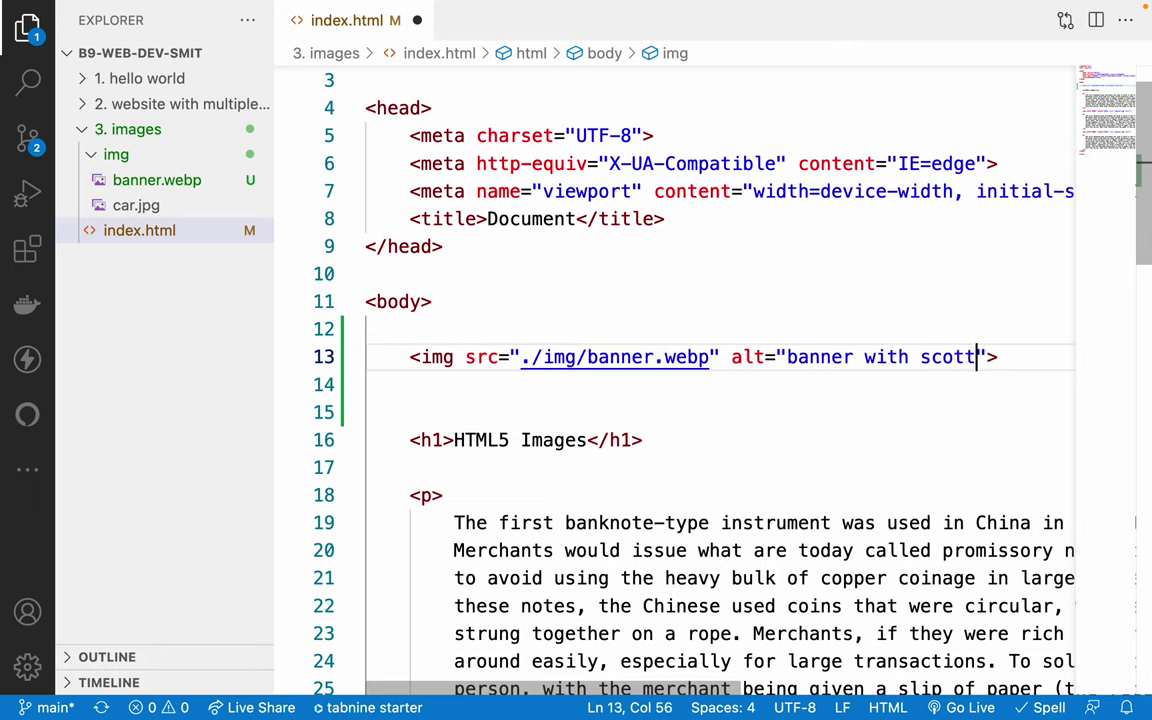
# Complete the banner image's alt text as "banner with scoter photo" and save index.html
pyautogui.press('BackSpace')
pyautogui.write('er photo')
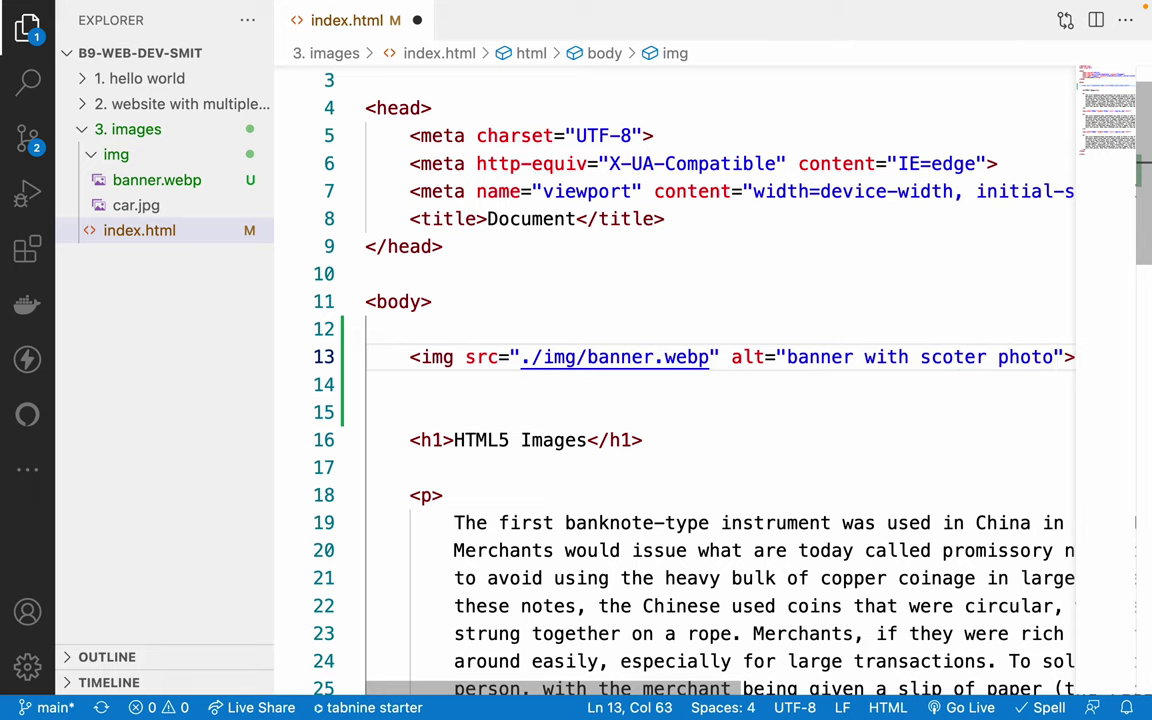
pyautogui.hotkey('ctrl', 's')
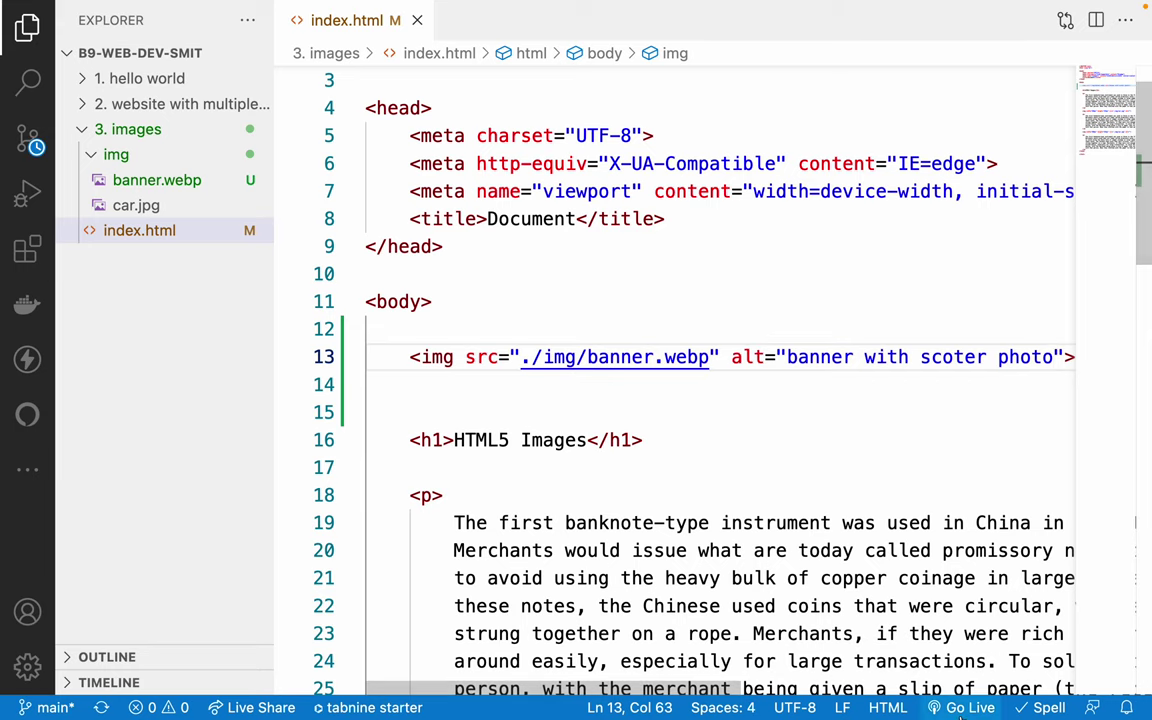
# Open index.html in the browser with Live Server and set the page zoom to 100%
pyautogui.hotkey('alt', 'l')
pyautogui.hotkey('alt', 'o')
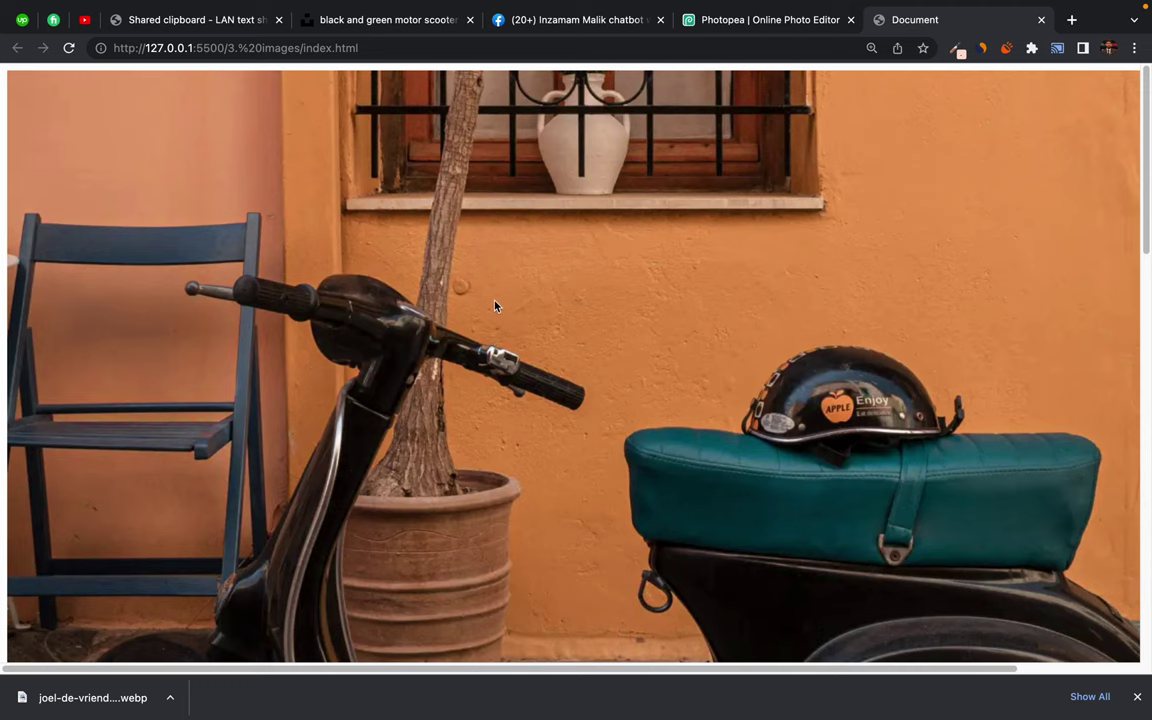
pyautogui.hotkey('ctrl', '-')
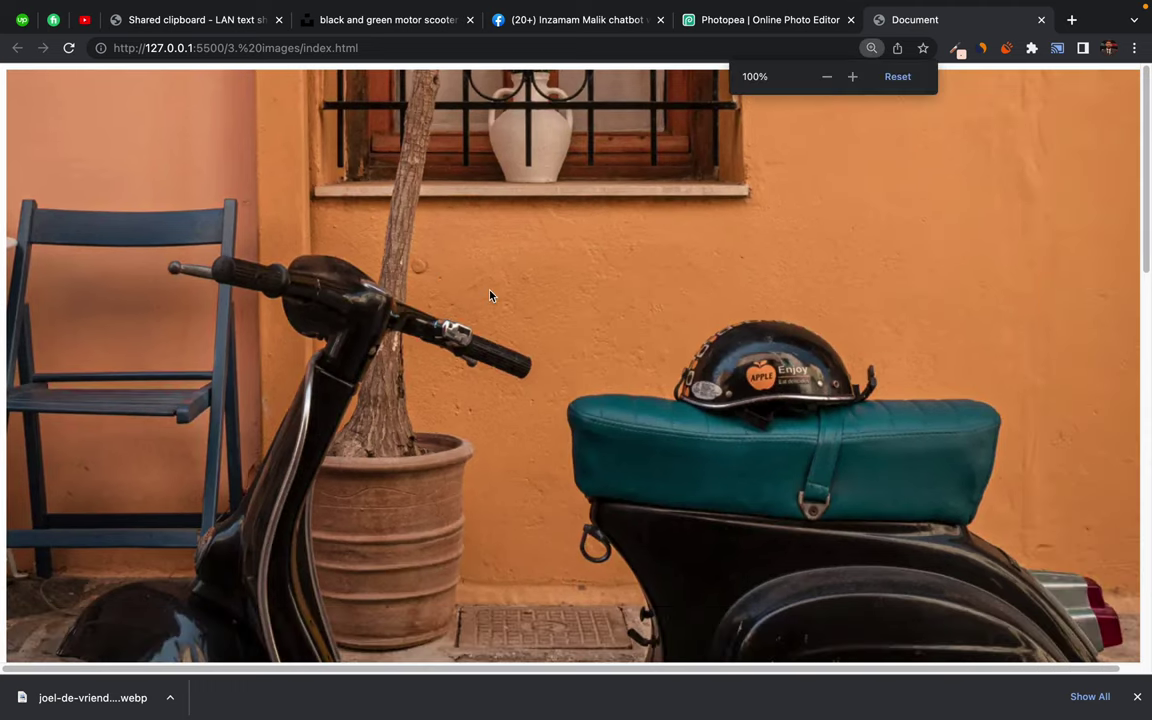
# Examine how the scooter banner and the HTML5 Images heading and text below it are laid out on the page
pyautogui.scroll(-2, 521, 407)
pyautogui.scroll(-5, 521, 407)
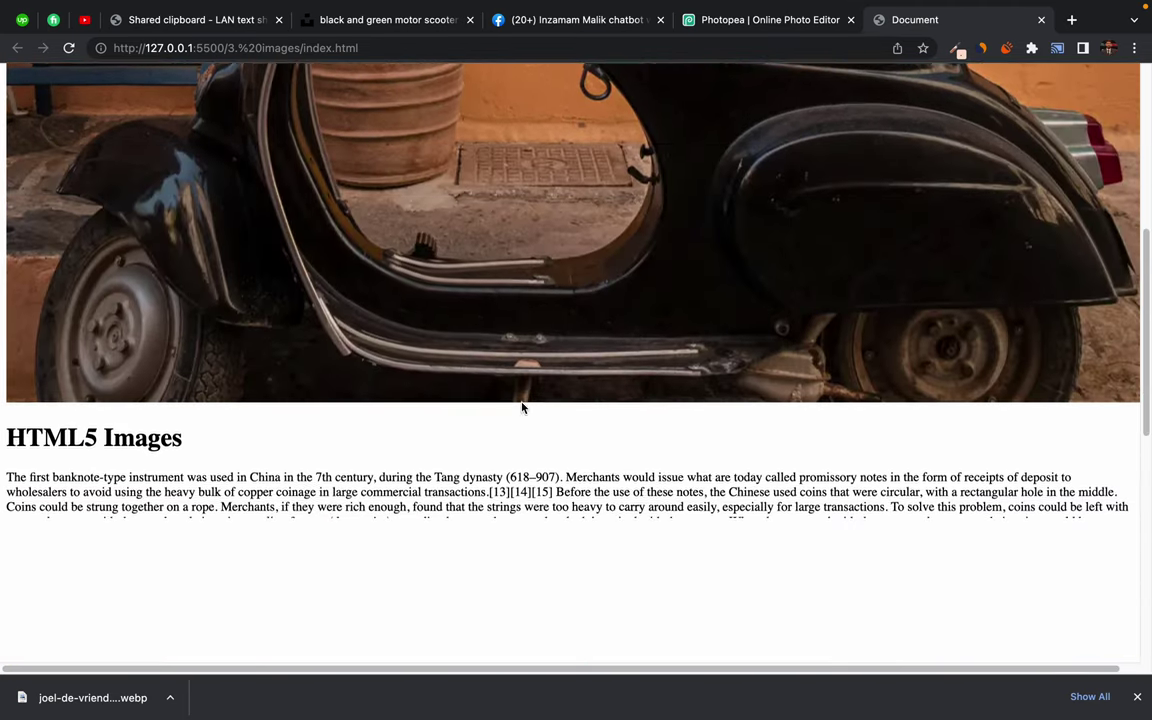
pyautogui.scroll(5, 521, 402)
pyautogui.scroll(-6, 521, 402)
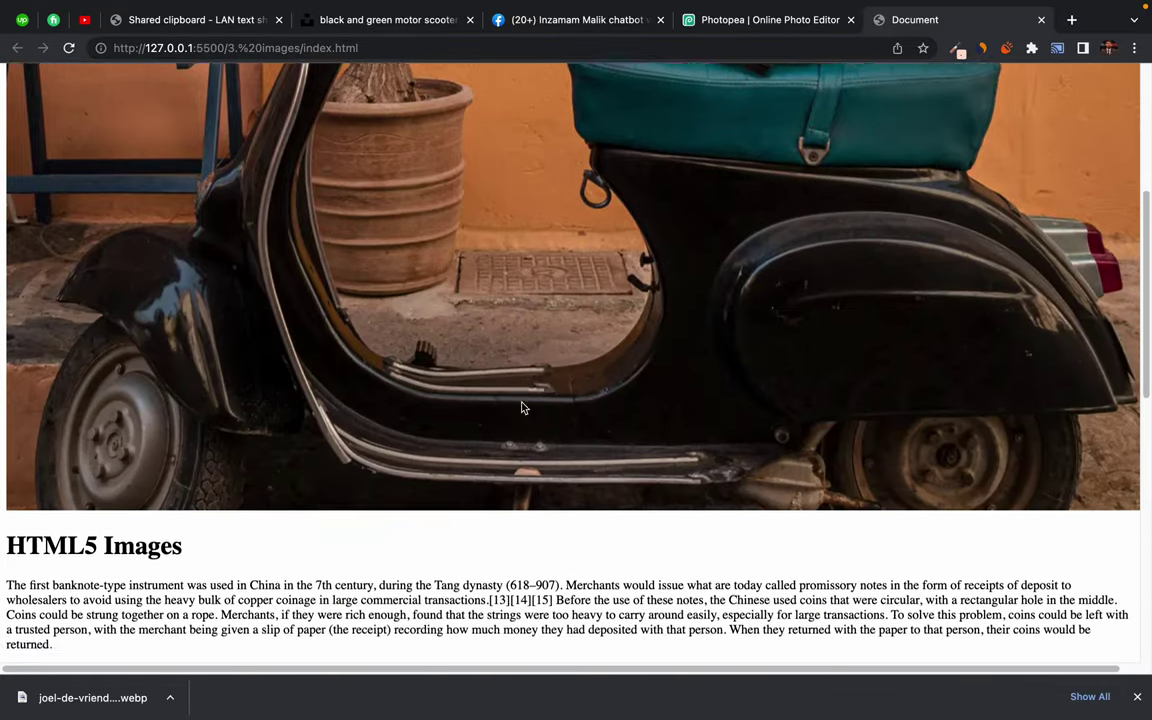
pyautogui.scroll(6, 521, 407)
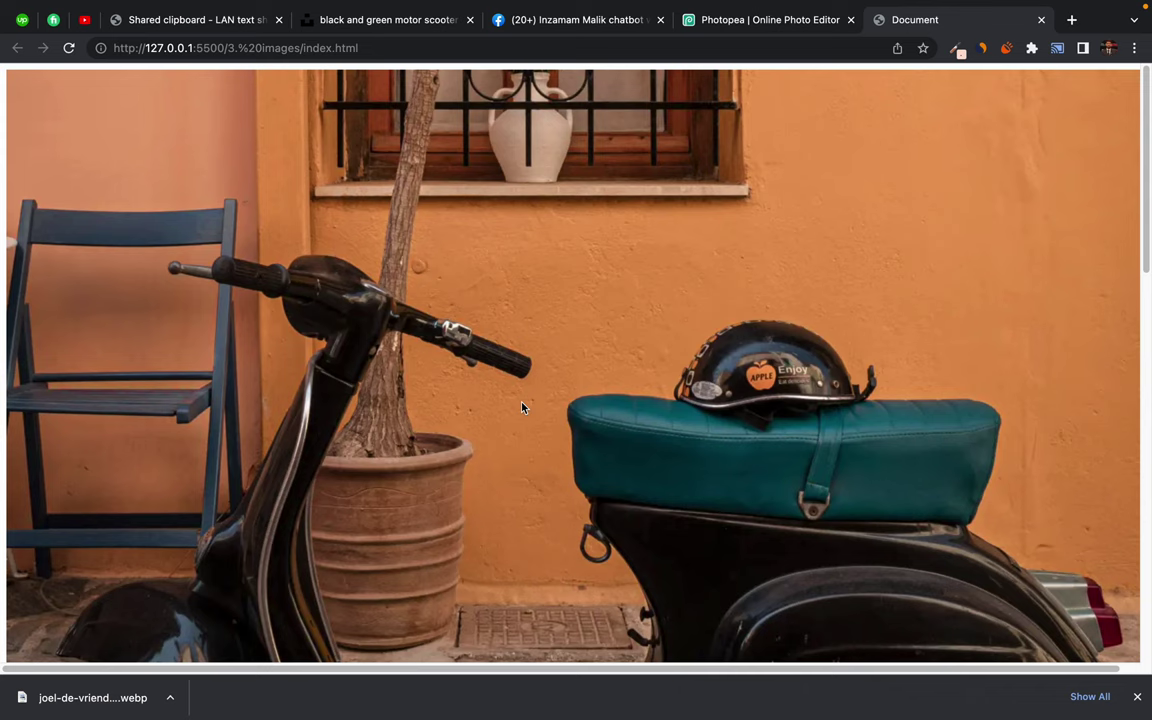
pyautogui.scroll(-4, 521, 407)
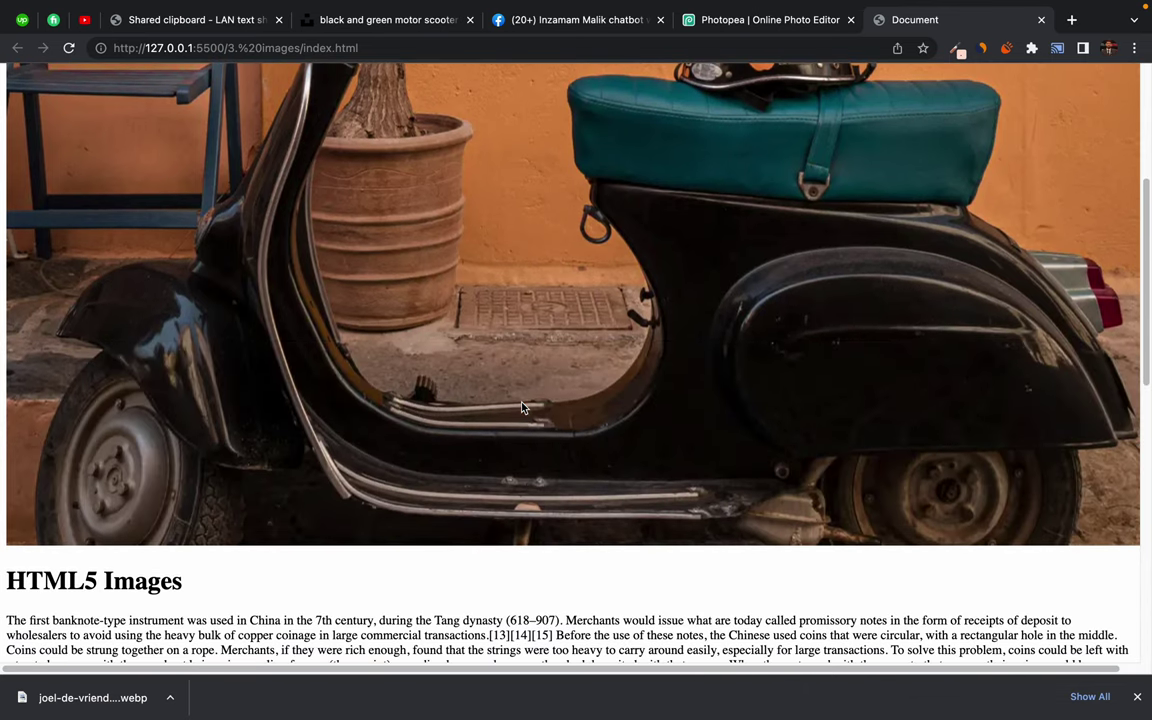
pyautogui.scroll(3, 521, 407)
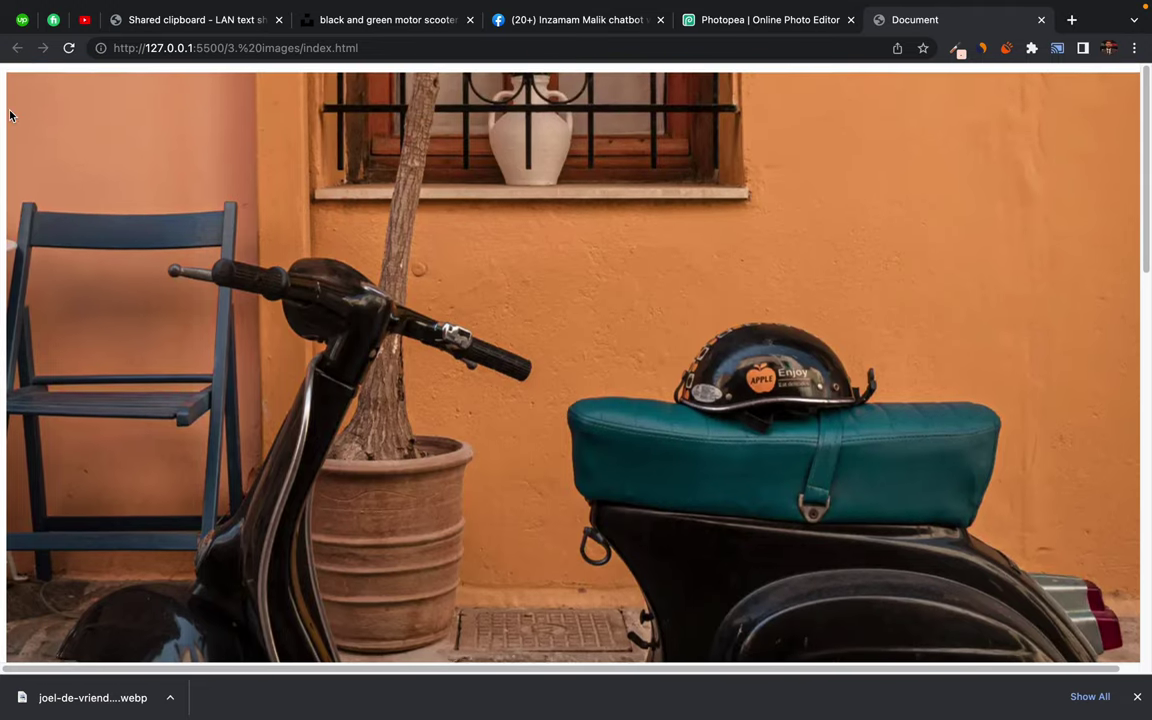
pyautogui.scroll(-15, 2, 75)
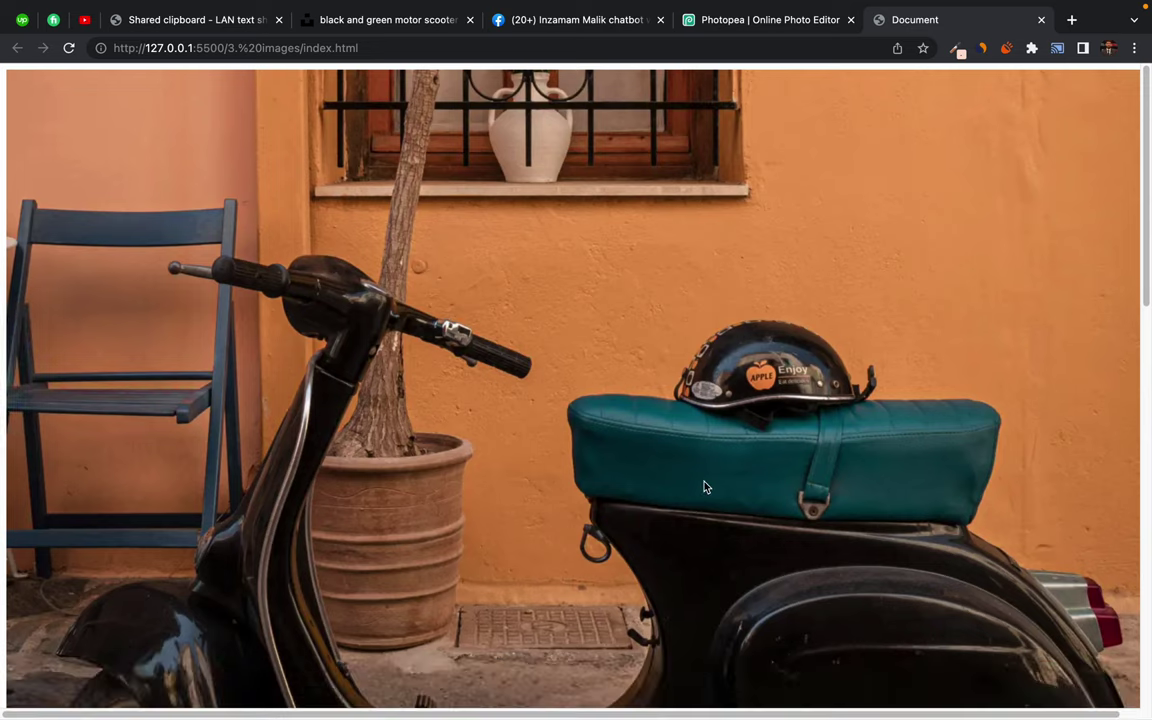
pyautogui.scroll(-3, 600, 470)
pyautogui.scroll(-2, 540, 467)
pyautogui.scroll(5, 540, 467)
# Zoom the page out to 33% to examine the banner's width relative to the page
pyautogui.press('super+minus')
pyautogui.press('super+minus')
pyautogui.press('super+minus')
pyautogui.press('super+minus')
pyautogui.press('super+minus')
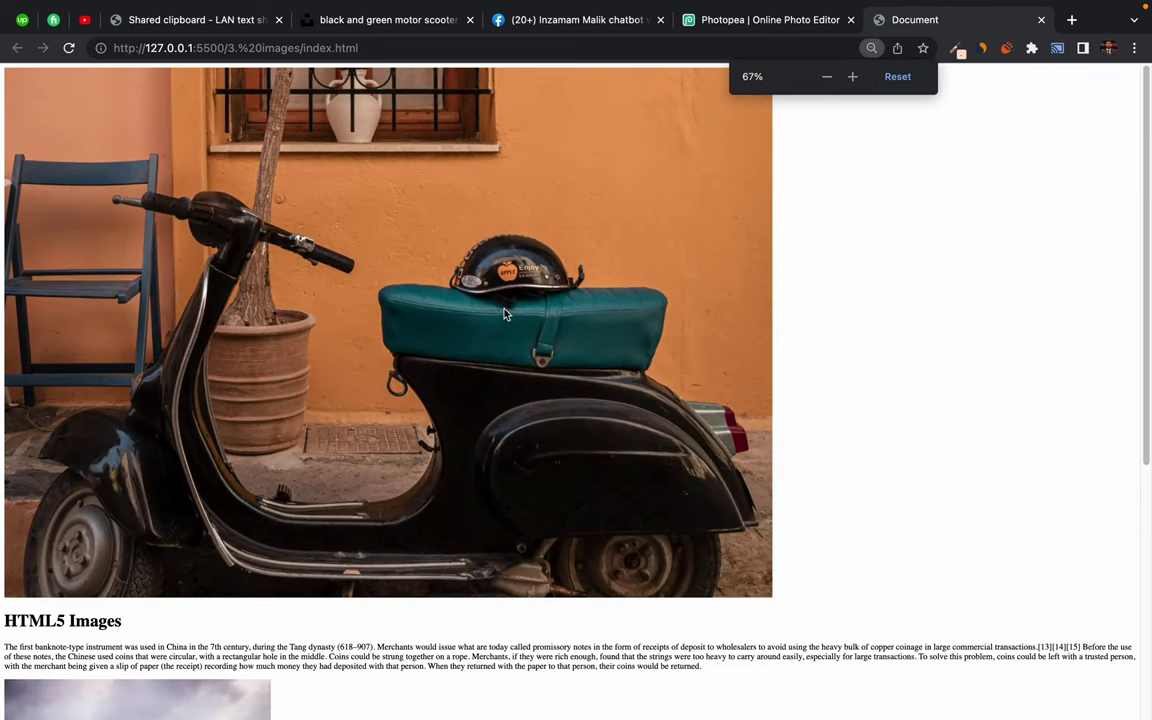
pyautogui.press('super+minus')
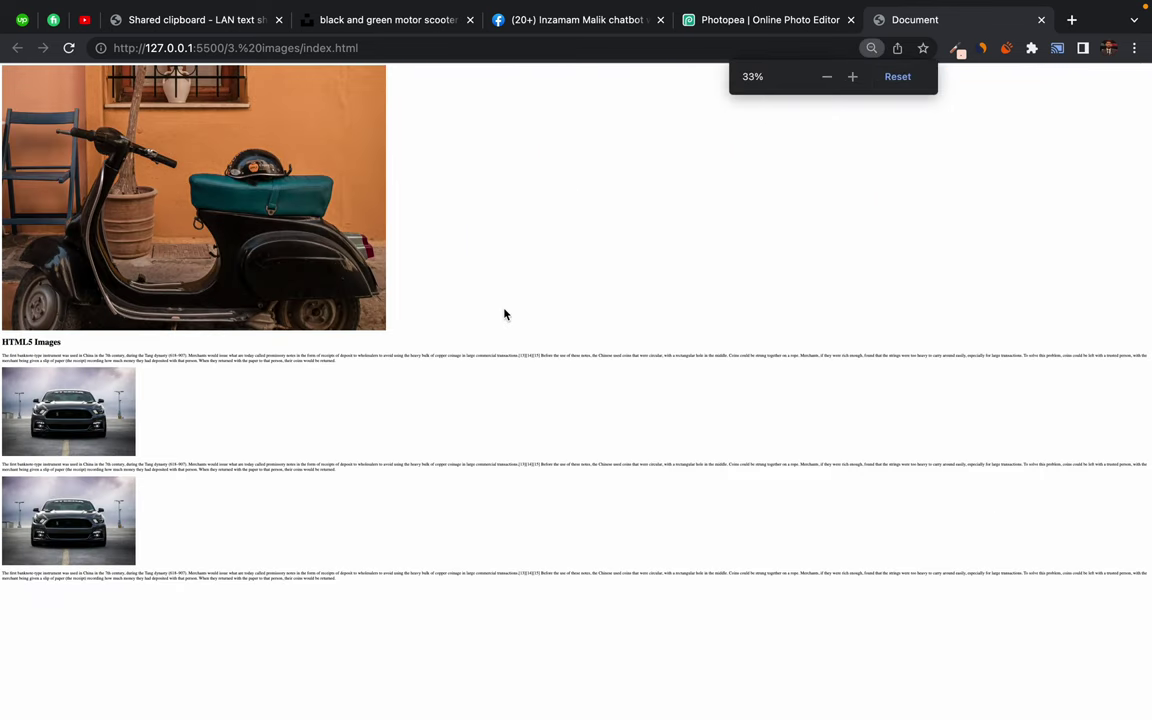
# Enlarge the page to 250% zoom to examine how the banner overflows, and reset the zoom to 100%
pyautogui.press('super+equal')
pyautogui.press('super+equal')
pyautogui.press('super+equal')
pyautogui.press('super+equal')
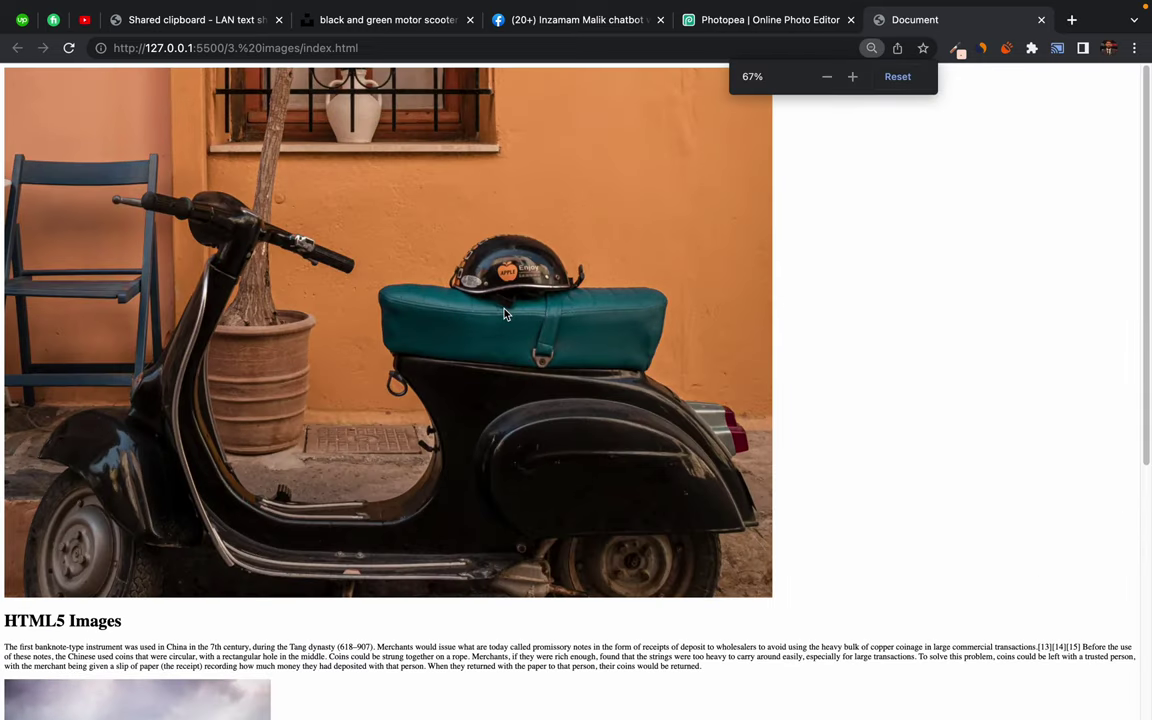
pyautogui.press('super+equal')
pyautogui.press('super+equal')
pyautogui.press('super+equal')
pyautogui.press('super+equal')
pyautogui.press('super+equal')
pyautogui.press('super+equal')
pyautogui.press('super+equal')
pyautogui.press('super+equal')
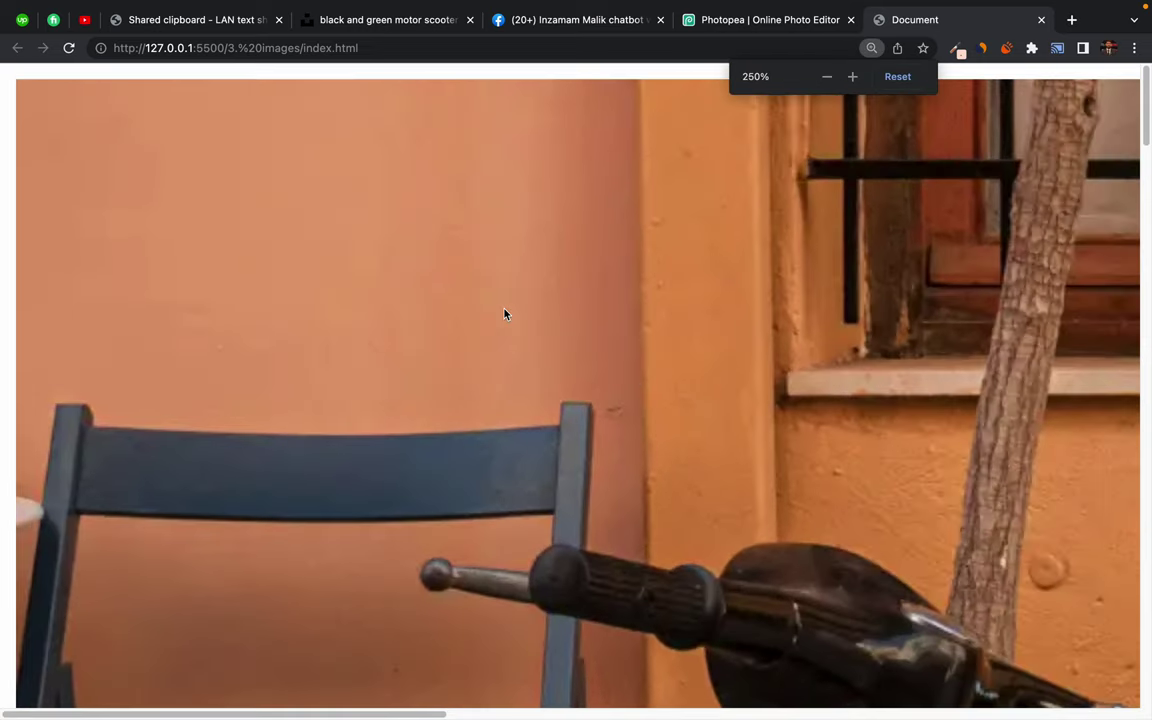
pyautogui.press('super+0')
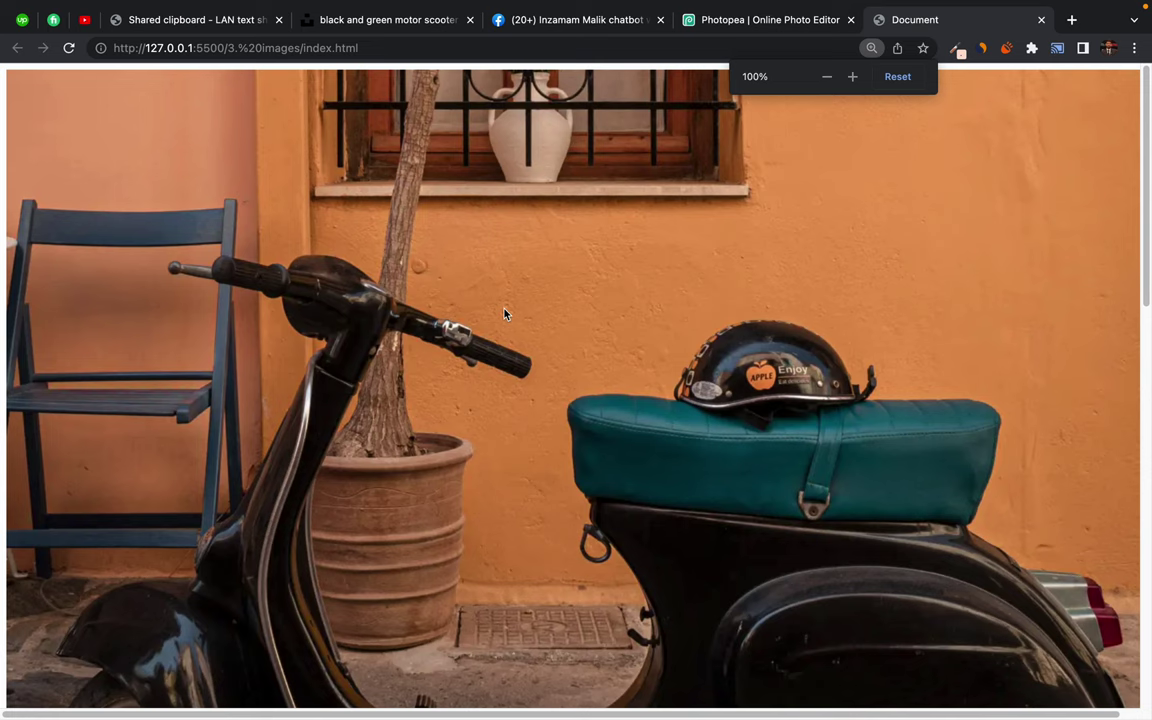
# Reduce the page zoom until the banner's full width and the heading below it fit in view
pyautogui.press('super+minus')
pyautogui.press('super+minus')
pyautogui.press('super+minus')
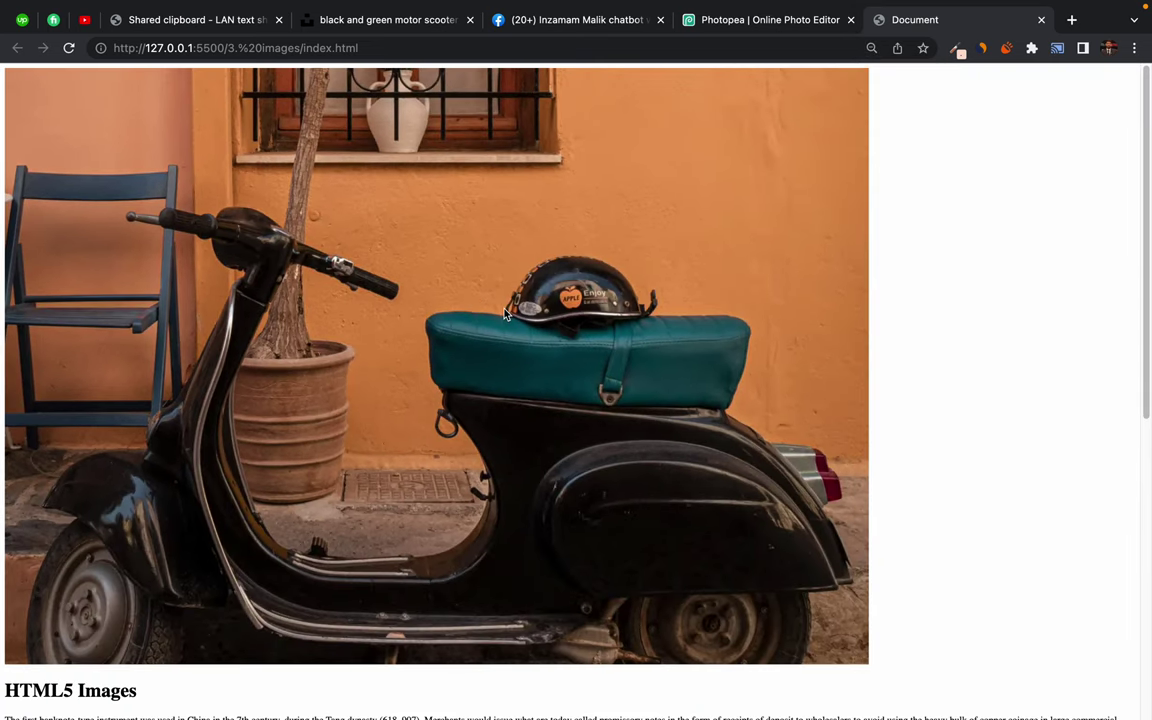
# Switch to the open Facebook page, zoom it out to examine how its cover photo scales, and reset the zoom
pyautogui.click(527, 22)
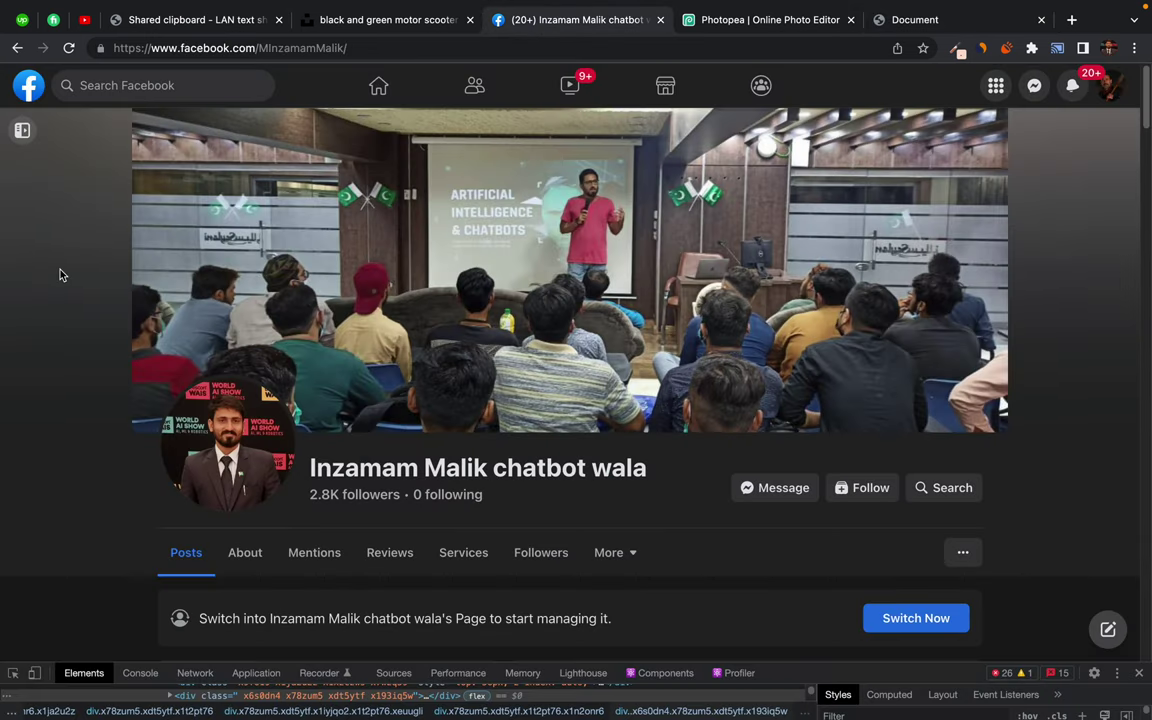
pyautogui.hotkey('ctrl', '-')
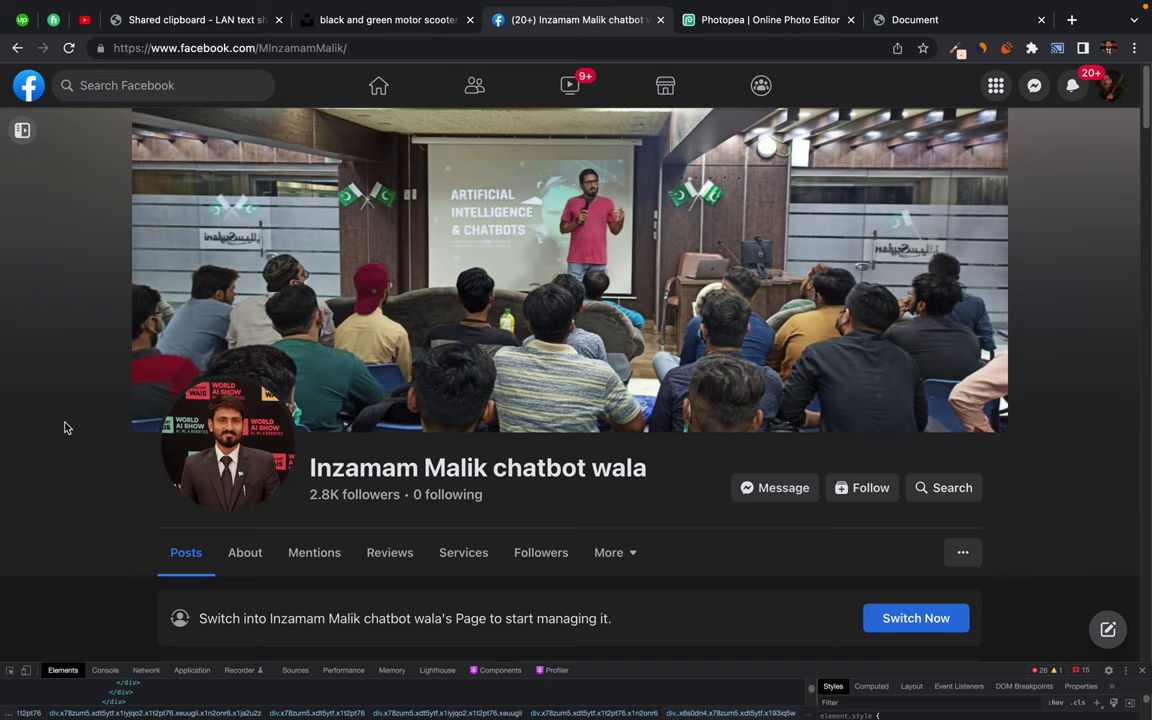
pyautogui.hotkey('ctrl', '-')
pyautogui.hotkey('ctrl', '-')
pyautogui.hotkey('ctrl', '-')
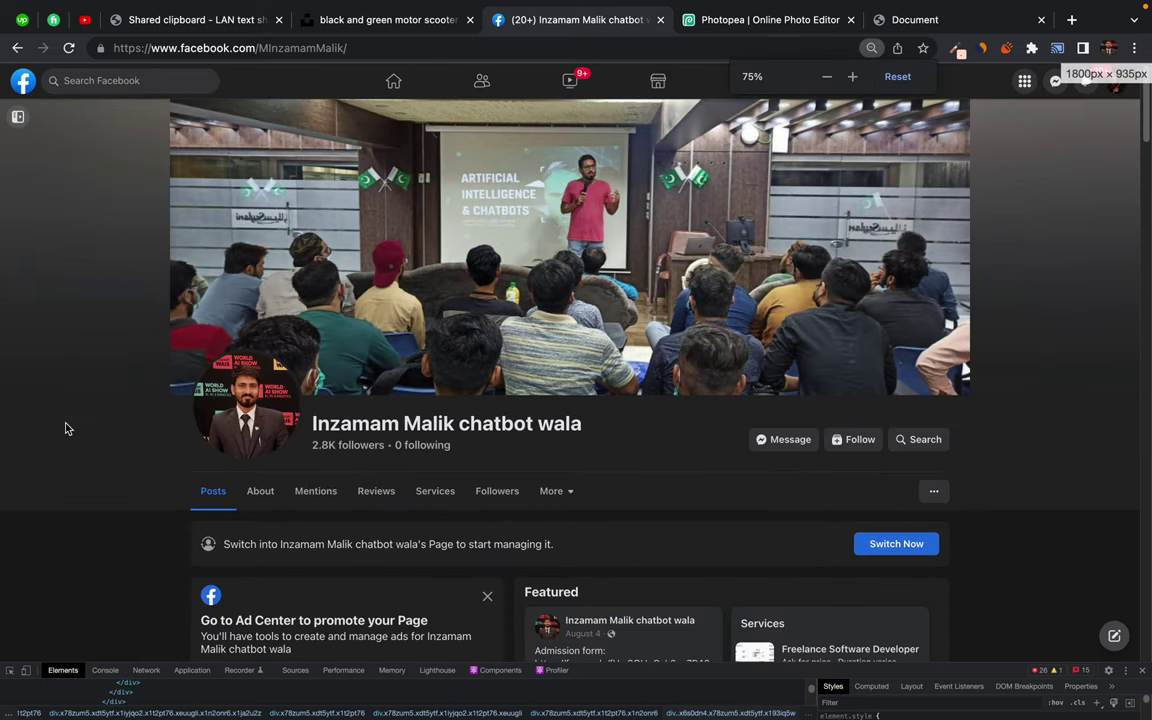
pyautogui.hotkey('ctrl', '-')
pyautogui.hotkey('ctrl', '-')
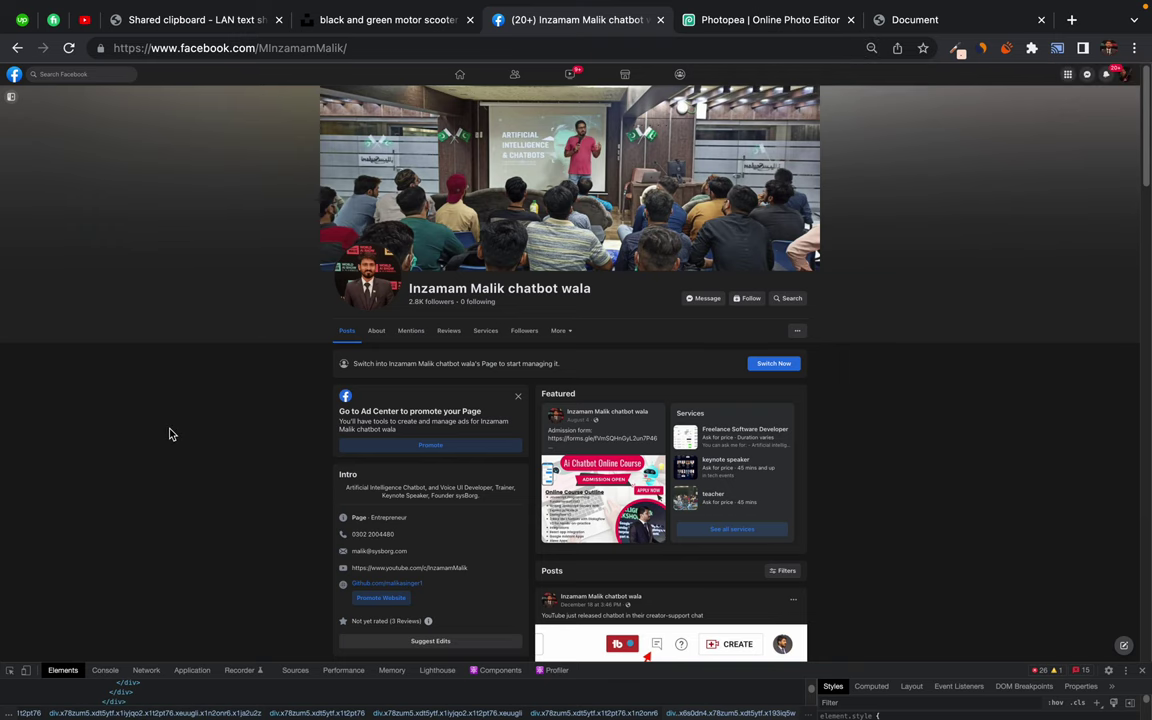
pyautogui.hotkey('ctrl', '0')
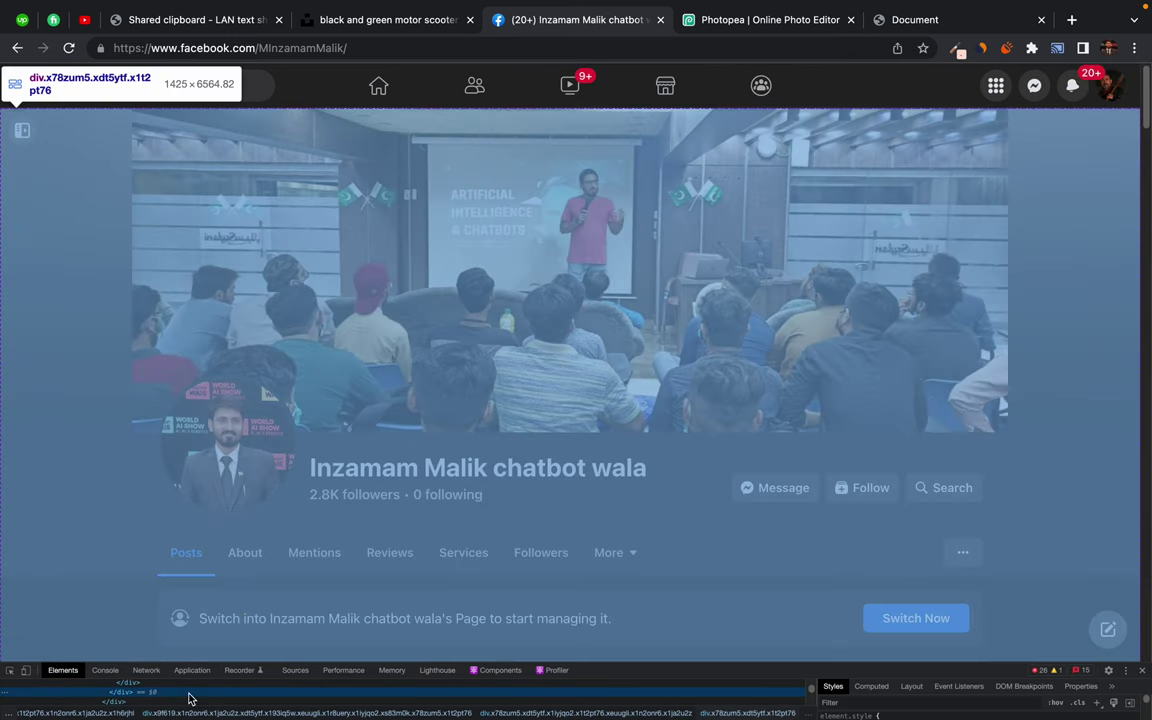
pyautogui.hotkey('ctrl', '0')
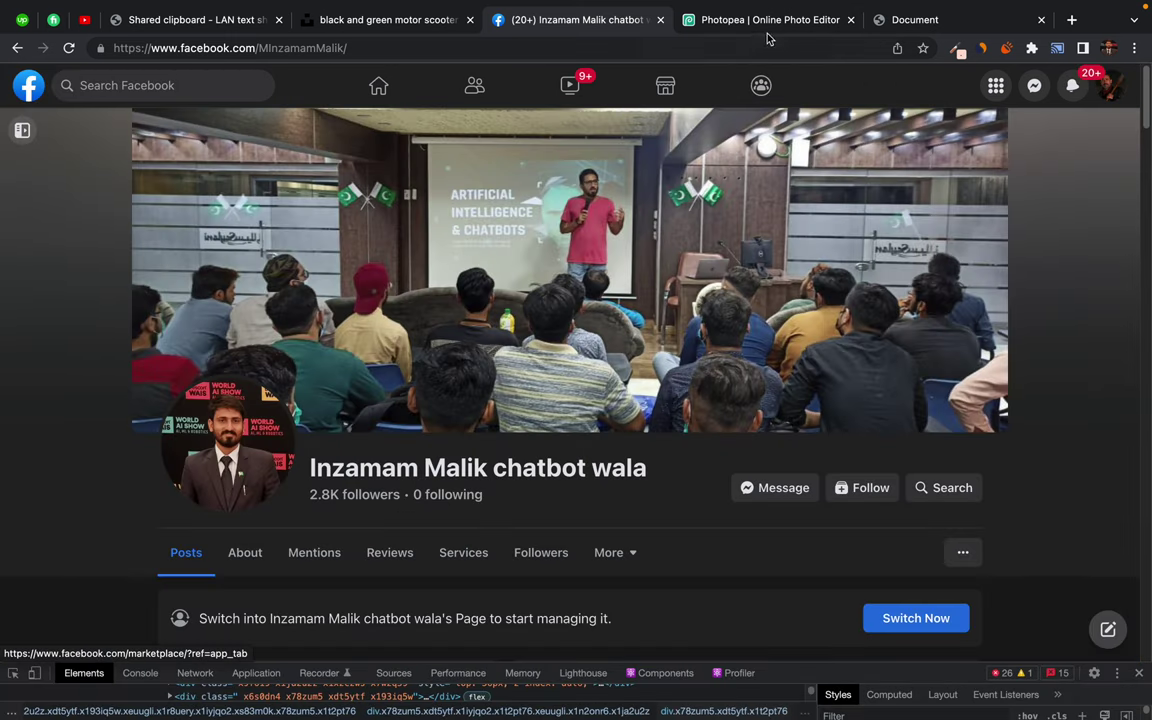
# Return to the Document page, zoom it out to compare its banner's scaling, and reset the zoom to 100%
pyautogui.click(921, 24)
pyautogui.hotkey('ctrl', '-')
pyautogui.hotkey('ctrl', '-')
pyautogui.hotkey('ctrl', '-')
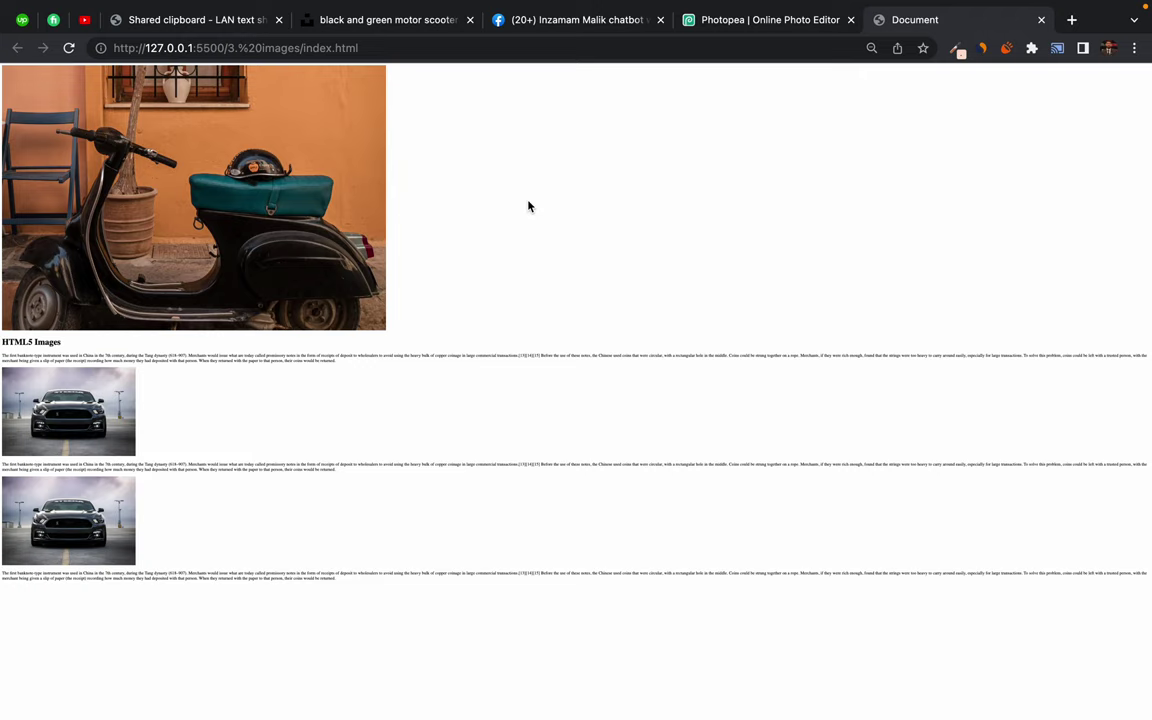
pyautogui.hotkey('ctrl', '0')
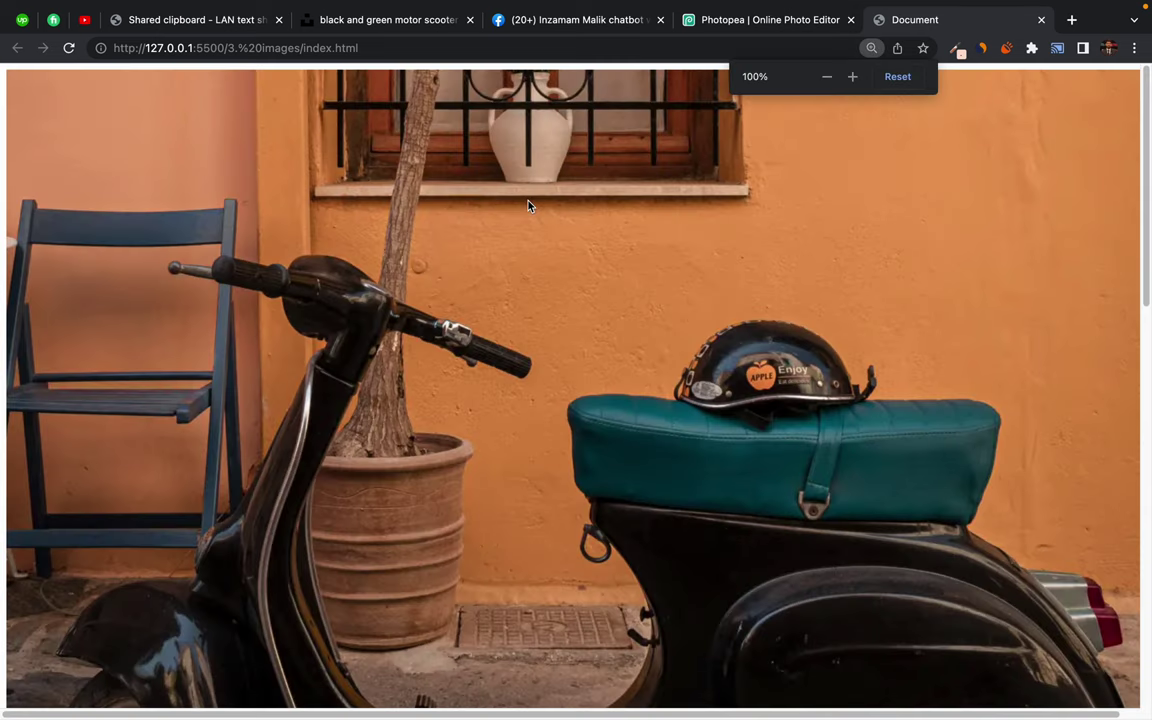
# Inspect the scooter banner in the developer tools and turn on responsive device emulation
pyautogui.rightClick(403, 172)
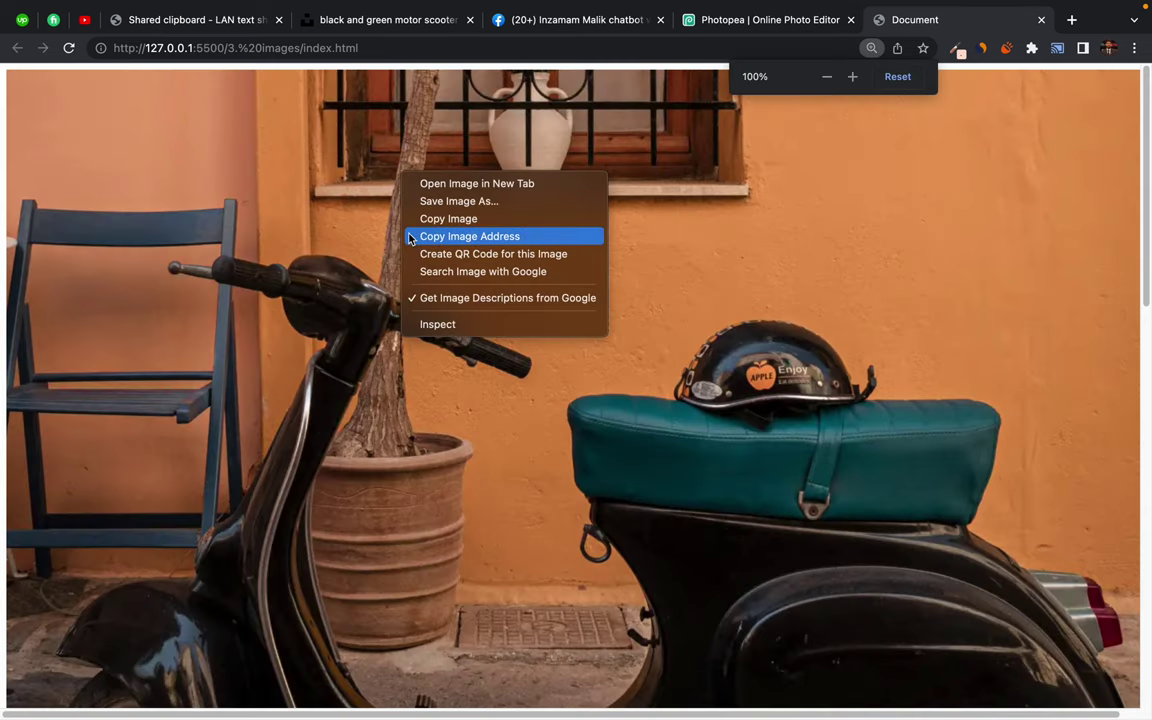
pyautogui.click(433, 324)
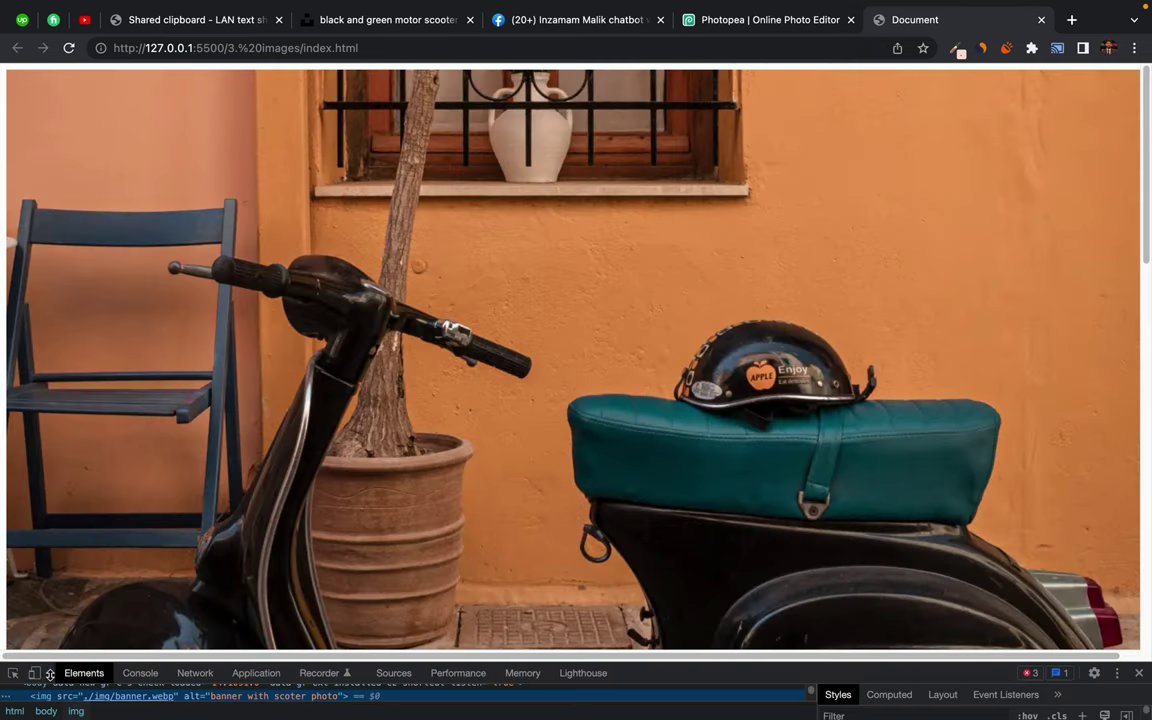
pyautogui.click(35, 673)
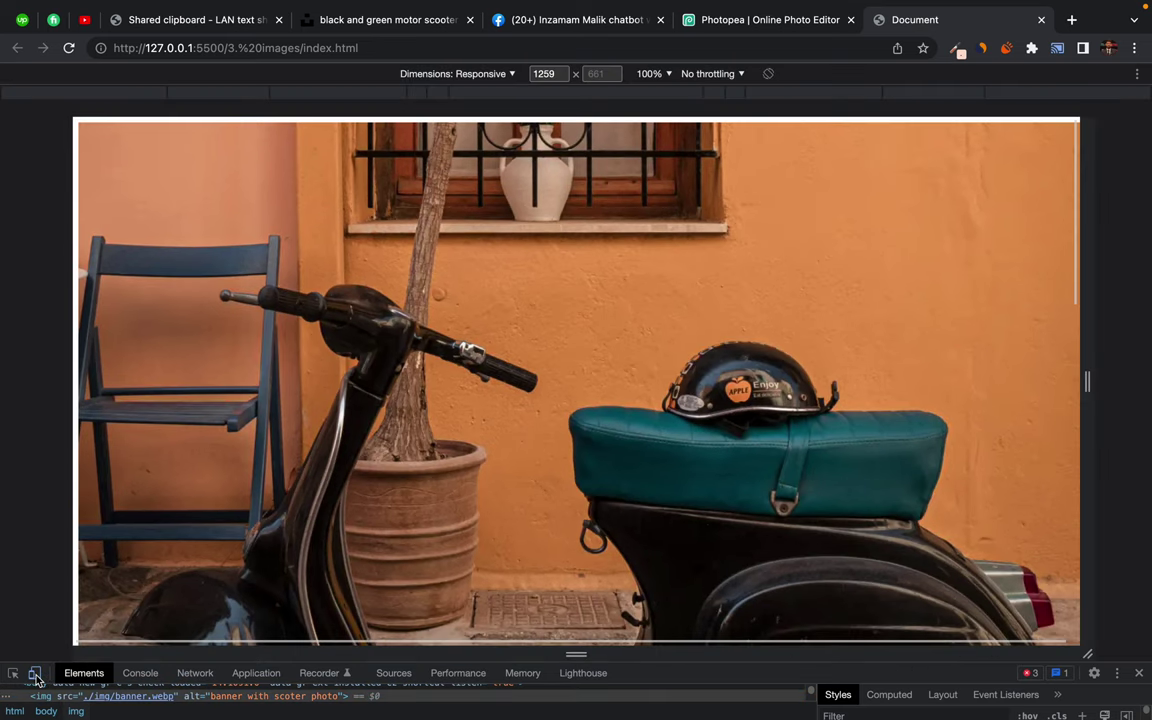
# Preview the page at viewport widths of 1440 px and 2560 px, ending on 1440 px
pyautogui.click(129, 95)
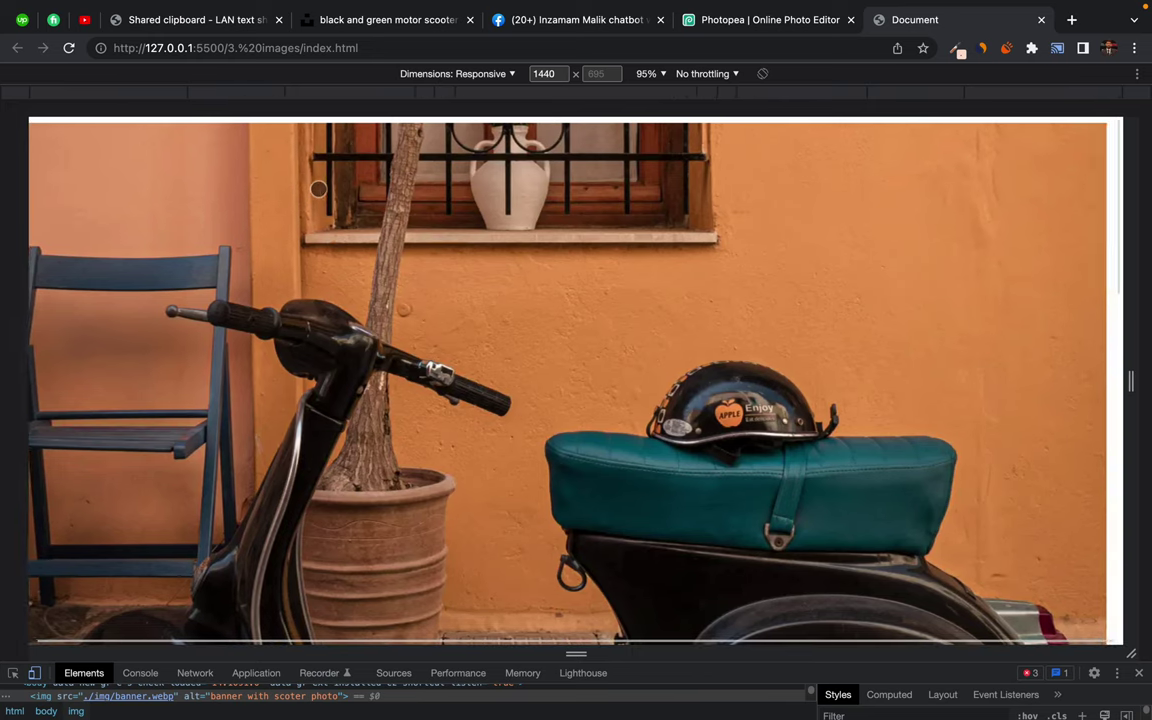
pyautogui.click(17, 96)
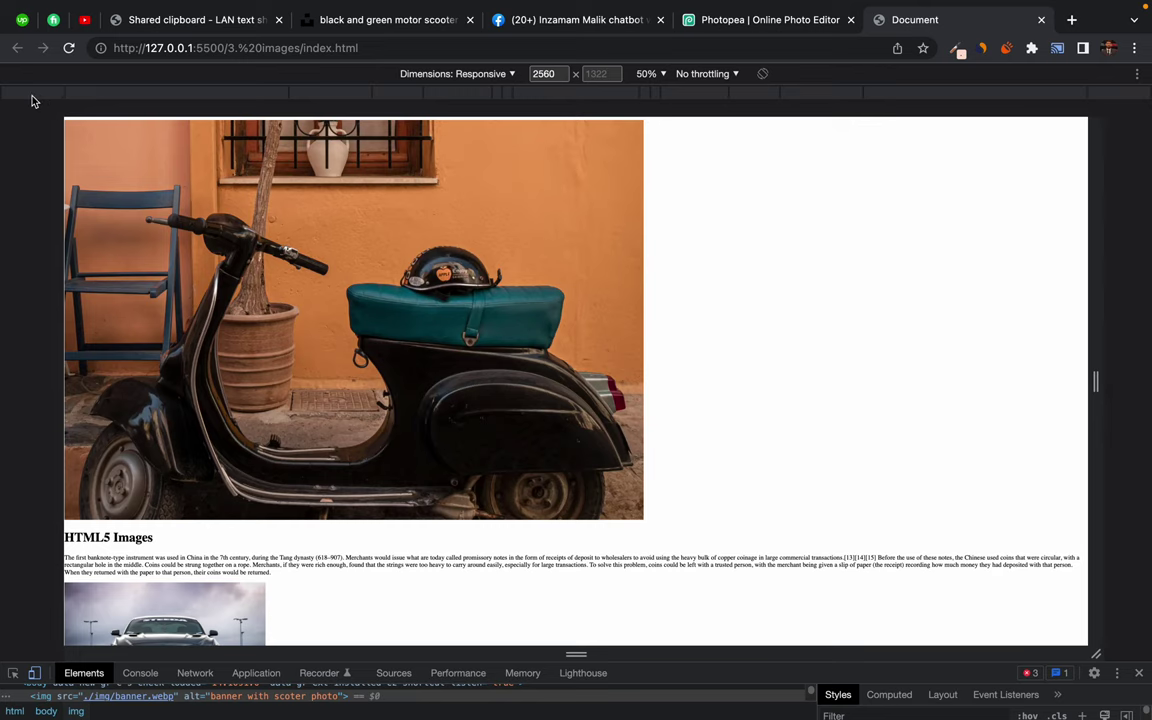
pyautogui.scroll(-1, 378, 203)
pyautogui.click(317, 92)
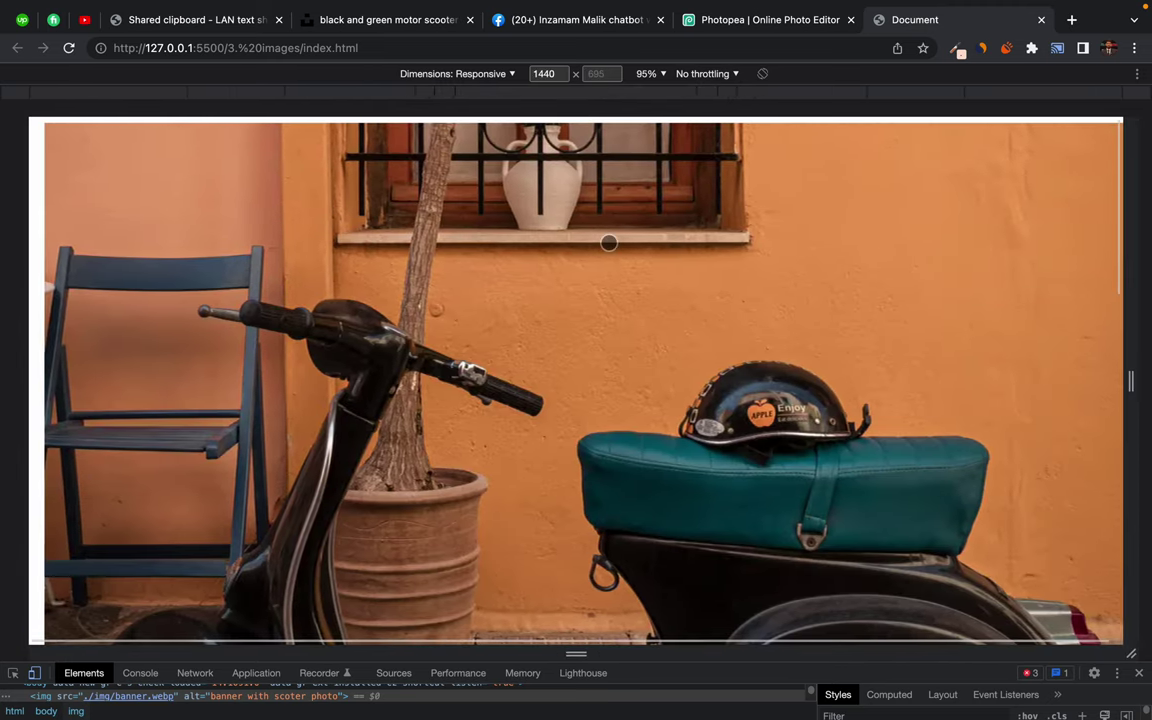
# Preview the reloaded page at the 768 px tablet width and the page at the 425 px Mobile L width
pyautogui.click(310, 93)
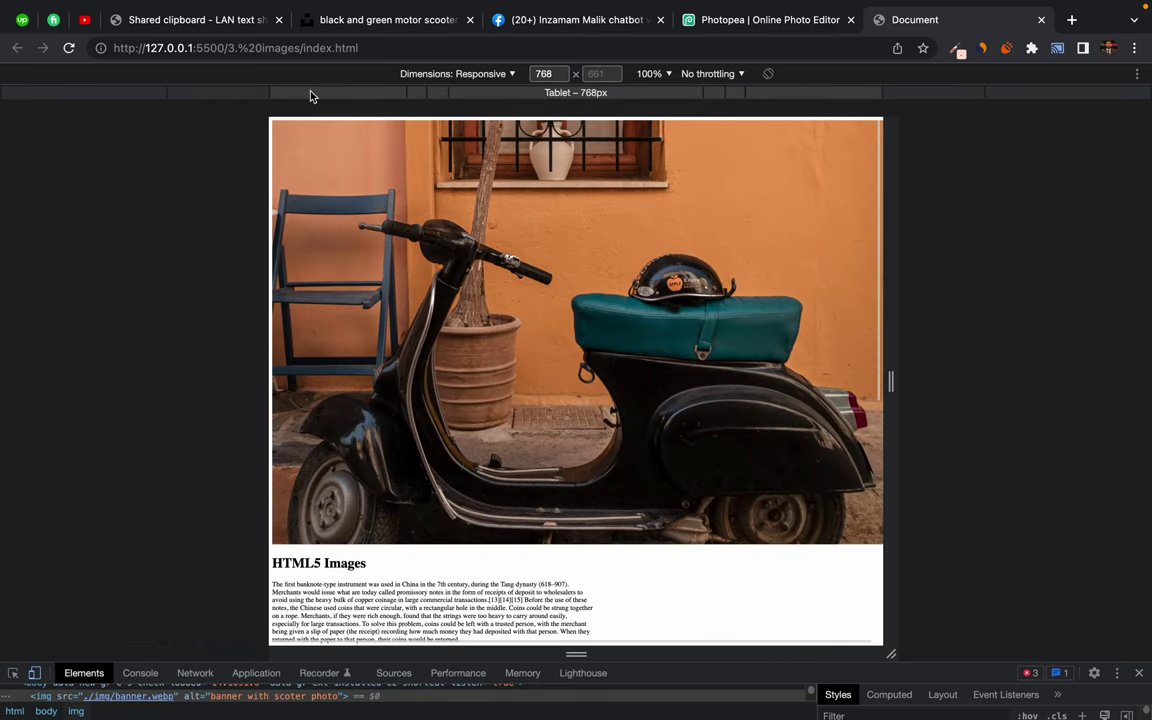
pyautogui.click(69, 48)
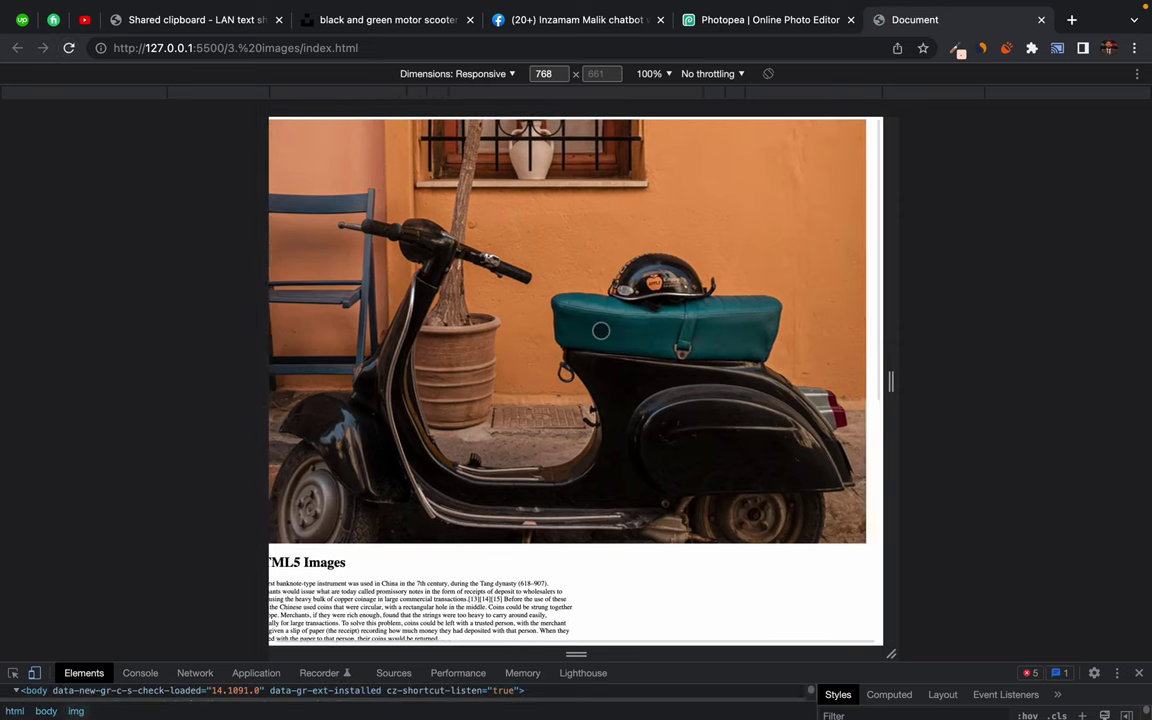
pyautogui.moveTo(600, 330); pyautogui.dragTo(549, 318)
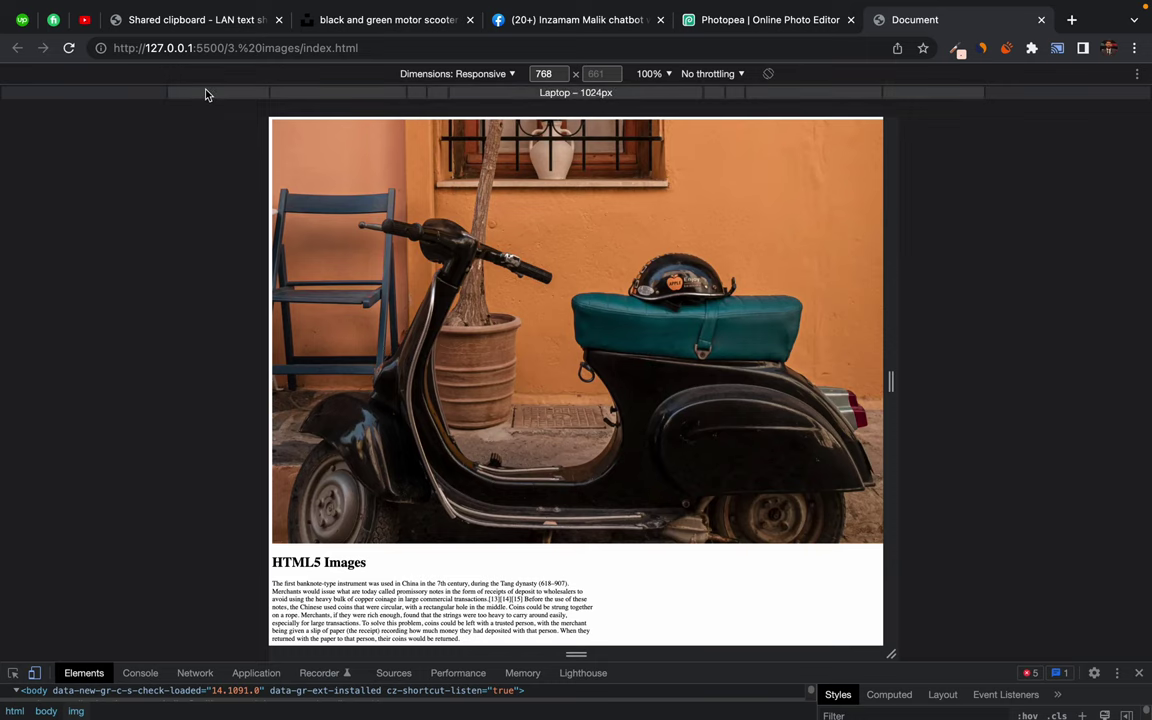
pyautogui.moveTo(343, 211); pyautogui.dragTo(424, 177)
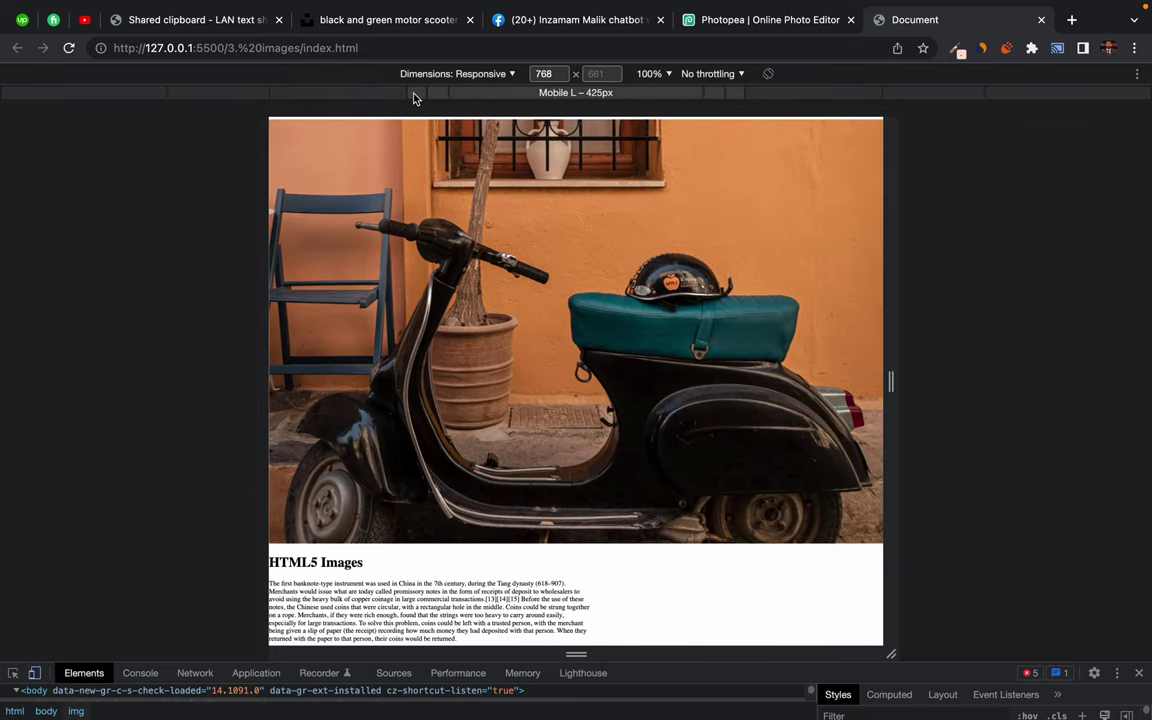
pyautogui.click(374, 92)
pyautogui.moveTo(511, 153); pyautogui.dragTo(552, 186)
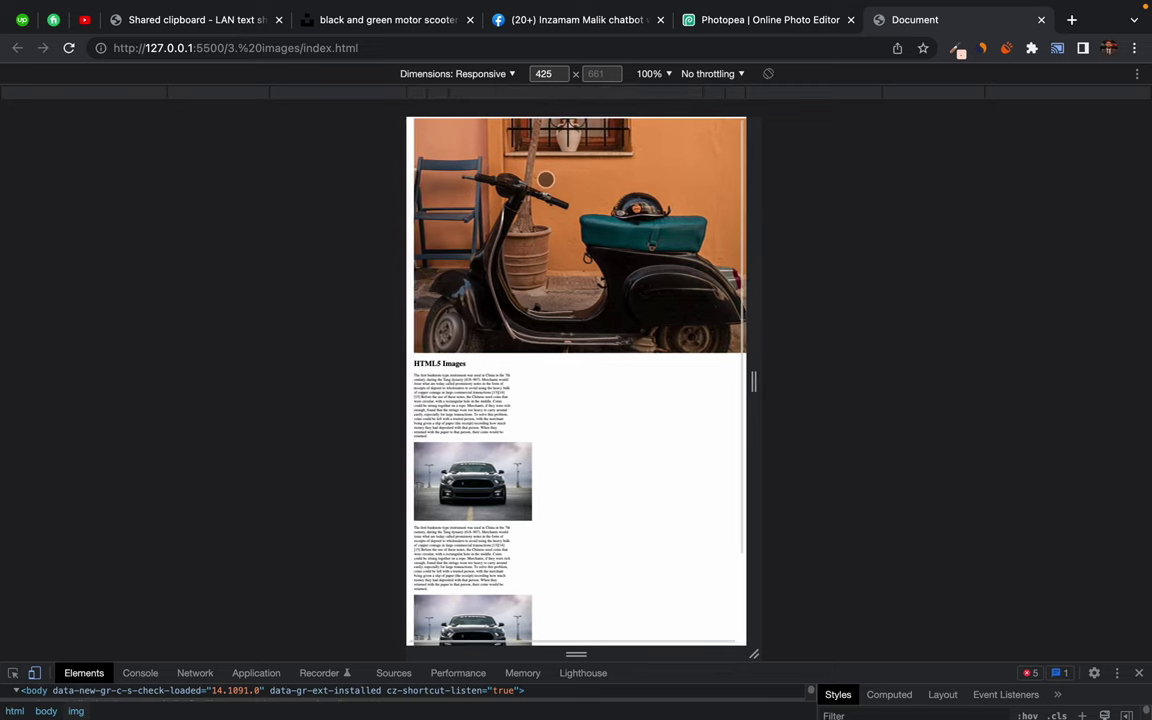
# Reload the Document page at the 425 px viewport width and switch to index.html in VS Code
pyautogui.click(68, 48)
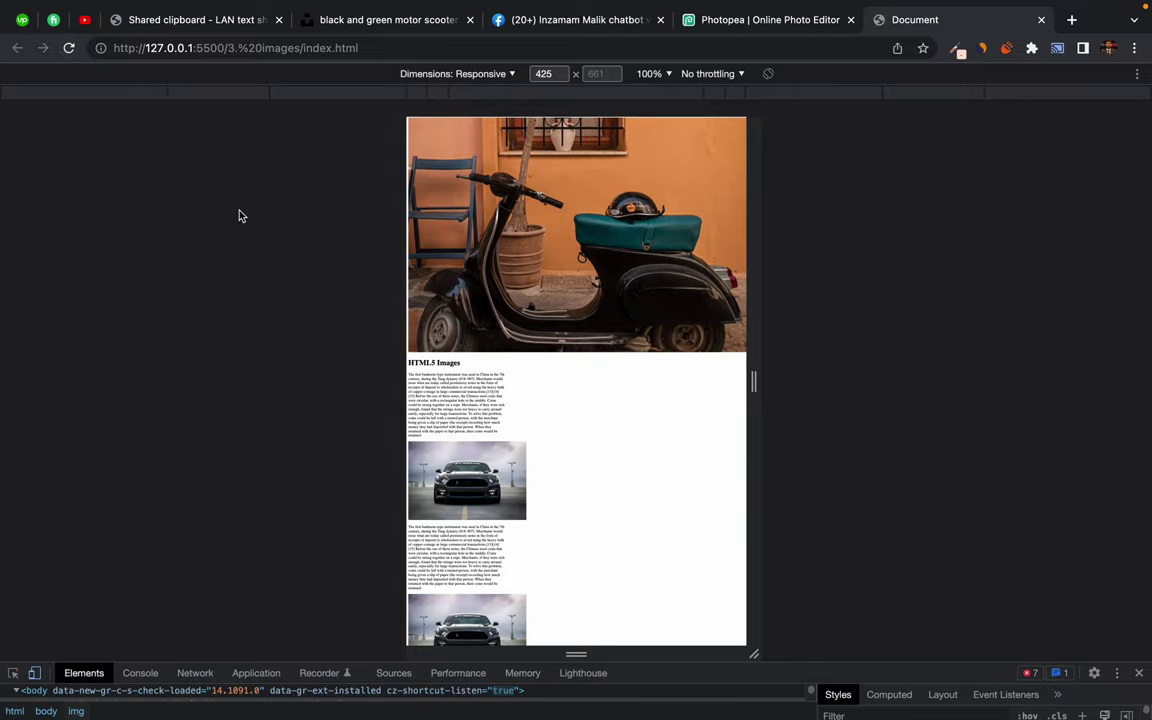
pyautogui.hotkey('ctrl', 'Left')
pyautogui.hotkey('ctrl', 'Left')
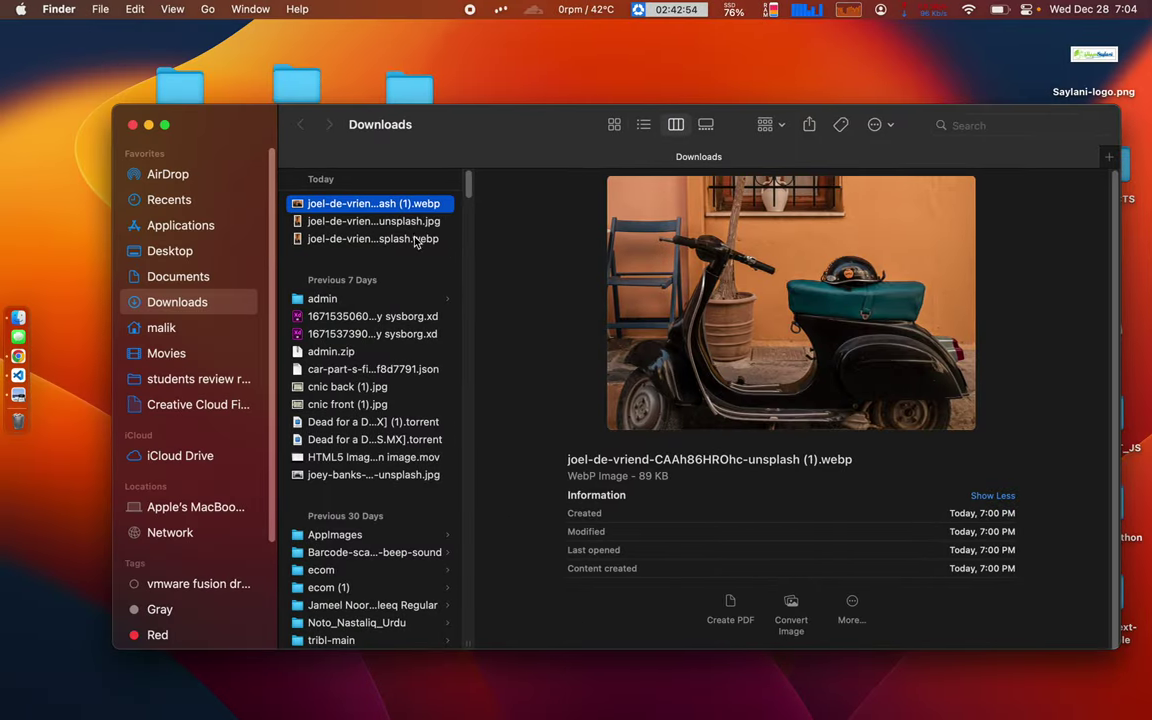
pyautogui.hotkey('ctrl', 'Right')
pyautogui.hotkey('ctrl', 'Right')
pyautogui.hotkey('ctrl', 'Right')
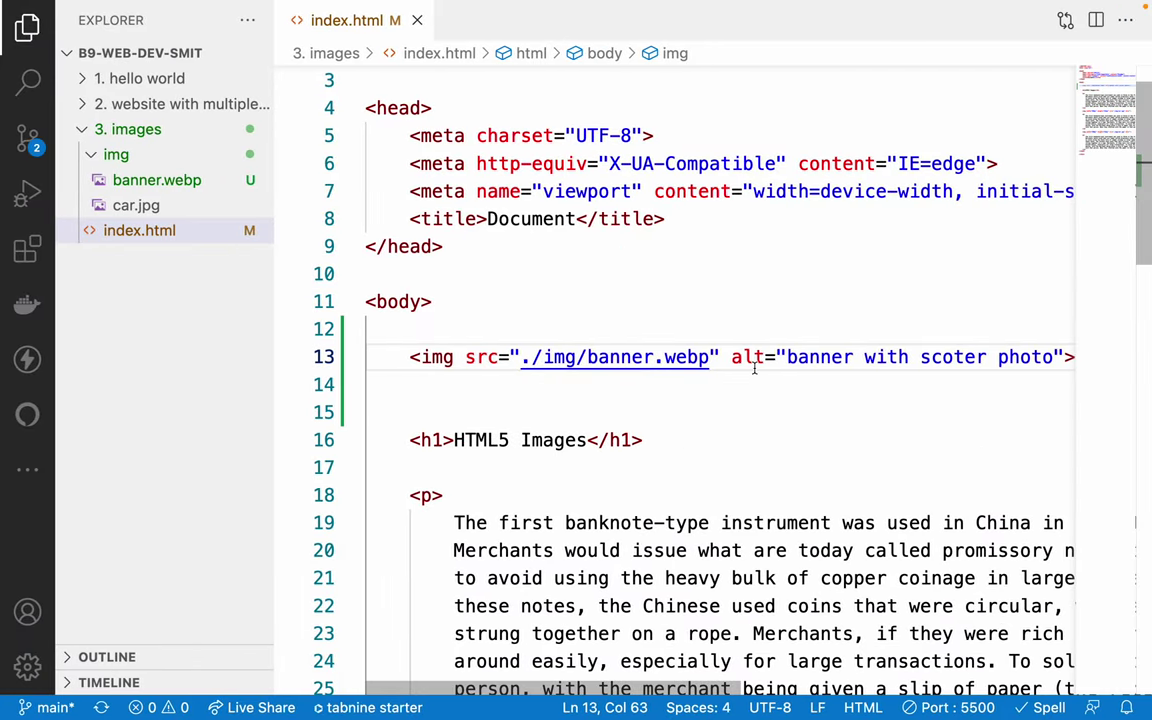
# Review the banner image tag in index.html and compare it with the page preview in the browser
pyautogui.hscroll(5, 754, 368)
pyautogui.scroll(-1, 754, 368)
pyautogui.hscroll(-5, 754, 368)
pyautogui.moveTo(460, 288); pyautogui.dragTo(699, 410)
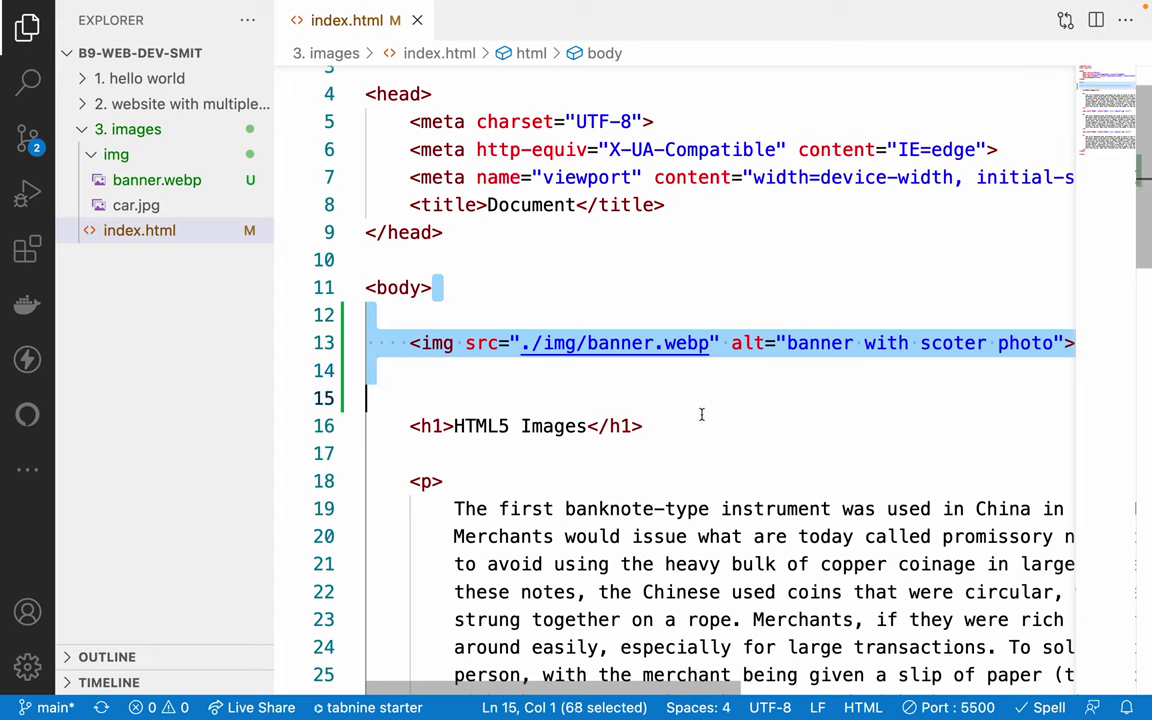
pyautogui.click(725, 427)
pyautogui.hotkey('ctrl', 'Left')
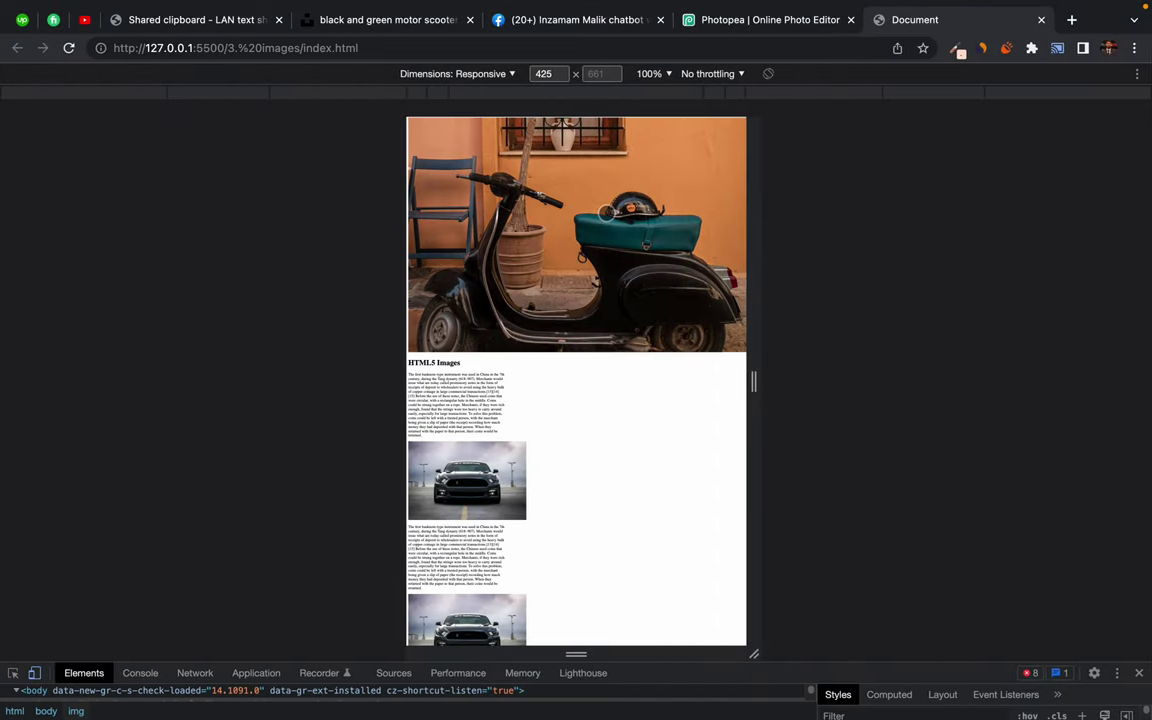
pyautogui.scroll(-1, 595, 165)
pyautogui.scroll(1, 655, 180)
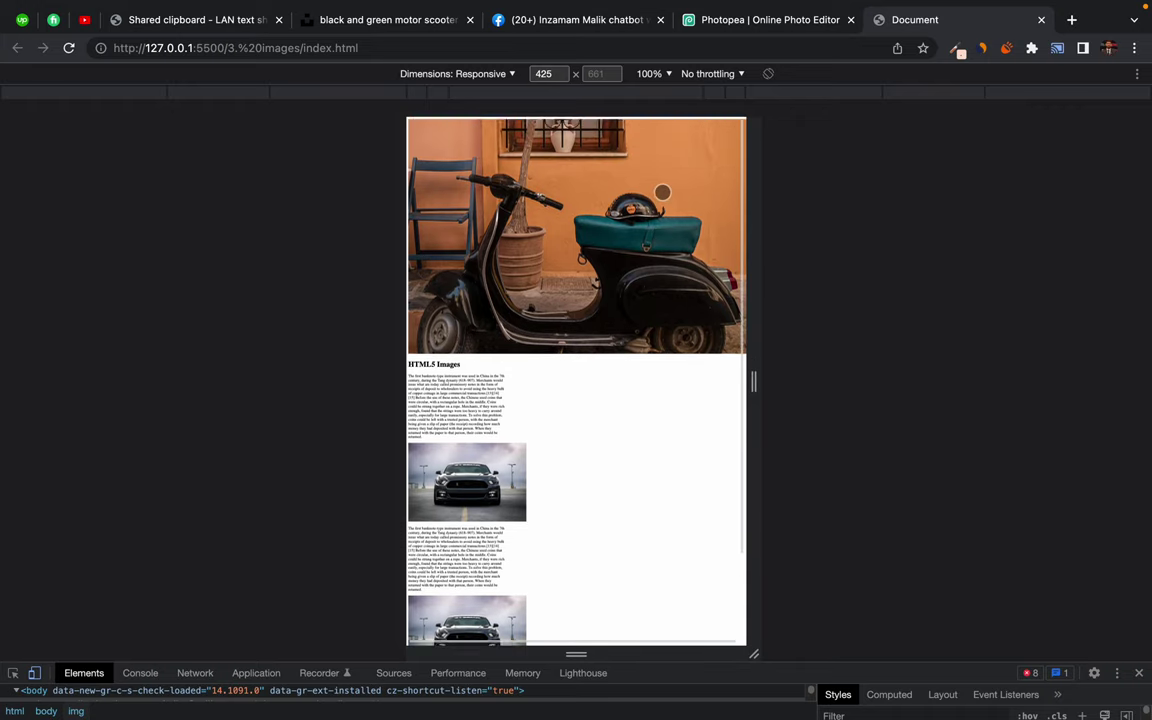
# Add width="100%" to the banner image tag in index.html and save the file
pyautogui.hotkey('ctrl', 'Right')
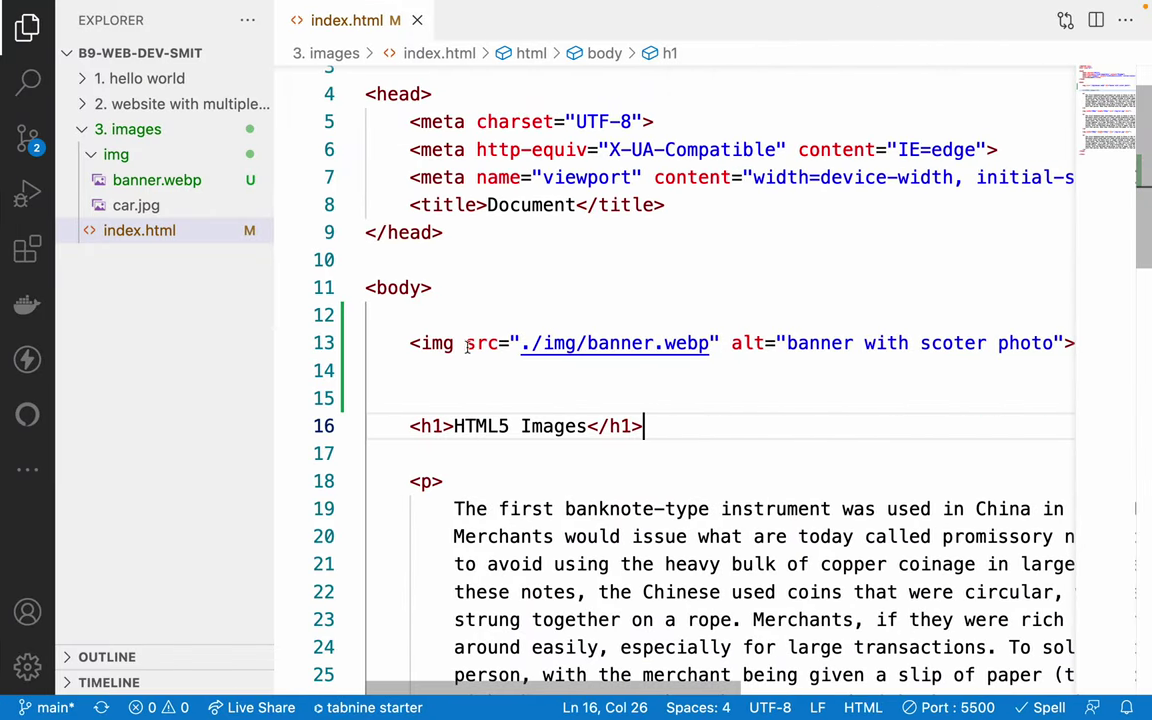
pyautogui.click(456, 343)
pyautogui.write('100')
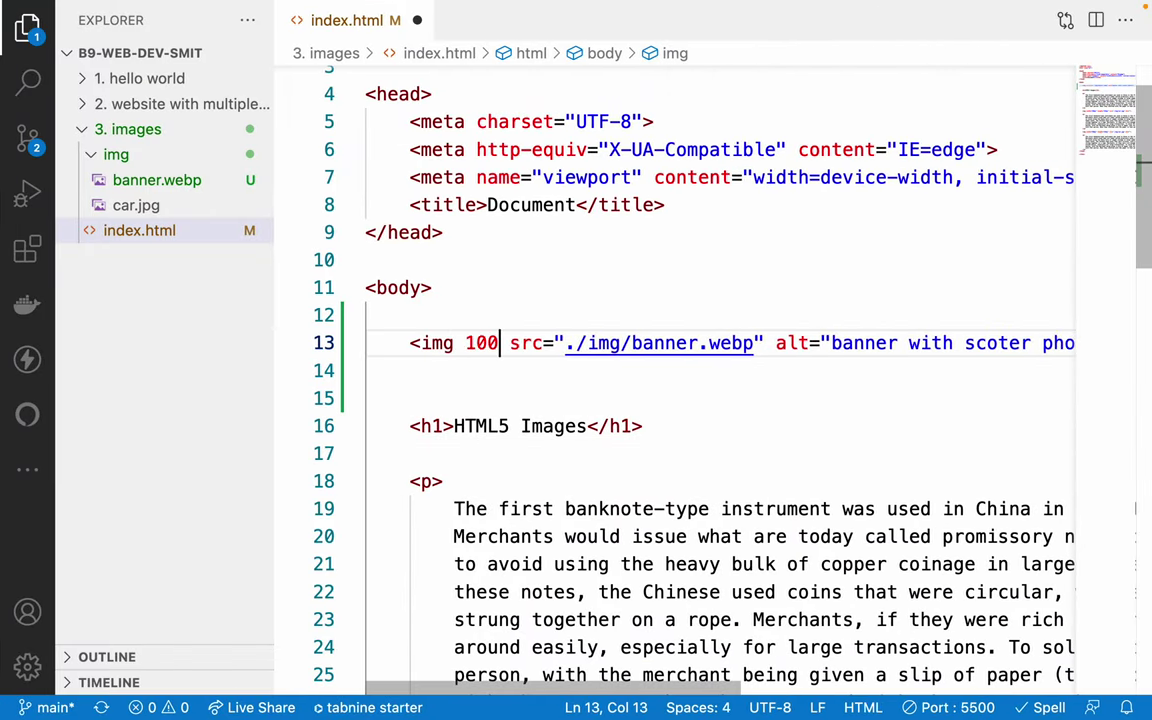
pyautogui.press('BackSpace')
pyautogui.press('BackSpace')
pyautogui.press('BackSpace')
pyautogui.write('width')
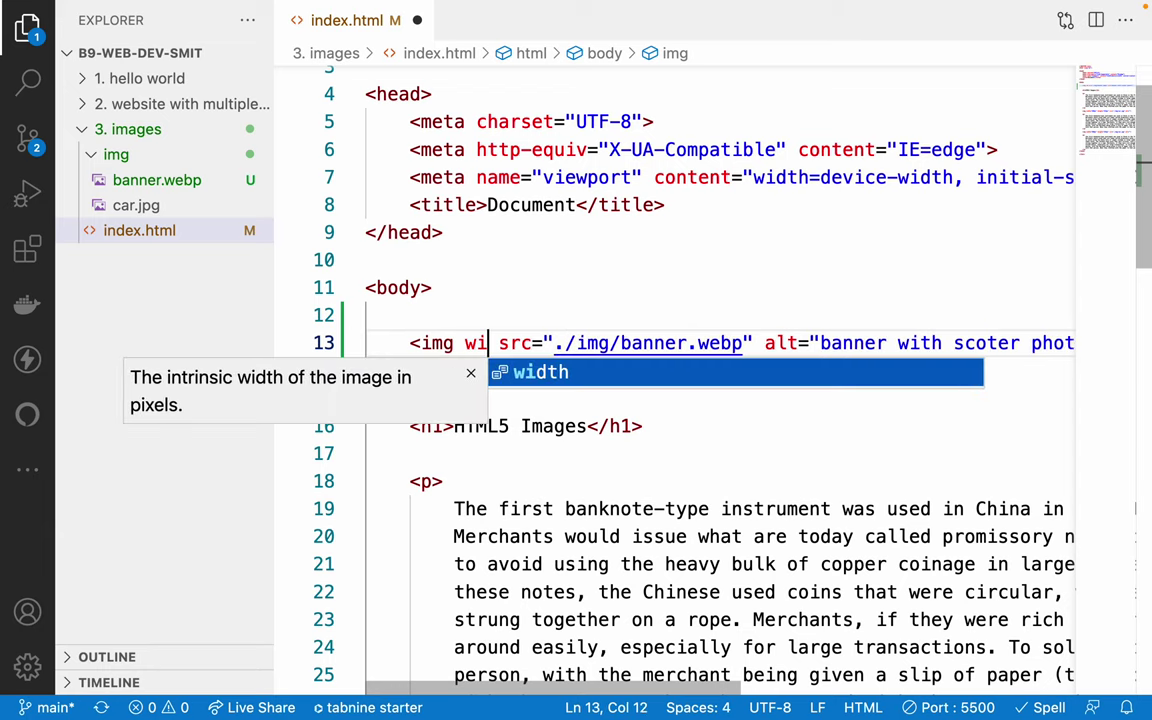
pyautogui.press('Return')
pyautogui.write('100%')
pyautogui.press('super+s')
# Switch to the browser, reload the Document page, and examine its banner, text and car images at the 425 px width
pyautogui.hotkey('ctrl', 'Left')
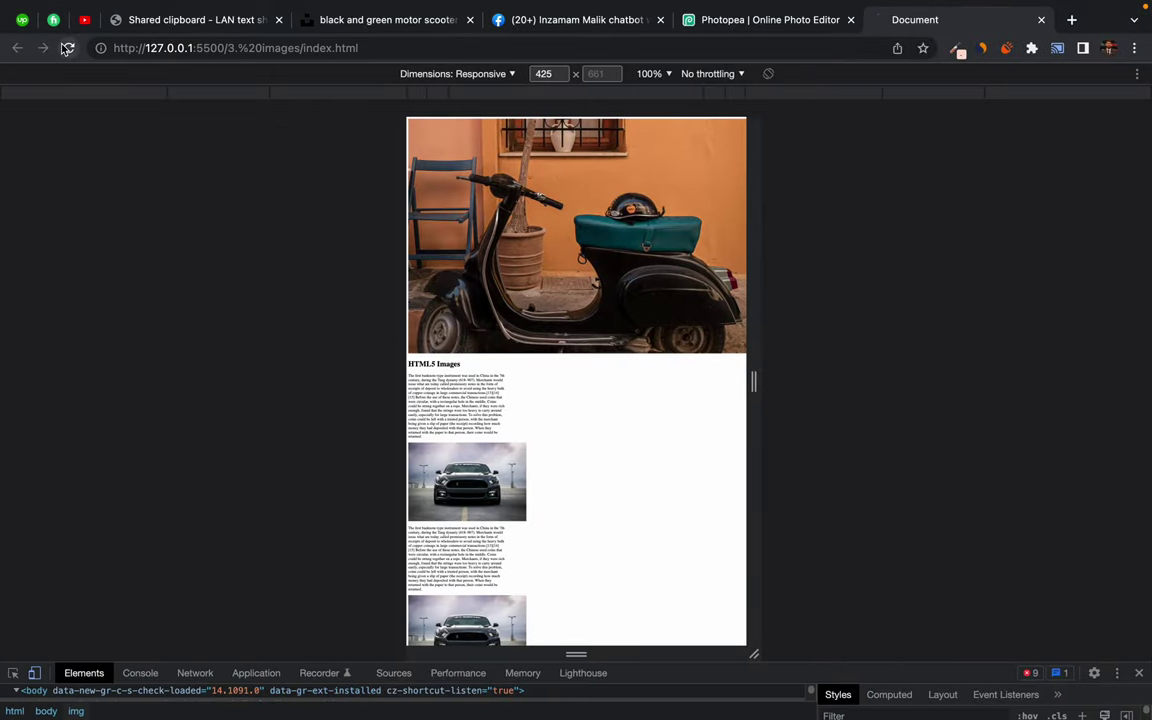
pyautogui.click(68, 47)
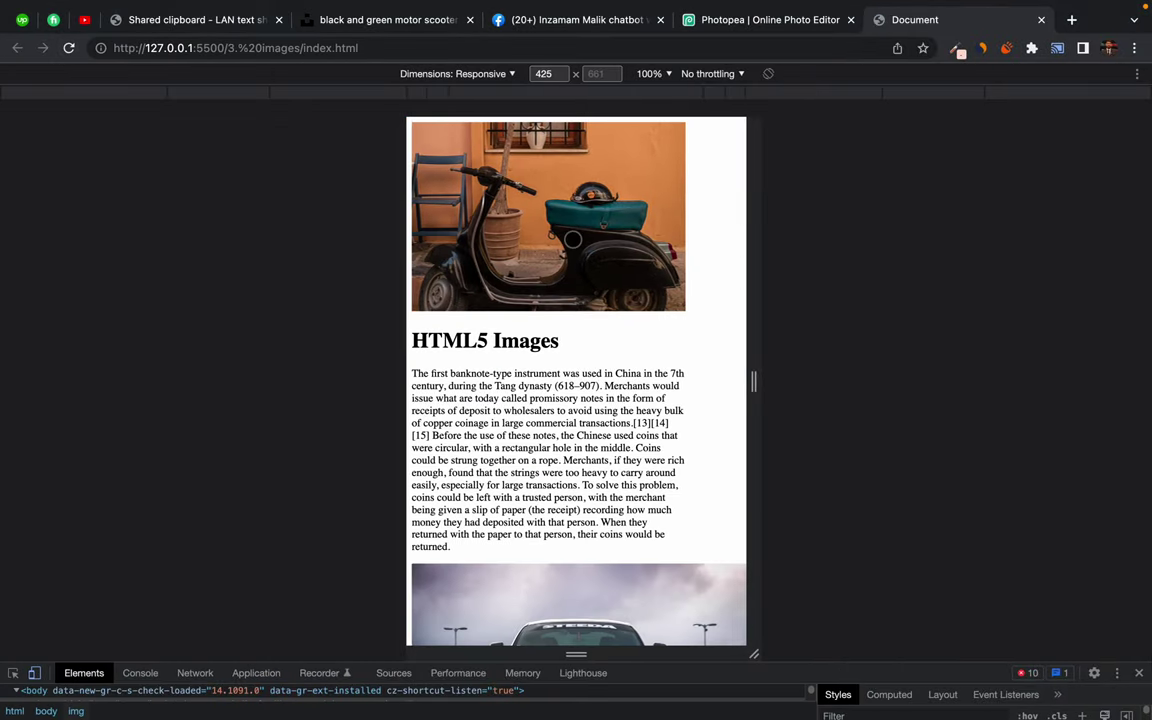
pyautogui.scroll(-4, 571, 236)
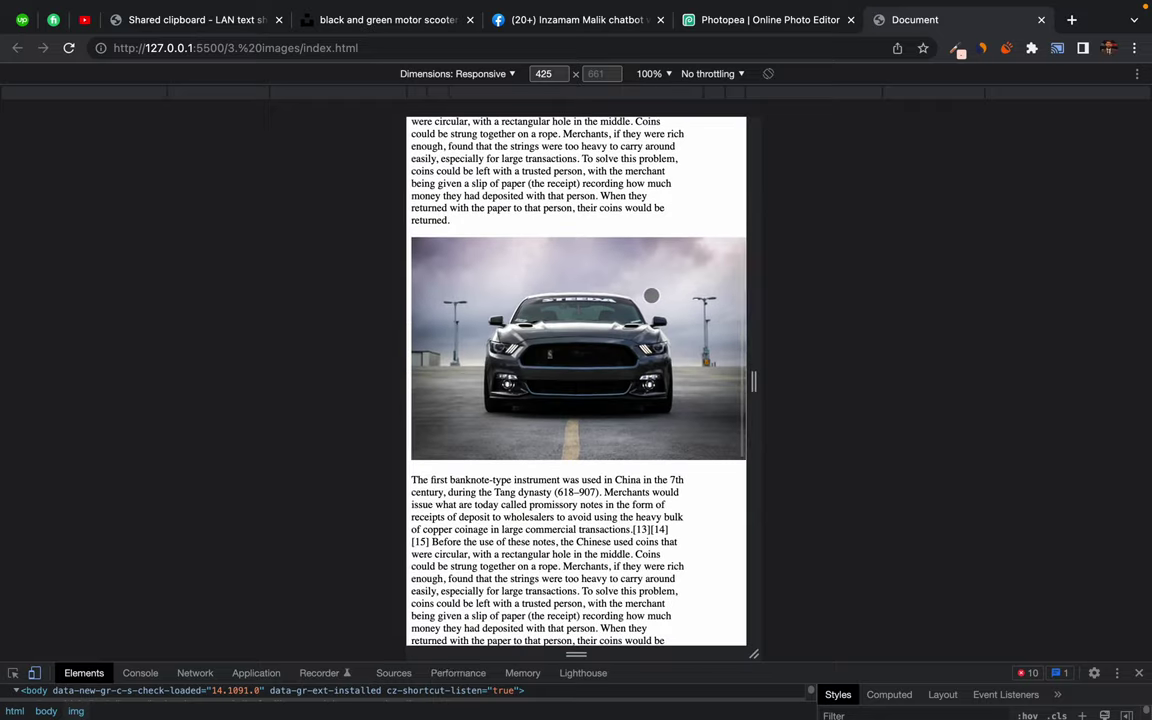
pyautogui.scroll(4, 651, 295)
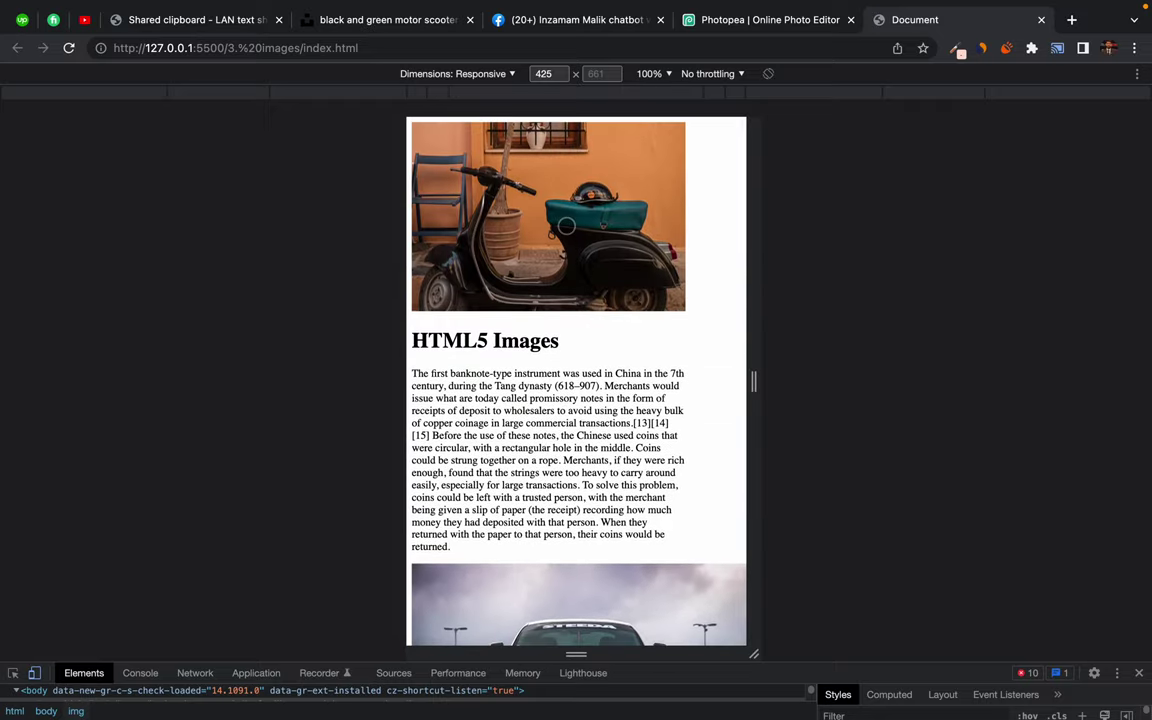
pyautogui.scroll(-1, 597, 318)
pyautogui.scroll(-2, 597, 318)
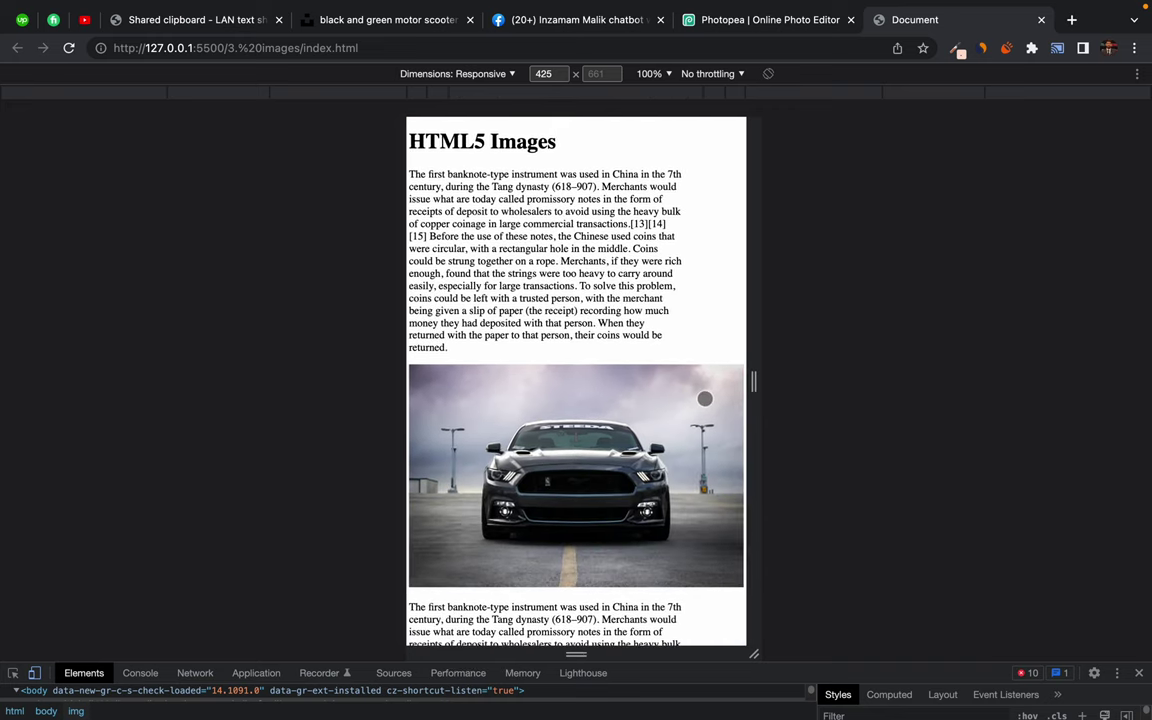
pyautogui.scroll(-5, 698, 449)
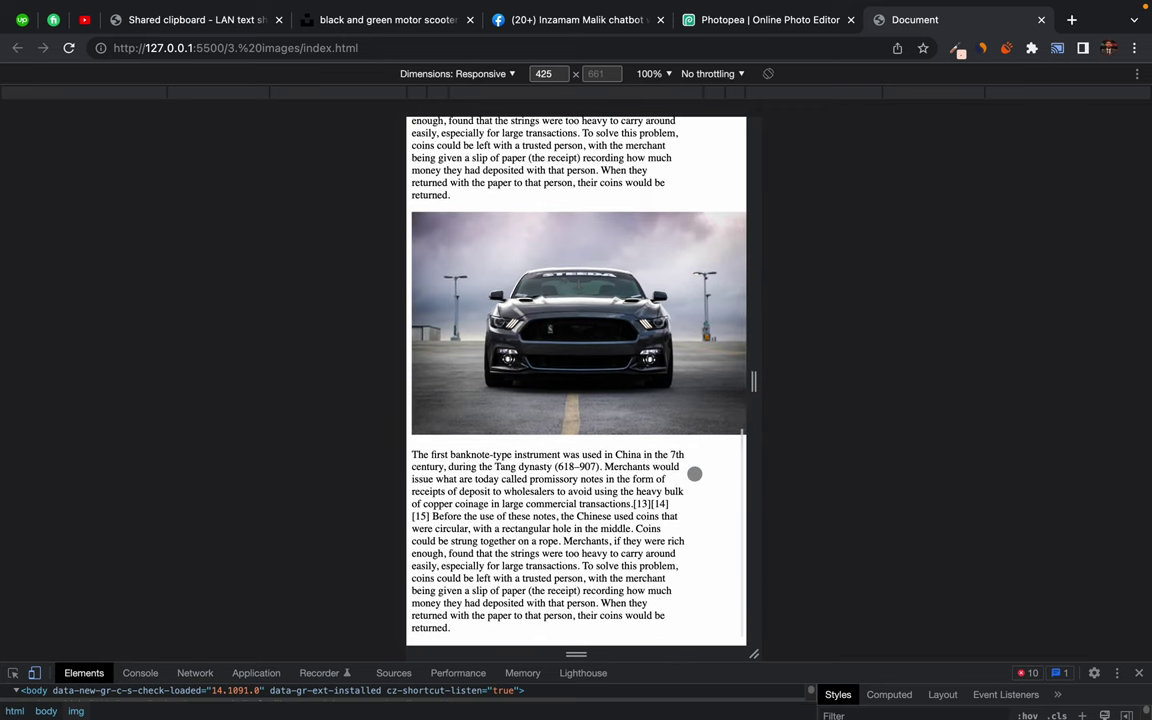
# Preview the page at the 768 px tablet width and widen the viewport to 986 px
pyautogui.click(308, 94)
pyautogui.scroll(10, 400, 290)
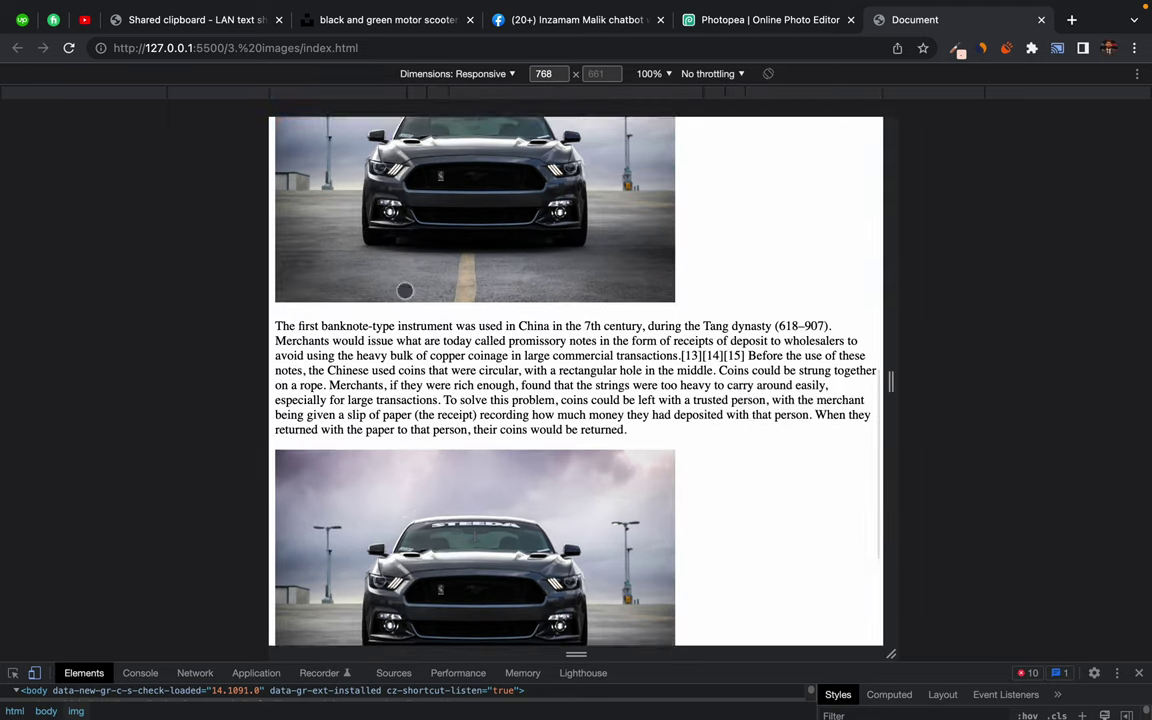
pyautogui.scroll(-2, 404, 290)
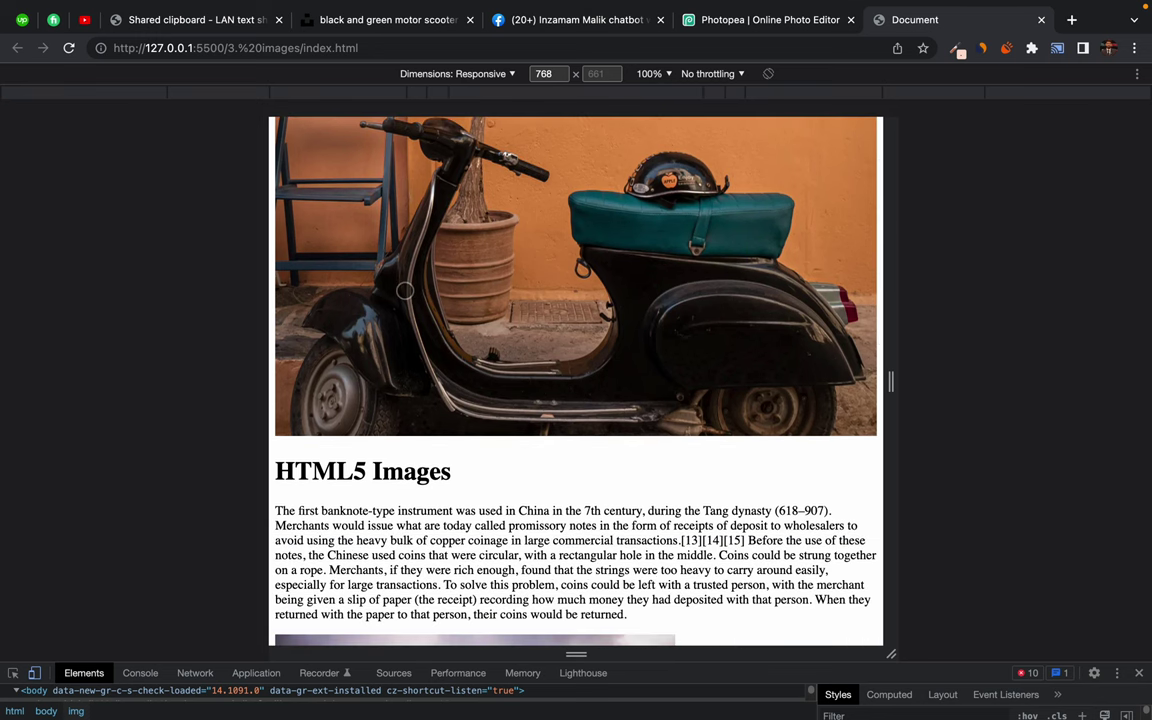
pyautogui.scroll(-1, 404, 290)
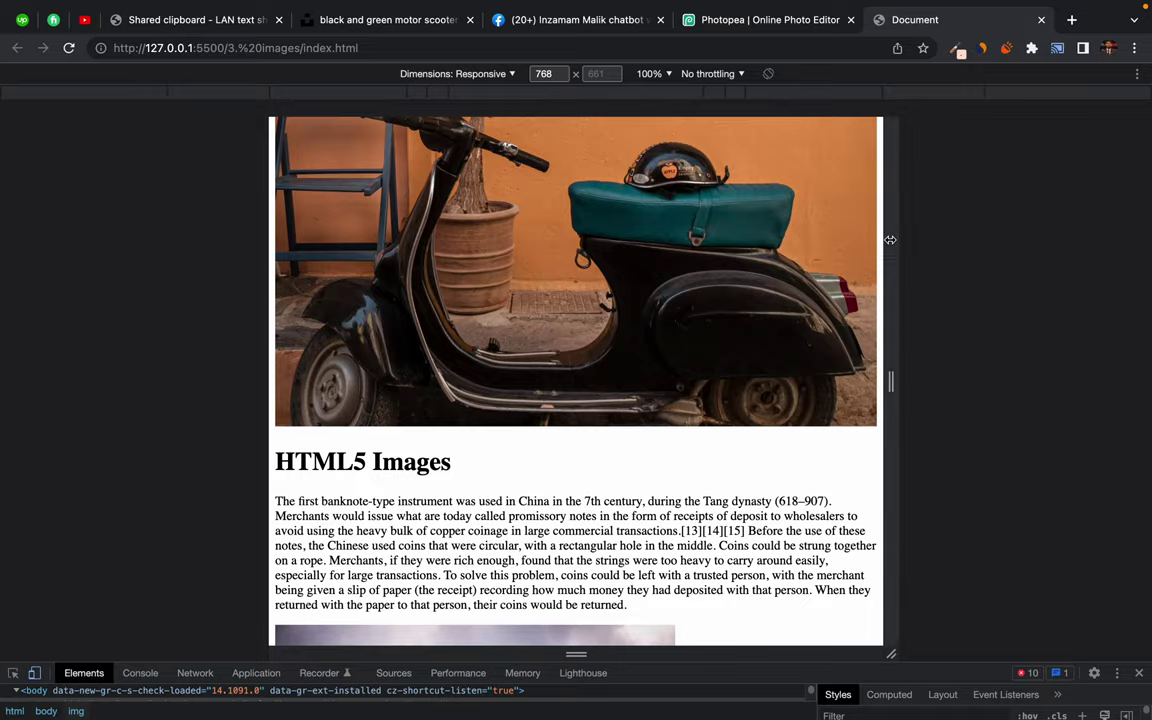
pyautogui.moveTo(889, 240); pyautogui.dragTo(977, 253)
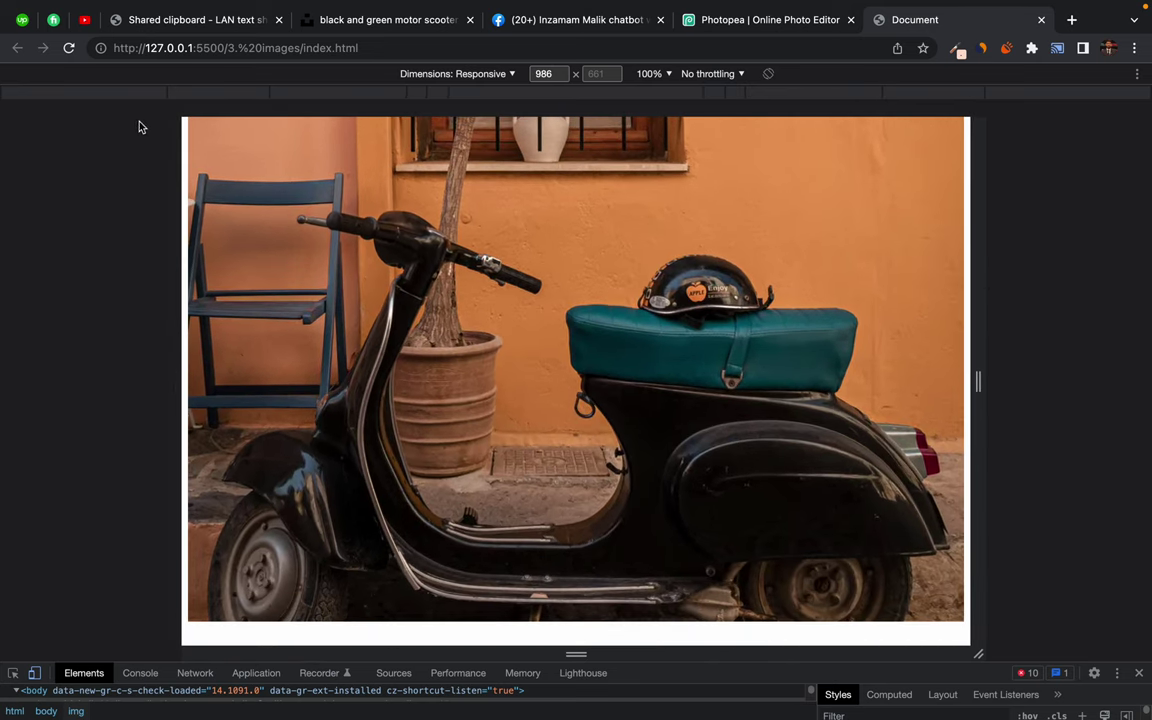
# Preview the banner at the 1440 px Laptop L width and the 2560 px 4K width
pyautogui.click(201, 93)
pyautogui.click(137, 93)
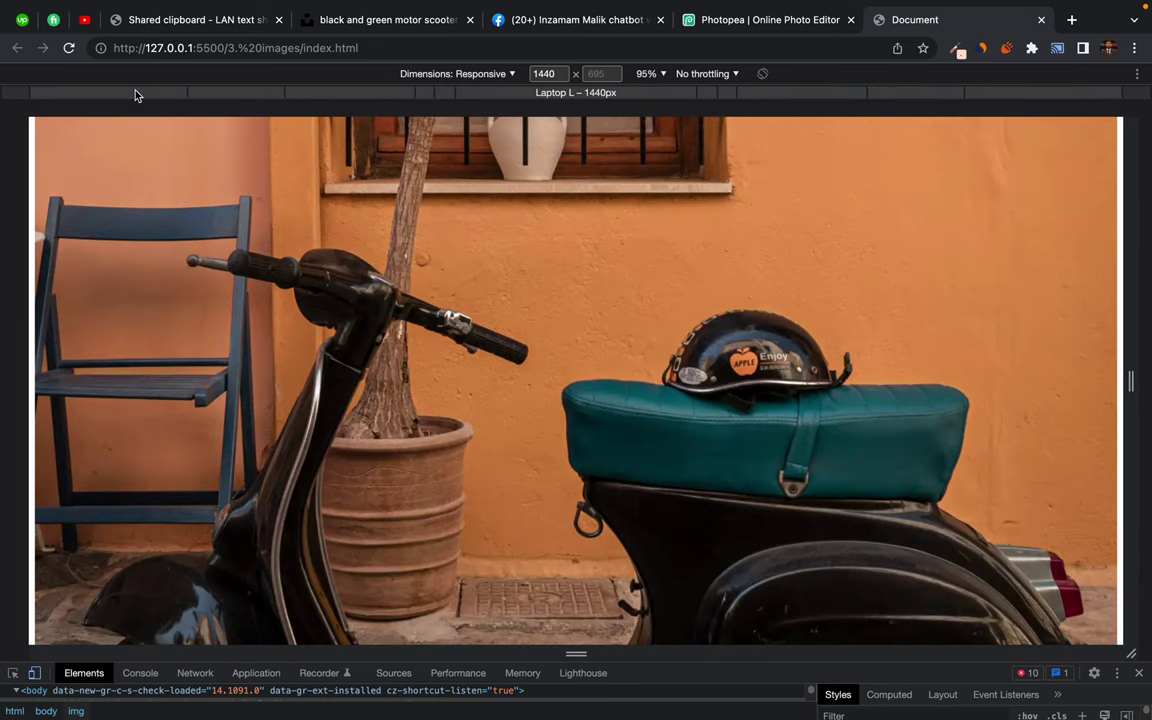
pyautogui.click(19, 93)
pyautogui.scroll(-5, 309, 339)
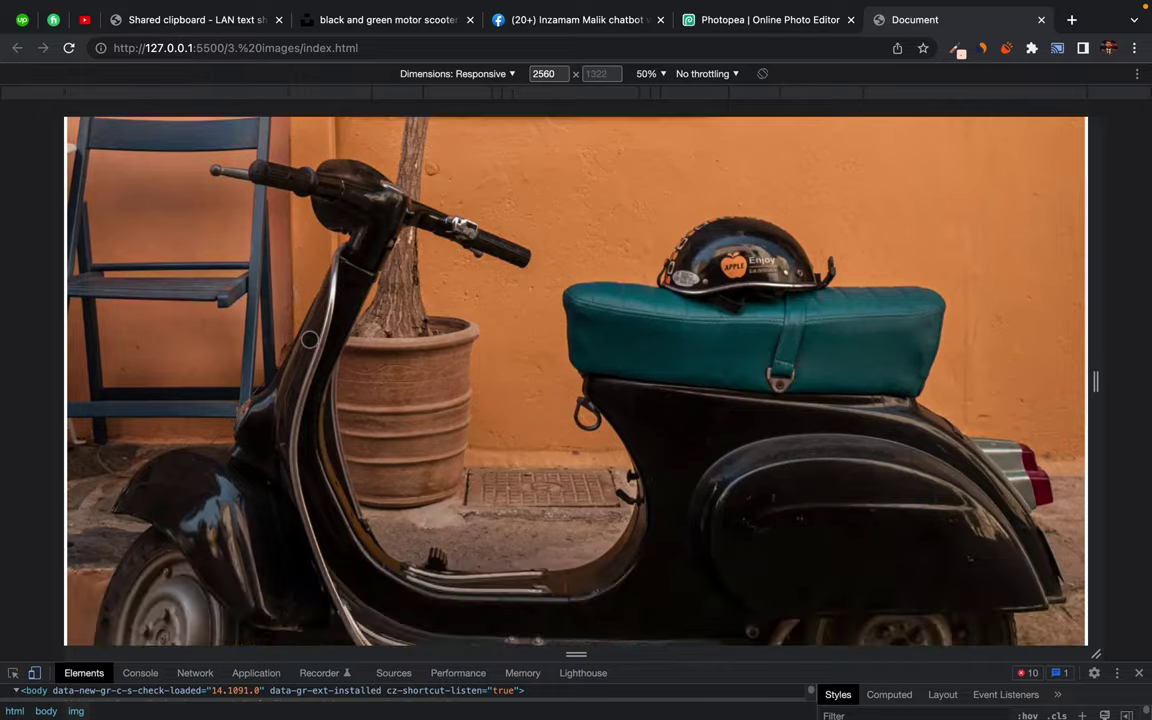
pyautogui.scroll(5, 310, 340)
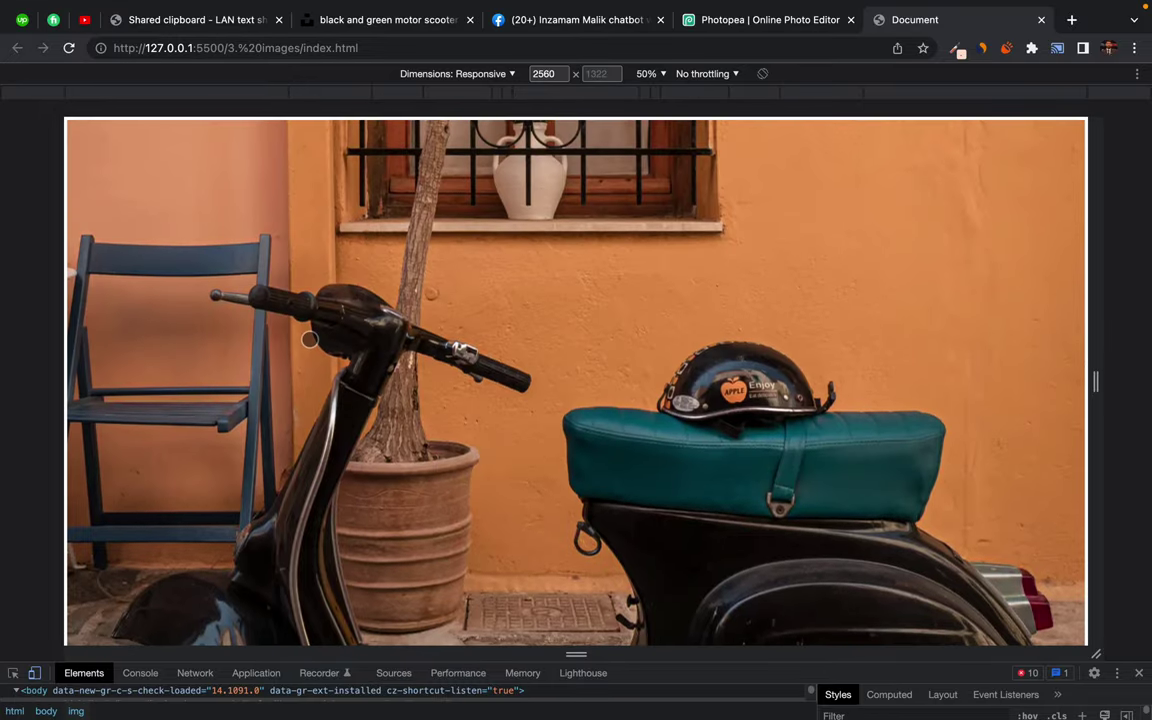
# Remove the width="100%" attribute from the banner image tag in index.html and save the file
pyautogui.hotkey('ctrl', 'Right')
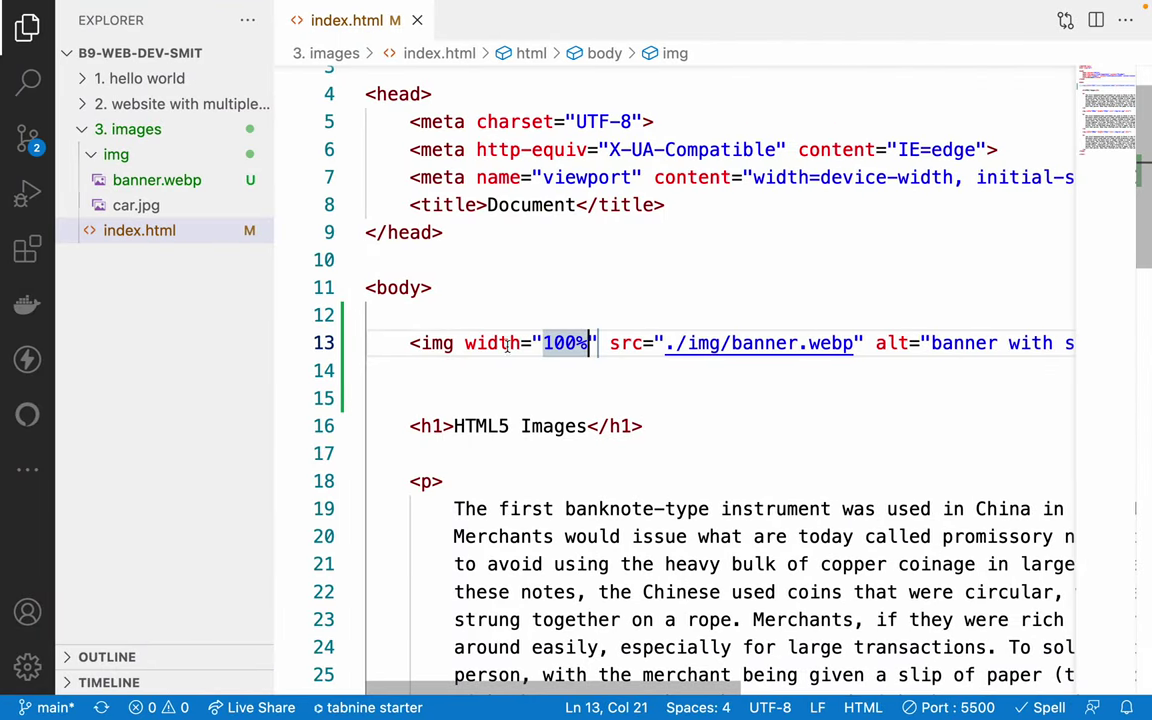
pyautogui.moveTo(465, 343); pyautogui.dragTo(598, 343)
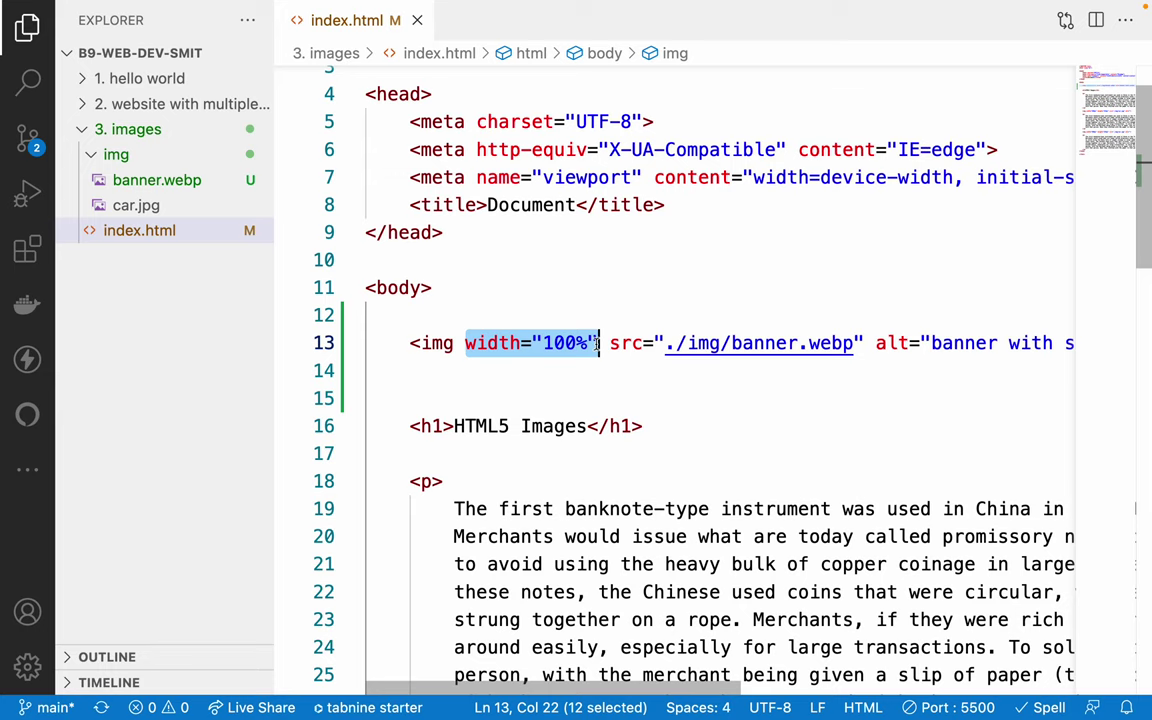
pyautogui.press('BackSpace')
pyautogui.press('BackSpace')
pyautogui.press('super+s')
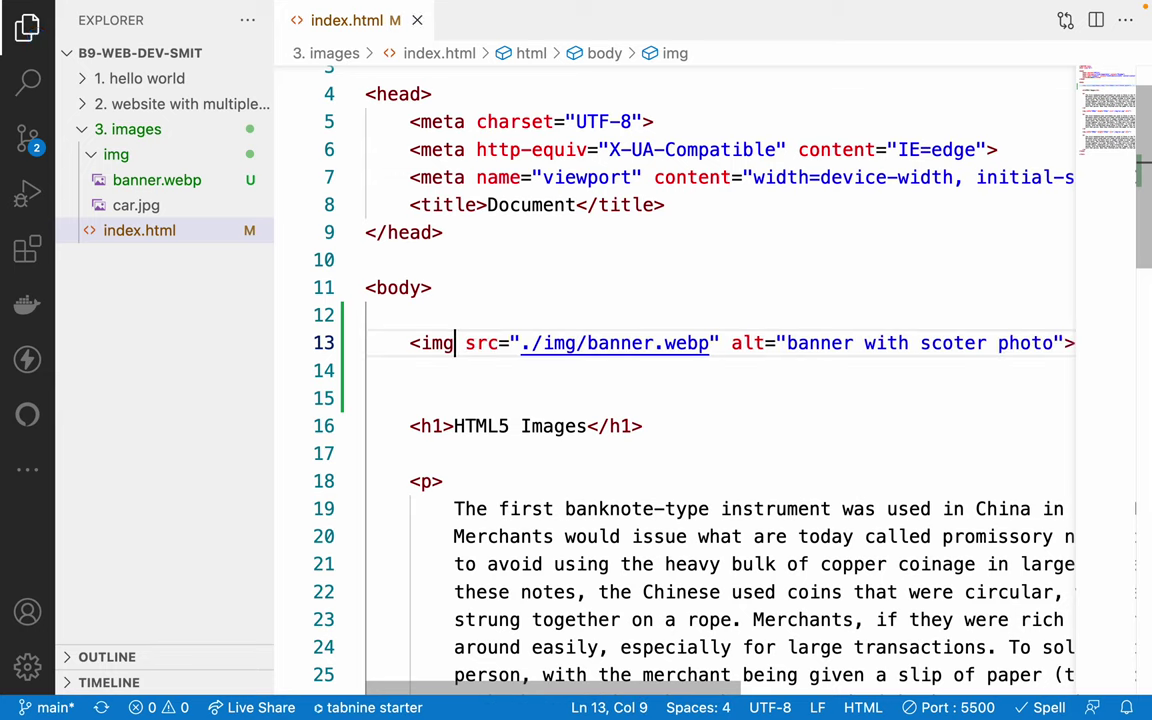
# Reload the page in the browser and preview it at smaller viewport widths, ending on 320 px
pyautogui.hotkey('ctrl', 'Left')
pyautogui.click(67, 47)
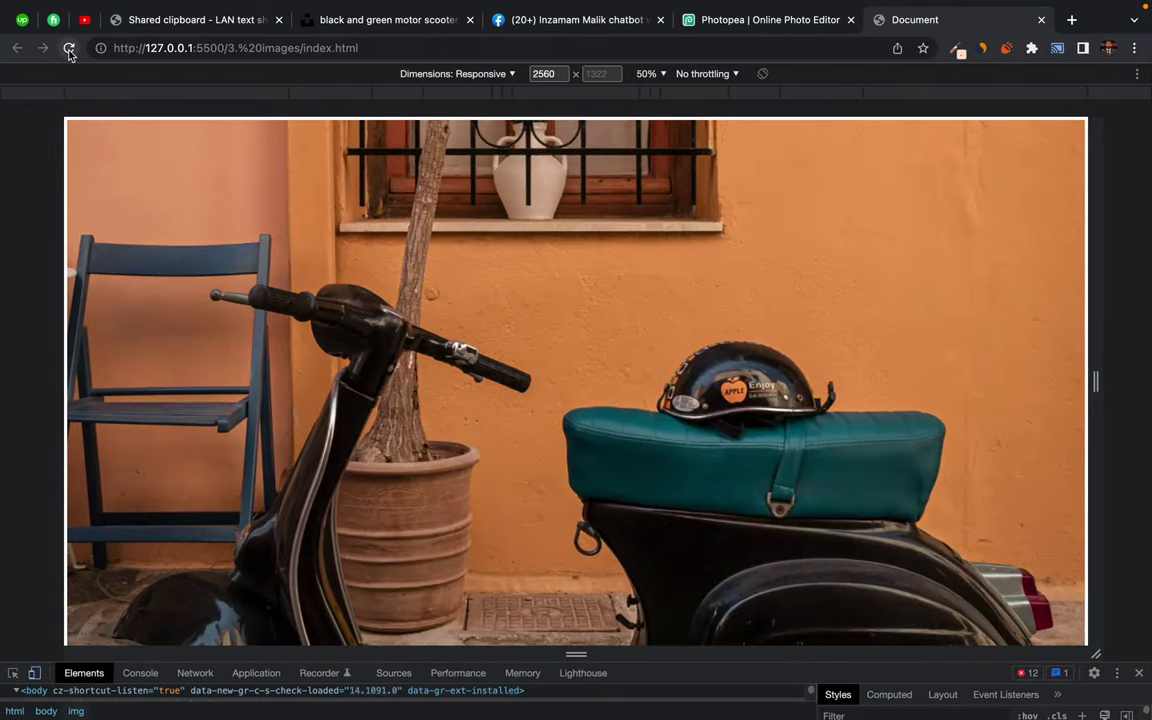
pyautogui.click(360, 93)
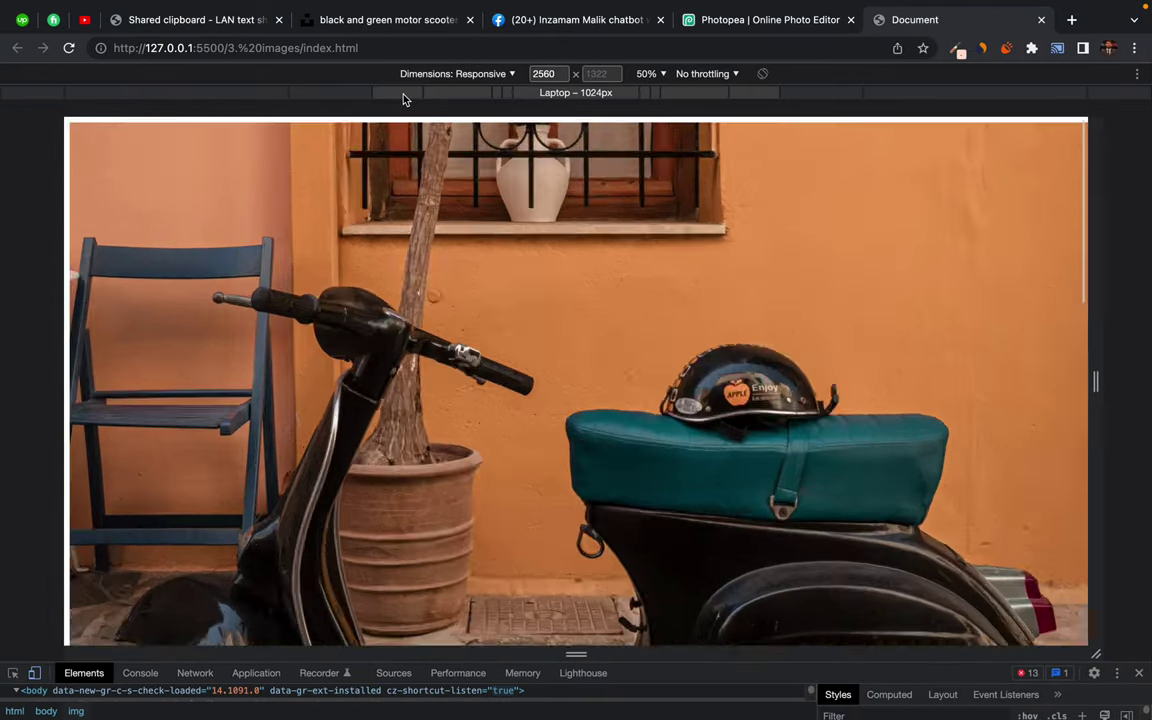
pyautogui.click(422, 93)
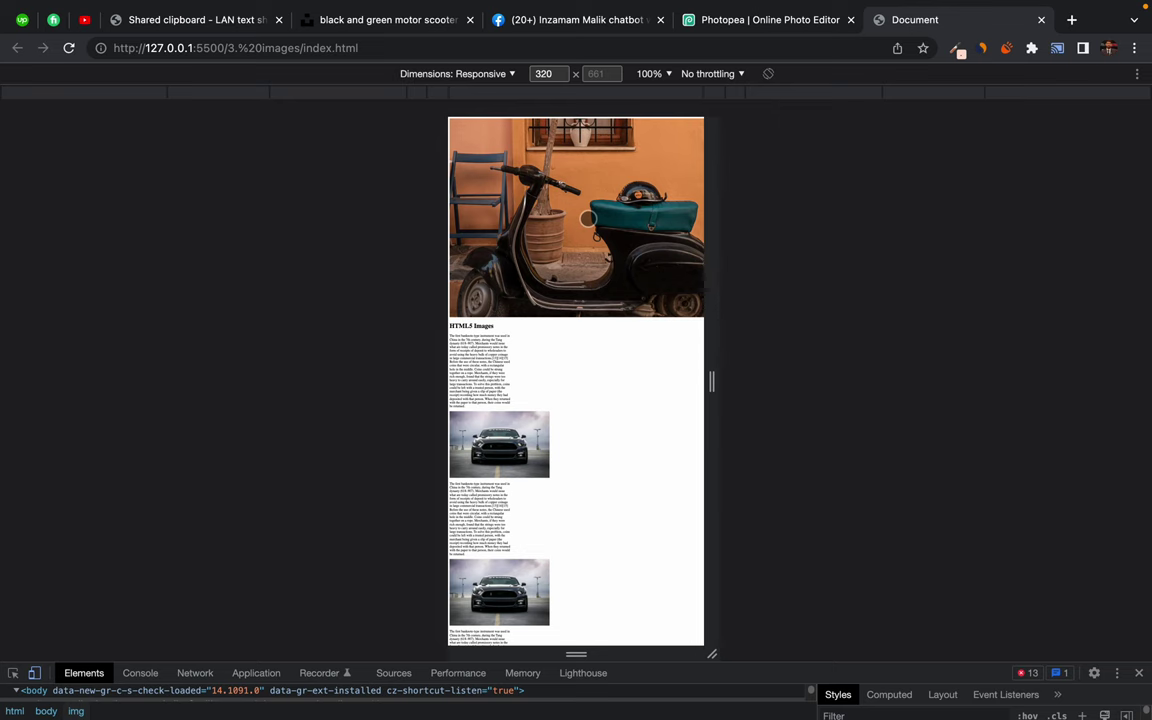
# Preview the page at viewport widths of 1024 px and 2560 px, ending on 1440 px
pyautogui.click(215, 94)
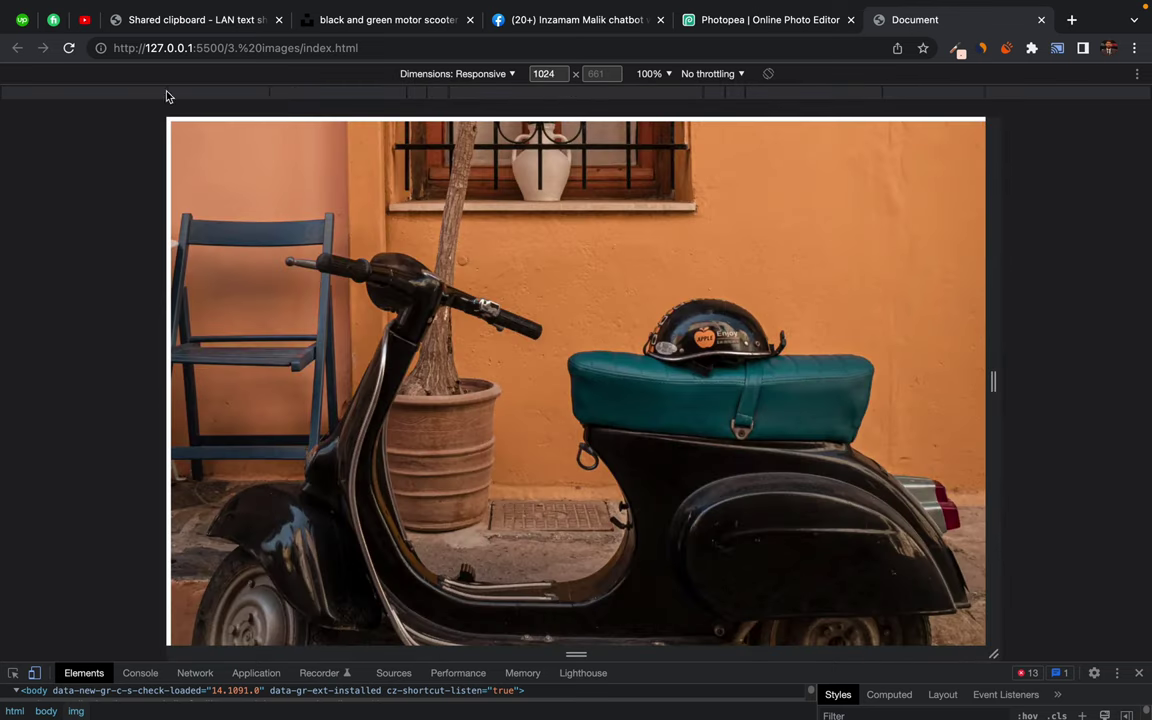
pyautogui.click(113, 97)
pyautogui.click(24, 97)
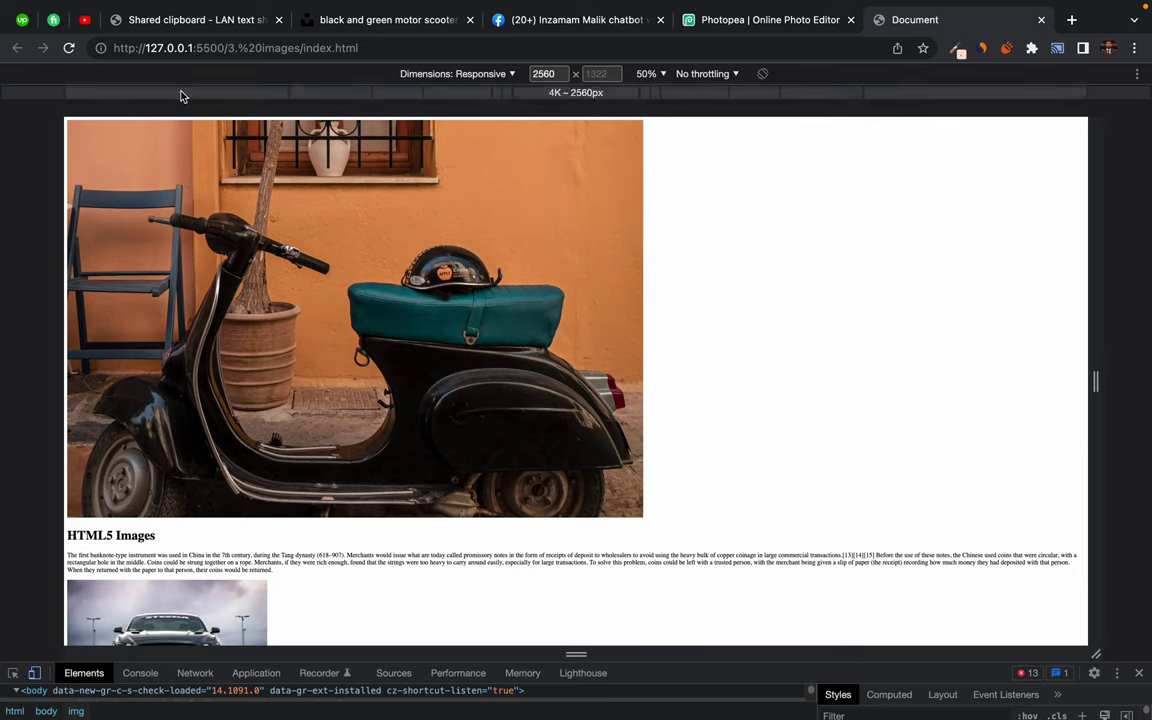
pyautogui.click(321, 98)
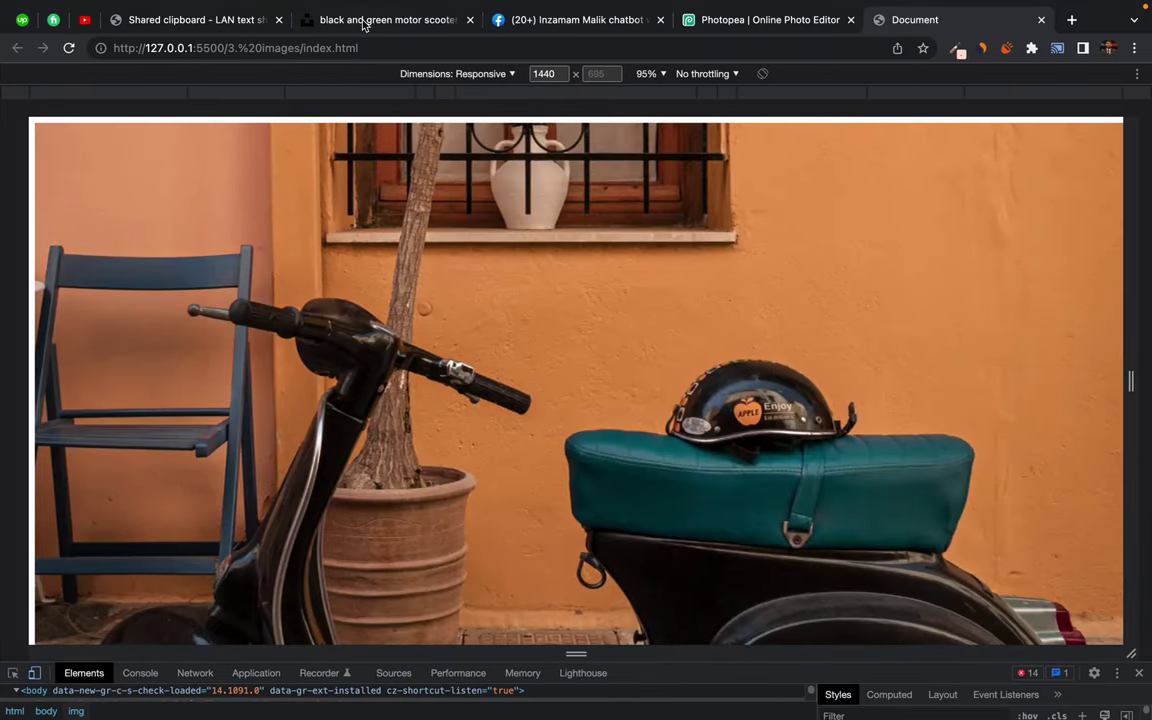
# Close the scooter photo on Unsplash and browse the Street Photography collection
pyautogui.click(365, 24)
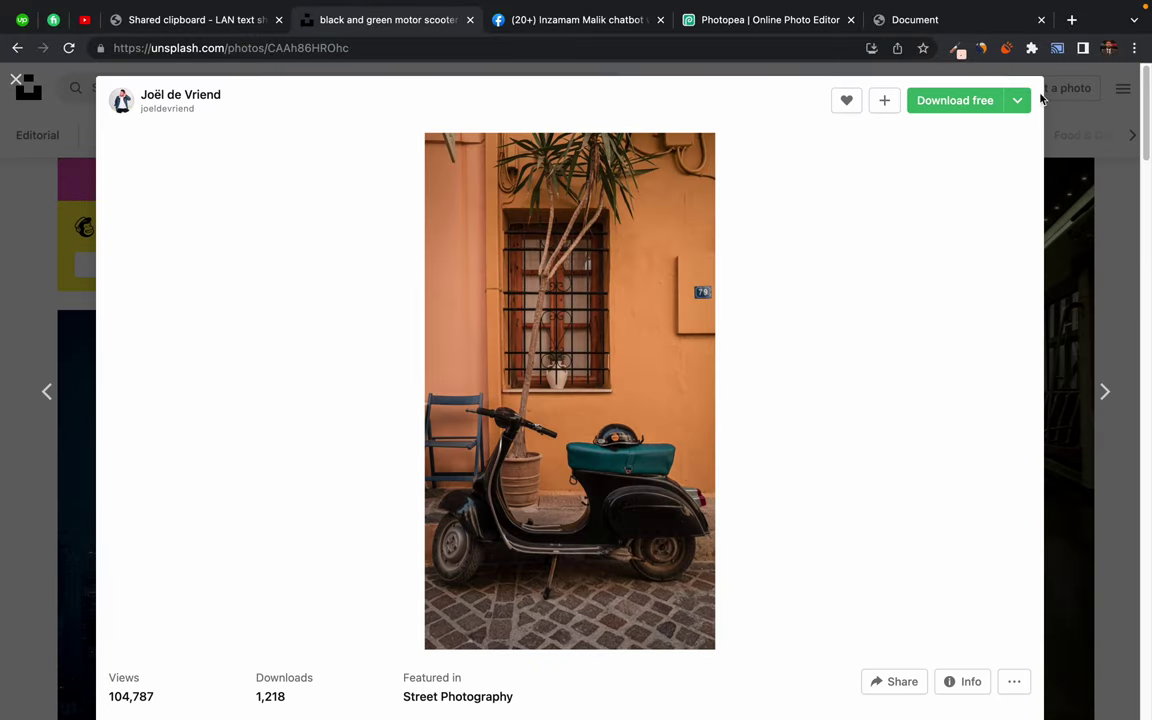
pyautogui.click(1071, 105)
pyautogui.scroll(-10, 565, 431)
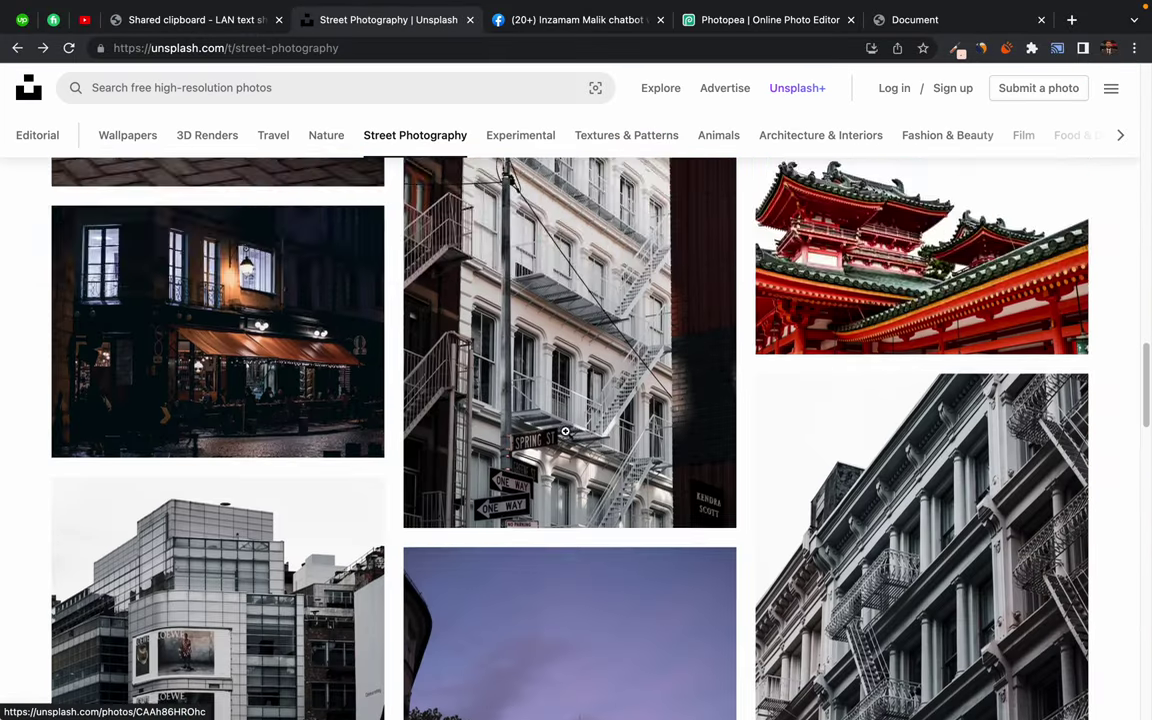
pyautogui.scroll(-15, 565, 431)
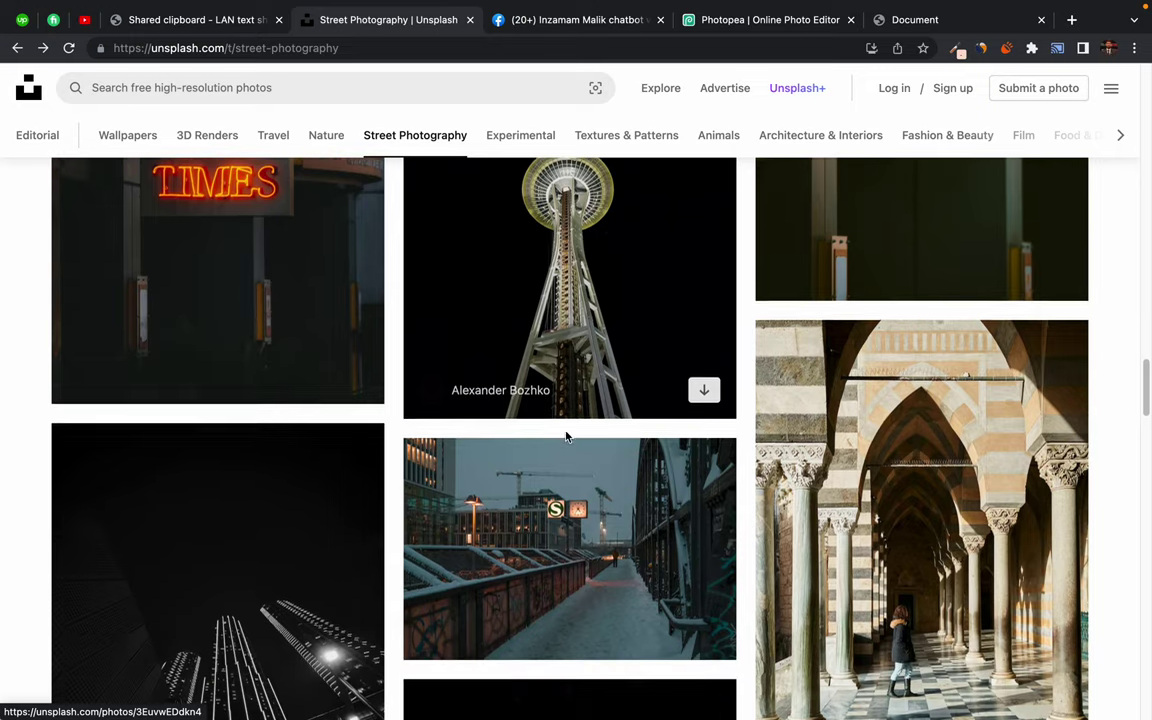
pyautogui.scroll(-10, 565, 436)
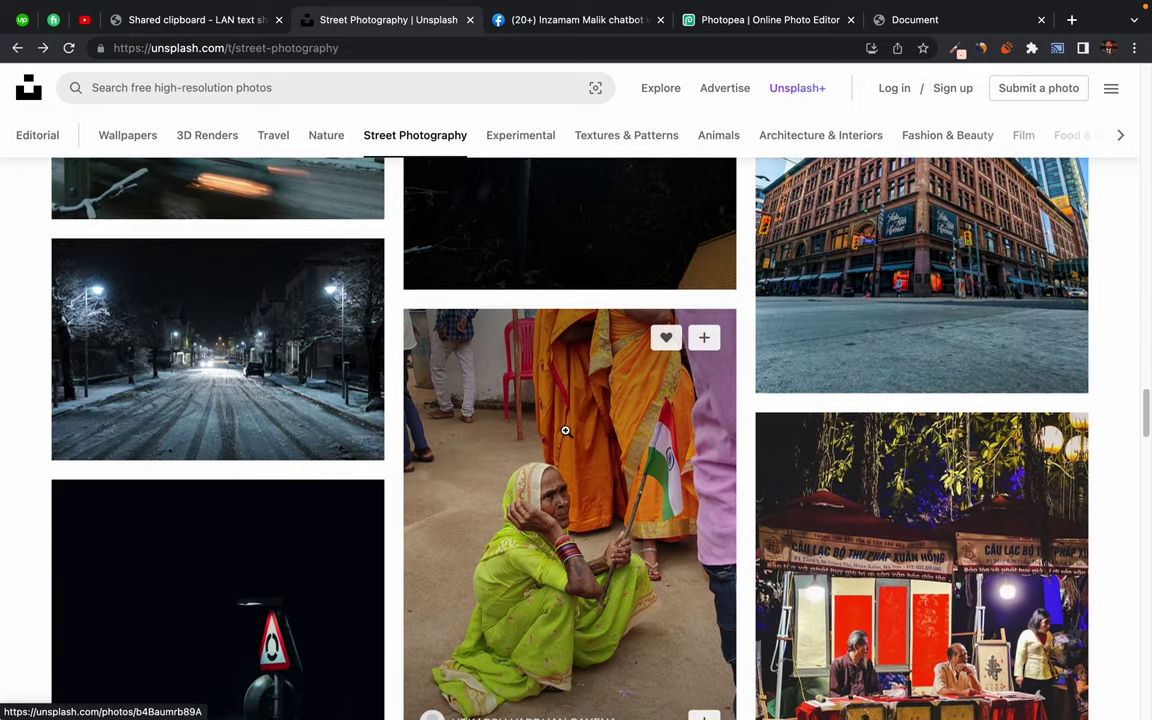
pyautogui.scroll(10, 565, 431)
# Search Unsplash for "food" and browse the resulting photos
pyautogui.click(261, 88)
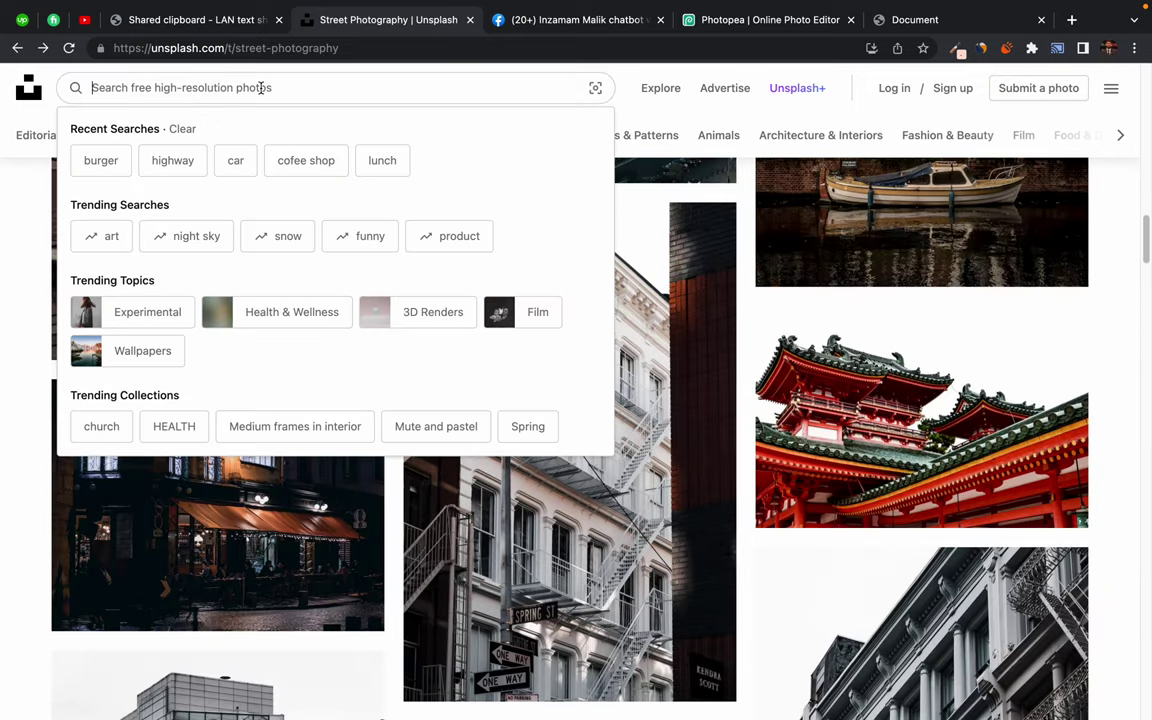
pyautogui.write('food')
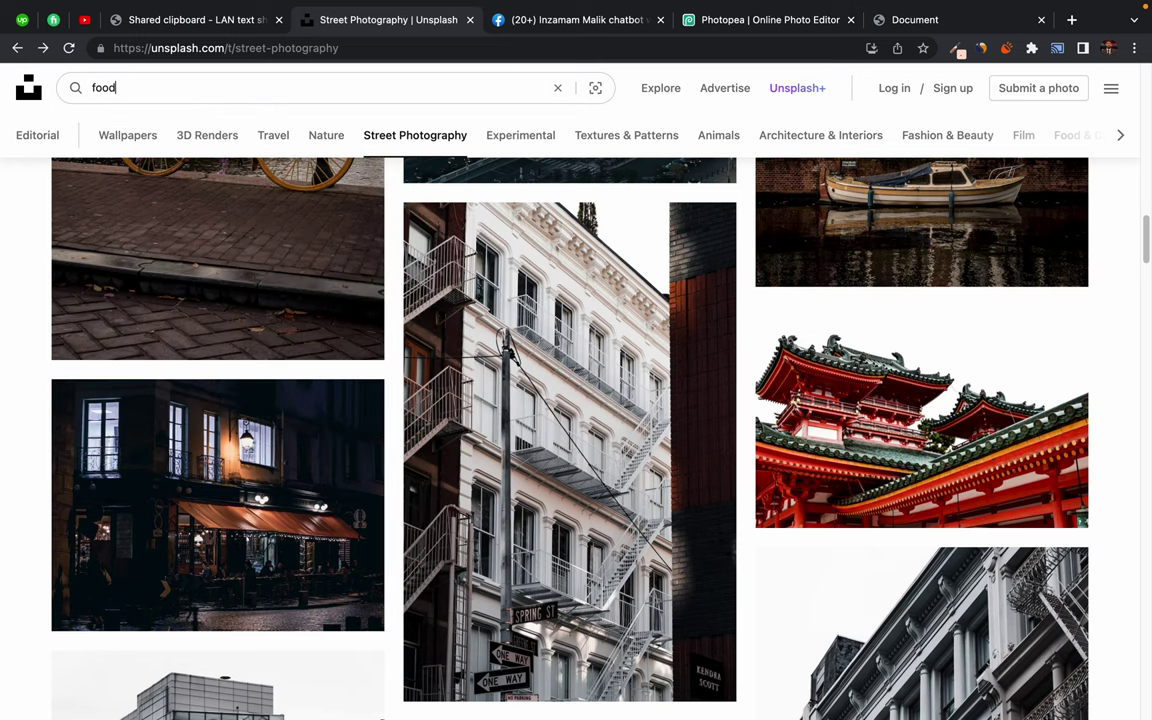
pyautogui.press('Return')
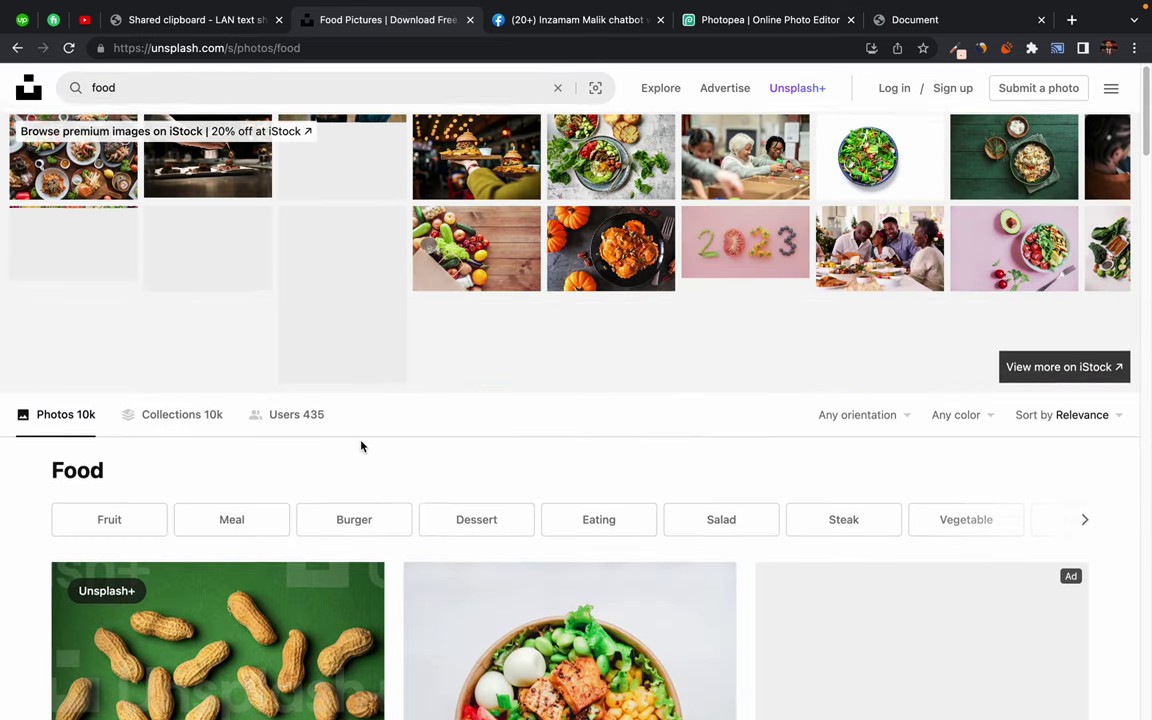
pyautogui.scroll(-5, 361, 446)
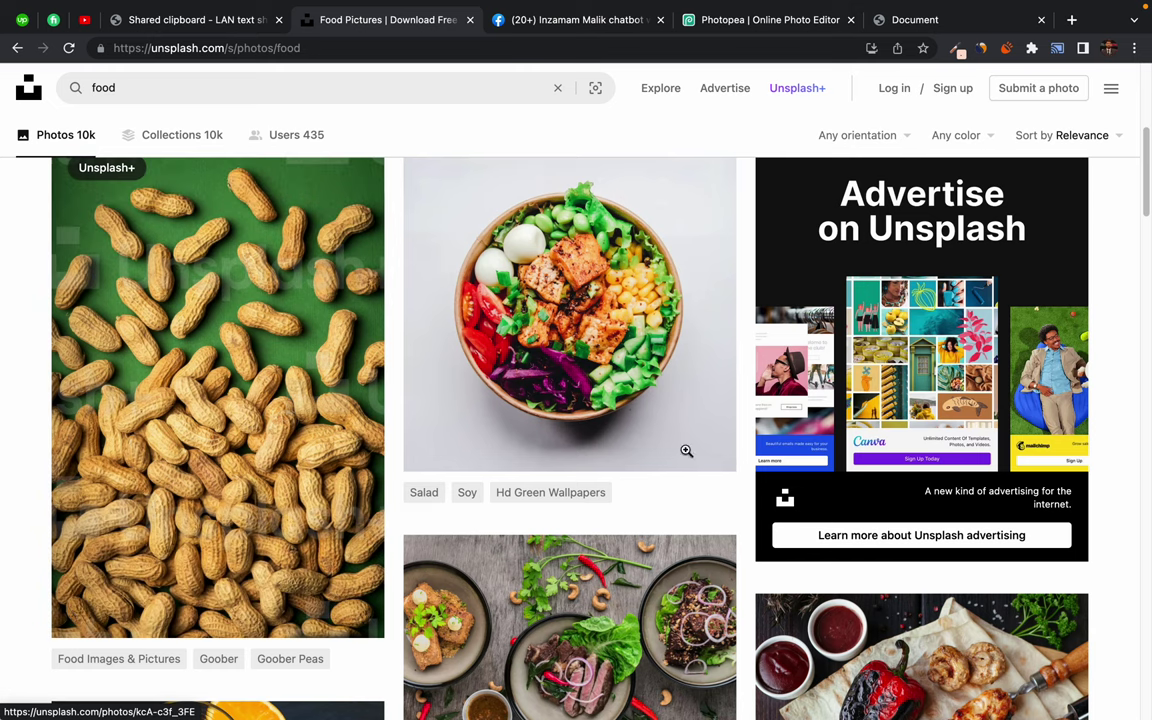
pyautogui.scroll(-3, 566, 445)
pyautogui.scroll(-3, 566, 441)
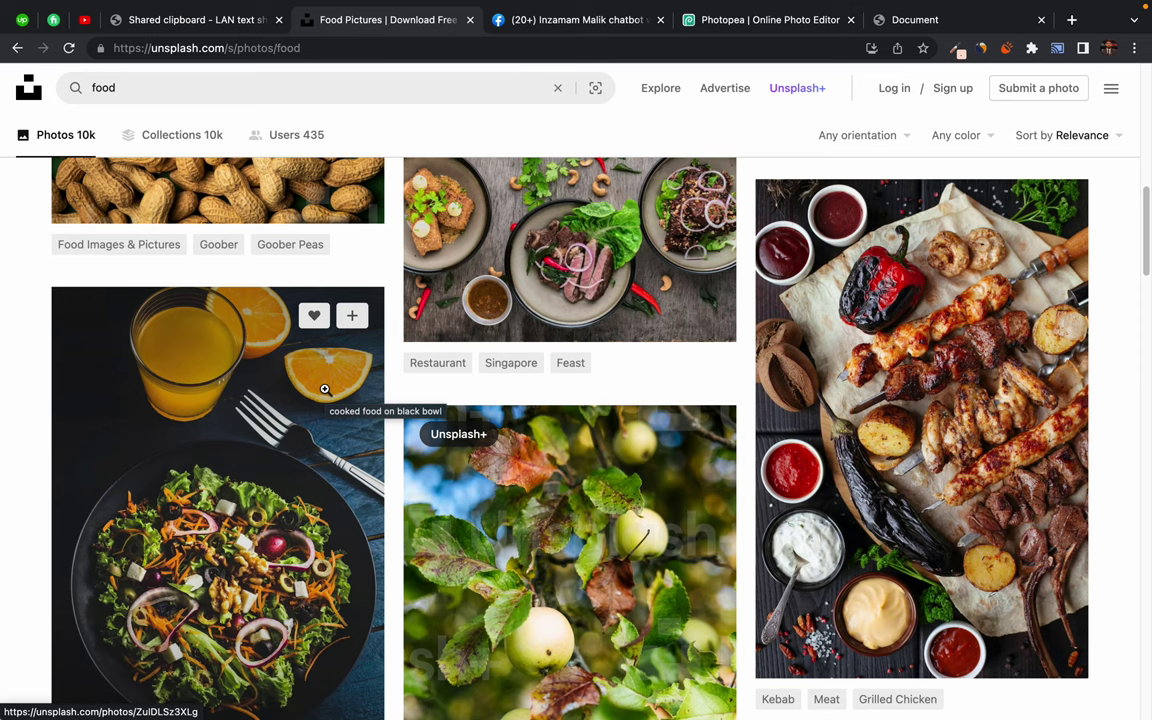
# Return to the local index.html preview and examine the banner, heading, paragraphs and car images at reduced and default zoom
pyautogui.click(949, 22)
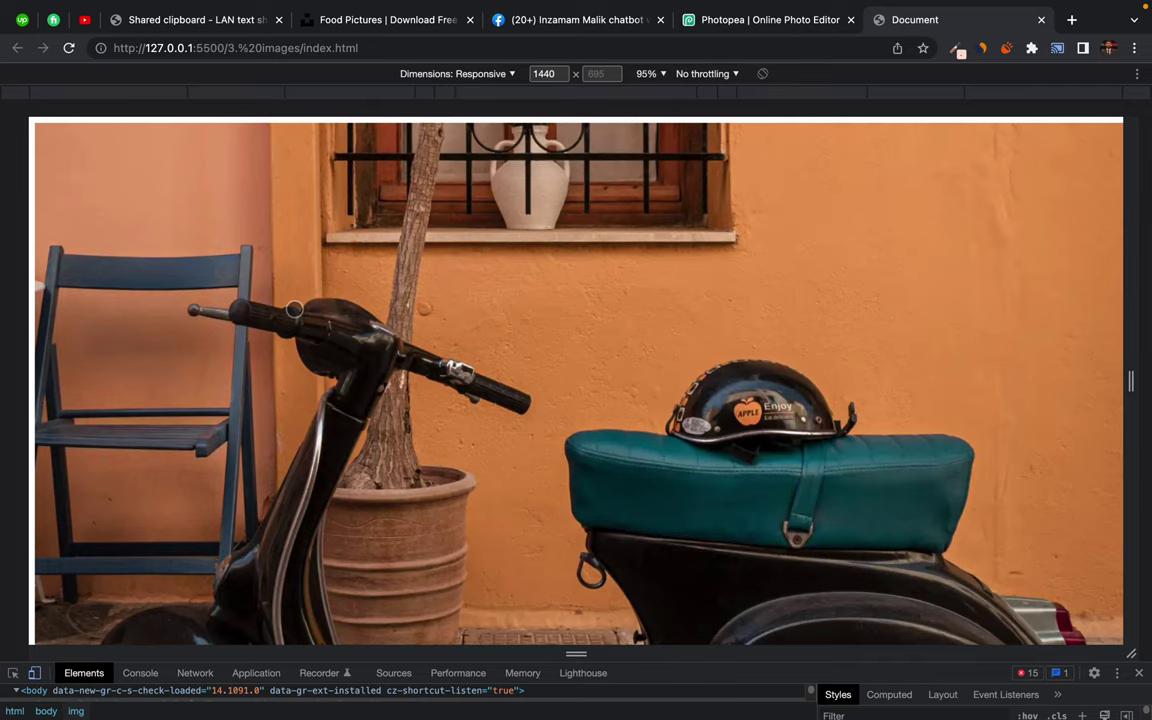
pyautogui.scroll(-15, 294, 309)
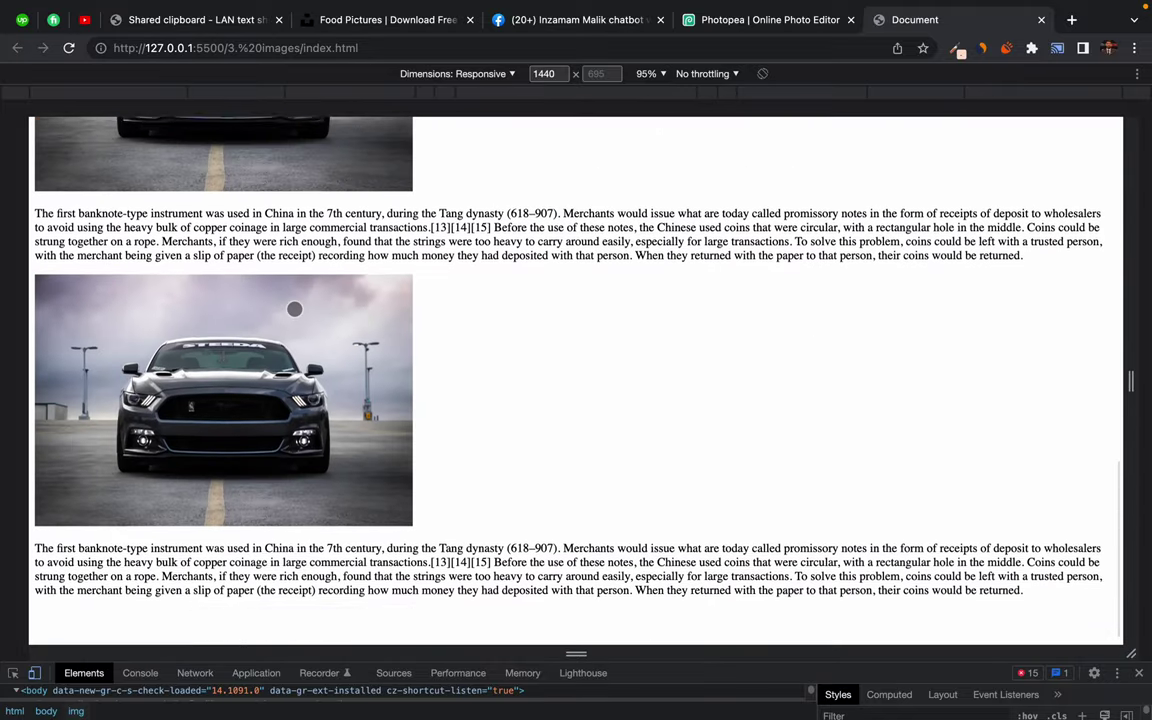
pyautogui.scroll(15, 294, 309)
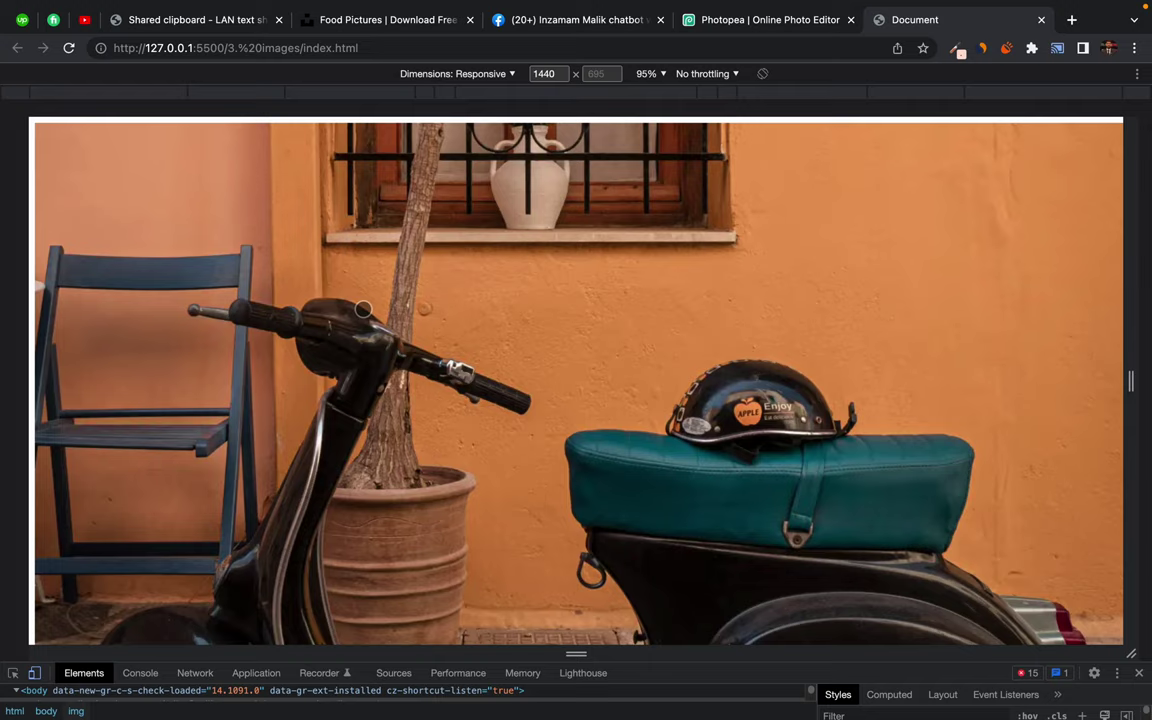
pyautogui.hotkey('ctrl', '-')
pyautogui.hotkey('ctrl', '-')
pyautogui.hotkey('ctrl', '-')
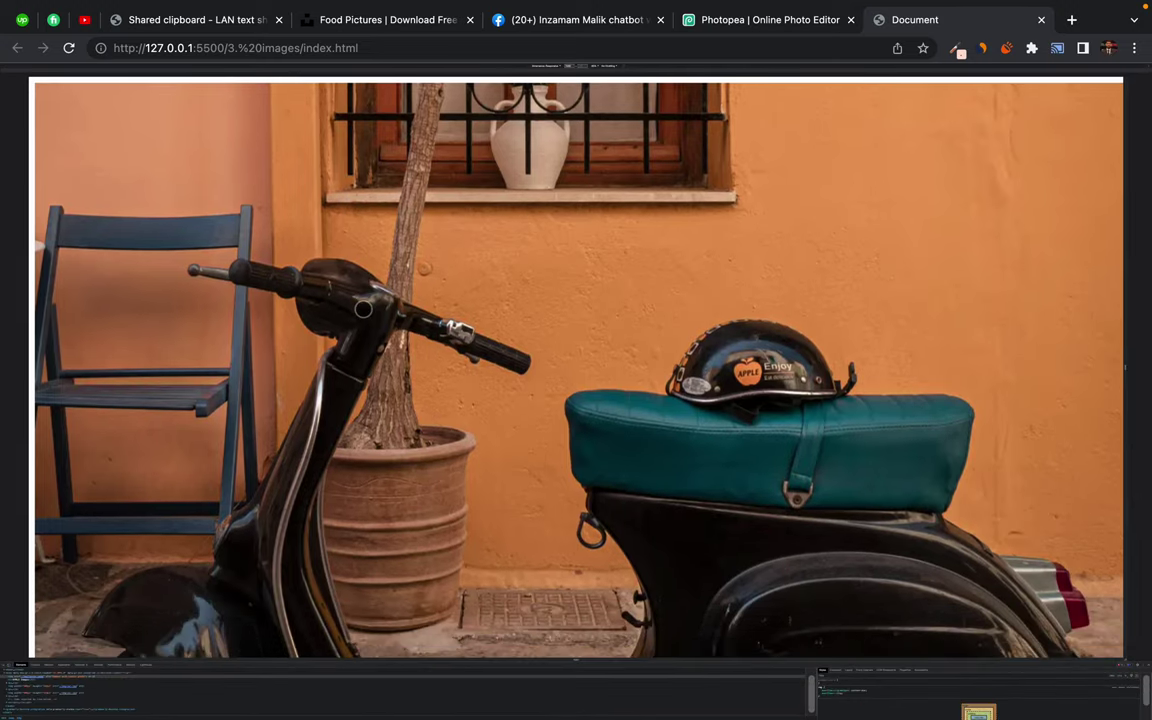
pyautogui.hotkey('ctrl', '0')
pyautogui.scroll(-10, 262, 291)
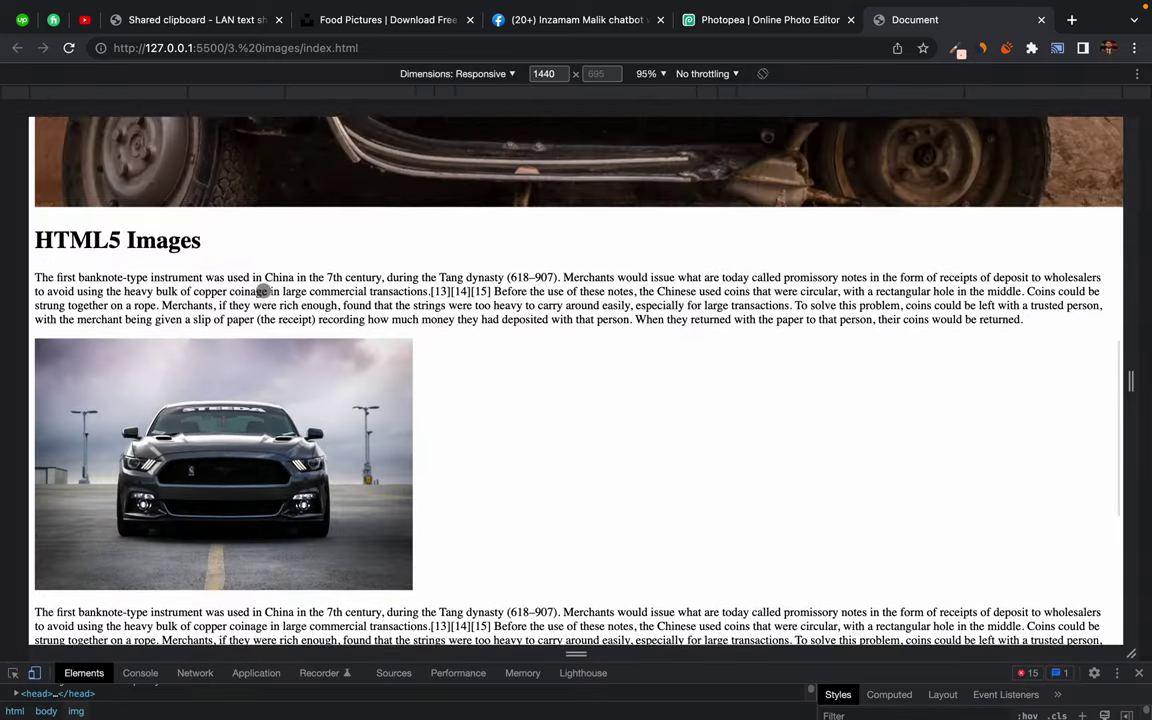
pyautogui.scroll(2, 262, 291)
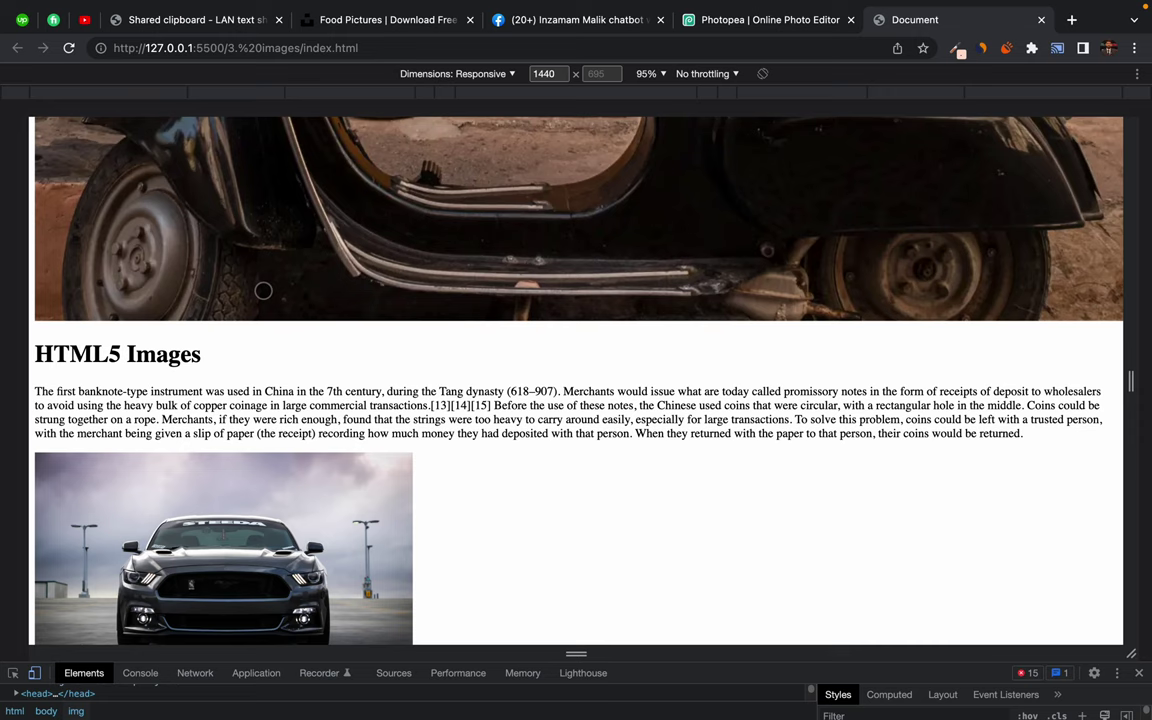
# Switch to VS Code, view banner.webp from the img folder, and close the image again
pyautogui.hotkey('ctrl', 'Left')
pyautogui.hotkey('ctrl', 'Left')
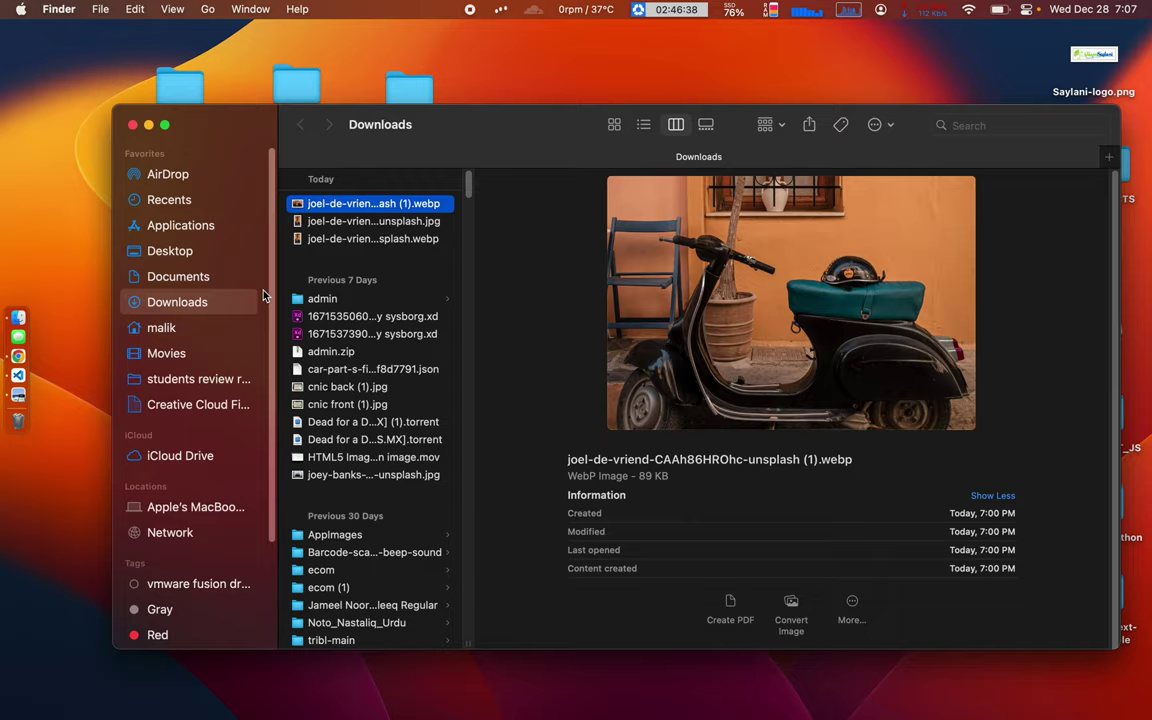
pyautogui.hotkey('ctrl', 'Right')
pyautogui.hotkey('ctrl', 'Right')
pyautogui.hotkey('ctrl', 'Right')
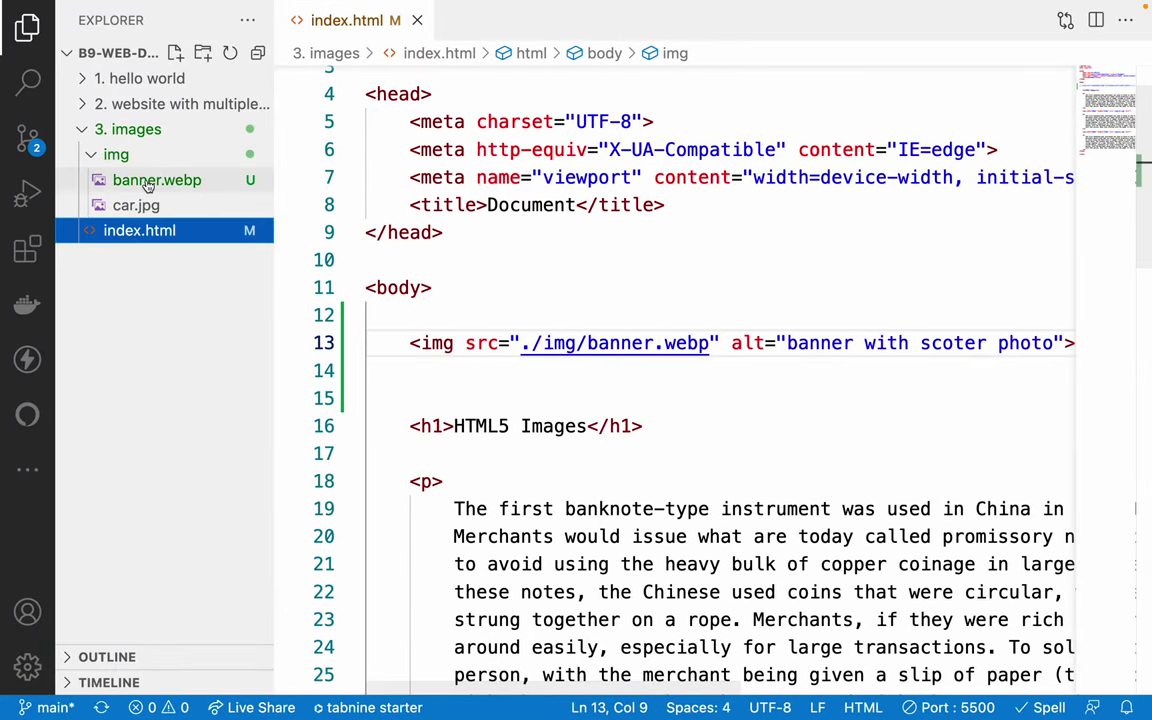
pyautogui.click(150, 182)
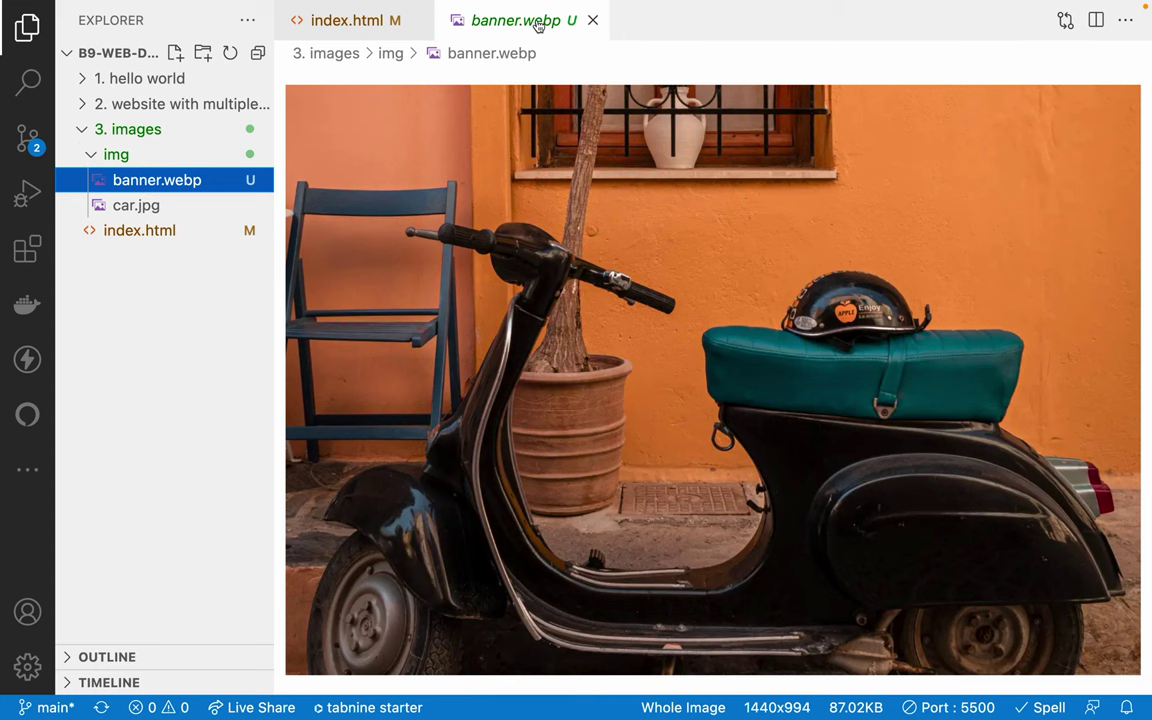
pyautogui.press('super+w')
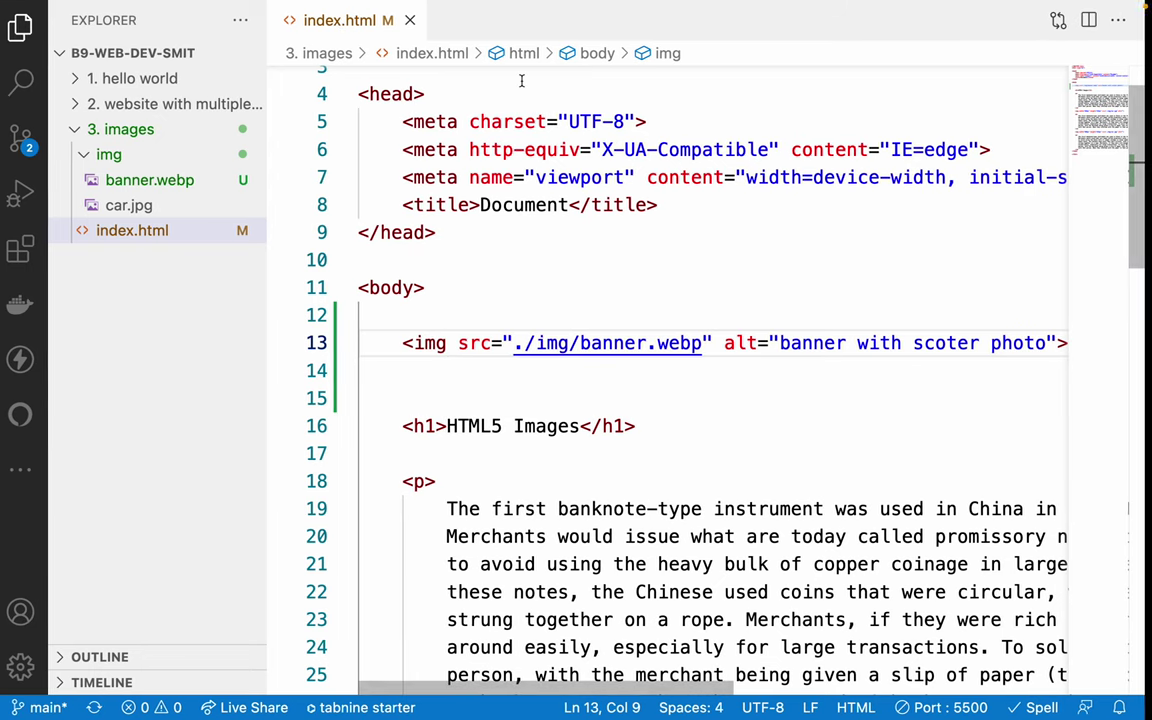
# Copy the local index.html address from Chrome and open that page in Safari
pyautogui.press('super+Tab')
pyautogui.click(259, 50)
pyautogui.press('super+c')
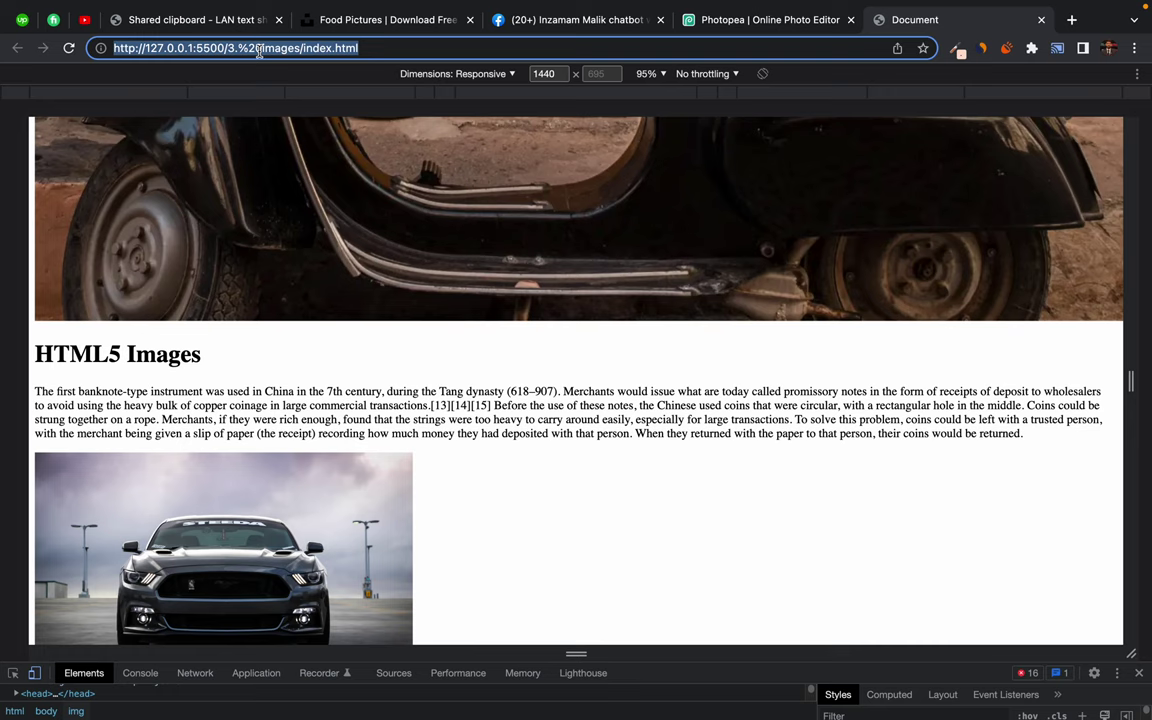
pyautogui.hotkey('ctrl', 'Left')
pyautogui.hotkey('ctrl', 'Left')
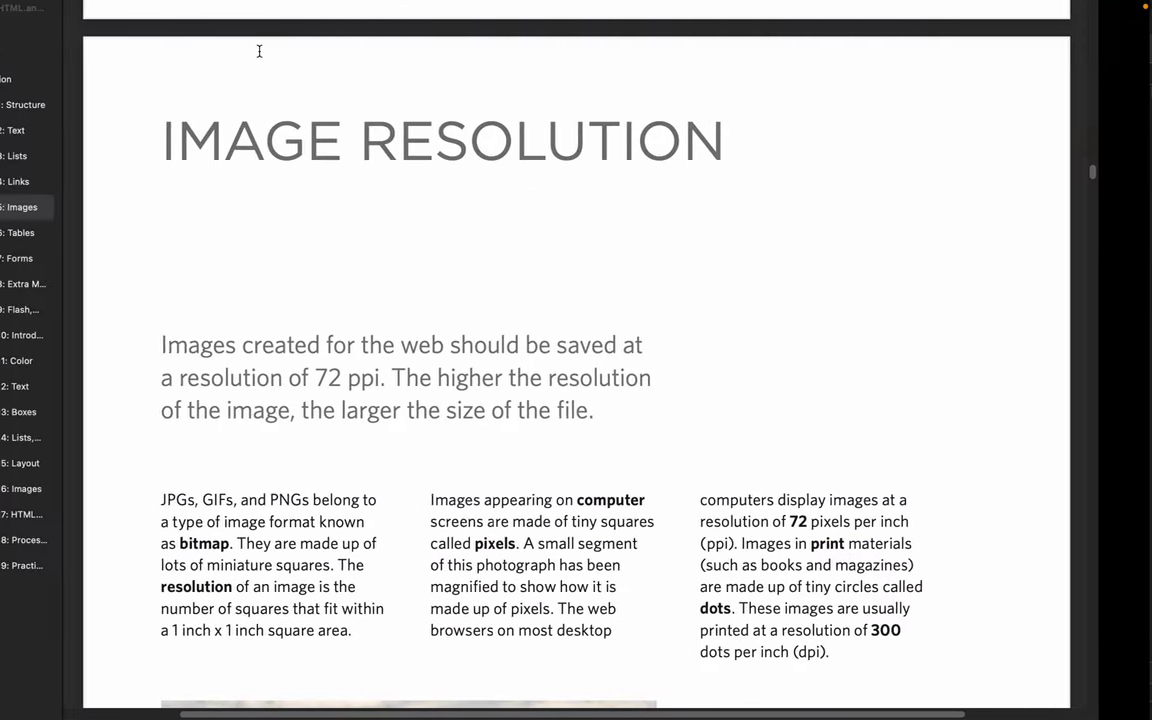
pyautogui.press('super+space')
pyautogui.write('safari')
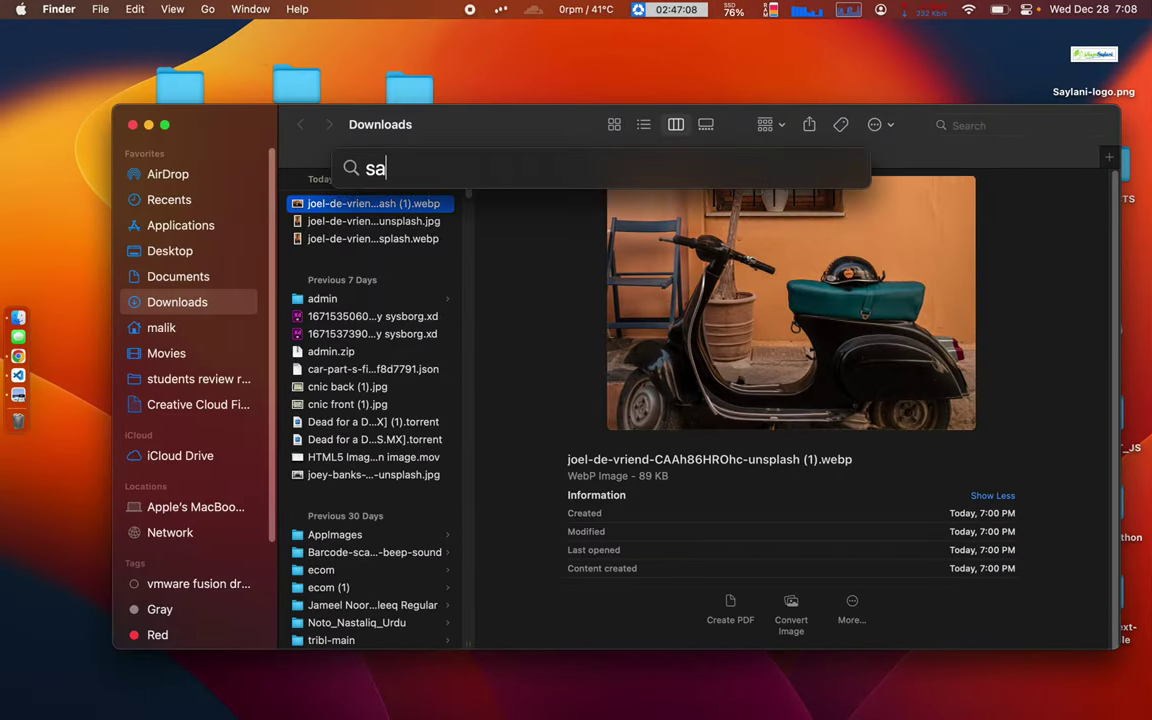
pyautogui.press('Return')
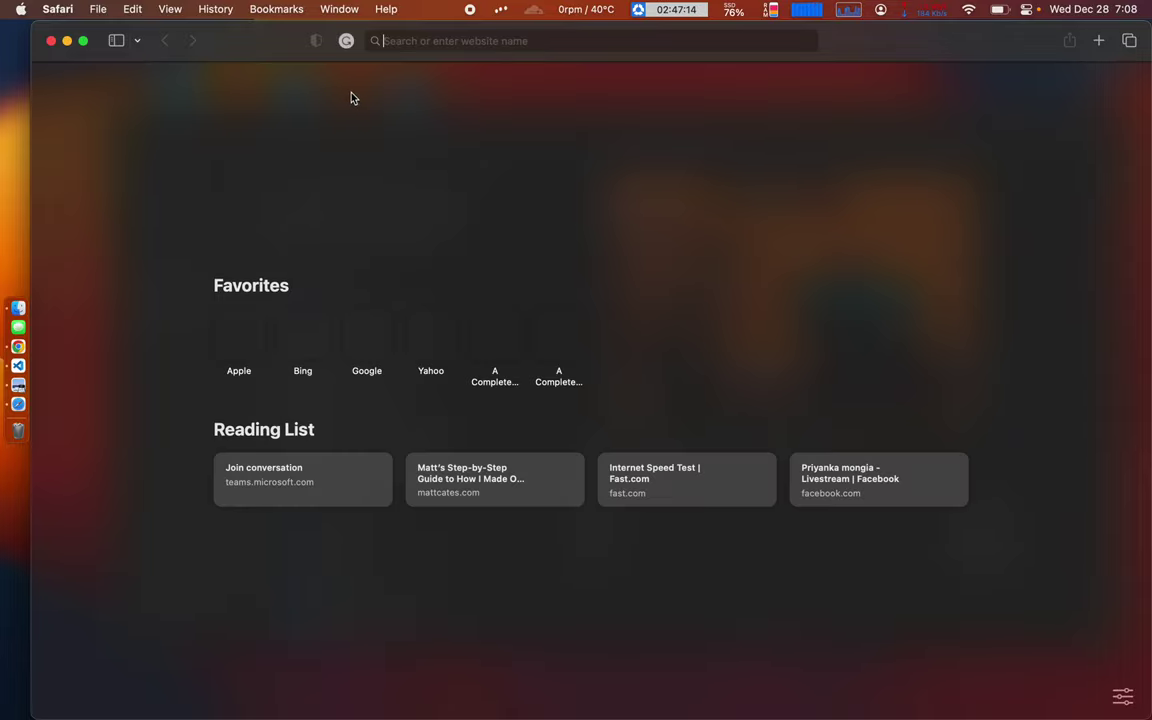
pyautogui.press('super+v')
pyautogui.press('Return')
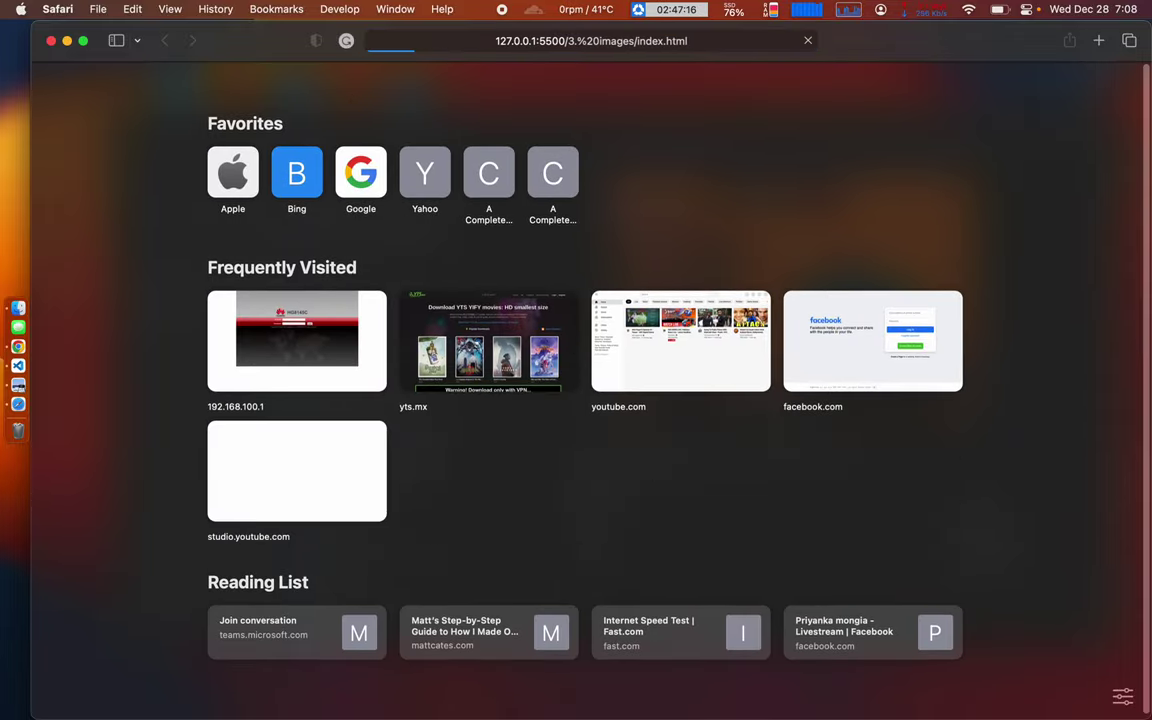
# Examine the banner and the content below it in Safari at enlarged and normal zoom, ending at the page's beginning
pyautogui.scroll(-10, 372, 317)
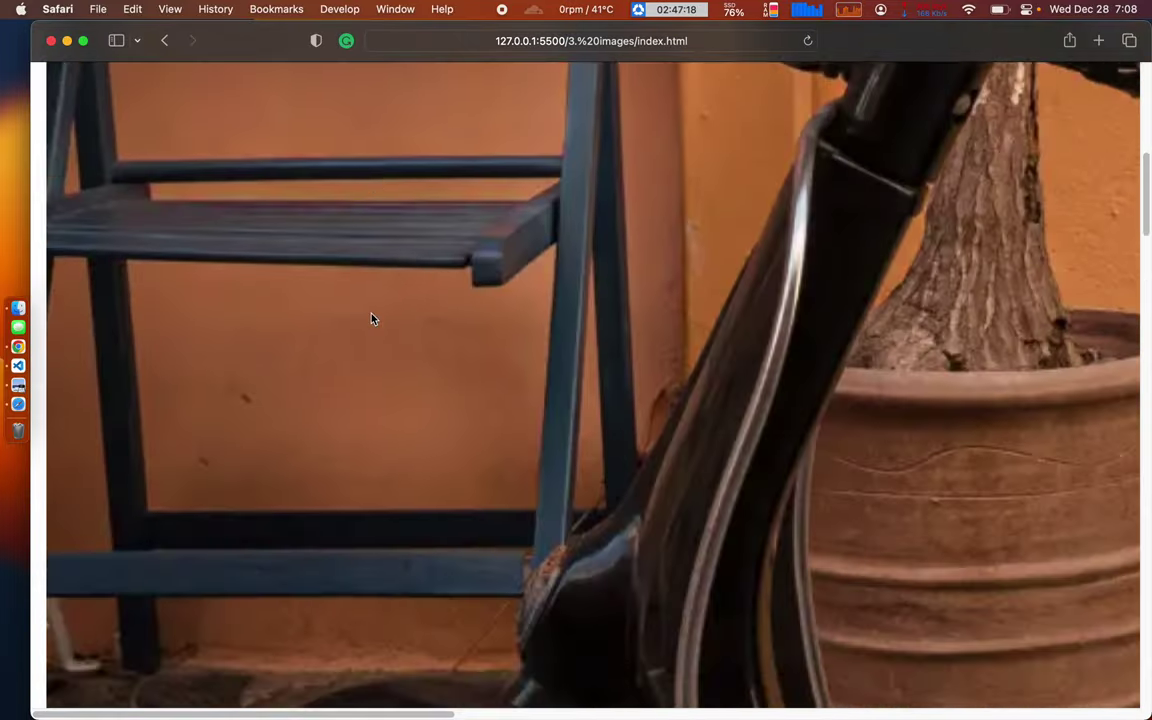
pyautogui.hscroll(10, 372, 317)
pyautogui.hscroll(-10, 372, 318)
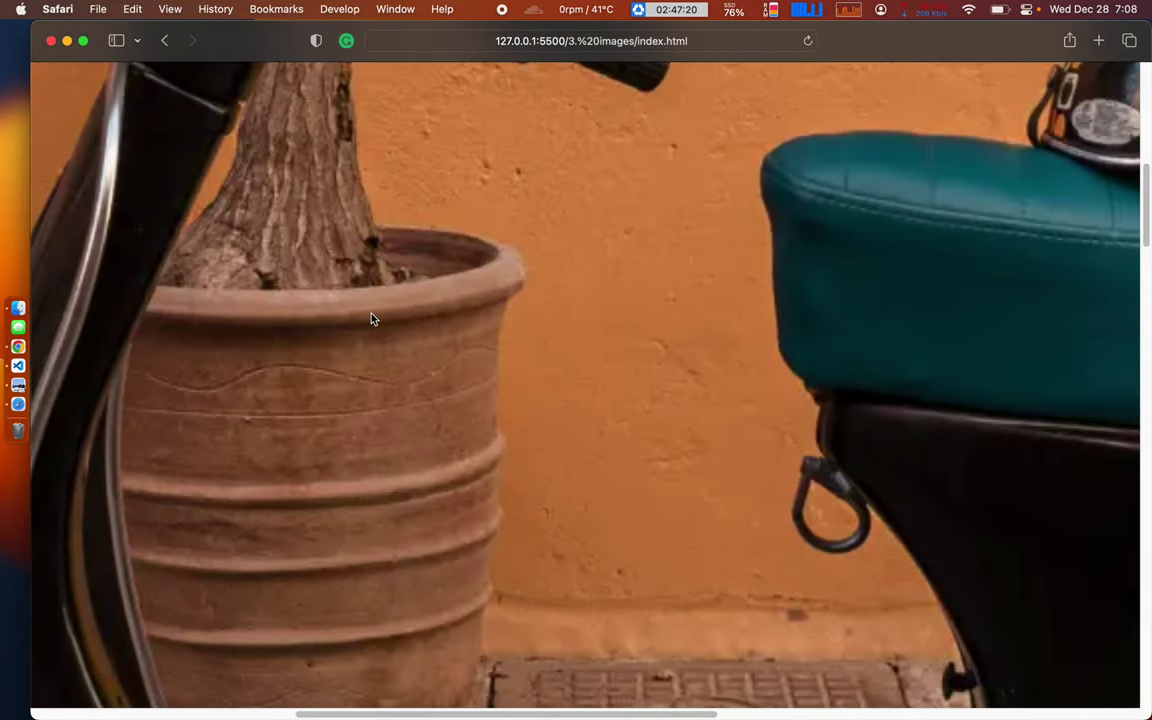
pyautogui.press('super+0')
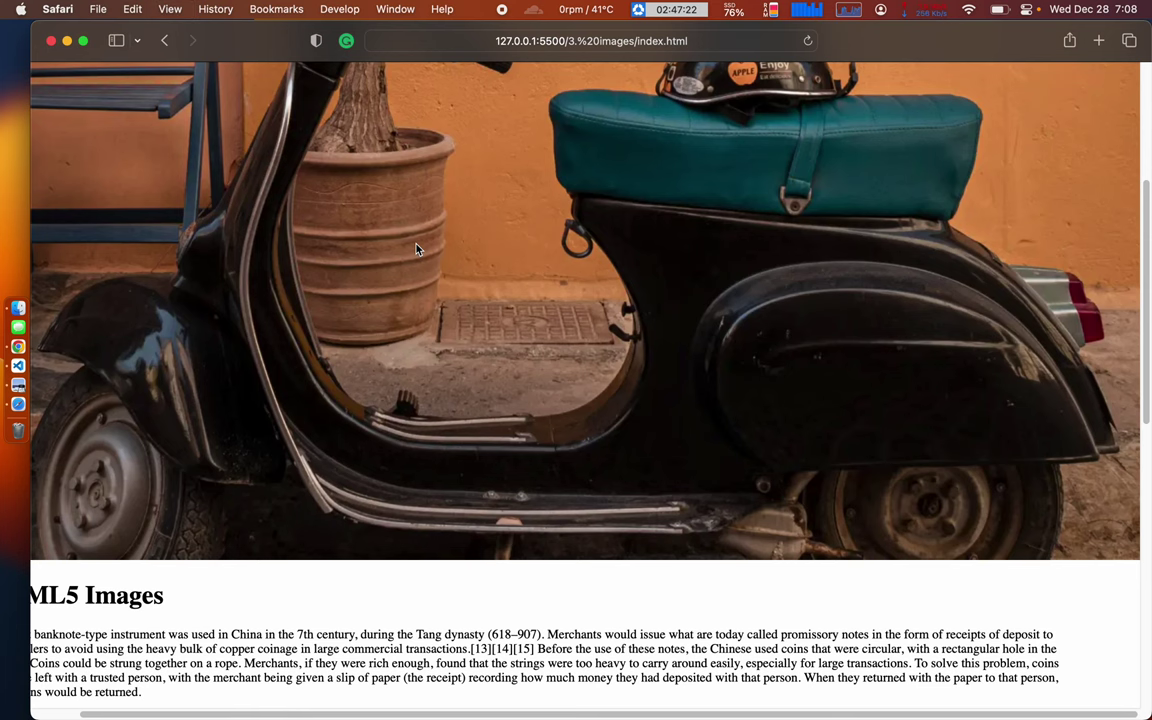
pyautogui.press('super+plus')
pyautogui.scroll(-15, 417, 249)
pyautogui.scroll(14, 417, 249)
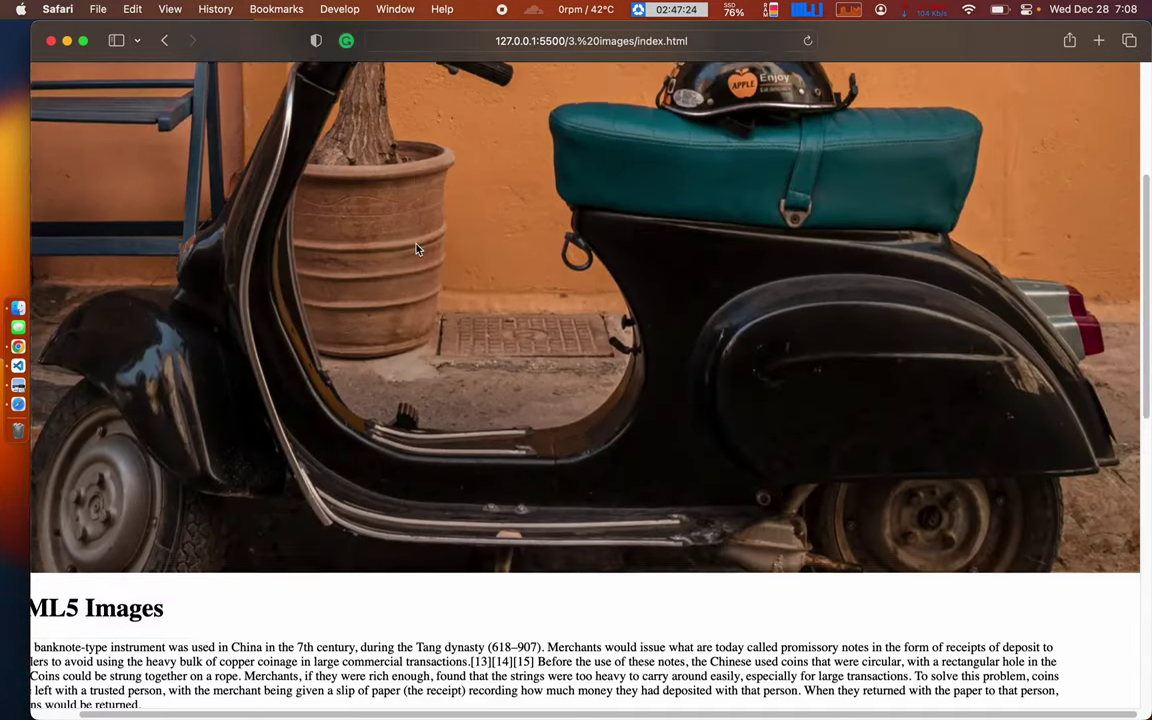
pyautogui.scroll(3, 417, 249)
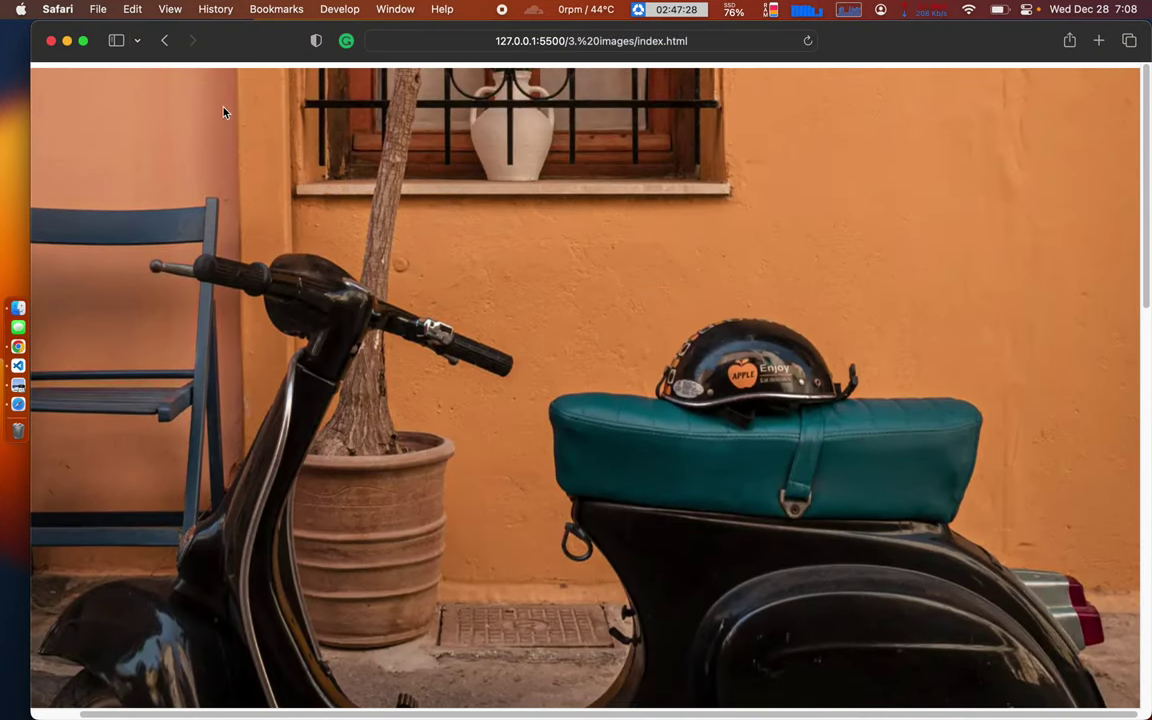
# Close the Safari window and switch back to the page preview in Chrome
pyautogui.press('super+w')
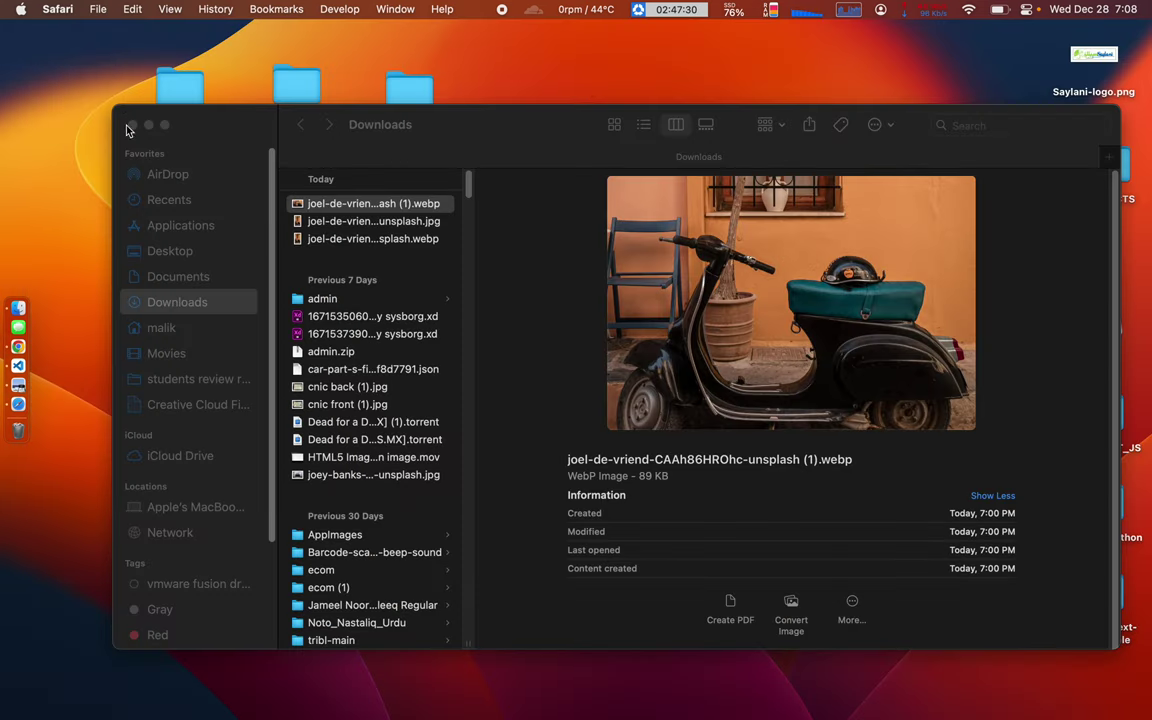
pyautogui.click(211, 135)
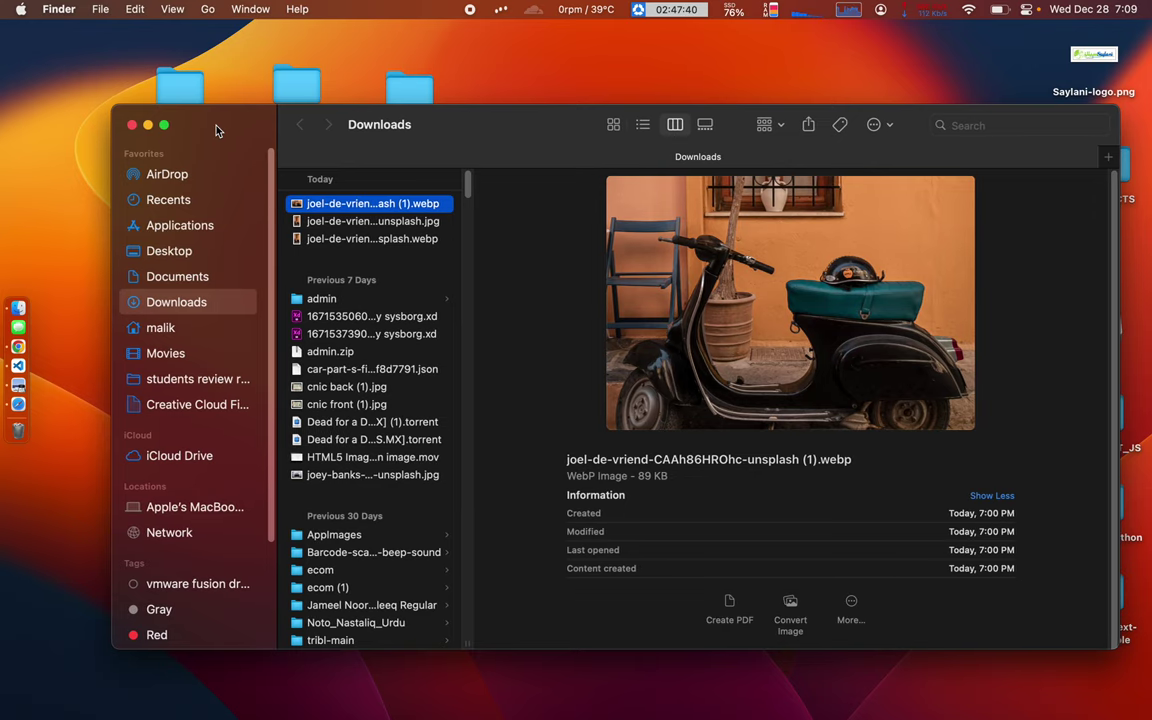
pyautogui.hotkey('ctrl', 'Right')
pyautogui.hotkey('ctrl', 'Right')
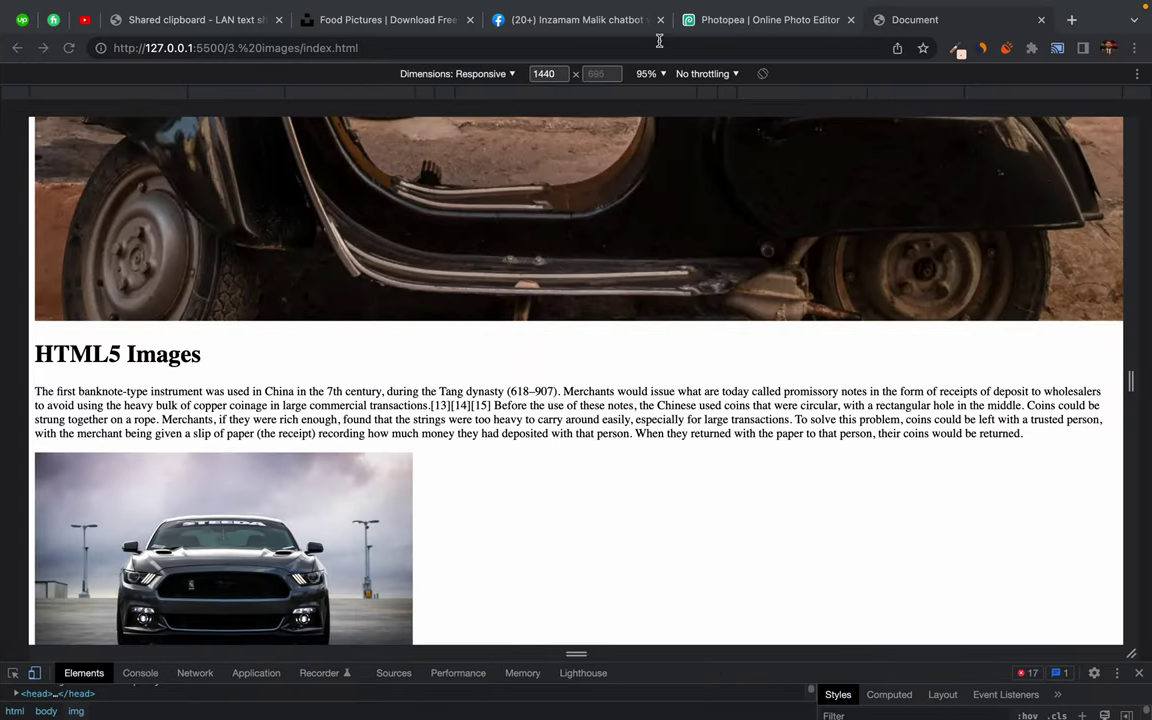
# Switch to the Unsplash page and replace the food search with the suggested search "landscape nature"
pyautogui.press('super+l')
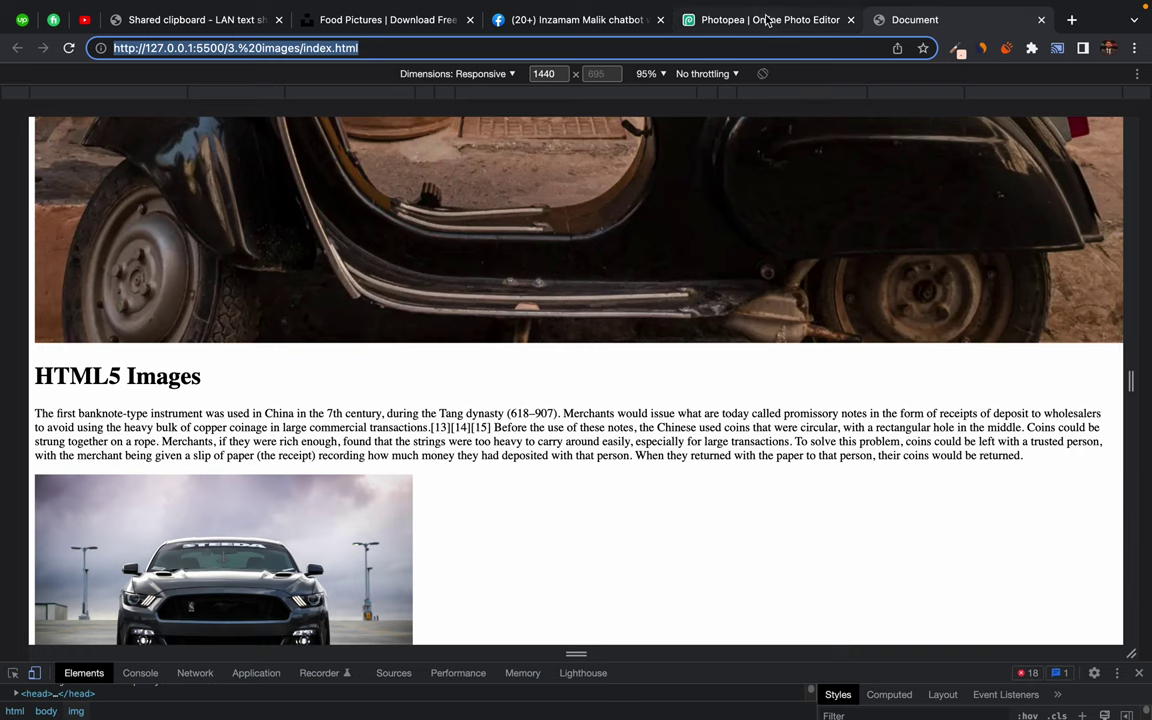
pyautogui.click(764, 18)
pyautogui.click(338, 18)
pyautogui.scroll(10, 208, 92)
pyautogui.click(208, 92)
pyautogui.press('BackSpace')
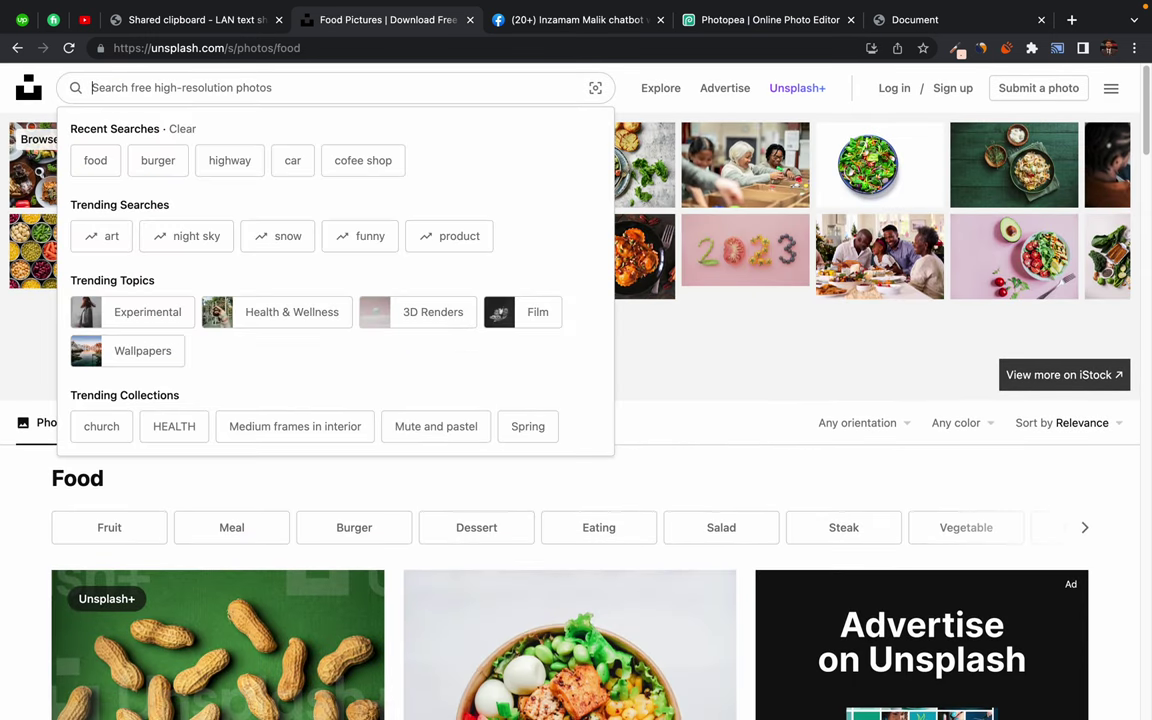
pyautogui.write('lan')
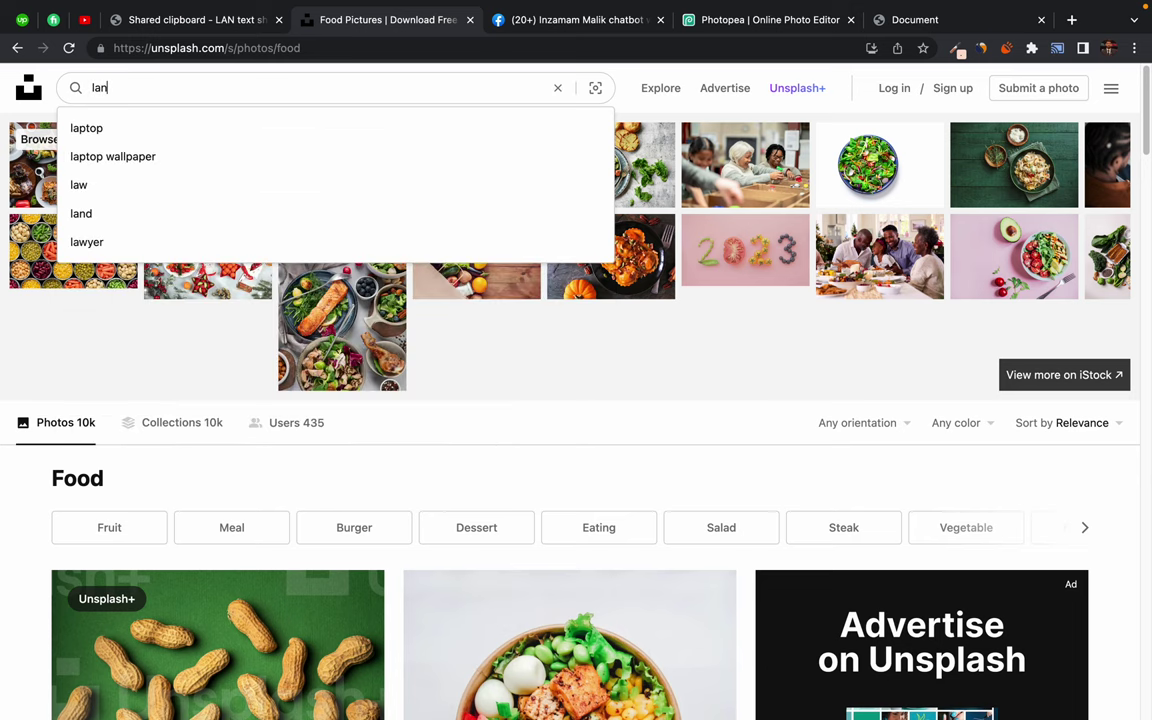
pyautogui.write('dscape')
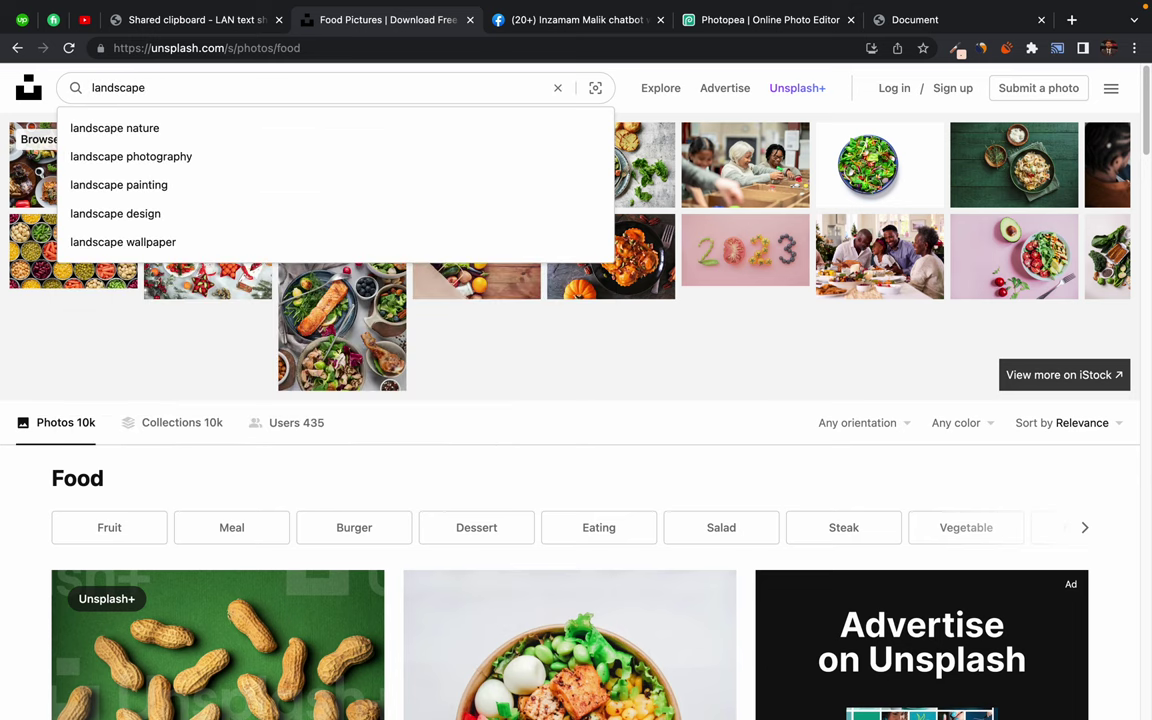
pyautogui.press('Down')
pyautogui.press('Return')
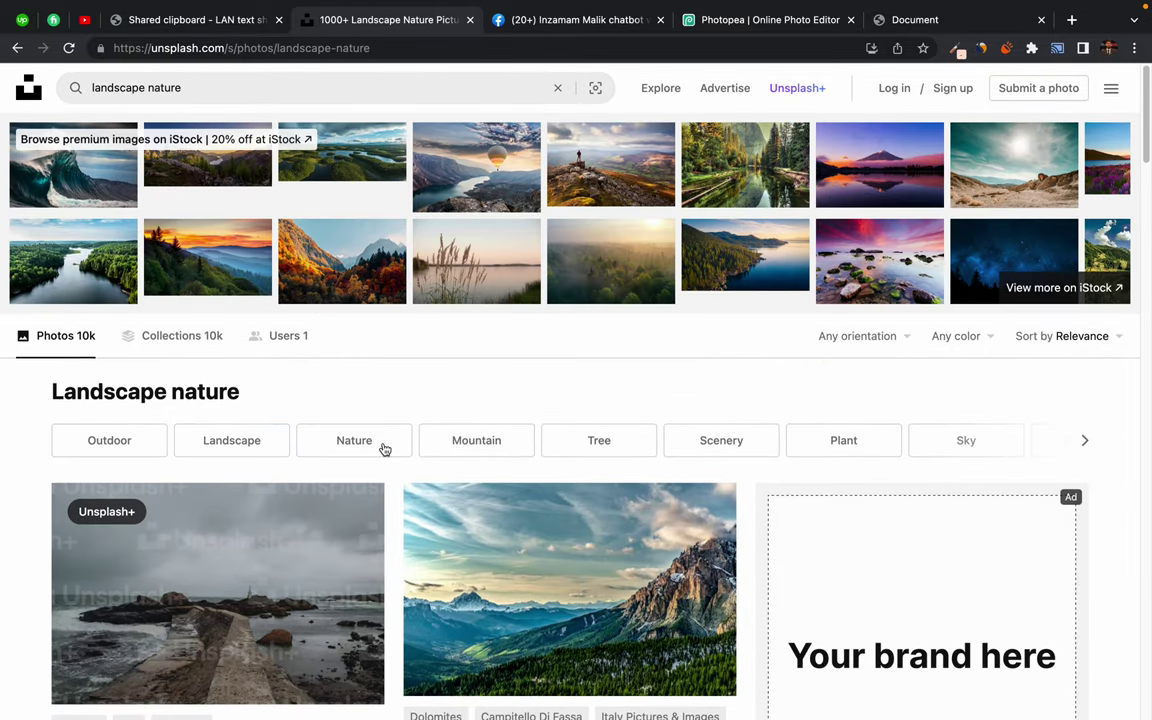
# Browse the landscape nature results on Unsplash for a suitable free photo, returning to the beginning of the results
pyautogui.scroll(-5, 381, 445)
pyautogui.scroll(-3, 384, 444)
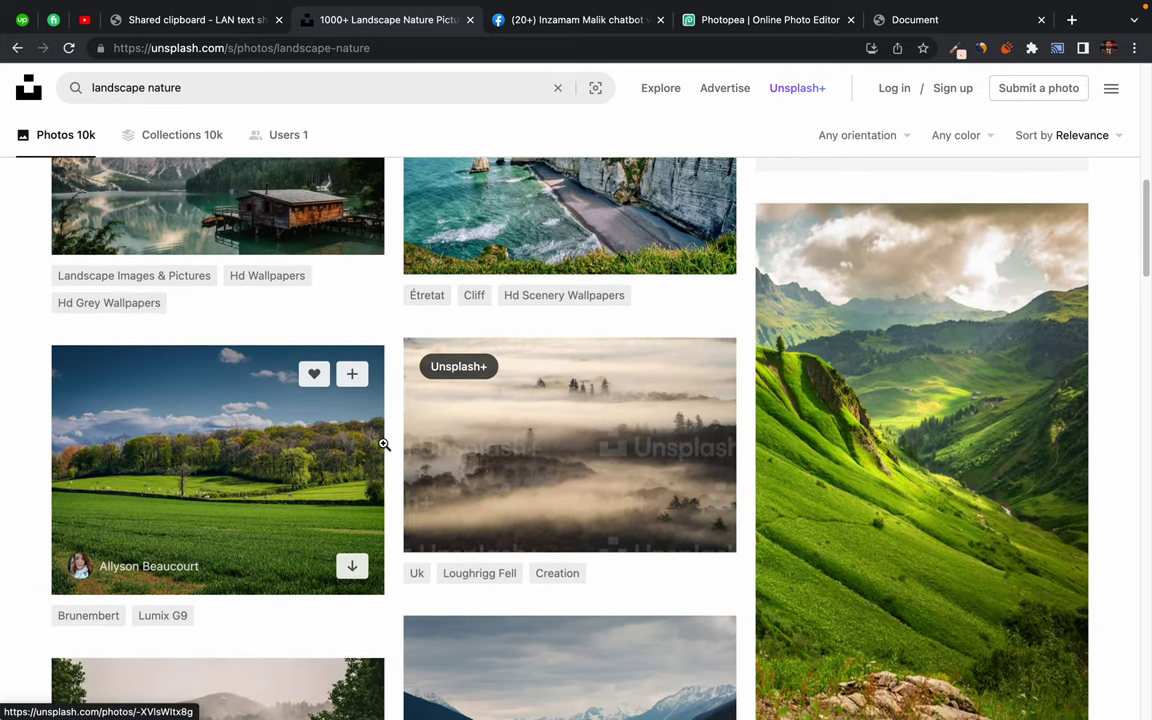
pyautogui.scroll(-2, 384, 444)
pyautogui.scroll(-3, 384, 444)
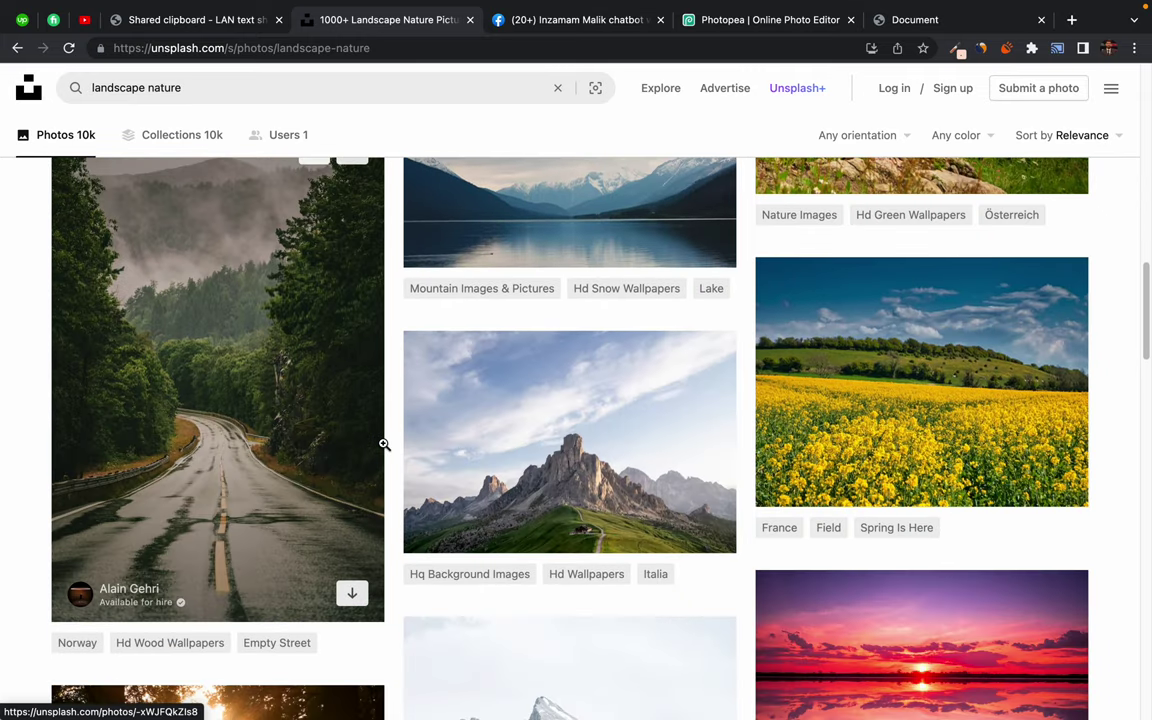
pyautogui.scroll(-2, 384, 444)
pyautogui.scroll(2, 385, 444)
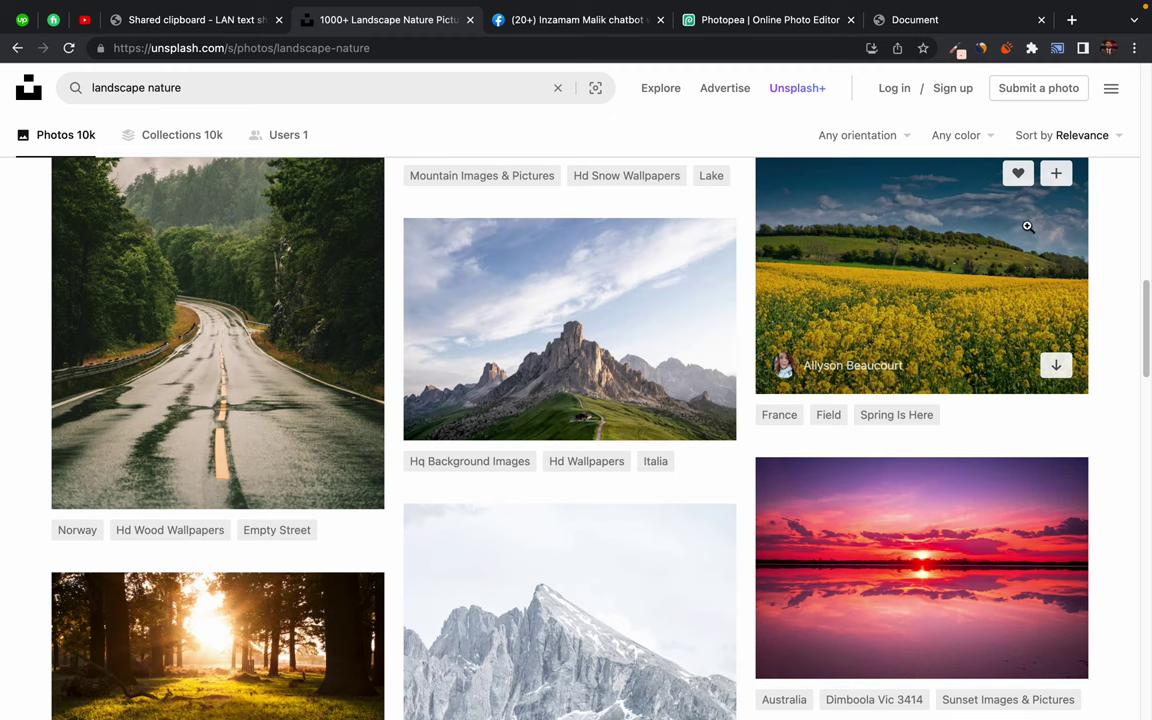
pyautogui.scroll(-1, 689, 506)
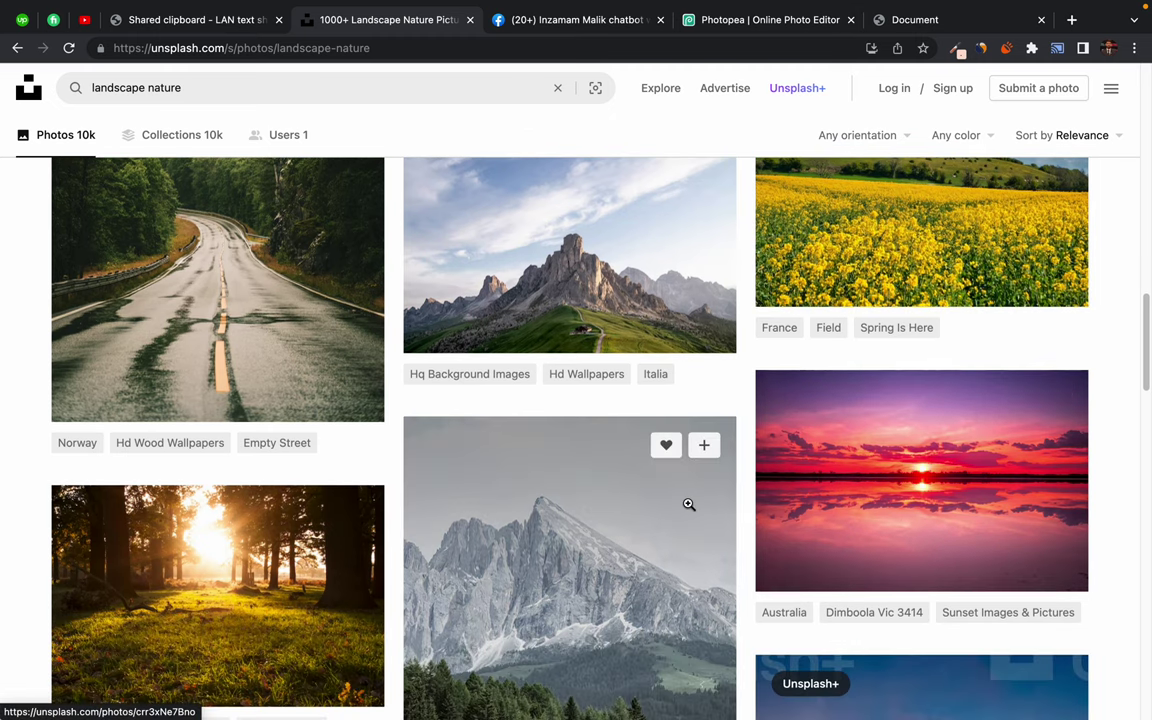
pyautogui.scroll(-2, 524, 563)
pyautogui.scroll(-4, 524, 563)
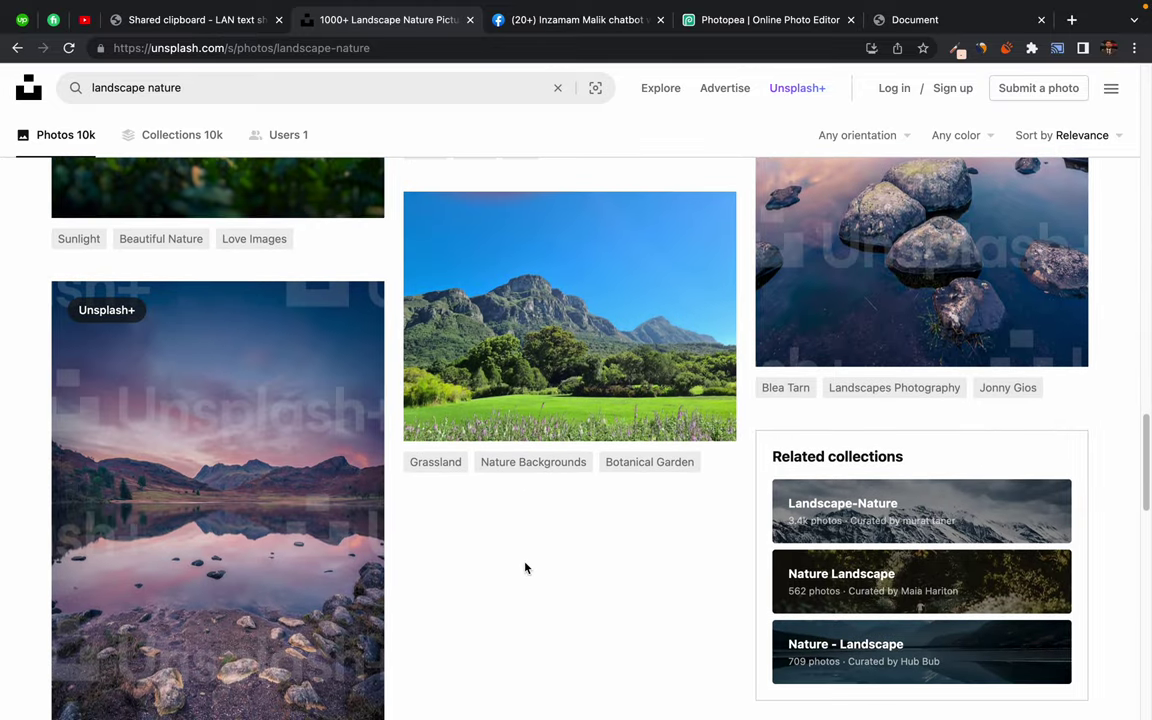
pyautogui.scroll(3, 524, 566)
pyautogui.scroll(6, 524, 563)
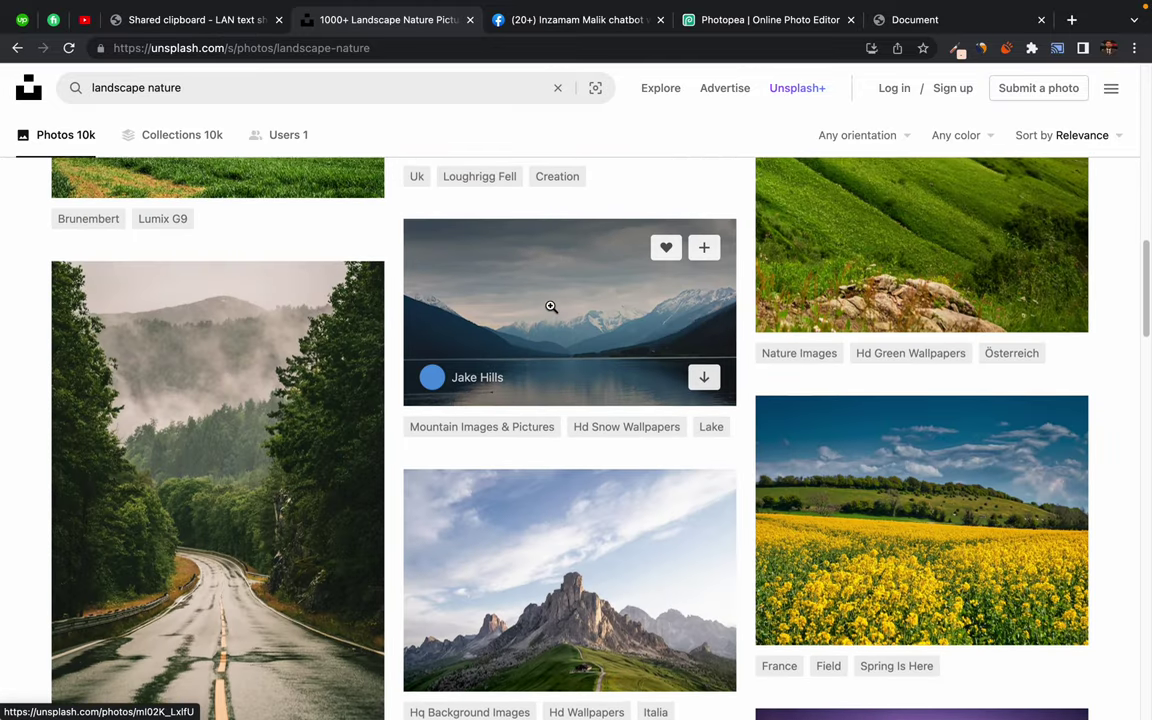
pyautogui.scroll(-6, 549, 304)
pyautogui.scroll(1, 550, 305)
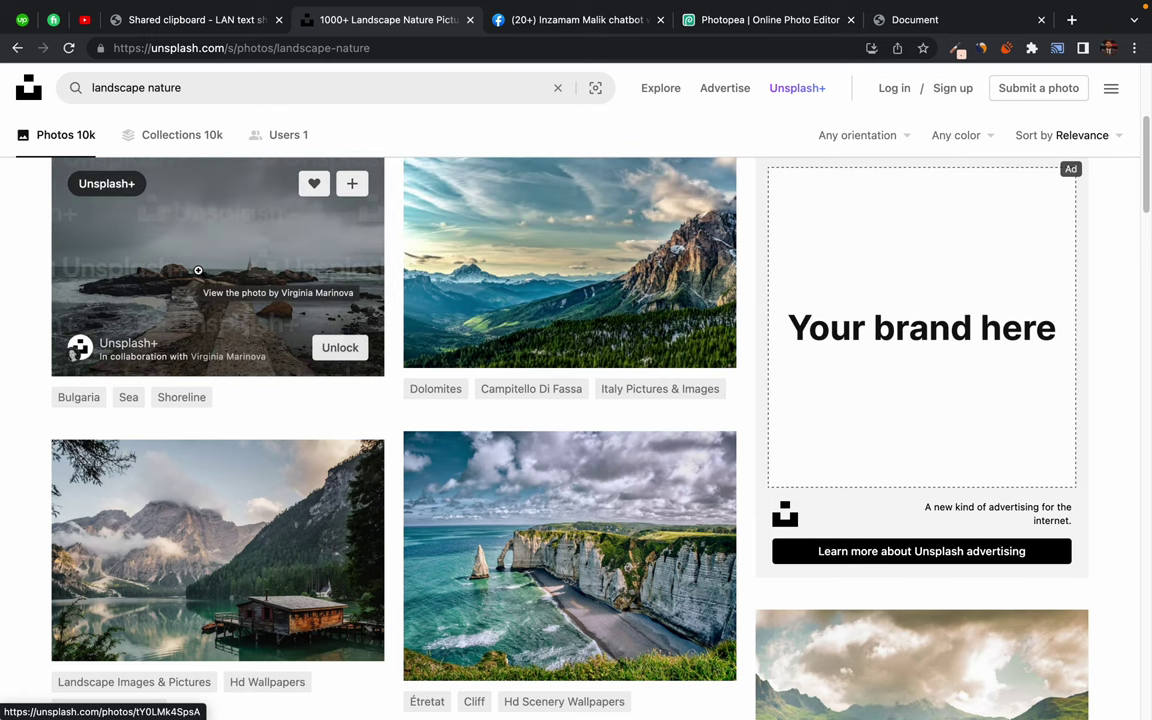
pyautogui.scroll(4, 304, 254)
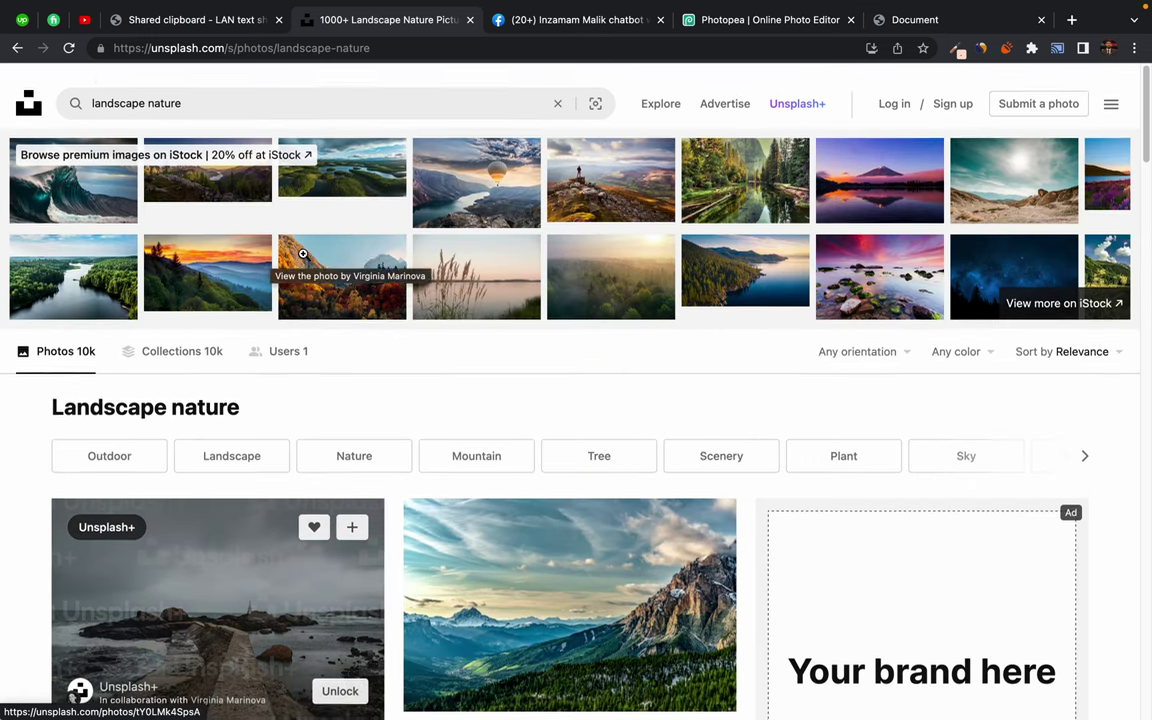
# Open the Dolomites photo of the forested valley and rocky mountain, view its details, and download it for free
pyautogui.scroll(-2, 516, 480)
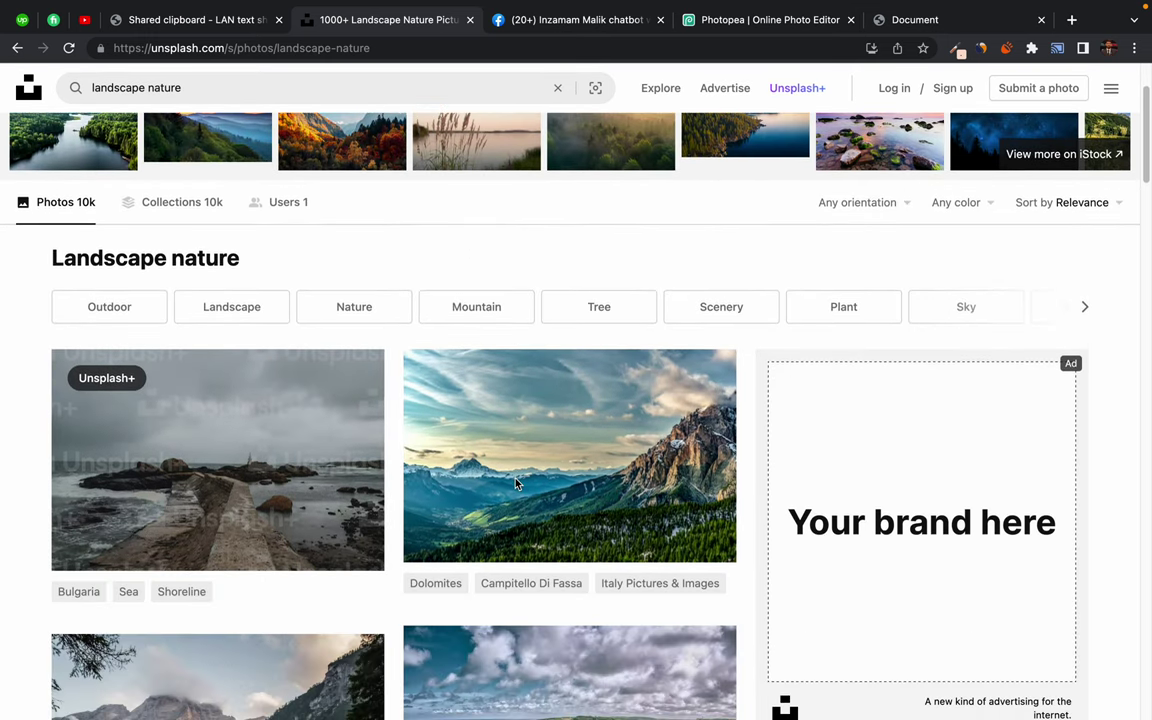
pyautogui.scroll(-1, 516, 450)
pyautogui.click(516, 417)
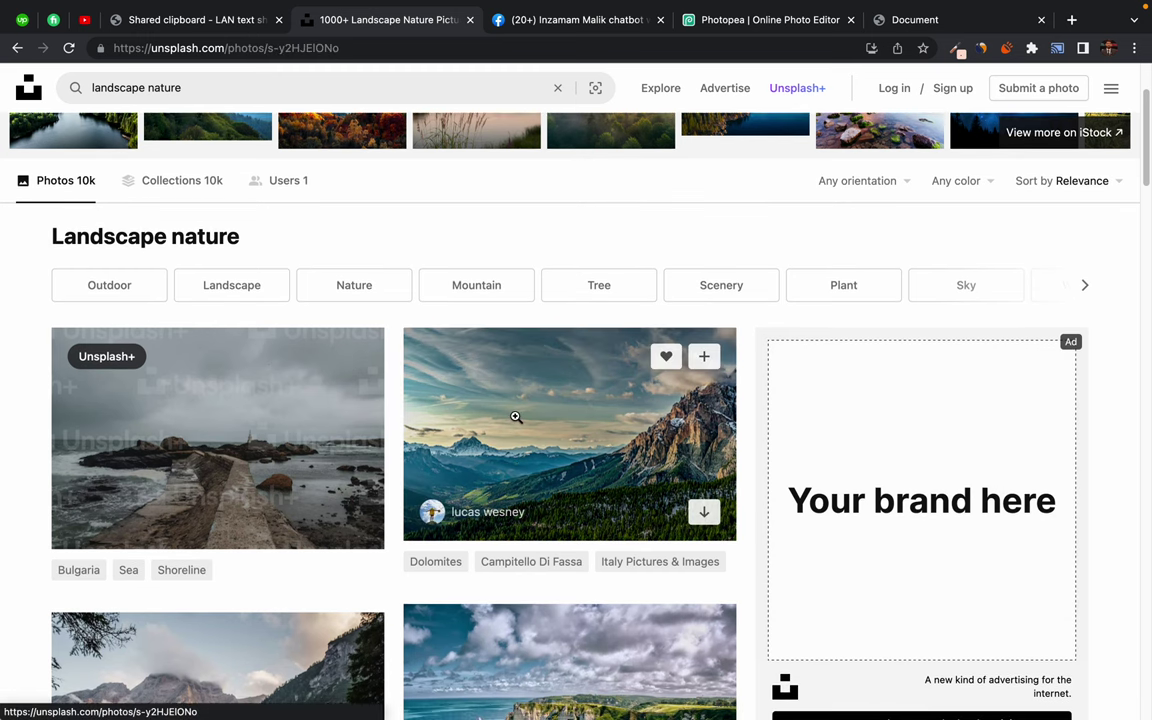
pyautogui.scroll(-2, 372, 512)
pyautogui.scroll(-5, 372, 512)
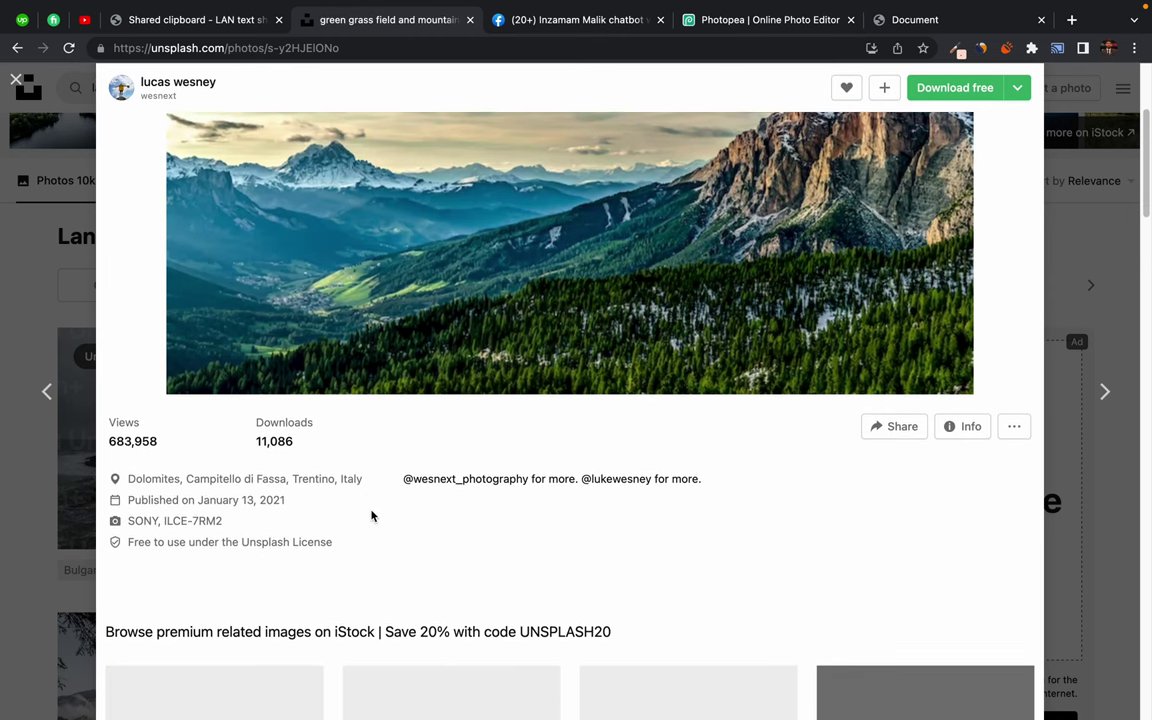
pyautogui.scroll(-2, 370, 510)
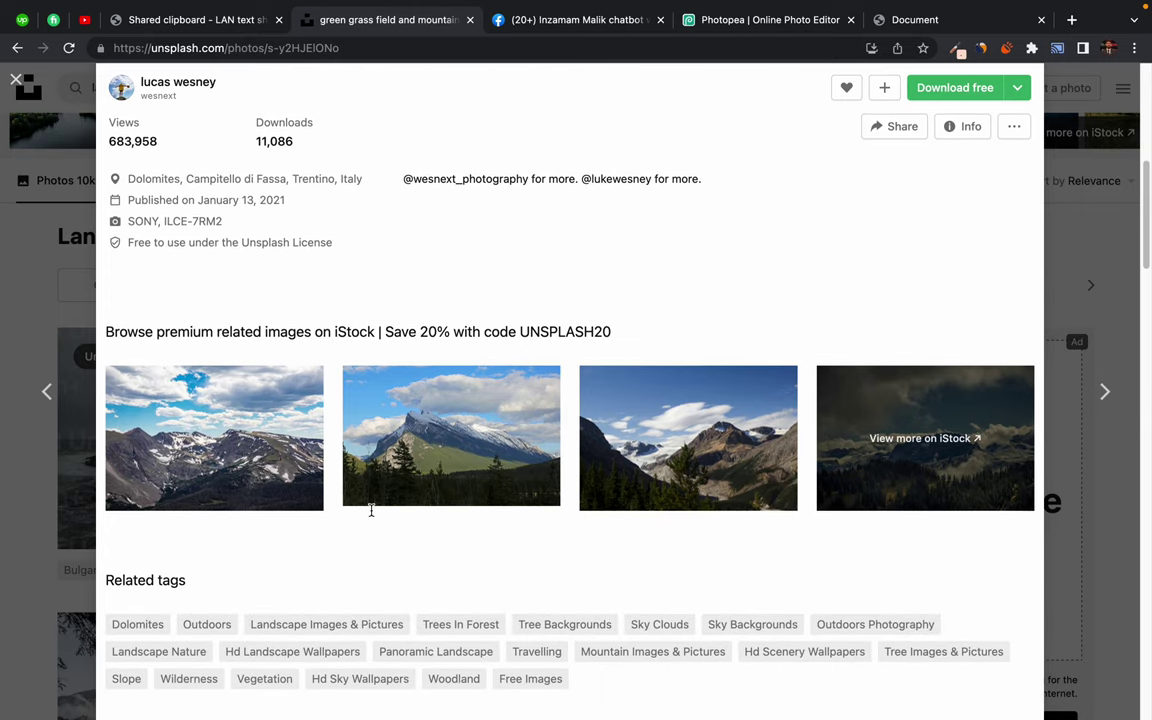
pyautogui.scroll(5, 406, 462)
pyautogui.scroll(4, 871, 259)
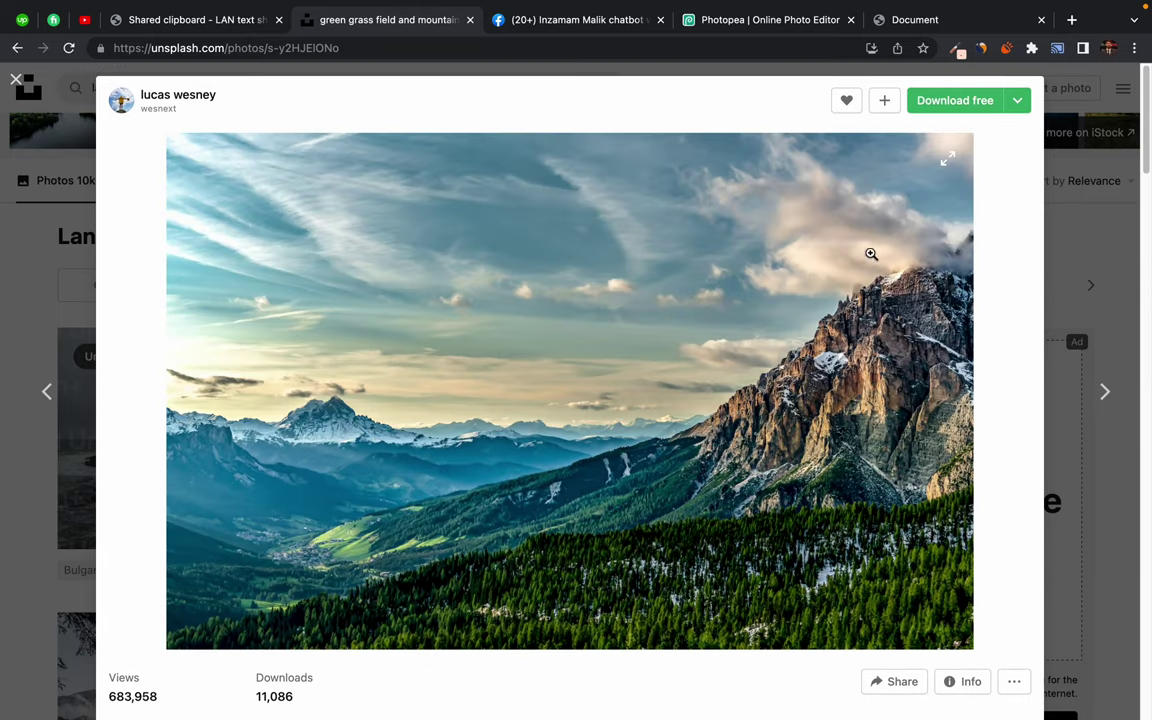
pyautogui.click(956, 102)
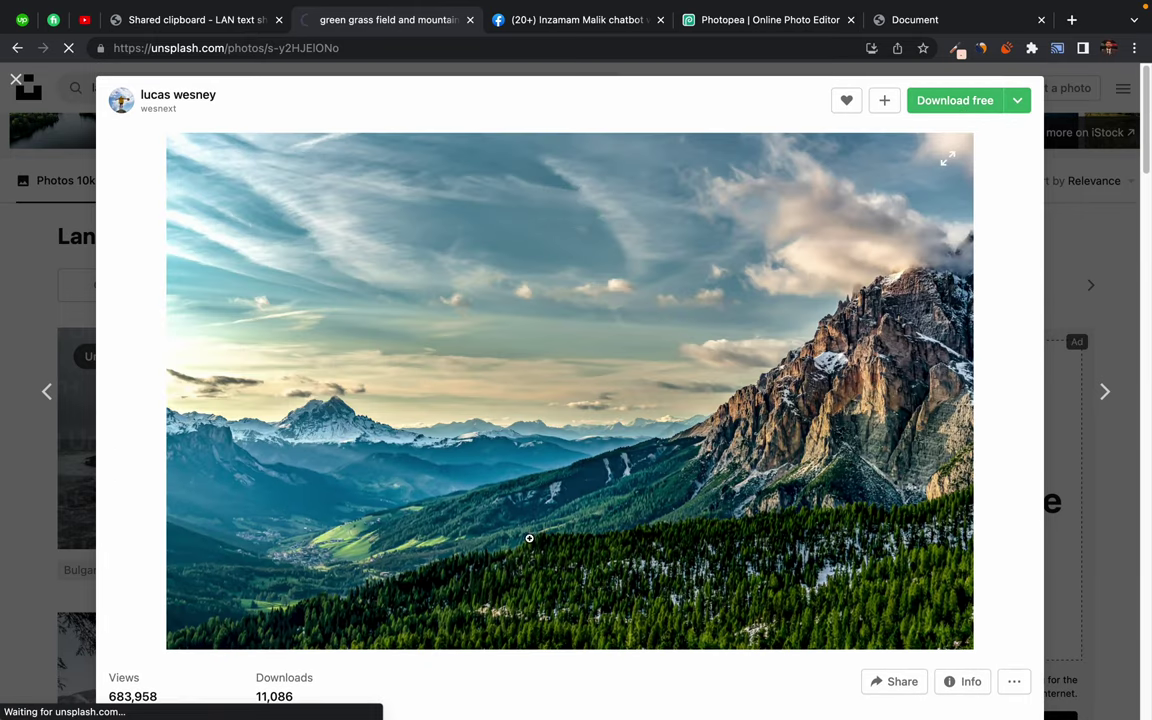
# Switch to the Downloads folder in Finder and examine the downloaded mountain JPG's file size, dimensions and resolution
pyautogui.hotkey('ctrl', 'Left')
pyautogui.hotkey('ctrl', 'Left')
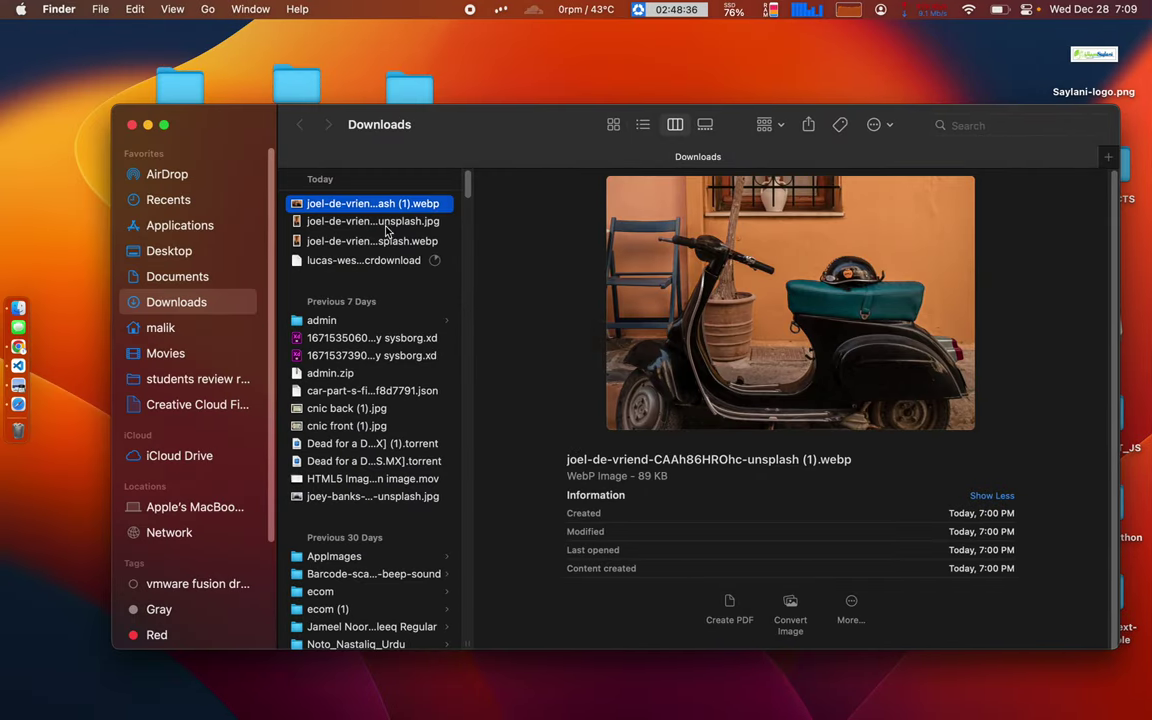
pyautogui.click(320, 259)
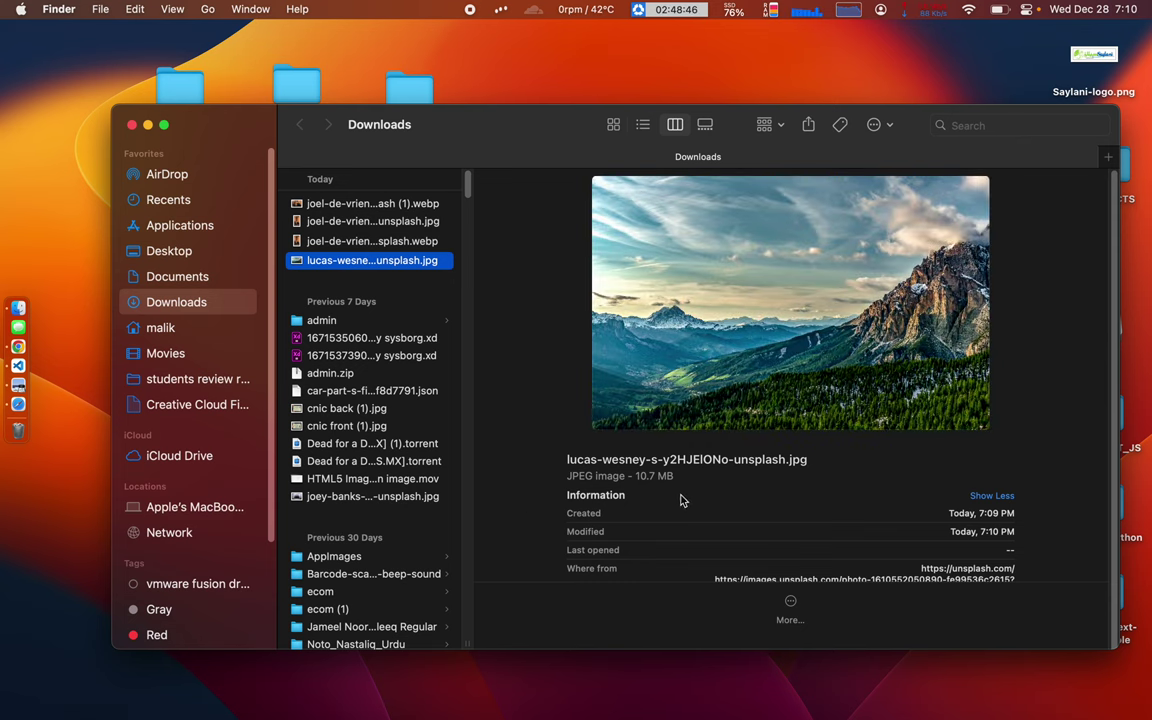
pyautogui.scroll(-2, 673, 509)
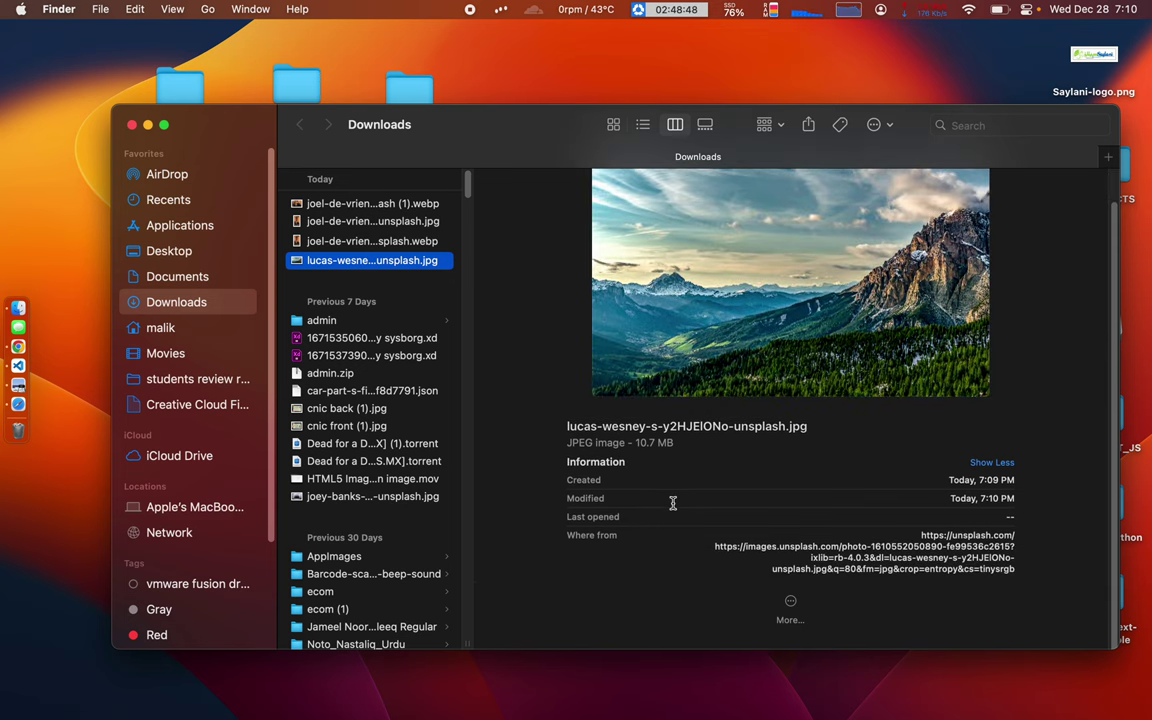
pyautogui.click(366, 243)
pyautogui.click(372, 260)
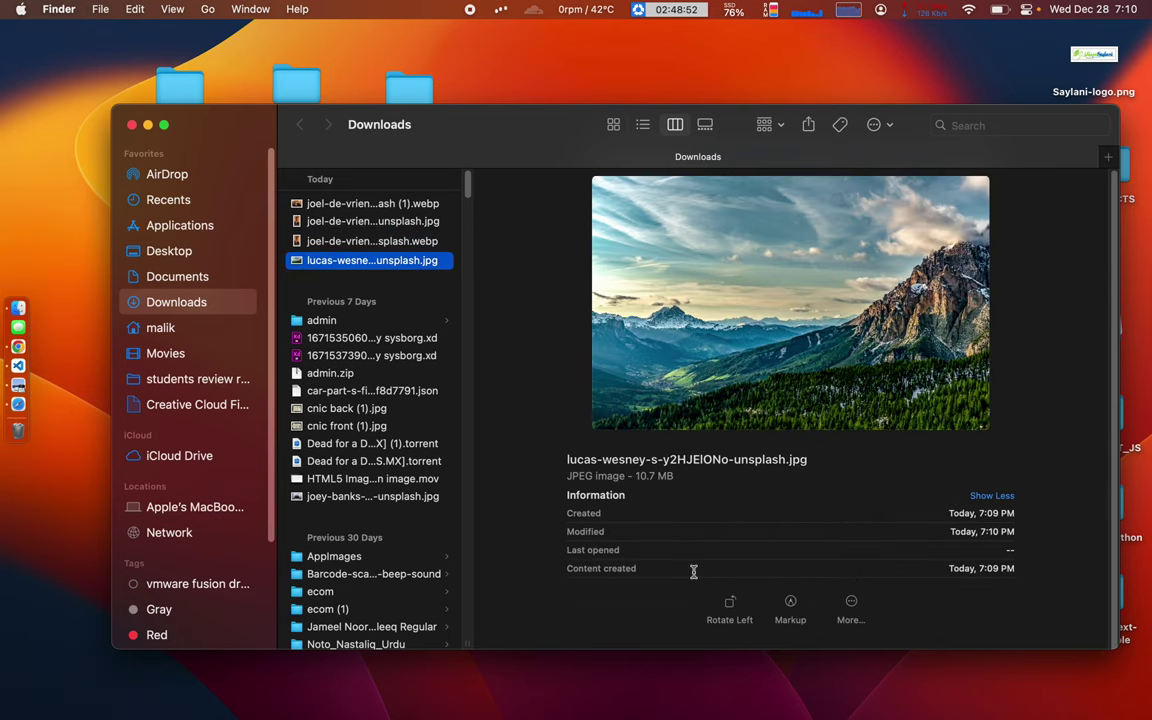
pyautogui.scroll(-3, 694, 560)
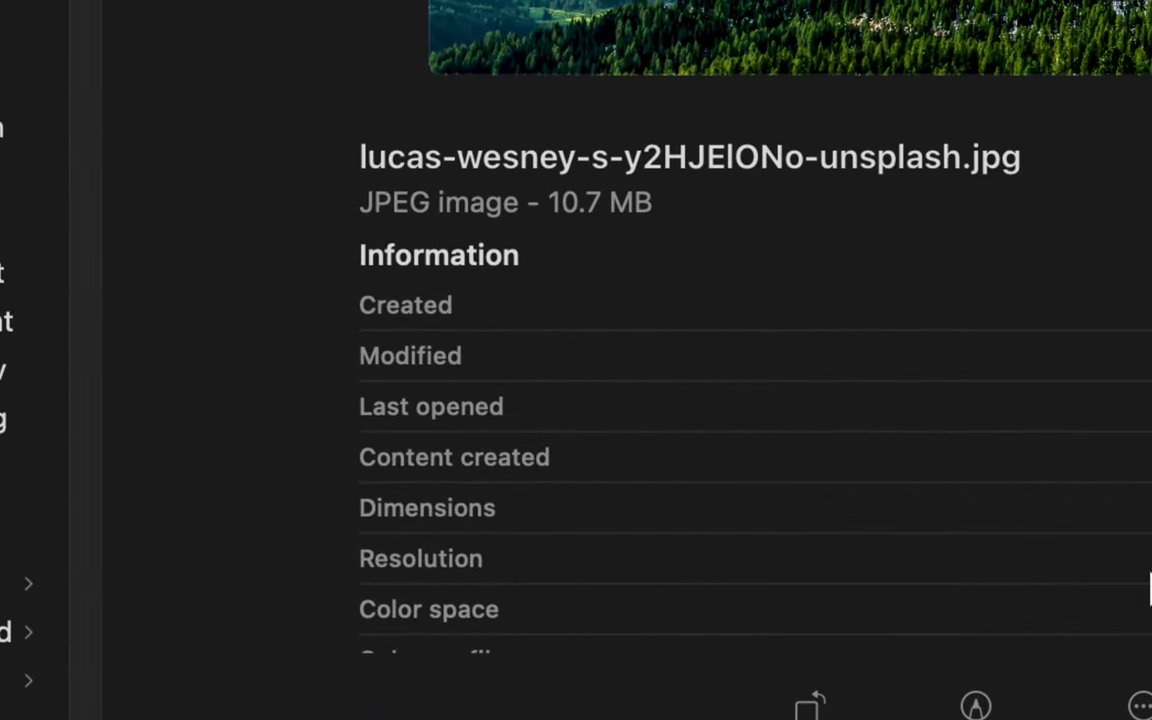
pyautogui.moveTo(862, 558); pyautogui.dragTo(909, 555)
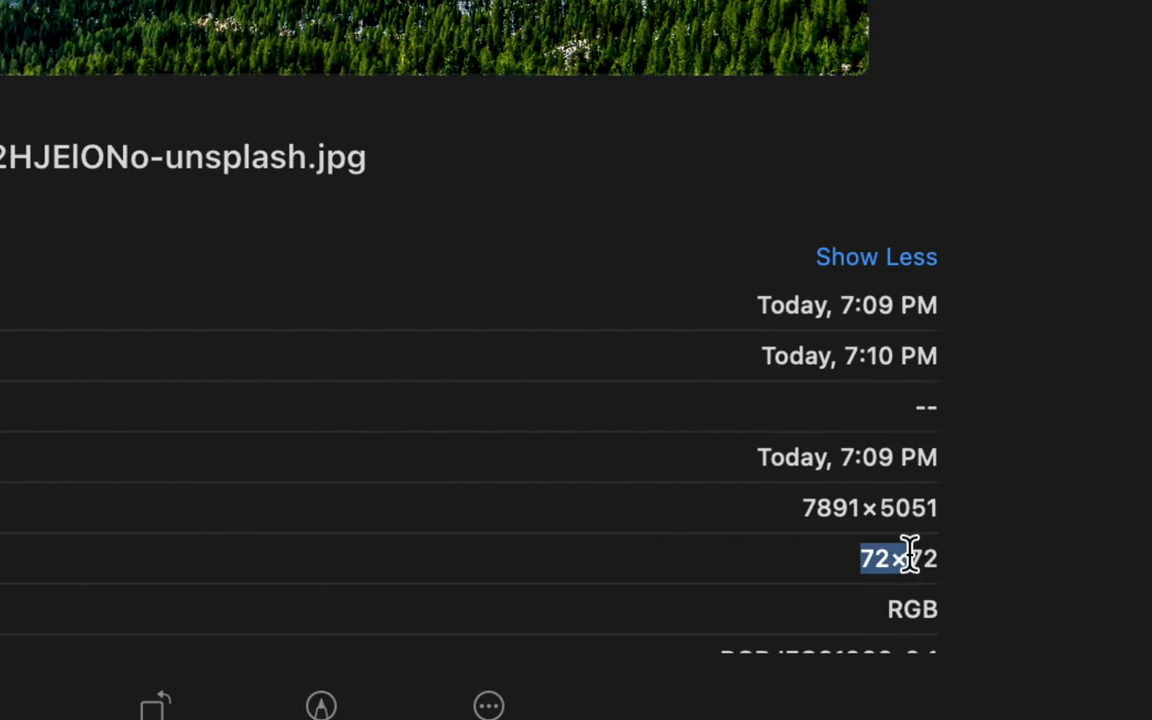
pyautogui.click(843, 548)
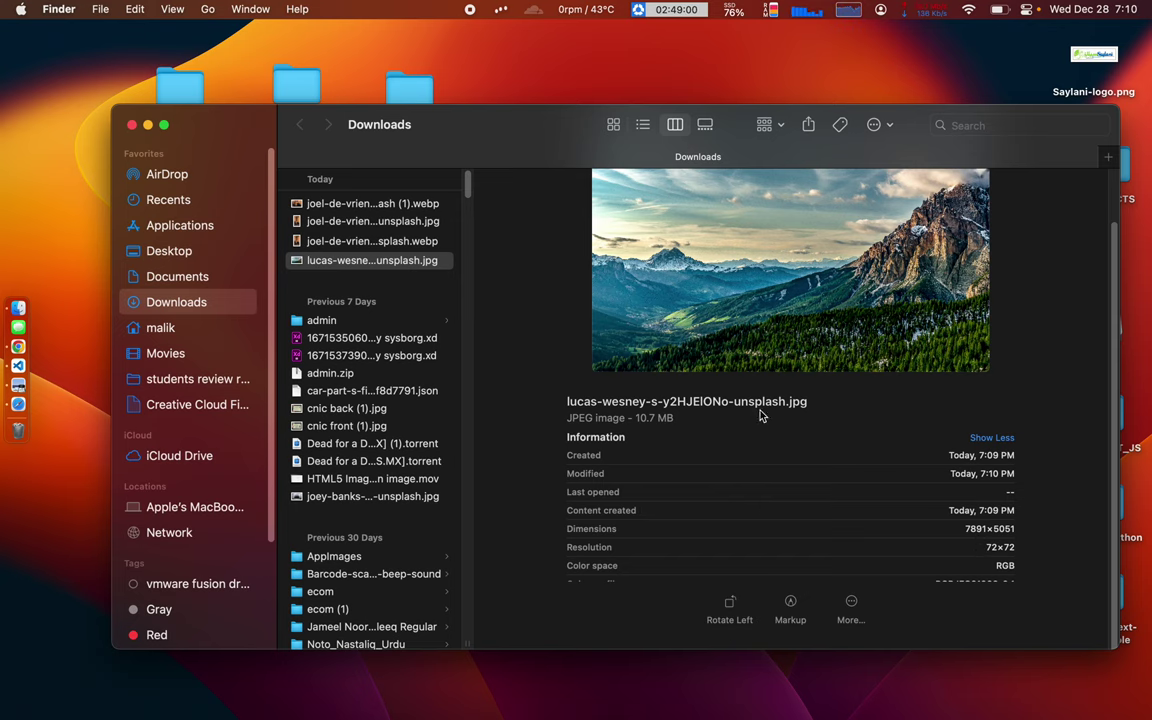
# Switch back to Chrome, go to Photopea, and cancel the active crop on the scooter image
pyautogui.hotkey('ctrl', 'Right')
pyautogui.hotkey('ctrl', 'Right')
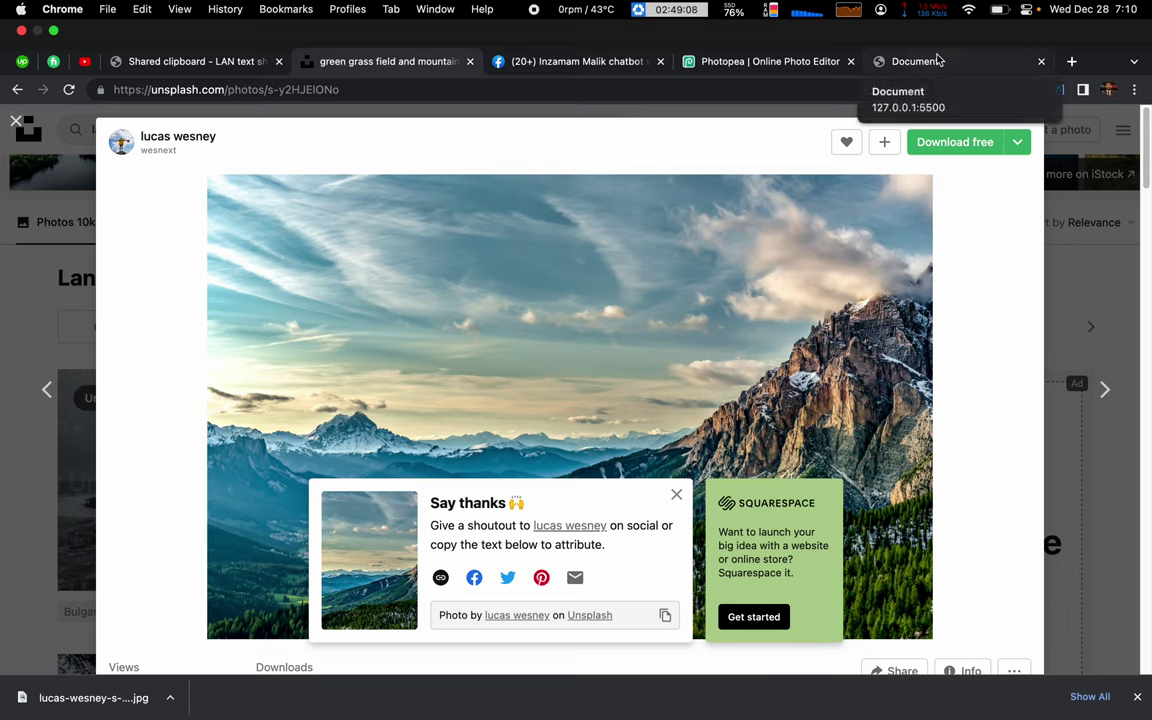
pyautogui.click(714, 63)
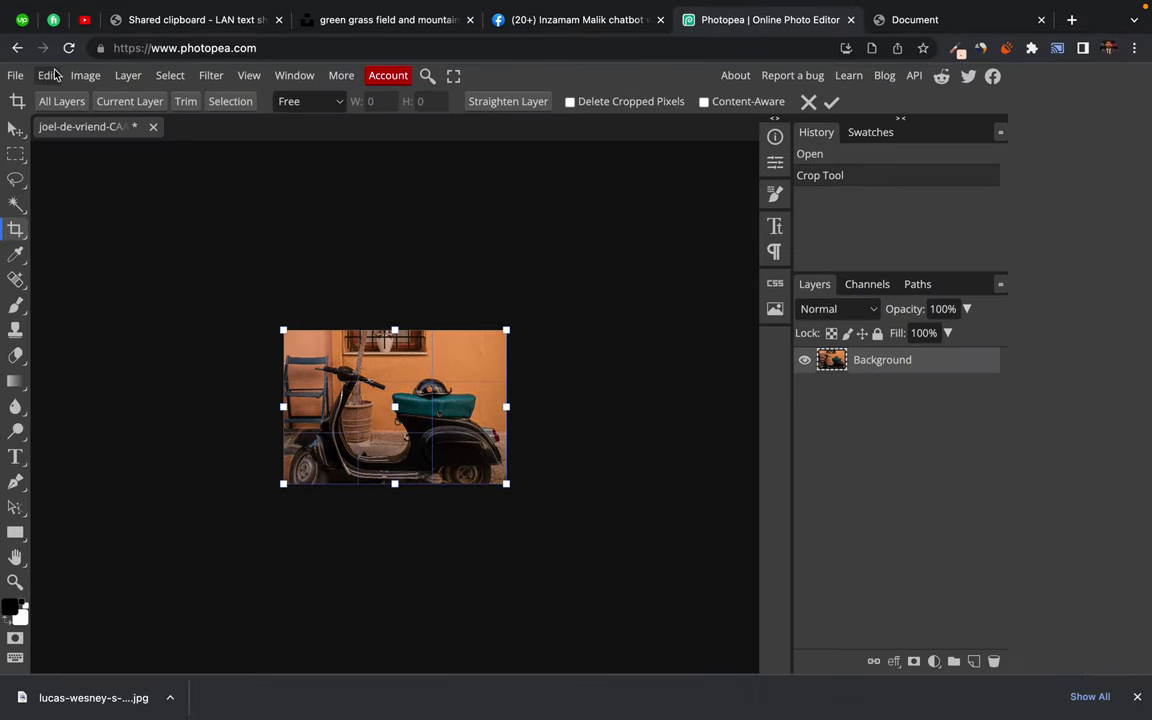
pyautogui.click(90, 77)
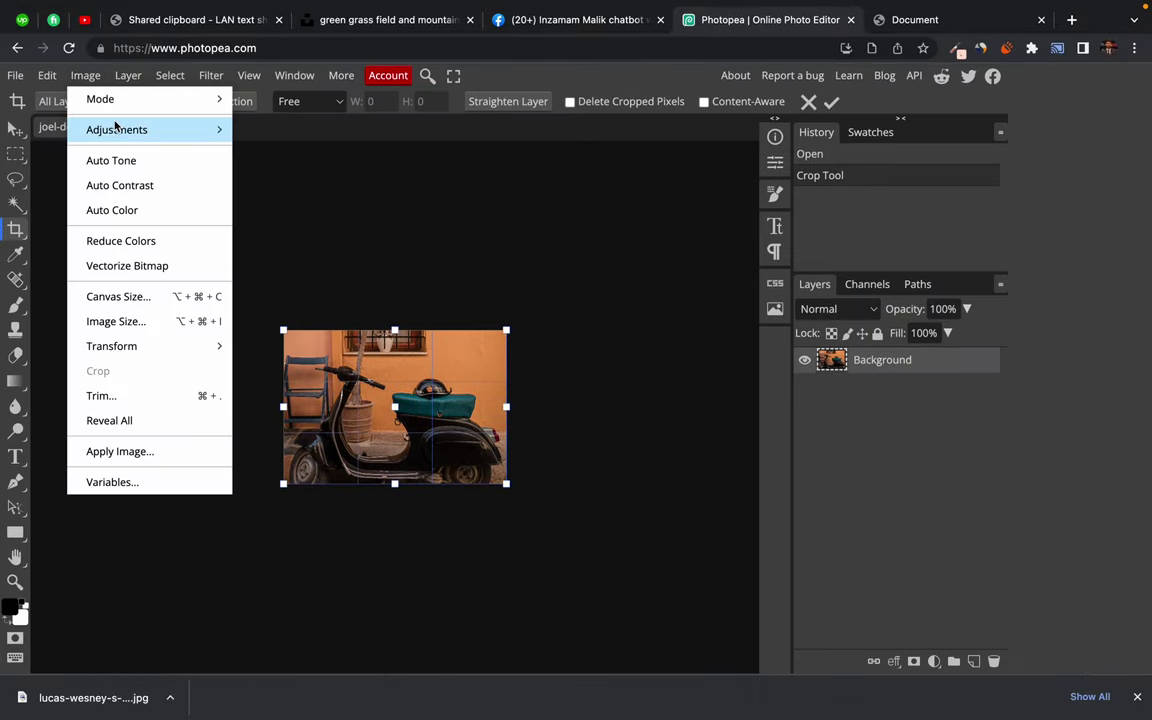
pyautogui.moveTo(116, 125)
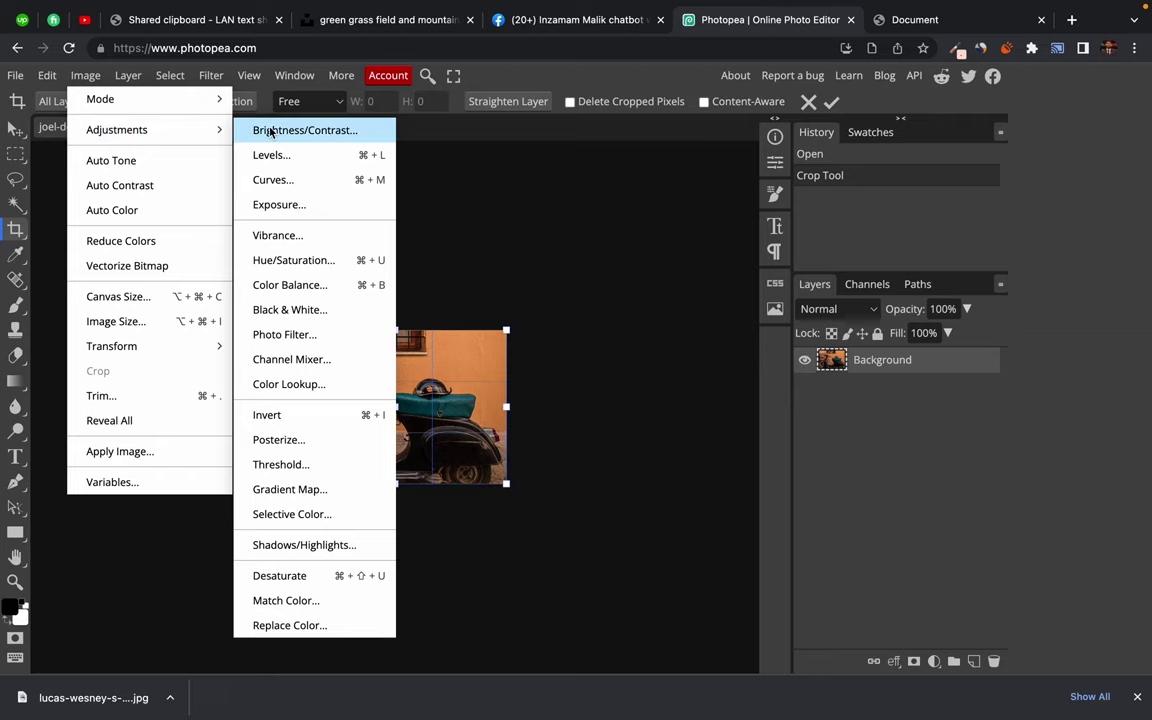
pyautogui.click(722, 210)
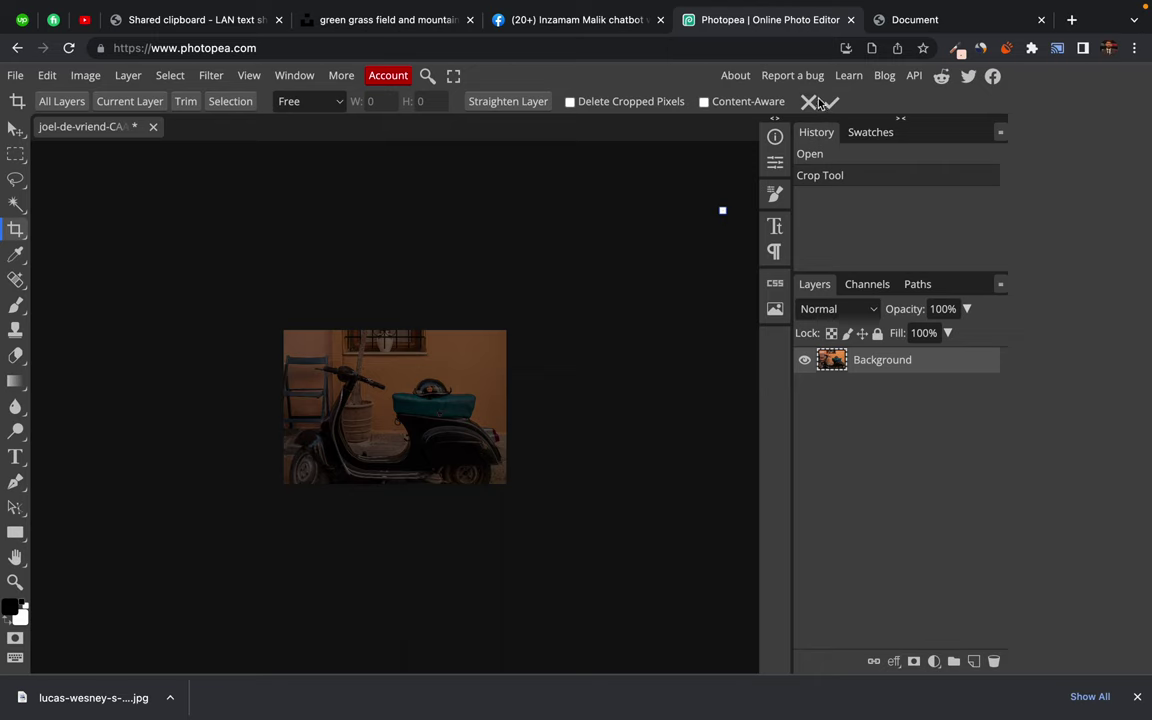
pyautogui.click(808, 103)
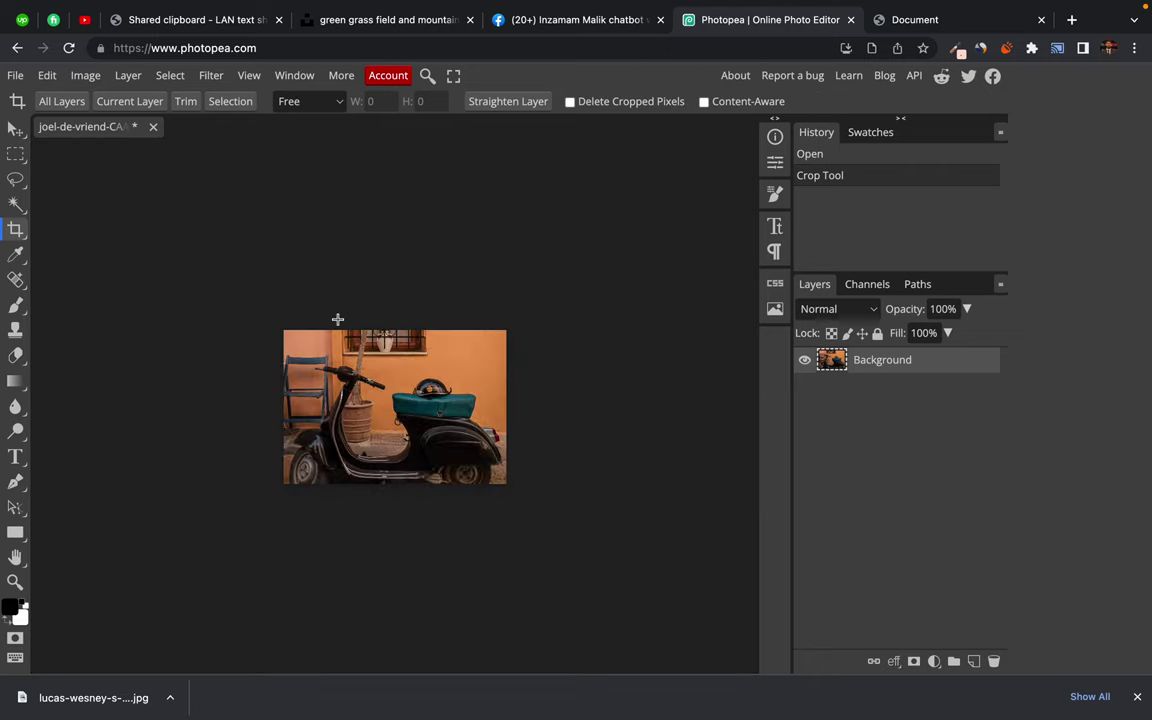
# Close the edited scooter image document in Photopea without saving it
pyautogui.click(15, 75)
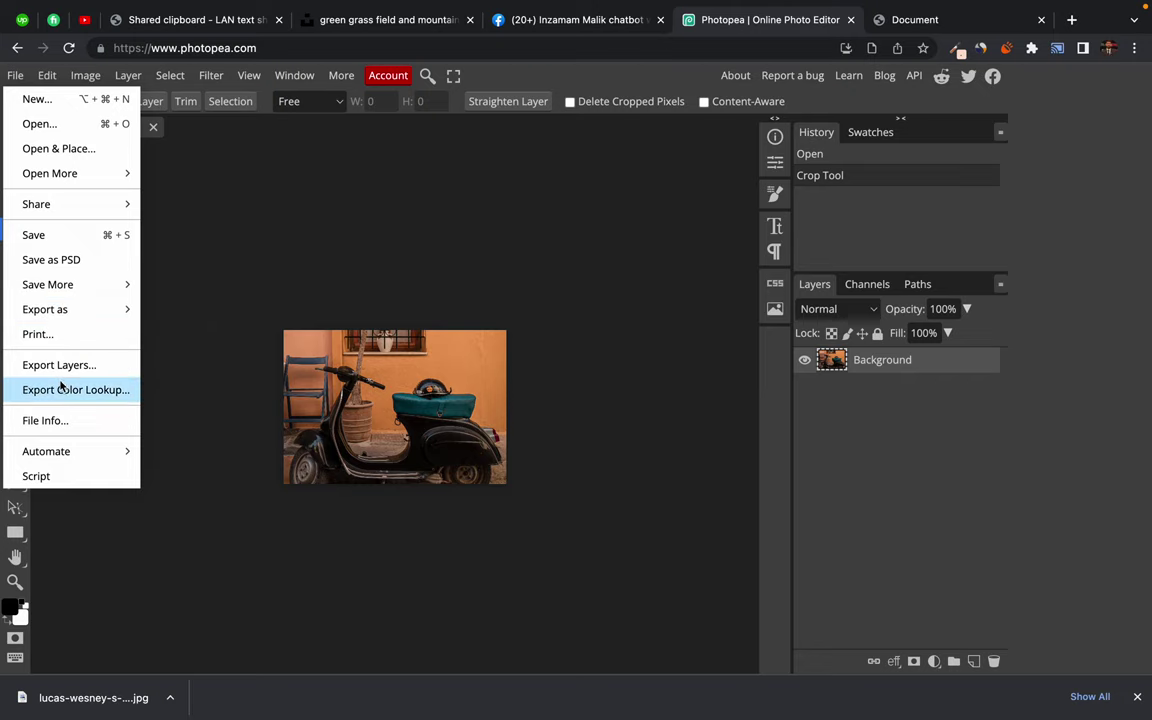
pyautogui.click(399, 229)
pyautogui.moveTo(399, 229); pyautogui.dragTo(188, 156)
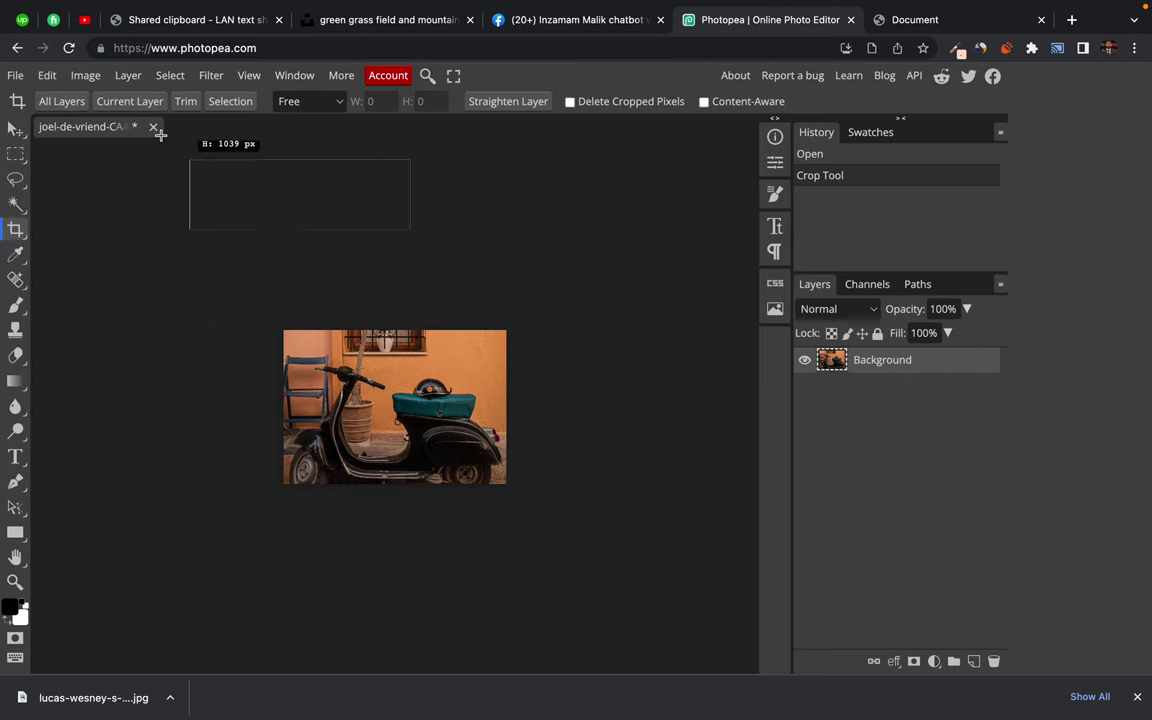
pyautogui.click(154, 127)
pyautogui.click(715, 154)
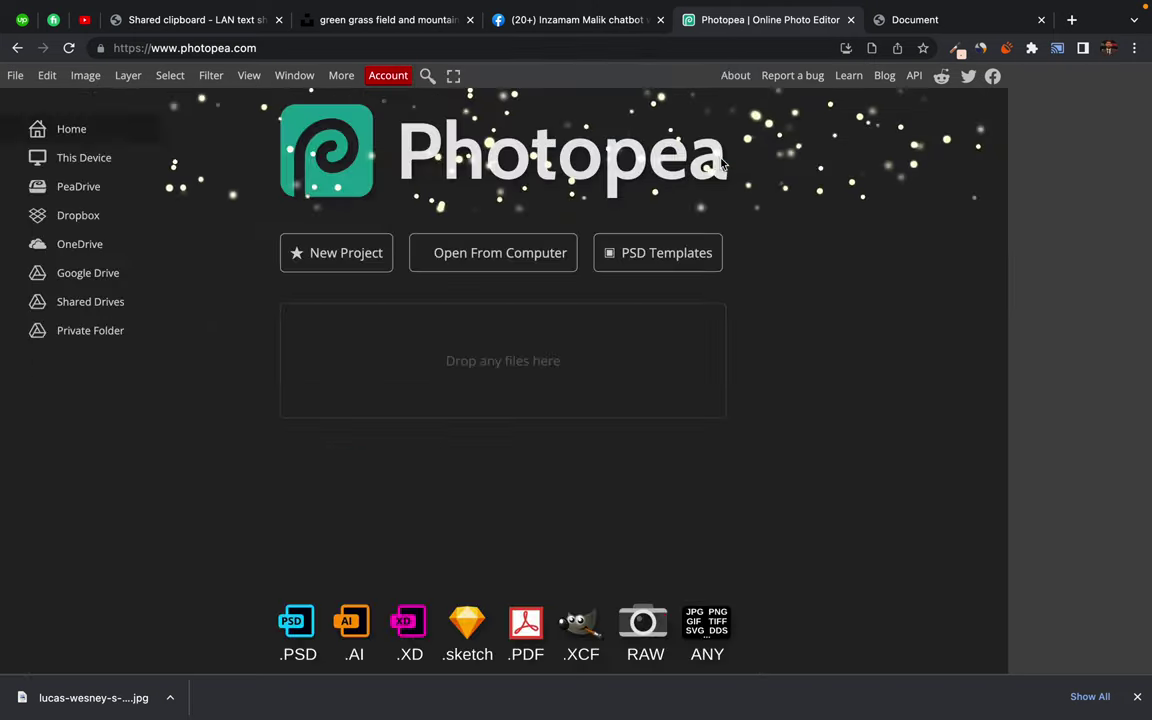
# Examine the DPI value and its unit options in the new project settings, and leave without creating a project
pyautogui.click(15, 75)
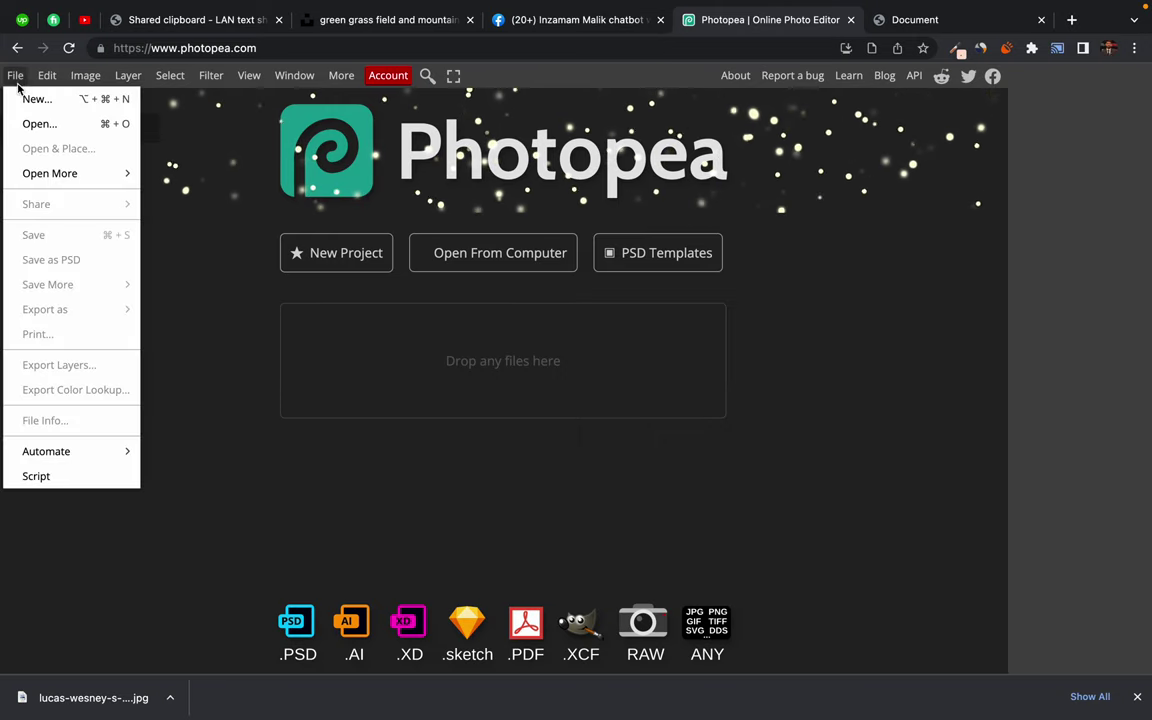
pyautogui.click(33, 100)
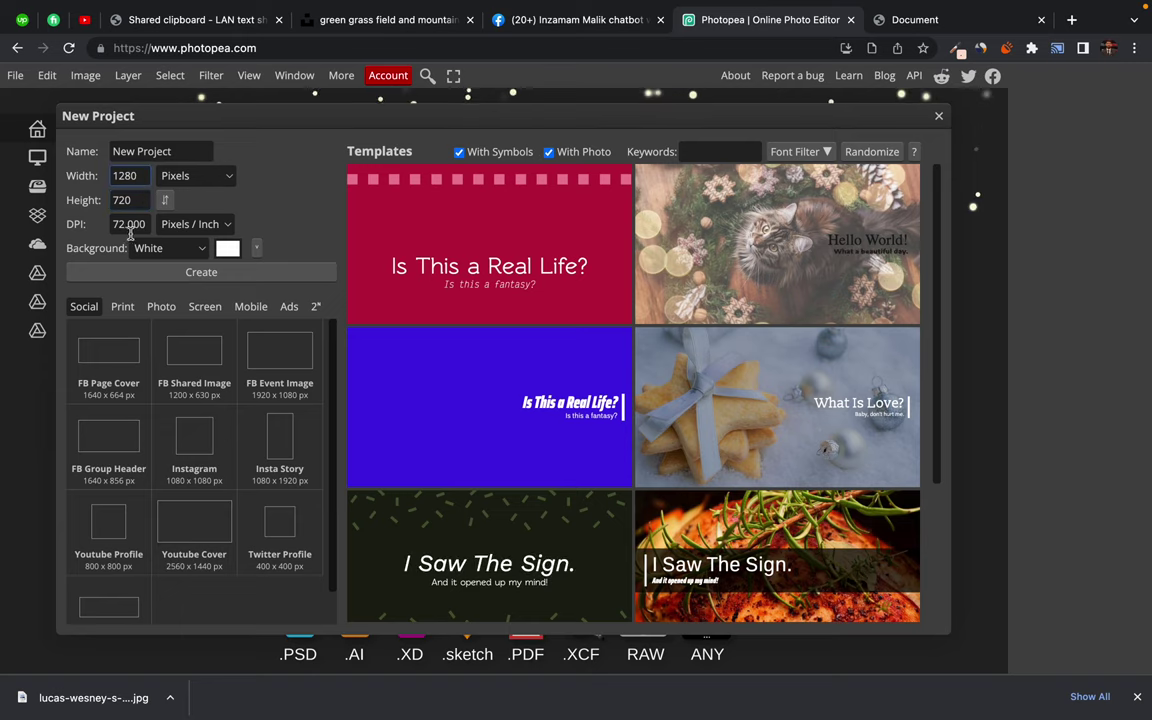
pyautogui.click(107, 225)
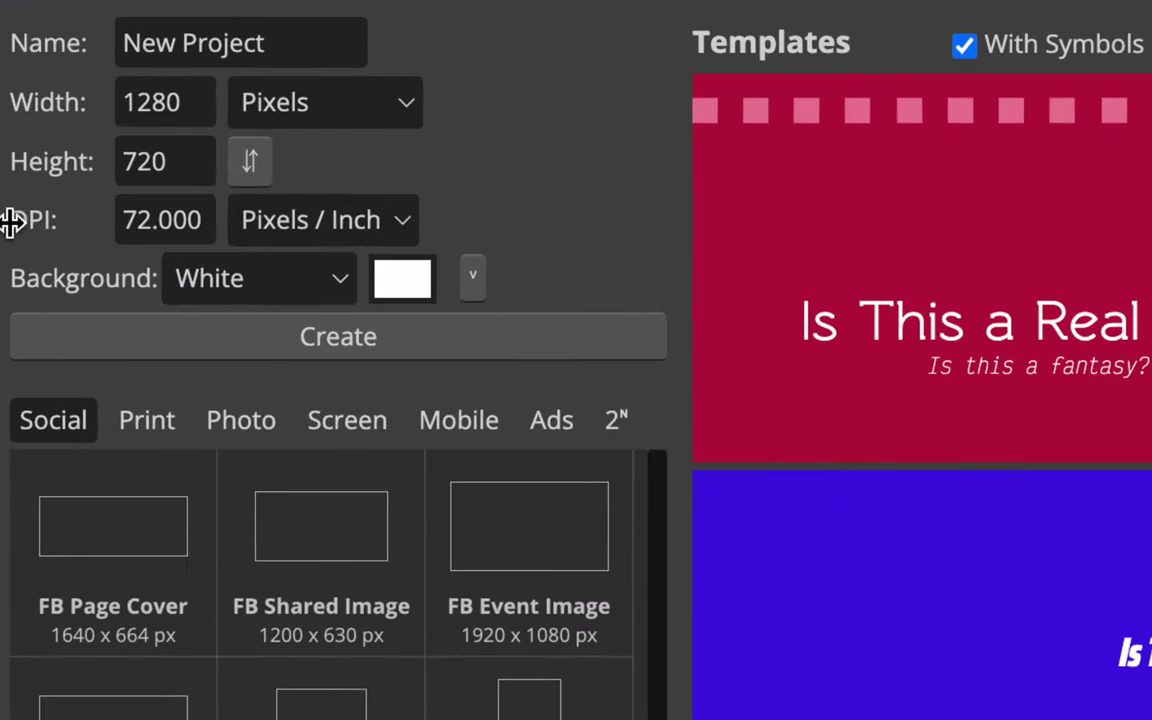
pyautogui.click(413, 226)
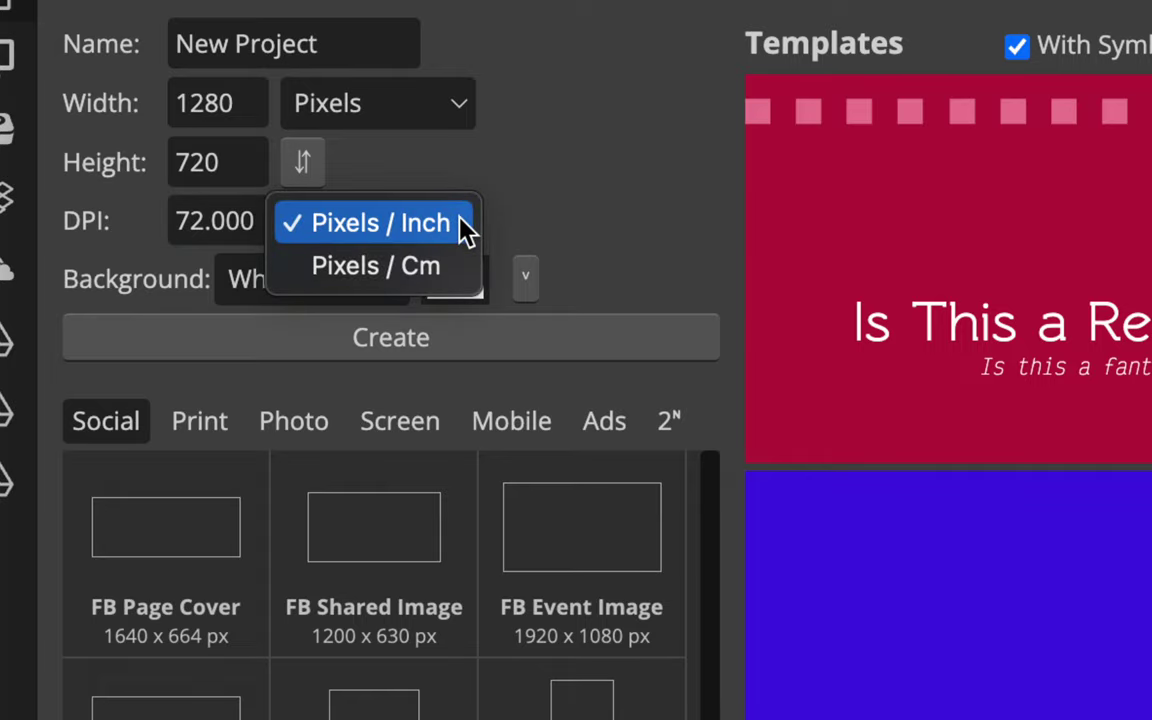
pyautogui.click(465, 226)
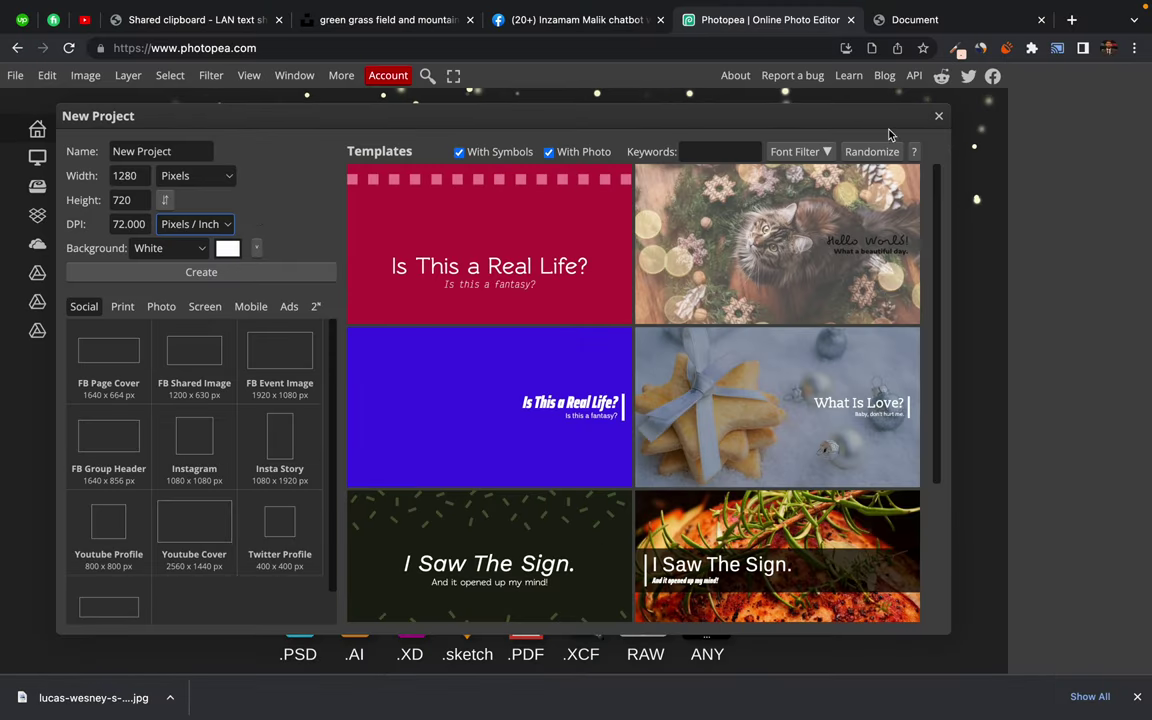
pyautogui.click(940, 120)
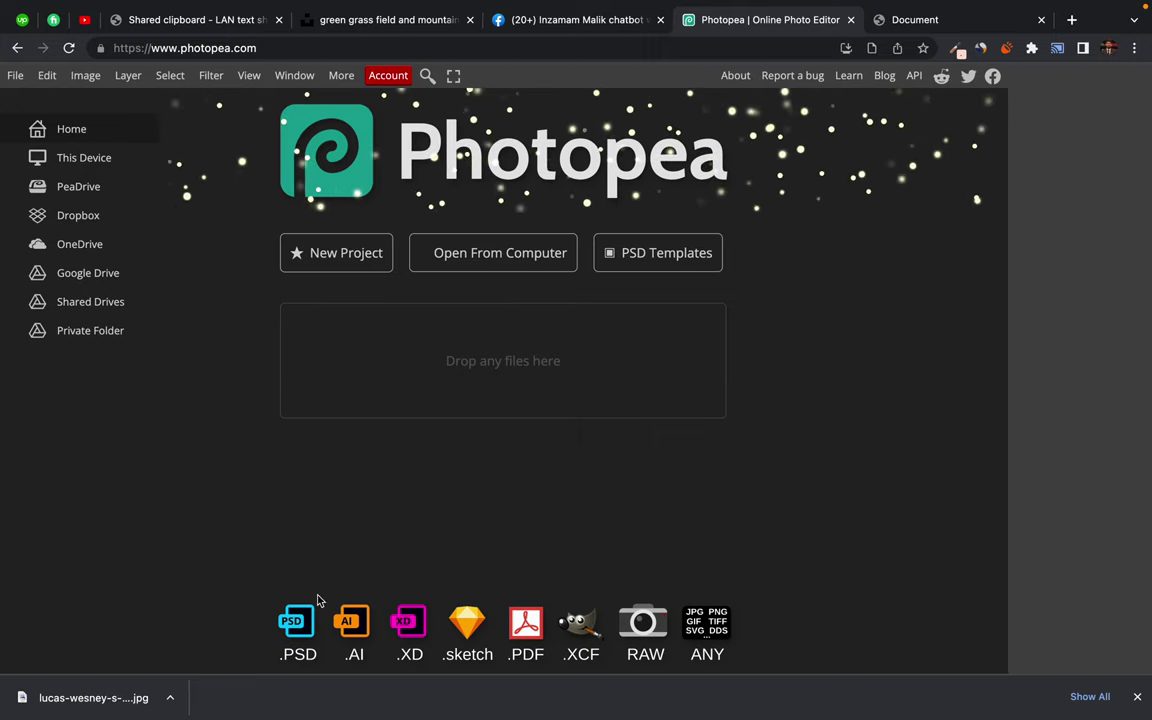
# Bring the downloaded lucas-wesney mountain JPG from the Downloads folder in Finder into Photopea in Chrome to open it
pyautogui.click(1138, 699)
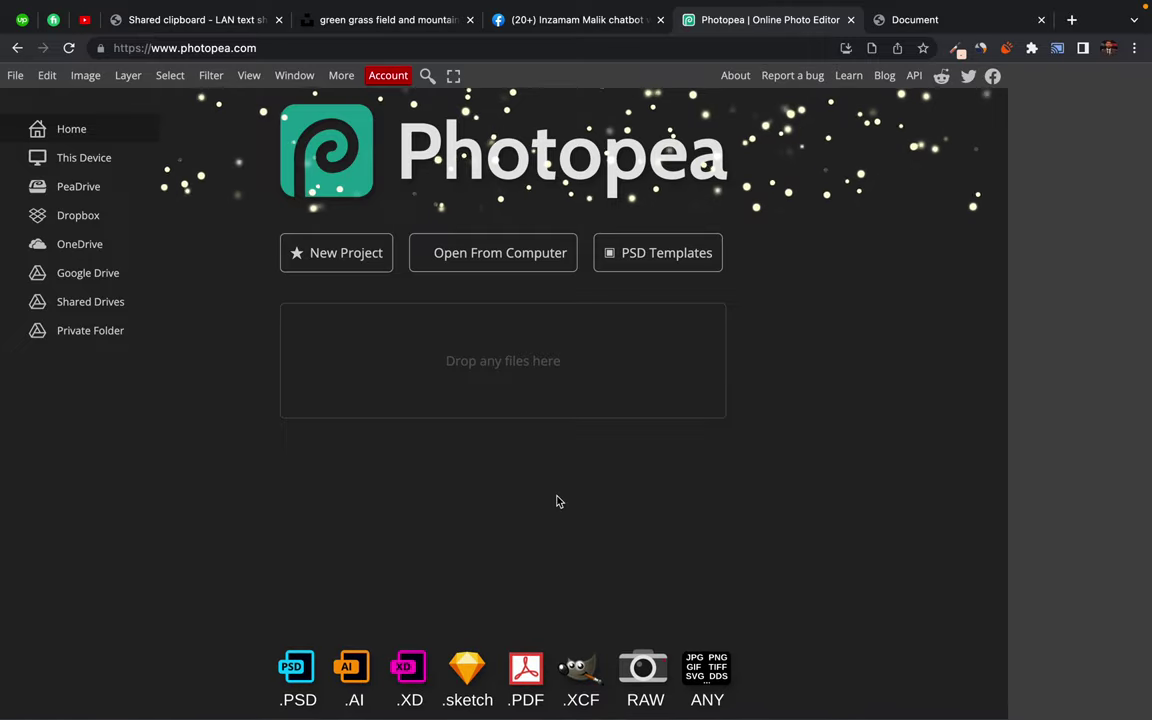
pyautogui.hotkey('ctrl', 'Left')
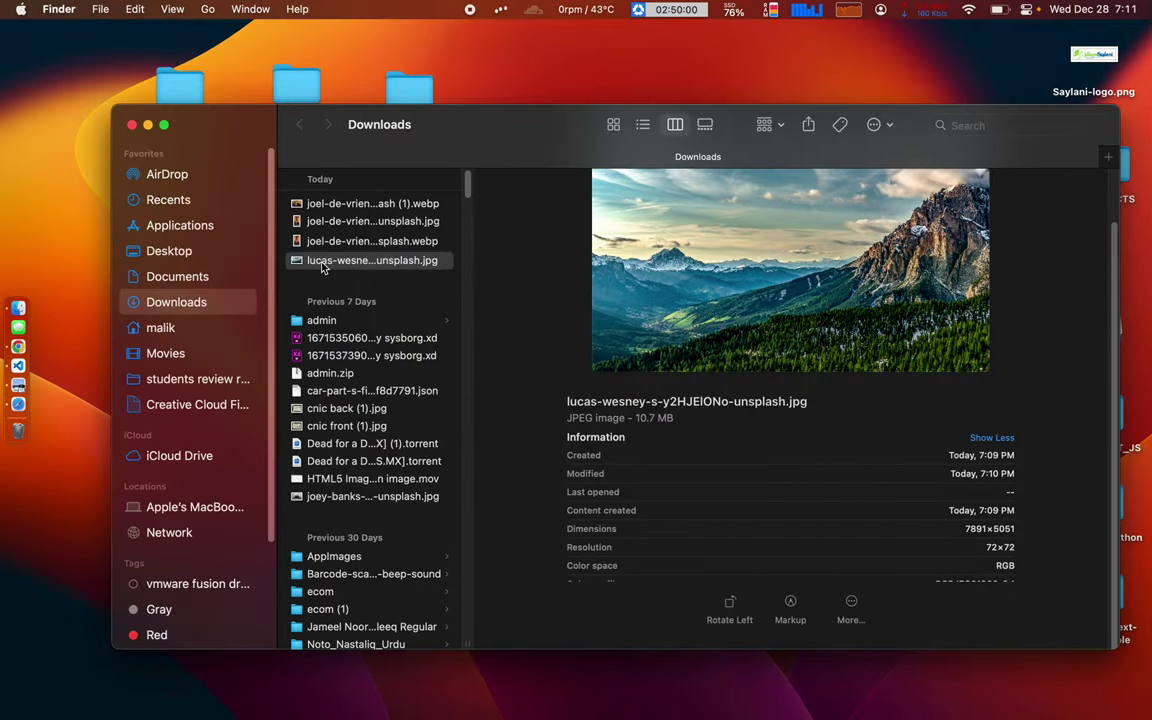
pyautogui.moveTo(140, 260); pyautogui.dragTo(212, 268)
pyautogui.hotkey('ctrl', 'Right')
pyautogui.hotkey('ctrl', 'Right')
pyautogui.moveTo(472, 266); pyautogui.dragTo(460, 351)
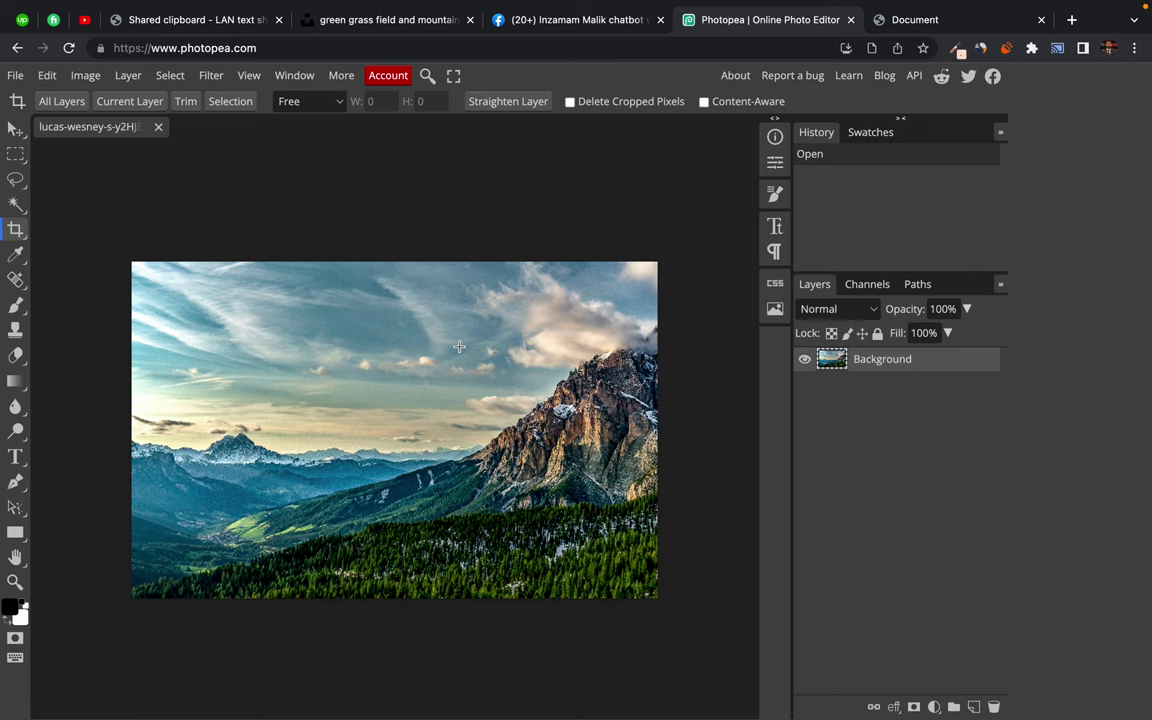
pyautogui.moveTo(458, 346); pyautogui.dragTo(507, 7)
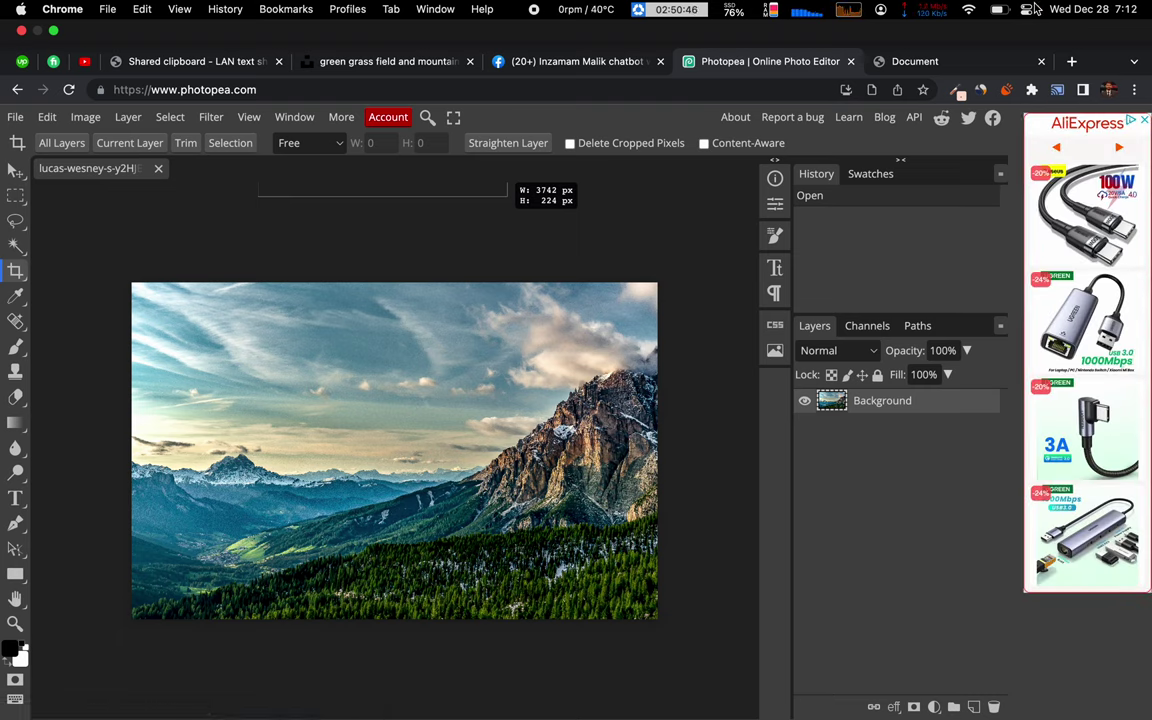
pyautogui.click(998, 9)
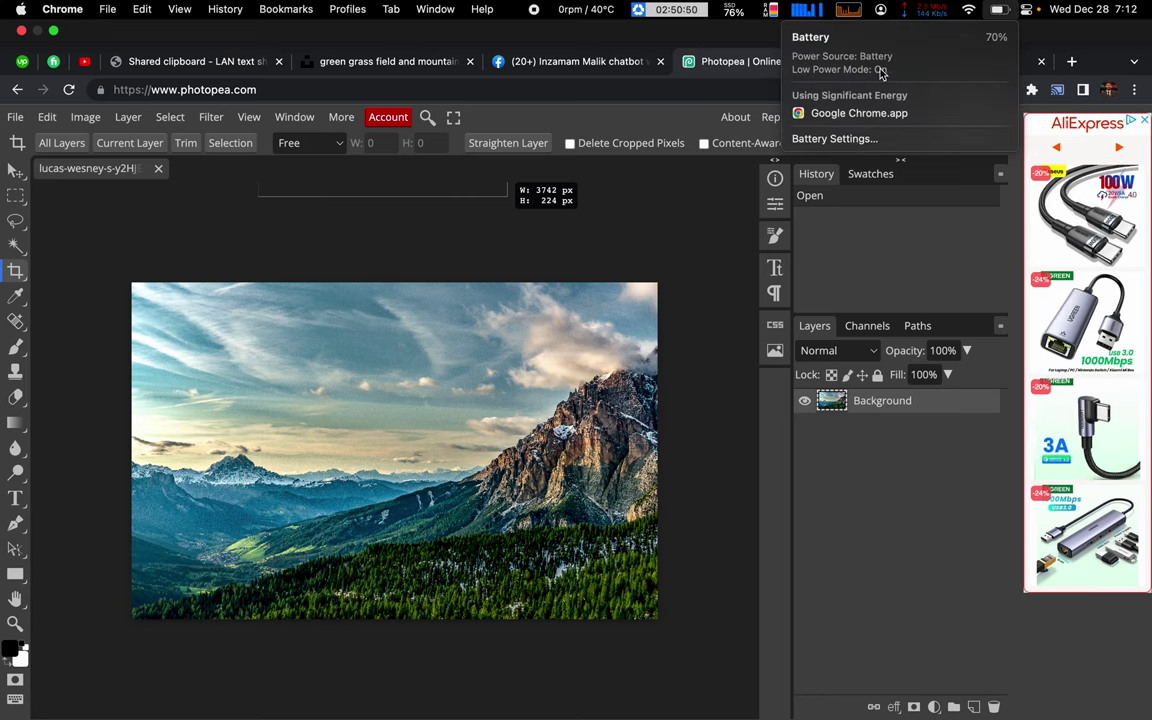
pyautogui.click(720, 69)
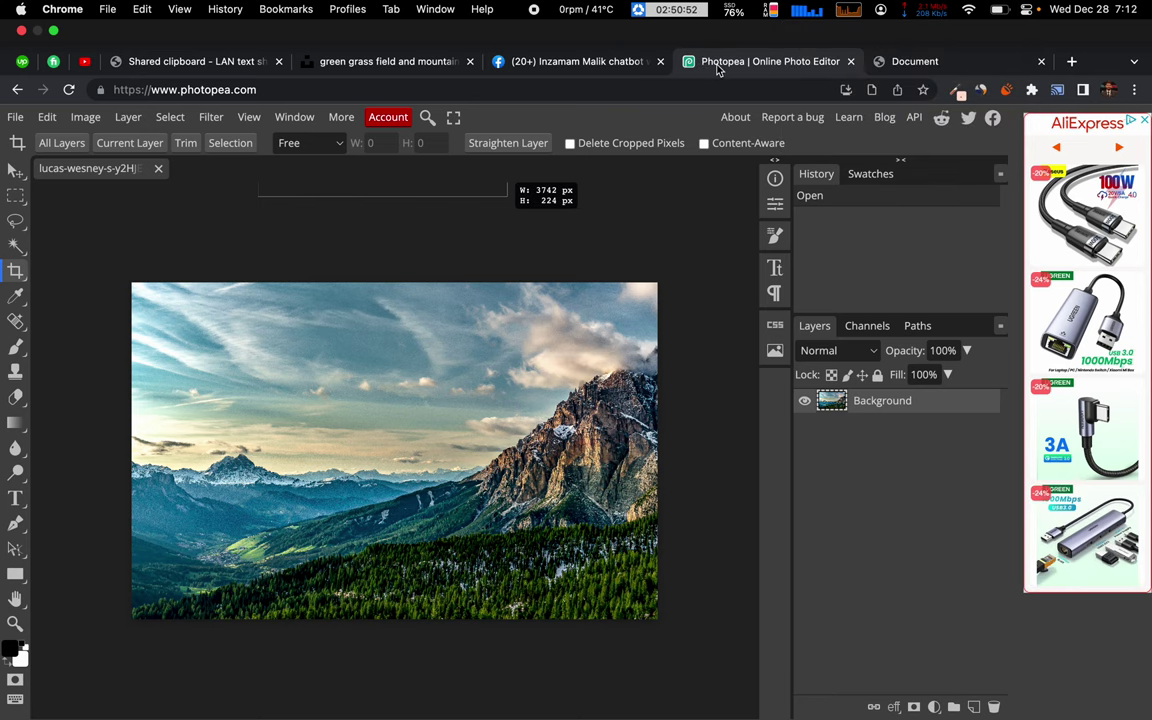
pyautogui.moveTo(583, 278); pyautogui.dragTo(685, 187)
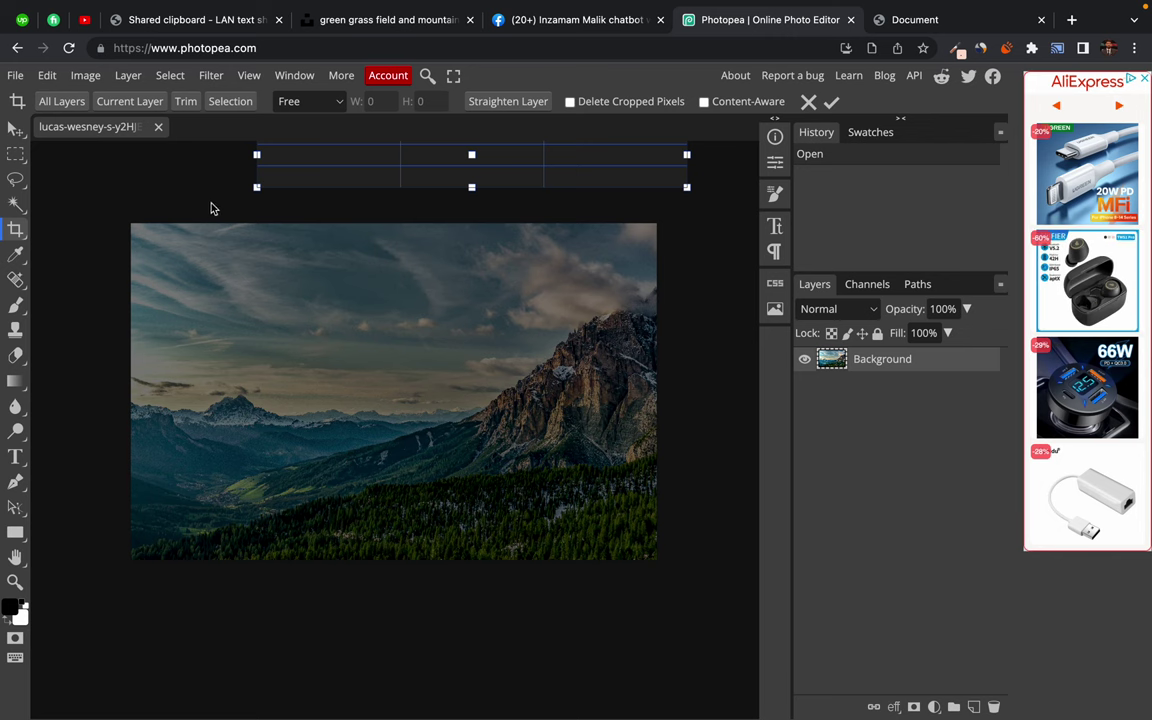
pyautogui.click(15, 128)
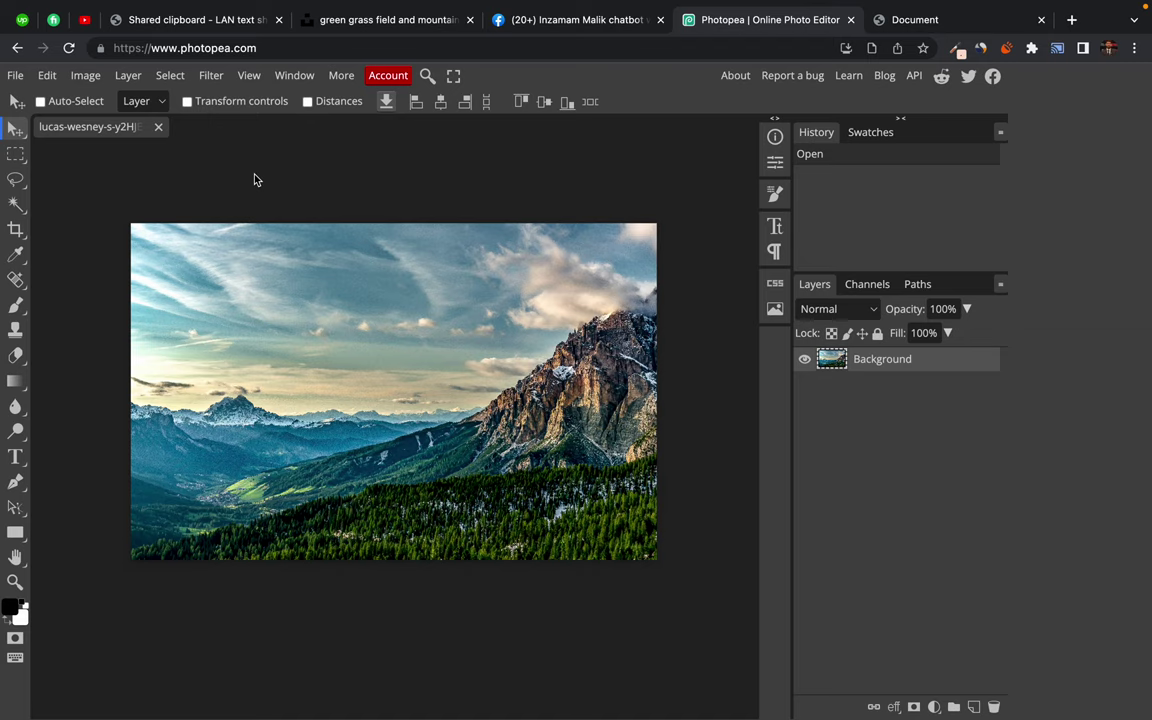
# Examine the mountain photo's Image Size and Canvas Size settings, closing each without changes
pyautogui.click(85, 77)
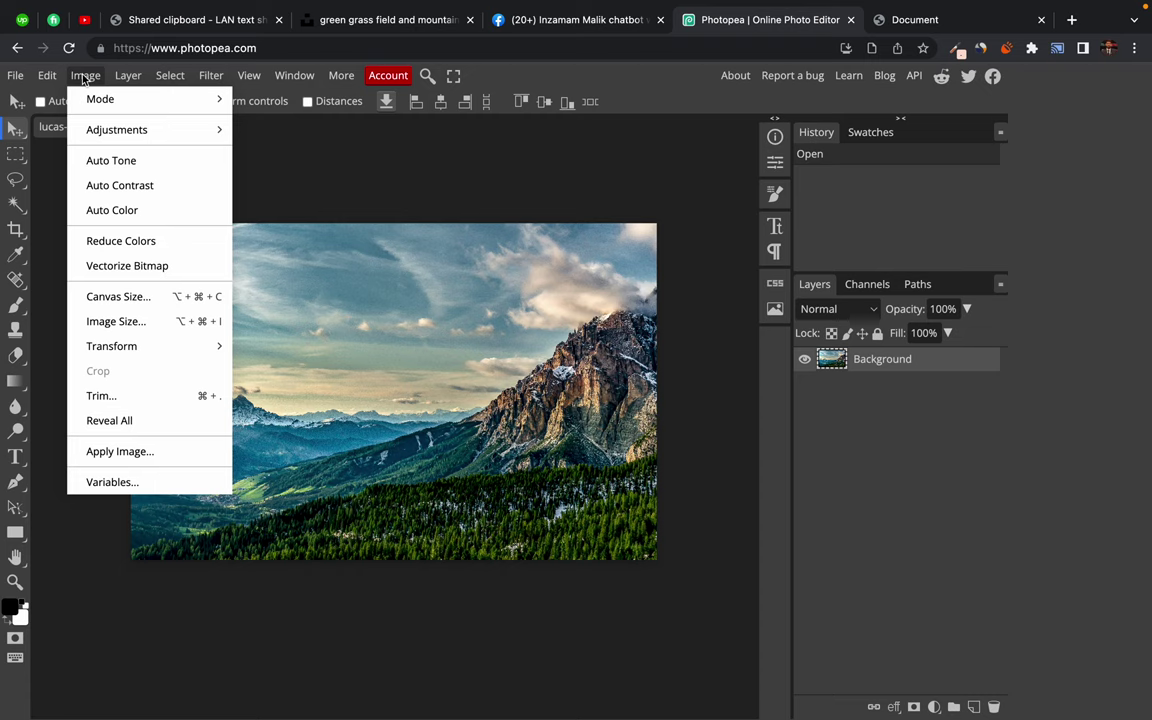
pyautogui.click(112, 320)
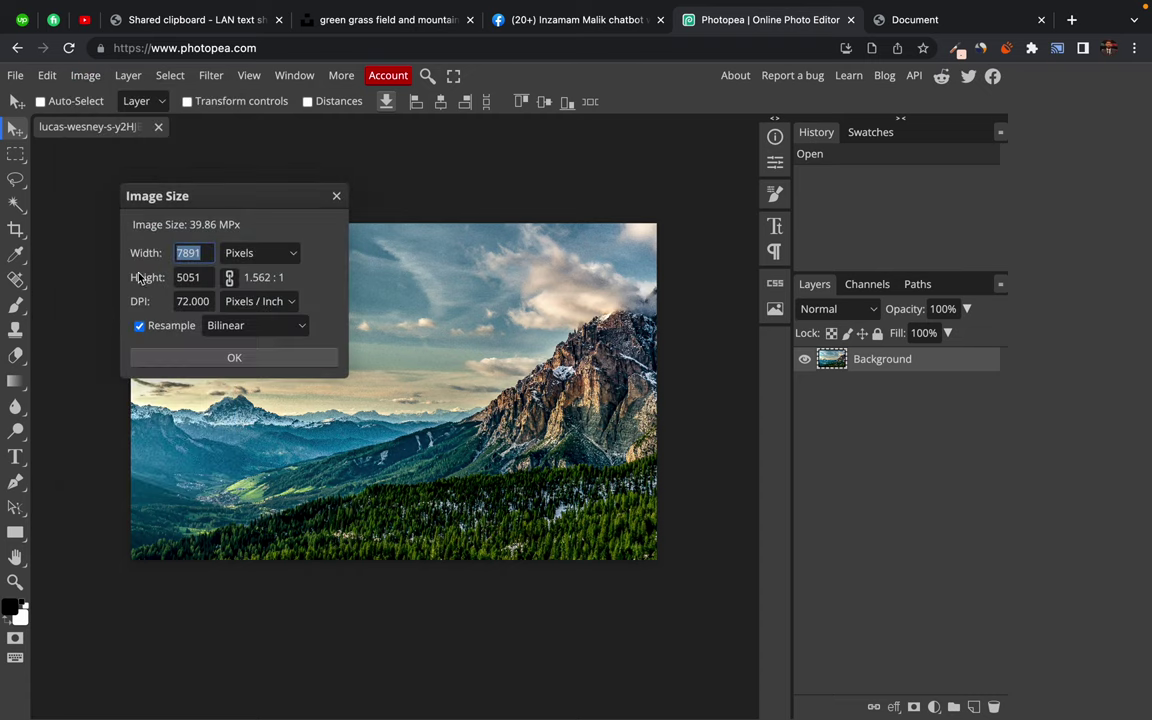
pyautogui.moveTo(237, 204); pyautogui.dragTo(206, 175)
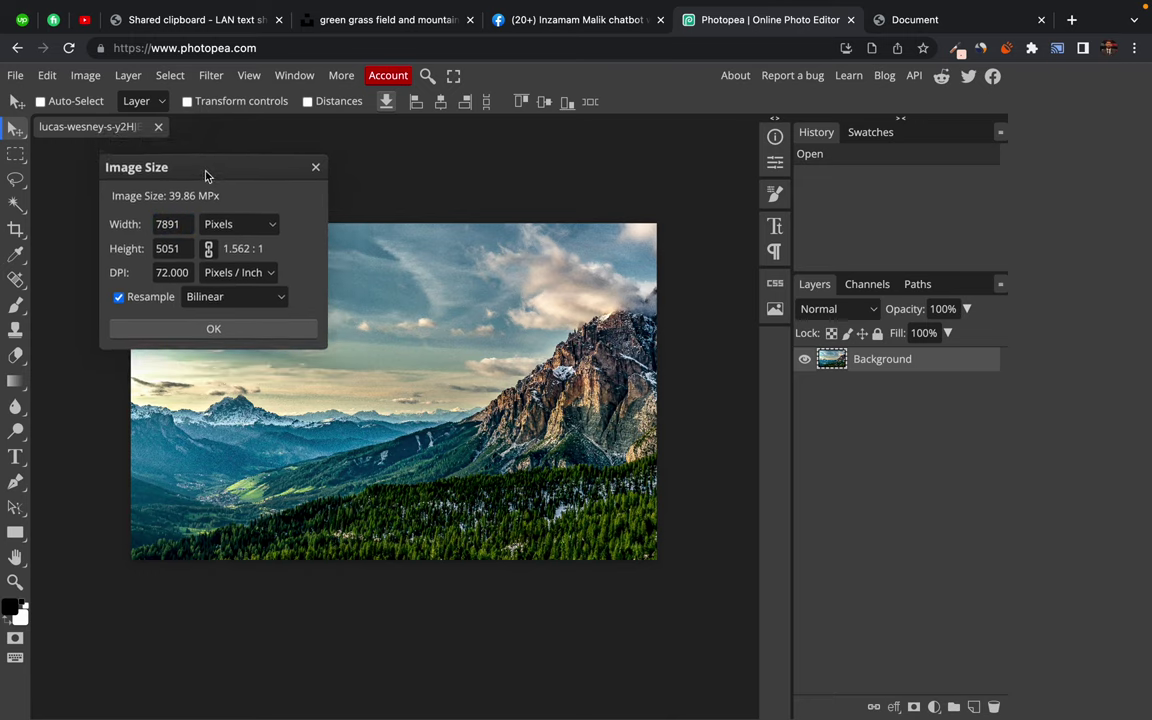
pyautogui.click(316, 170)
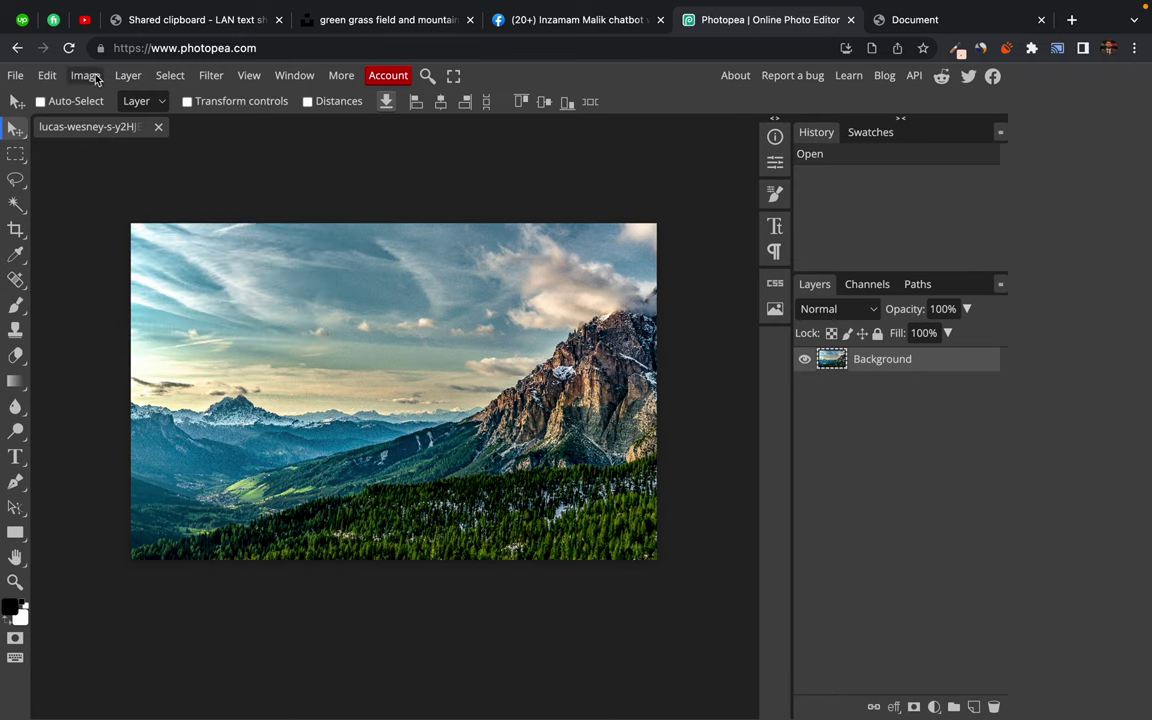
pyautogui.click(92, 77)
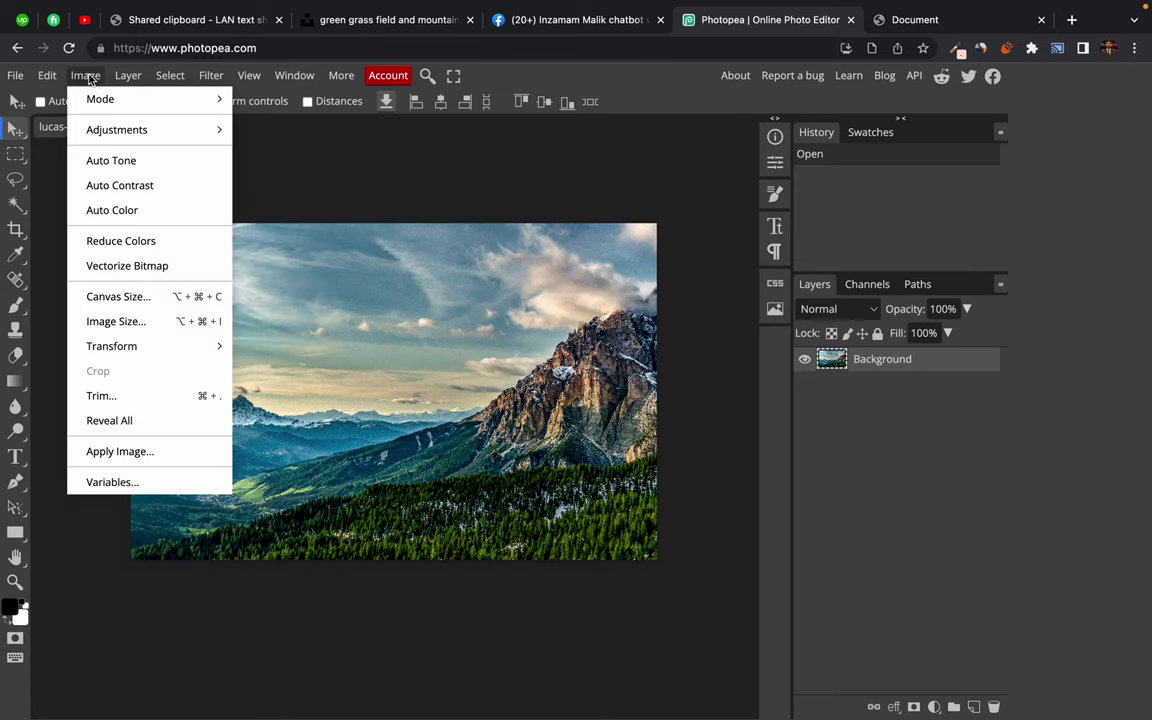
pyautogui.click(126, 297)
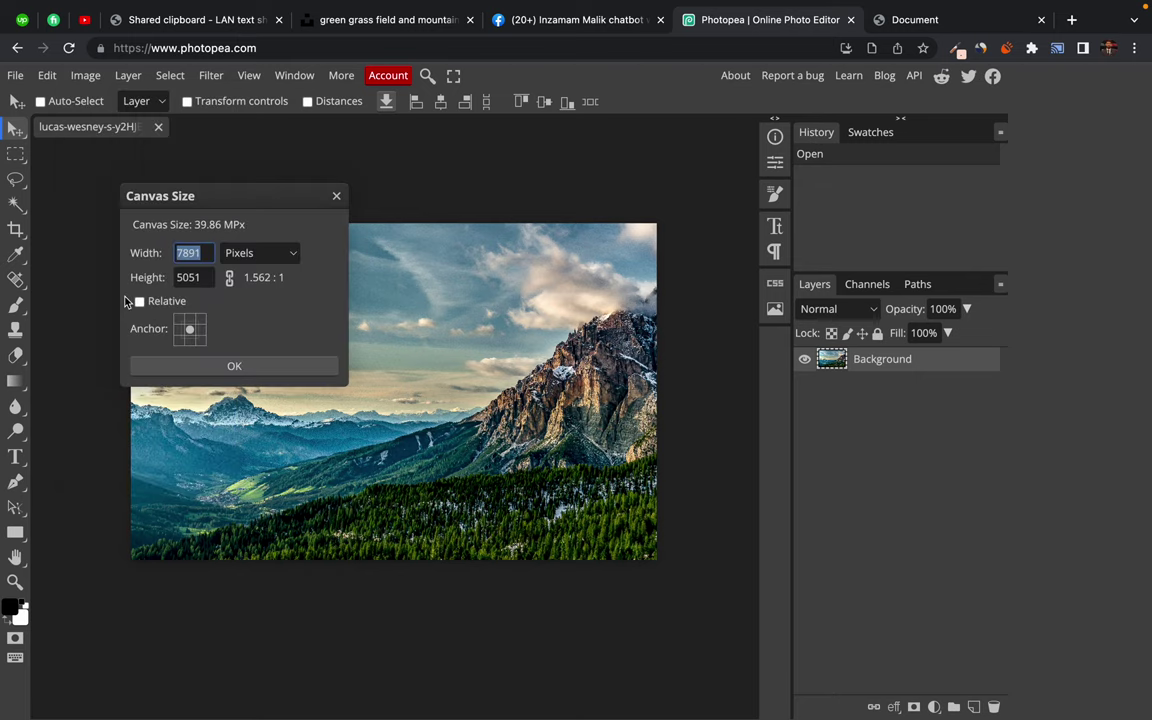
pyautogui.click(340, 197)
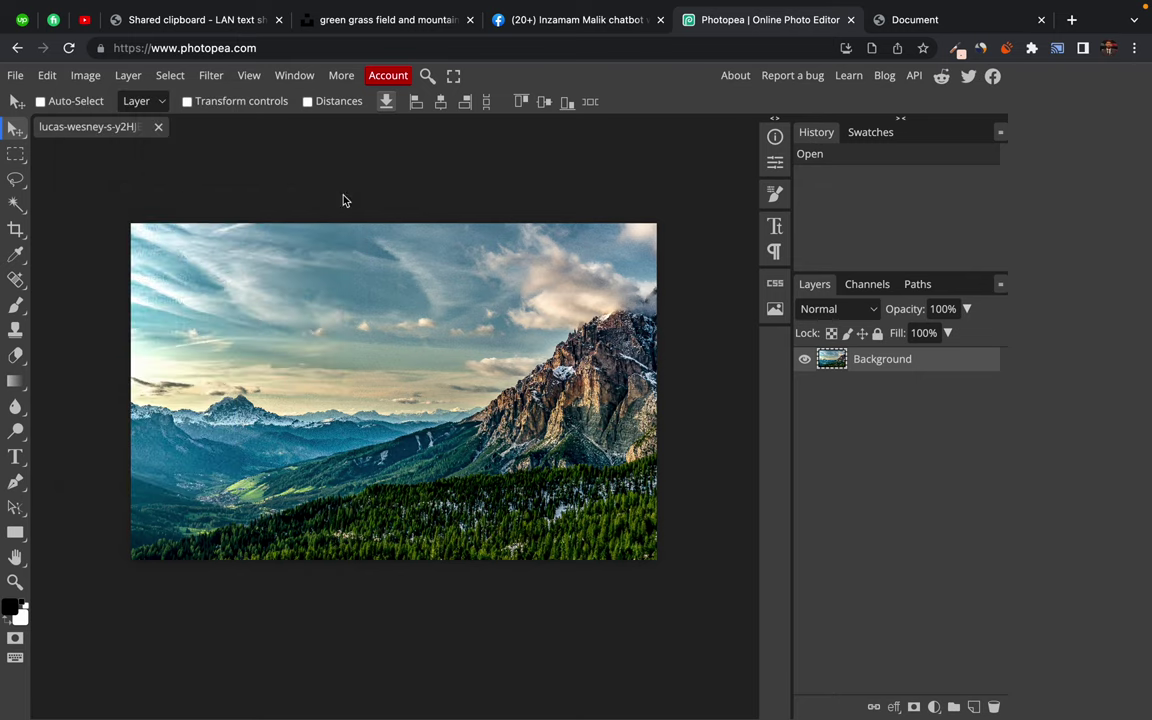
# Resample the mountain photo to 40 pixels per inch with Image Size
pyautogui.click(85, 76)
pyautogui.click(124, 322)
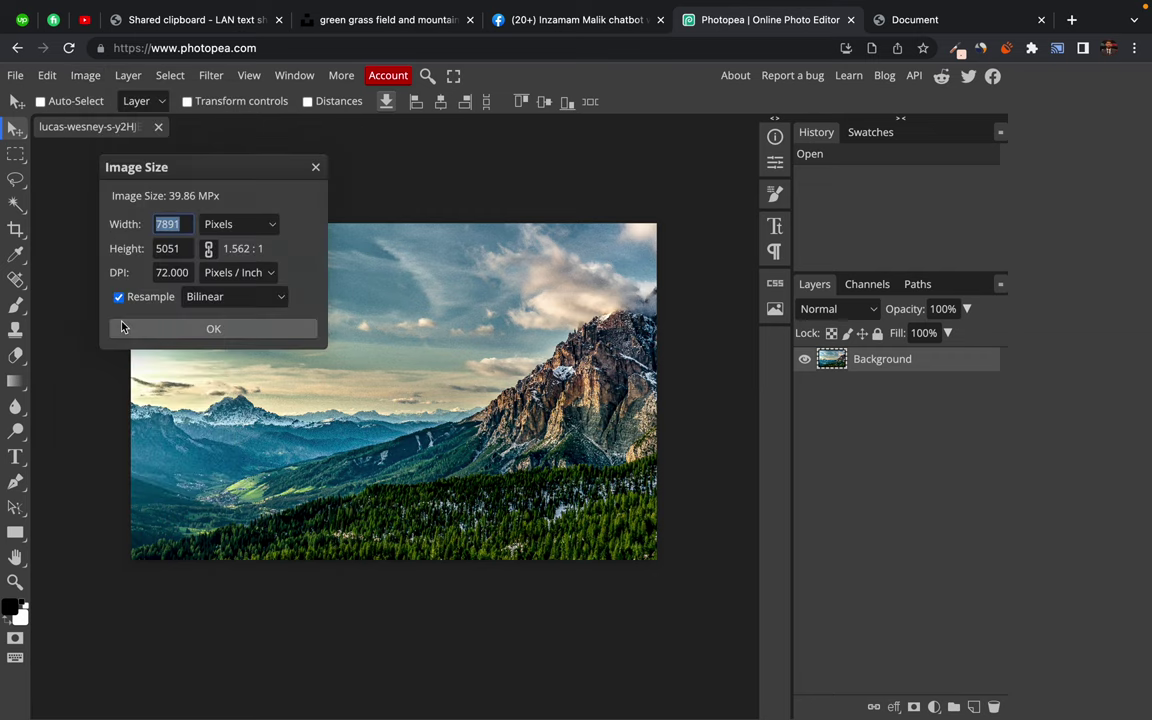
pyautogui.moveTo(170, 171); pyautogui.dragTo(172, 165)
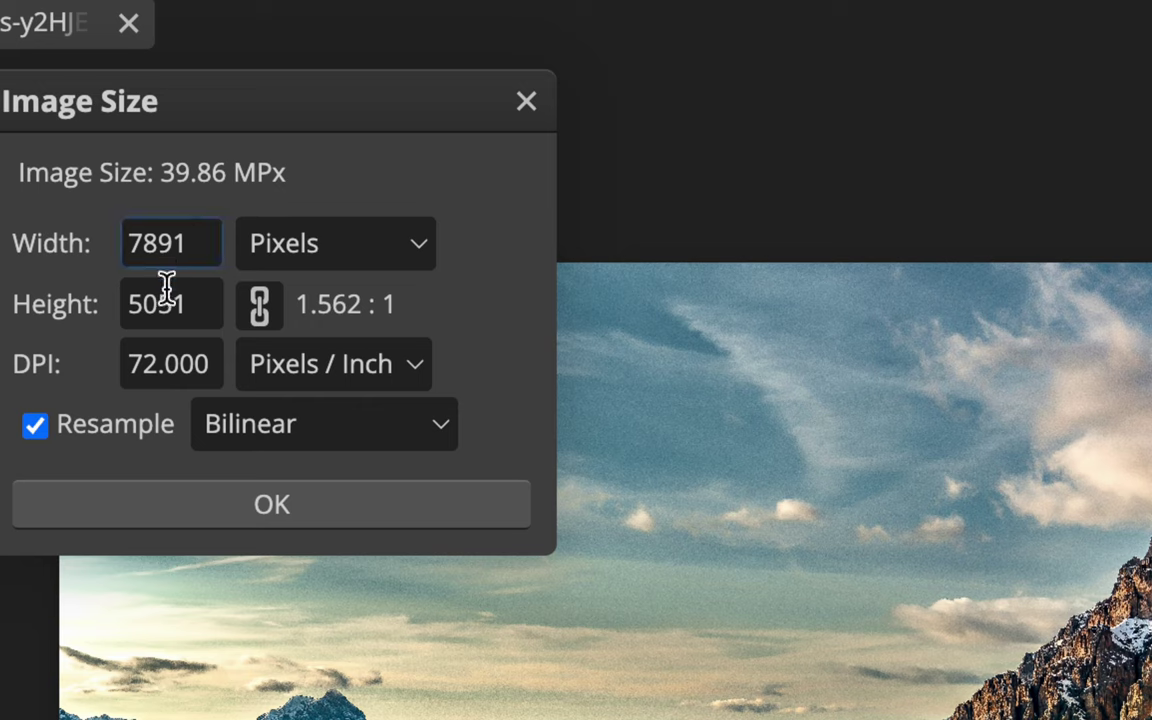
pyautogui.click(154, 363)
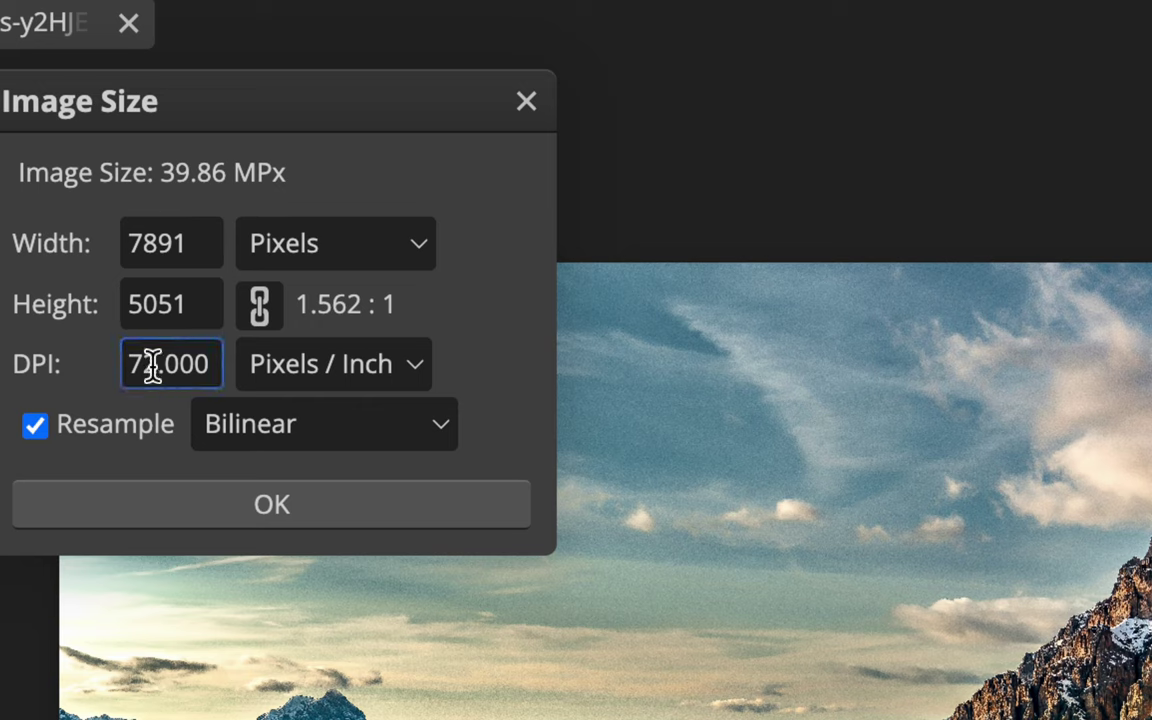
pyautogui.doubleClick(143, 366)
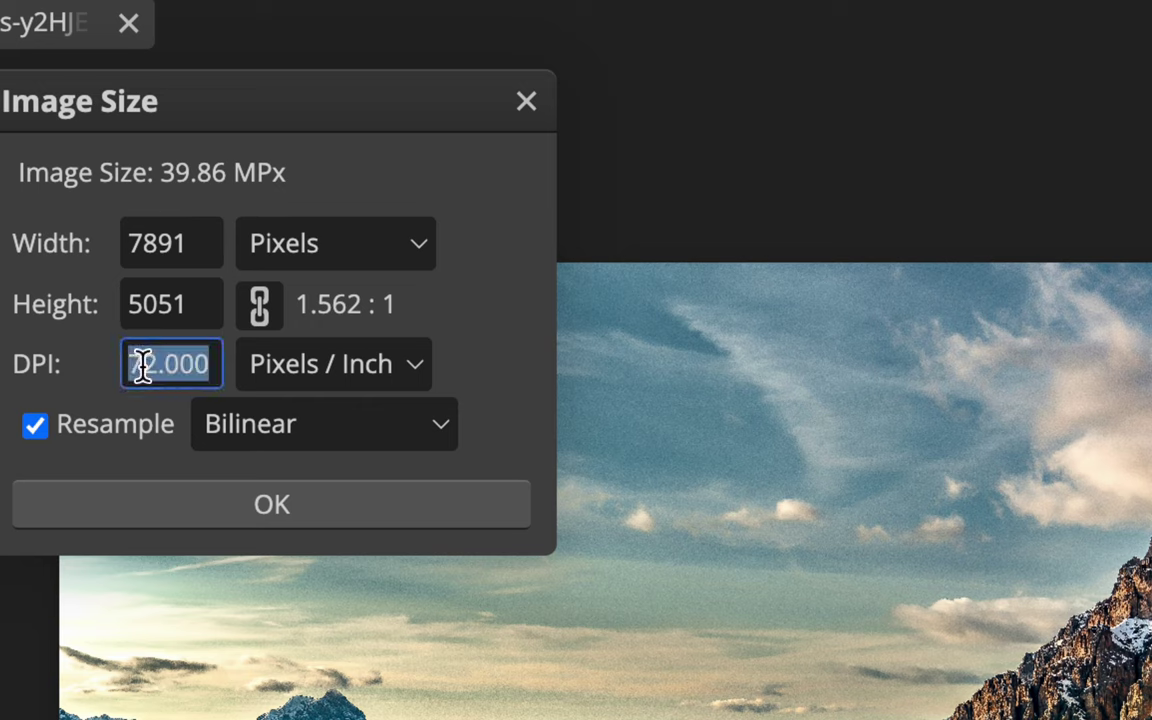
pyautogui.write('40')
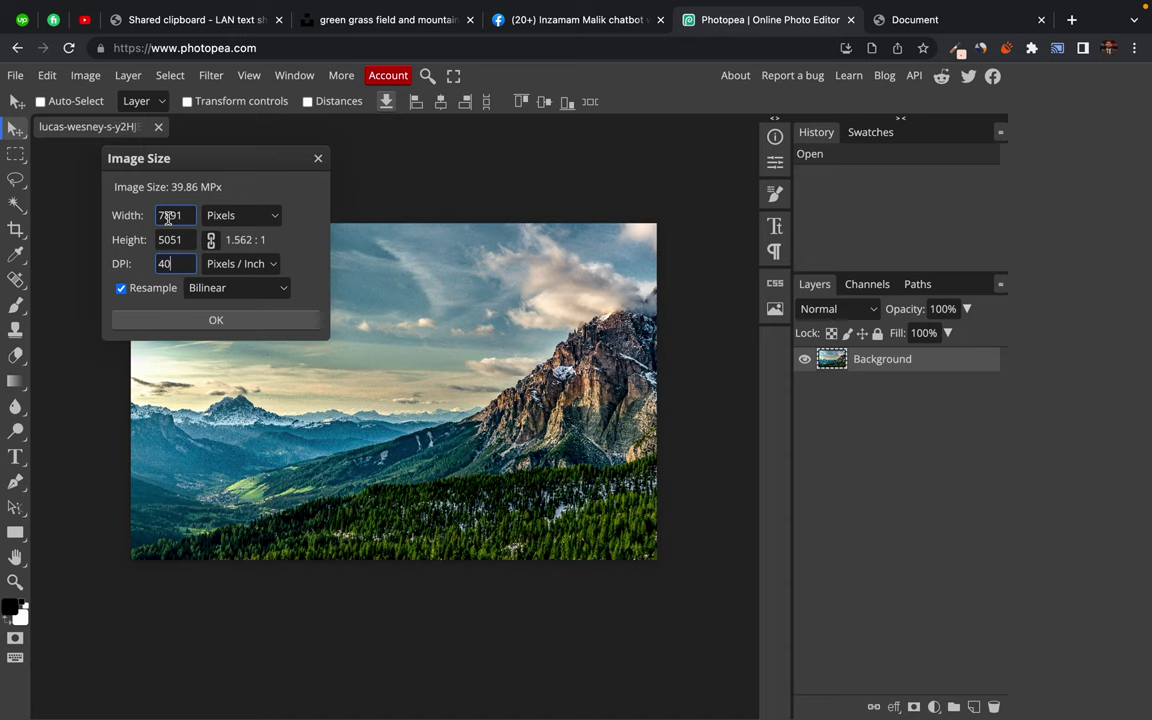
pyautogui.click(216, 321)
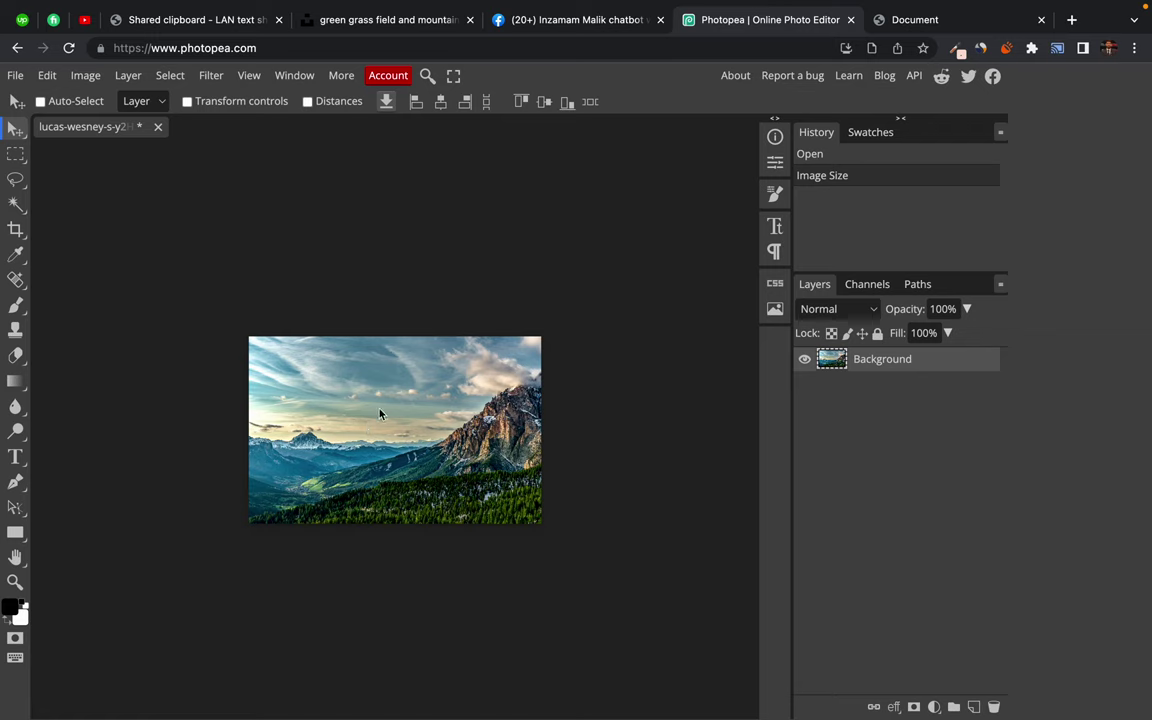
# Export the mountain photo as a JPG with a width of 1440 px, and select the exported copy in Finder's Downloads folder
pyautogui.scroll(-5, 380, 413)
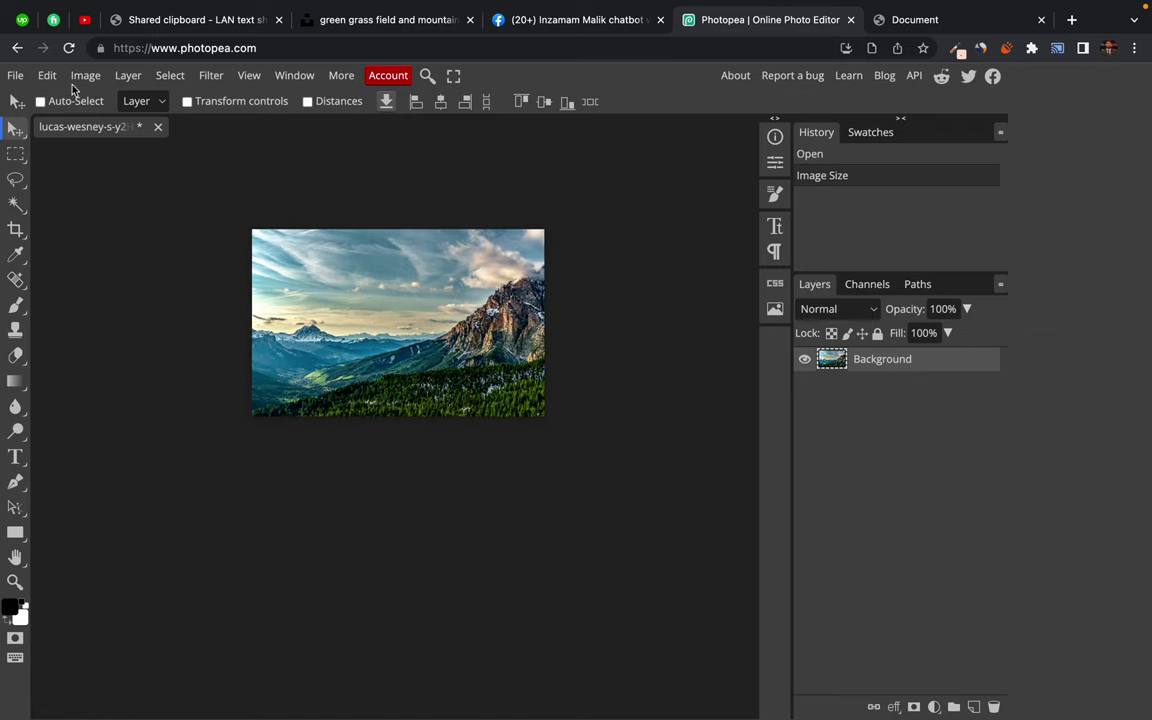
pyautogui.click(15, 75)
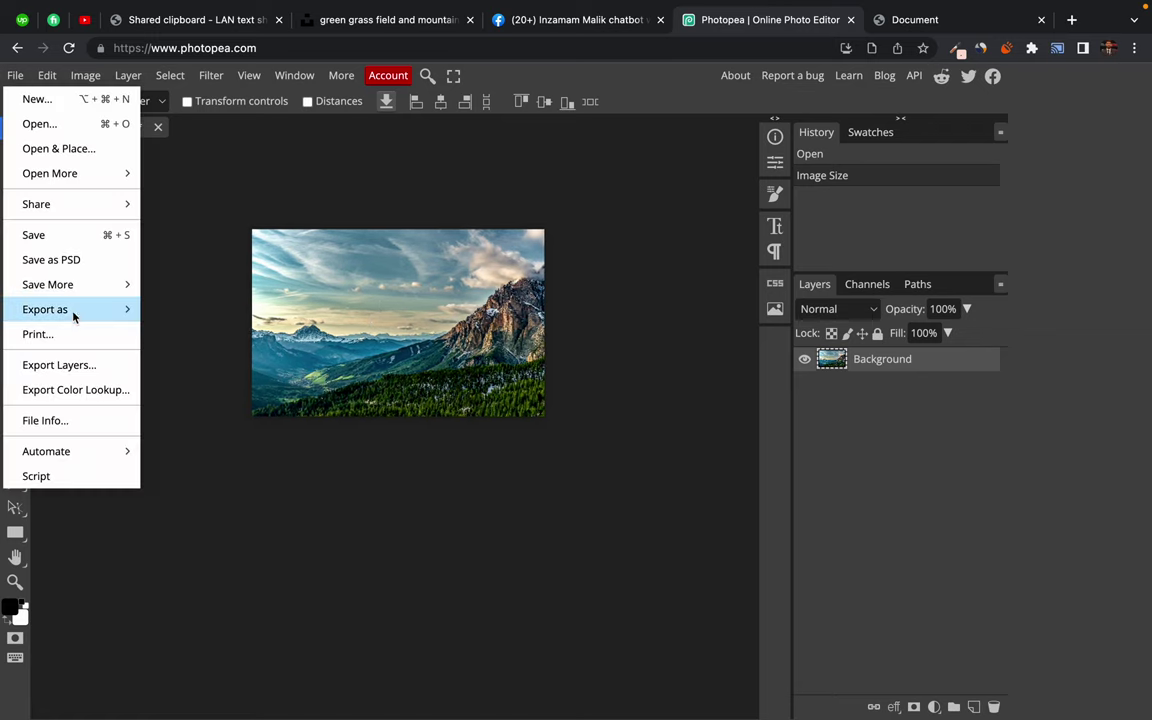
pyautogui.moveTo(73, 316)
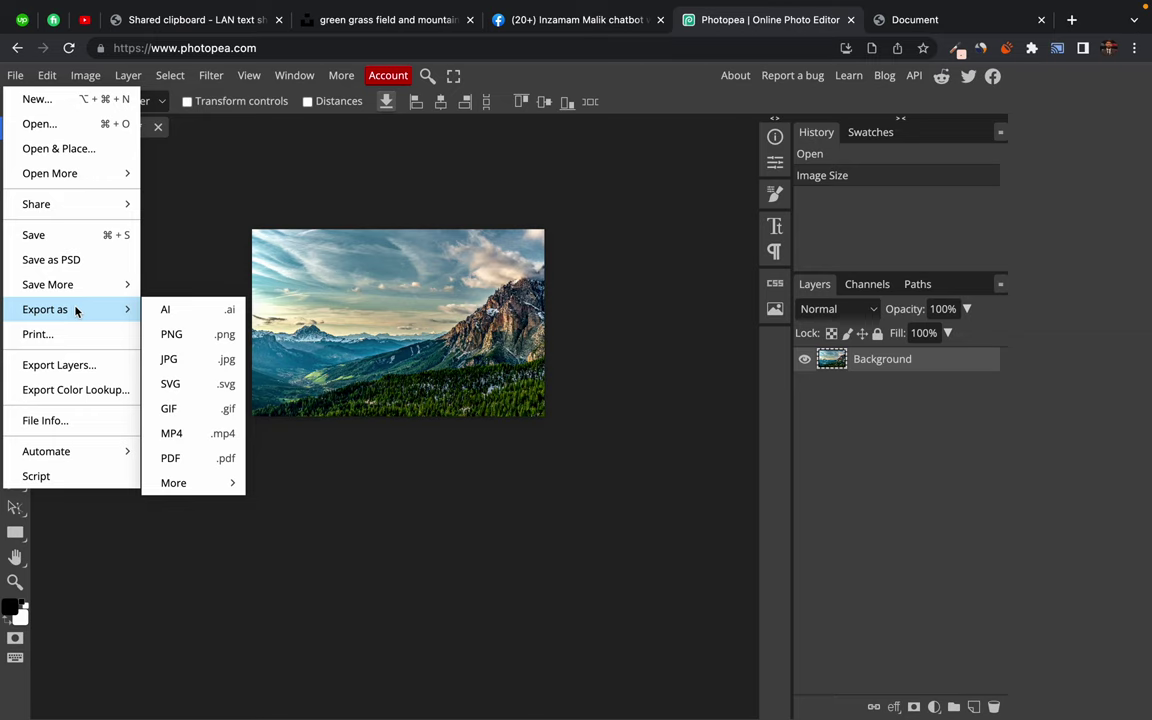
pyautogui.click(170, 359)
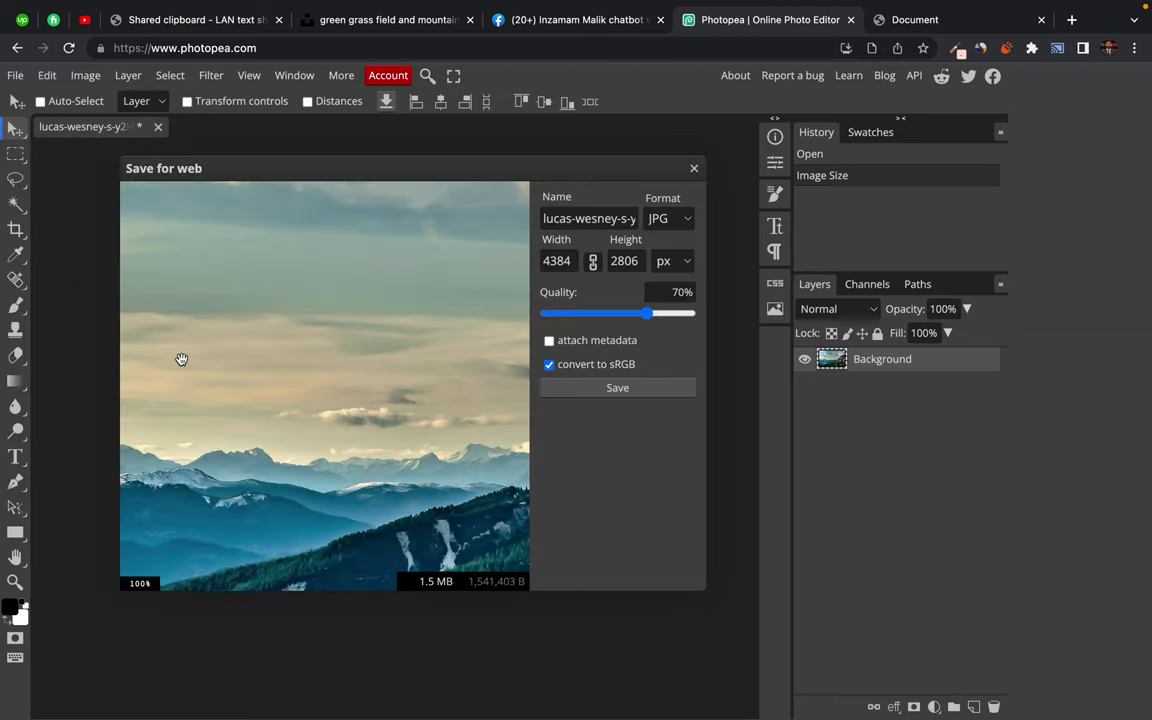
pyautogui.doubleClick(555, 262)
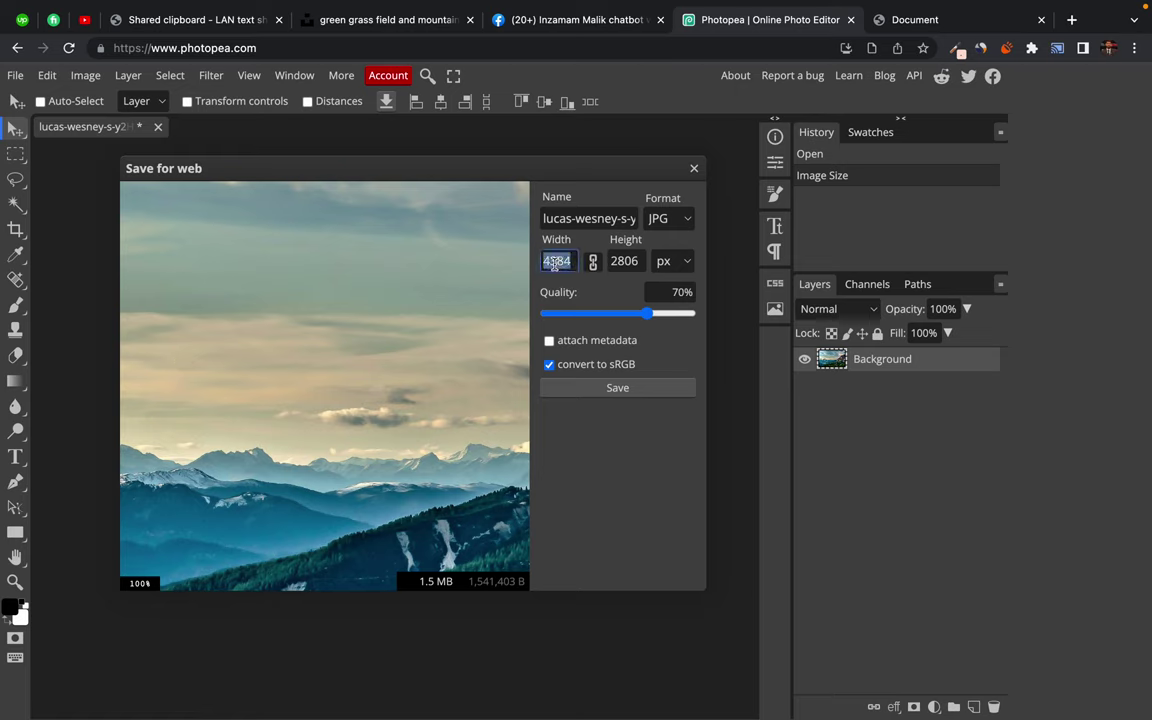
pyautogui.write('114')
pyautogui.press('BackSpace')
pyautogui.press('BackSpace')
pyautogui.write('440')
pyautogui.click(652, 490)
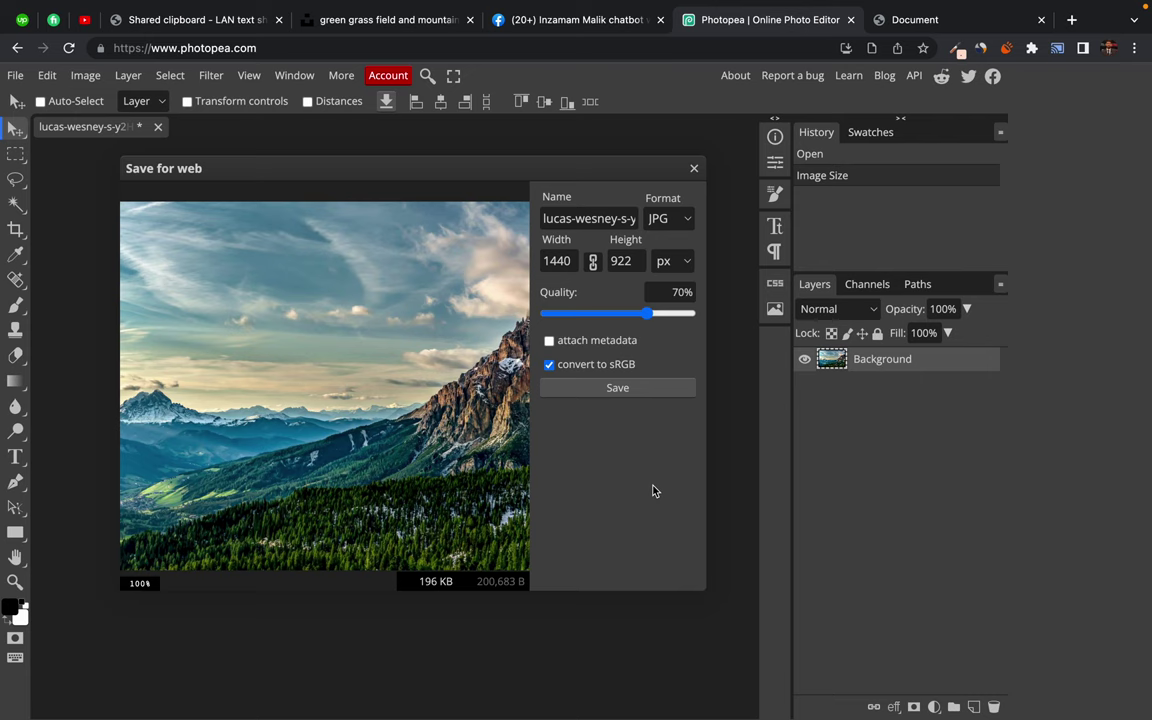
pyautogui.click(617, 389)
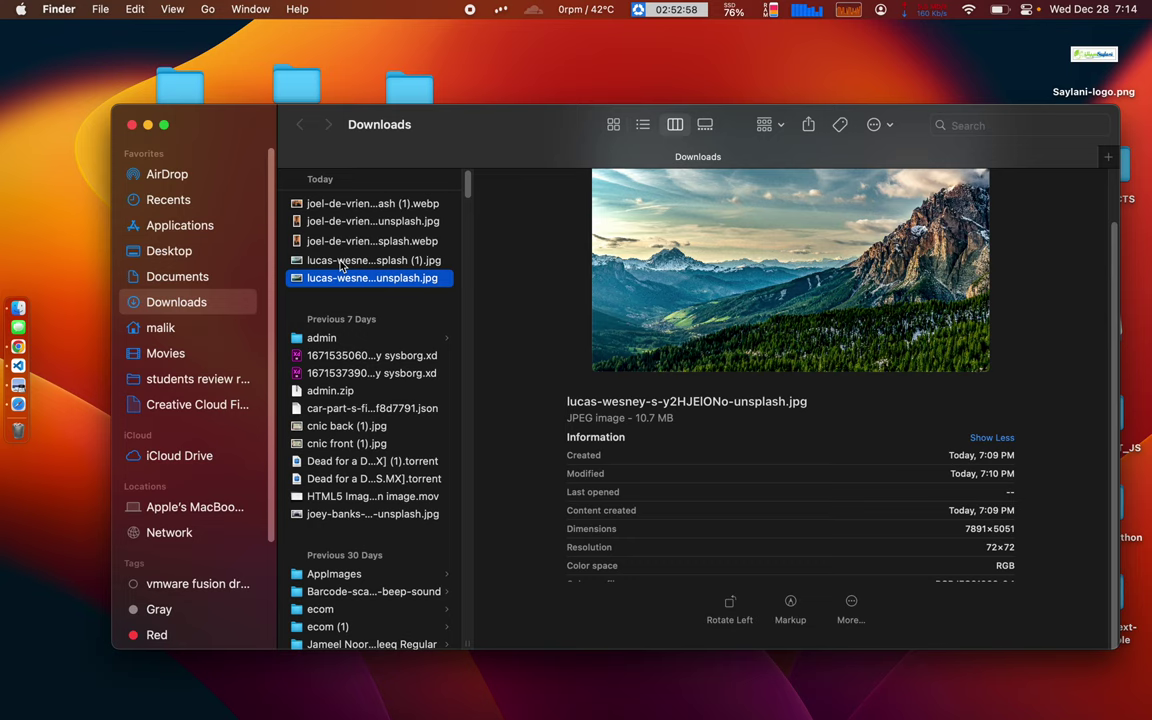
pyautogui.click(343, 262)
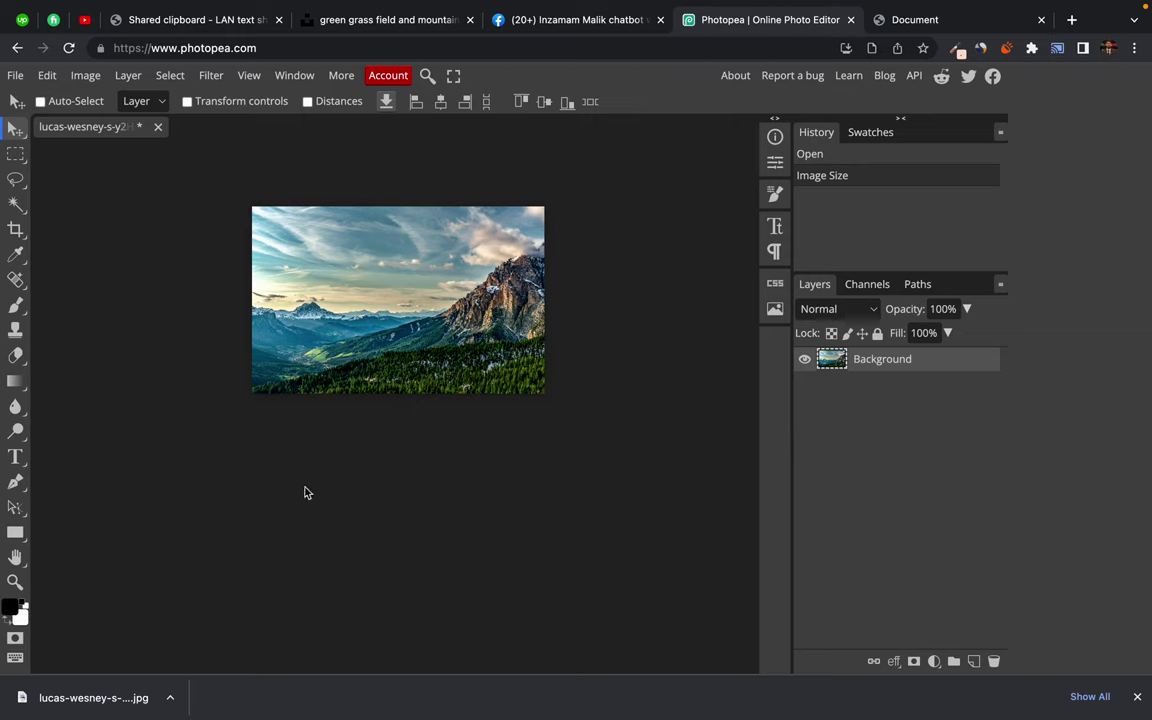
# Check the JPG export settings for the resampled mountain photo, closing them without saving
pyautogui.click(15, 75)
pyautogui.moveTo(82, 315)
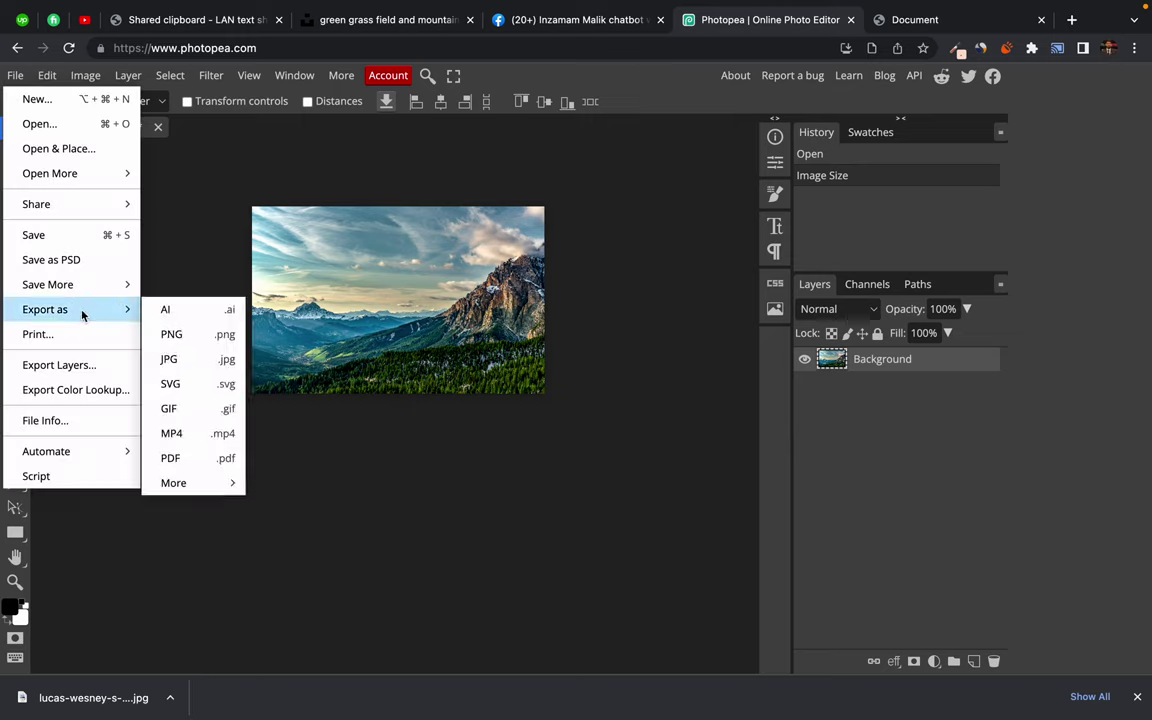
pyautogui.click(179, 361)
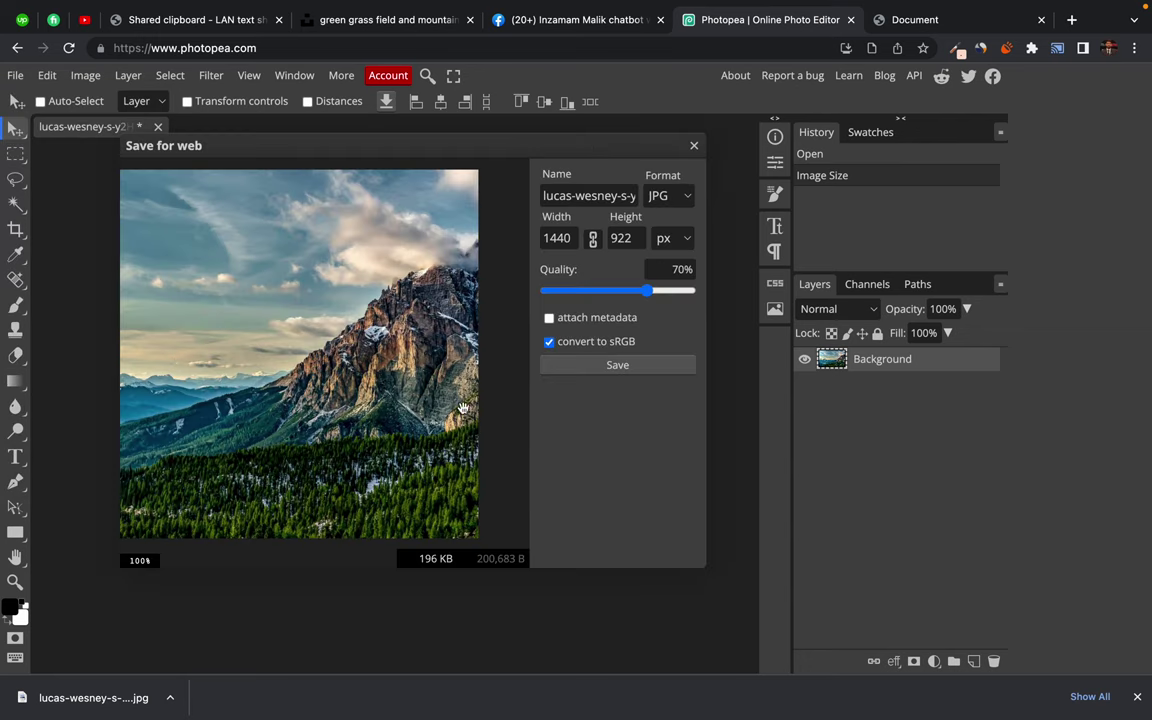
pyautogui.click(692, 147)
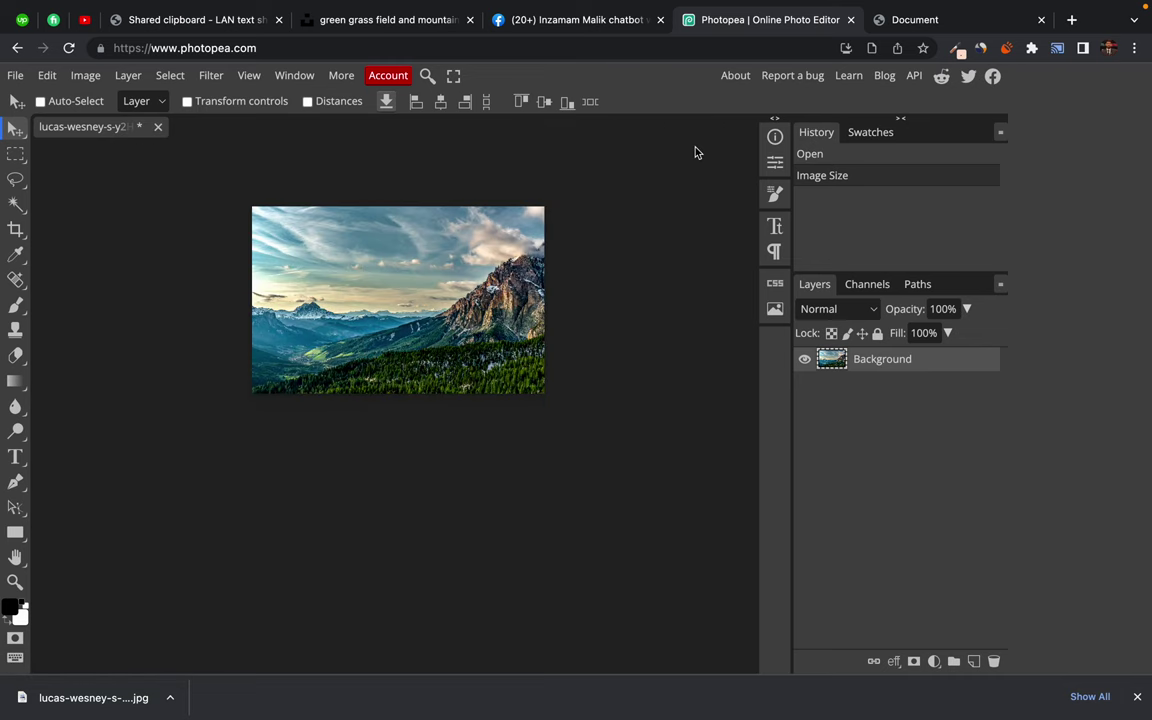
# Switch to Finder and review the exported mountain JPG's file size, dimensions and resolution
pyautogui.press('super+Tab')
pyautogui.press('super+Tab')
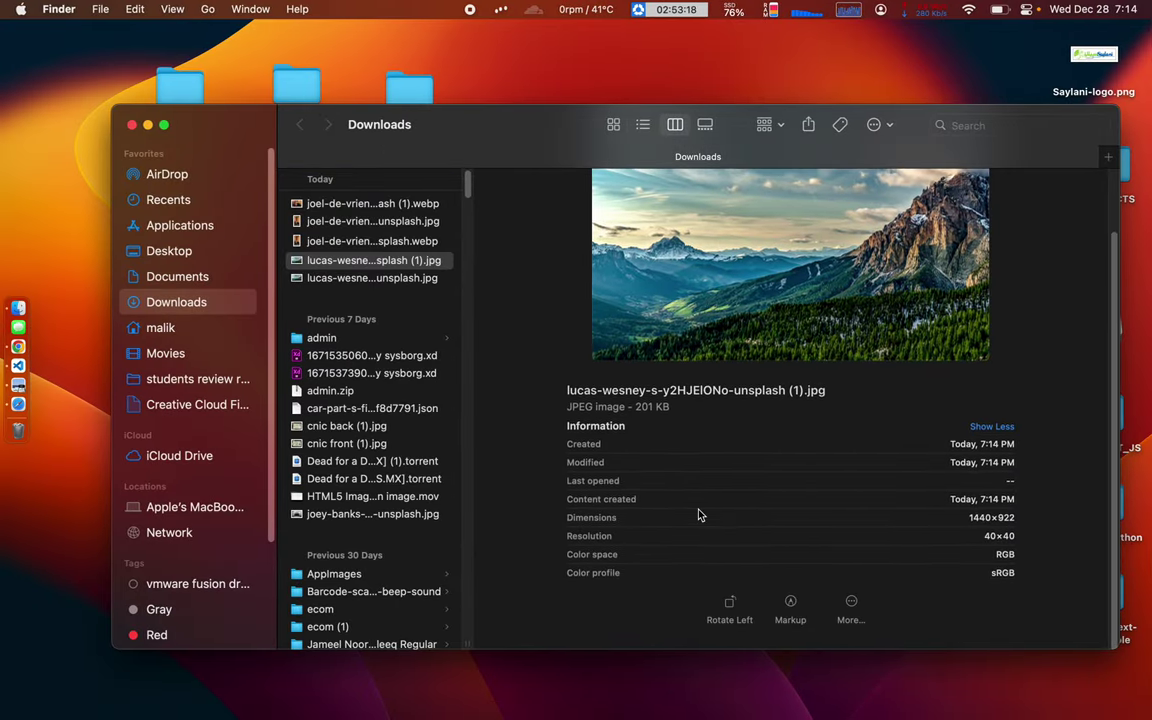
pyautogui.scroll(1, 660, 450)
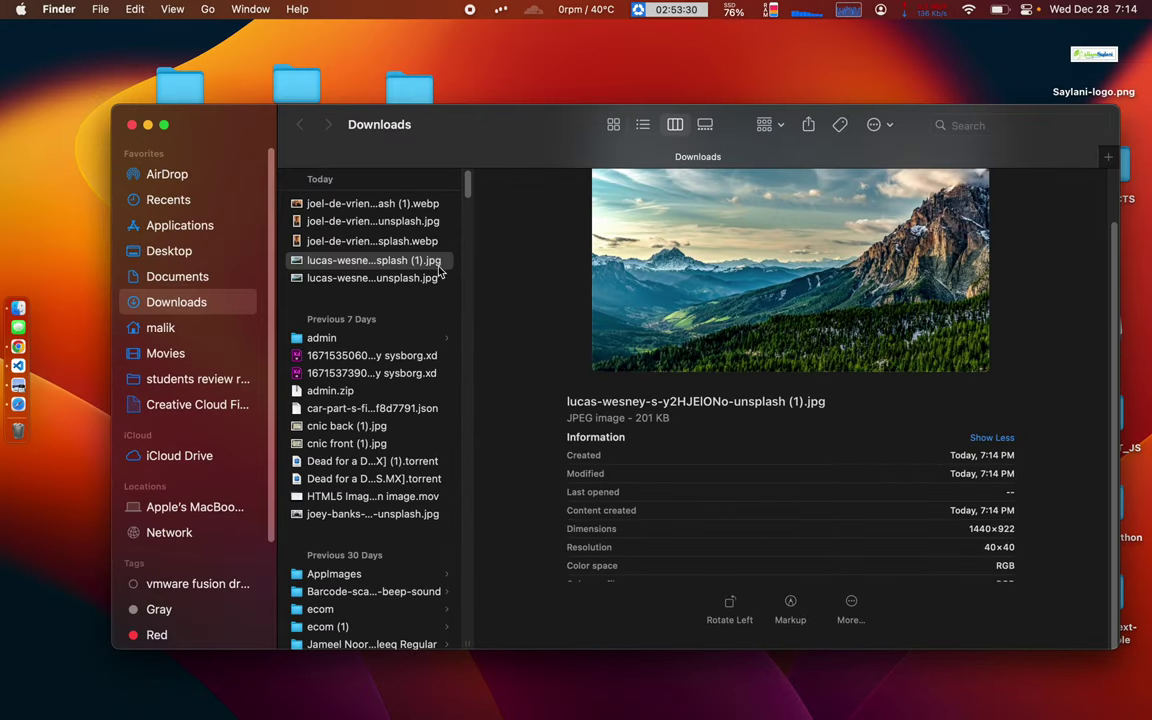
# Open the exported mountain JPG in Preview, examine its pixel quality up close across the cliffs and forest, and close it
pyautogui.doubleClick(438, 265)
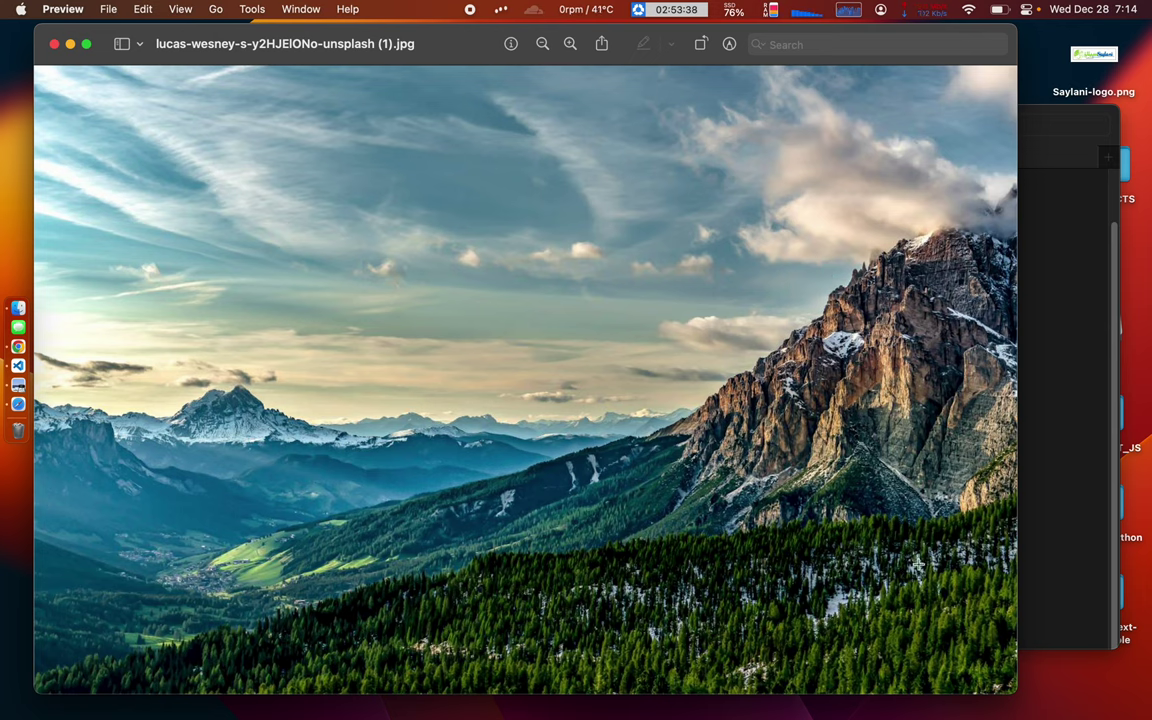
pyautogui.moveTo(912, 550); pyautogui.dragTo(993, 652)
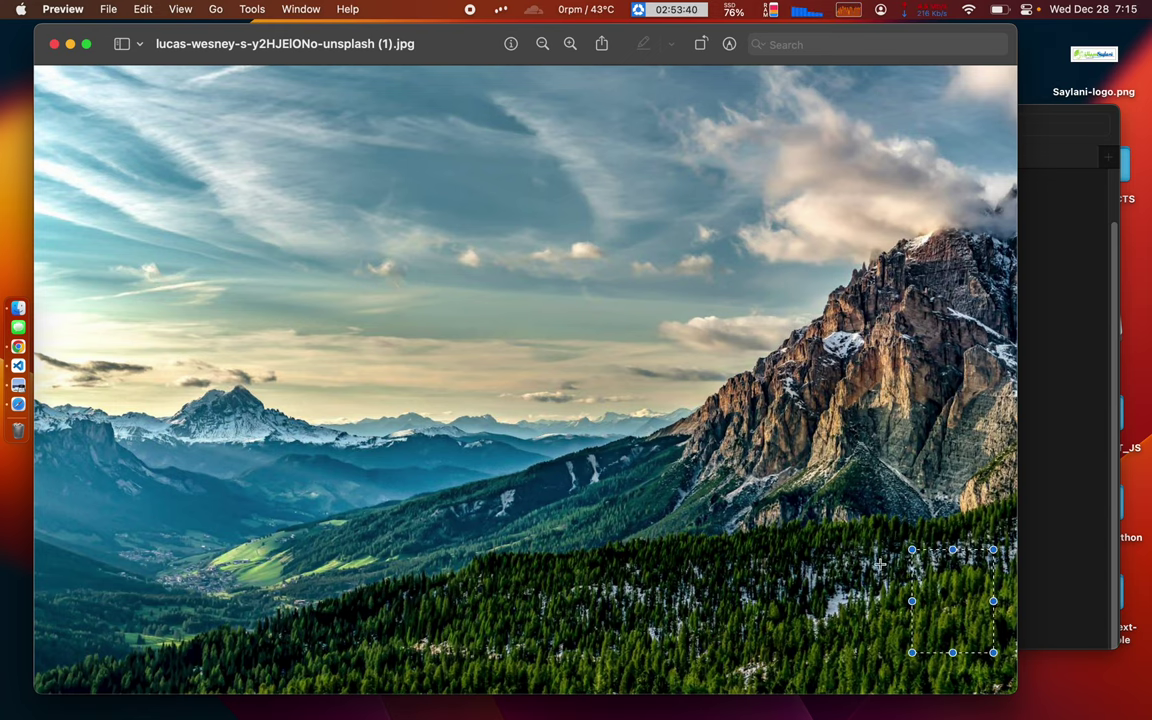
pyautogui.press('super+plus')
pyautogui.press('super+plus')
pyautogui.press('super+plus')
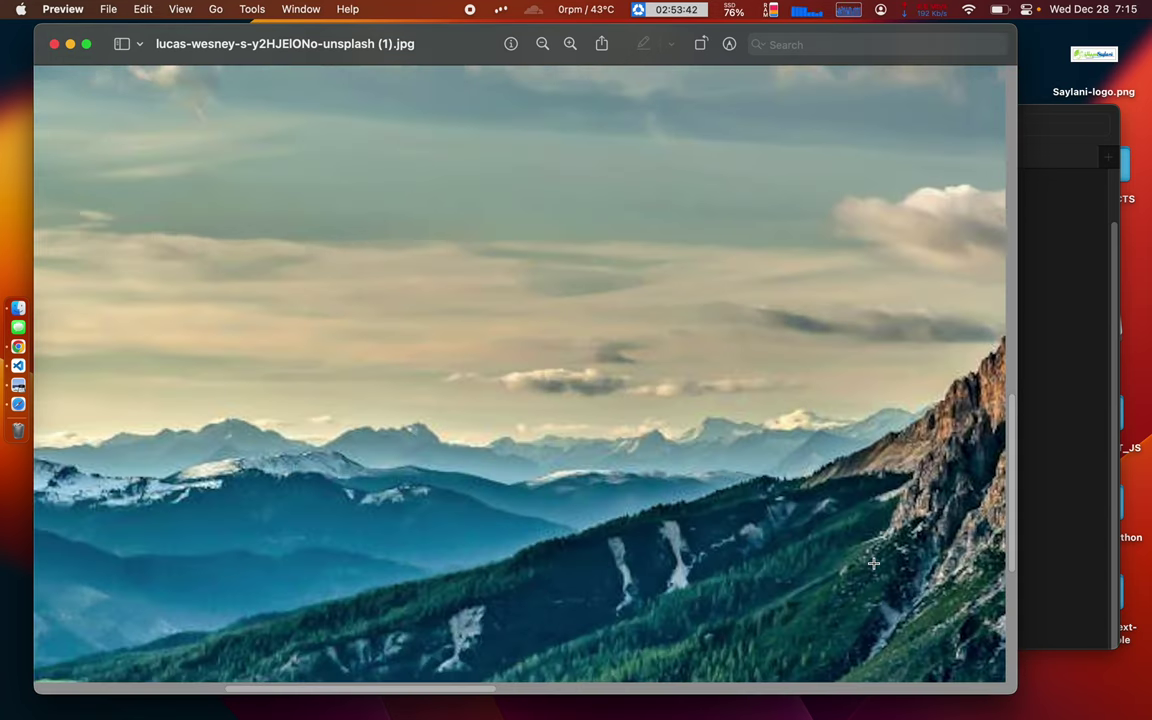
pyautogui.scroll(-5, 921, 580)
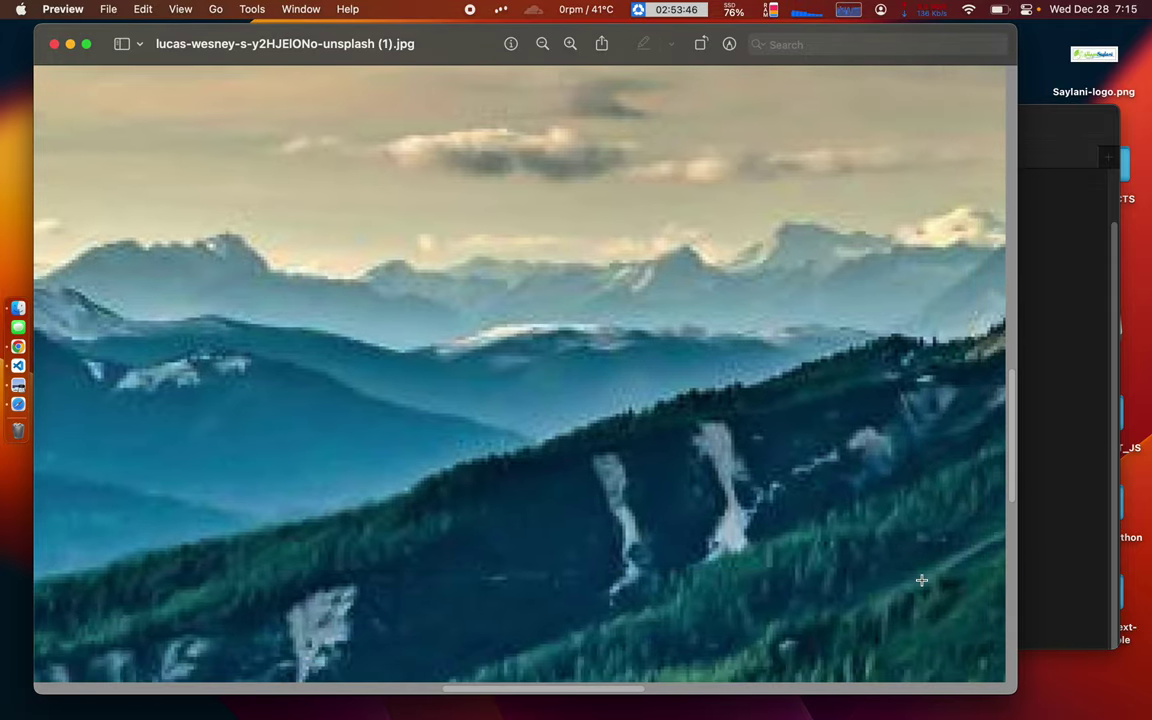
pyautogui.hscroll(10, 921, 580)
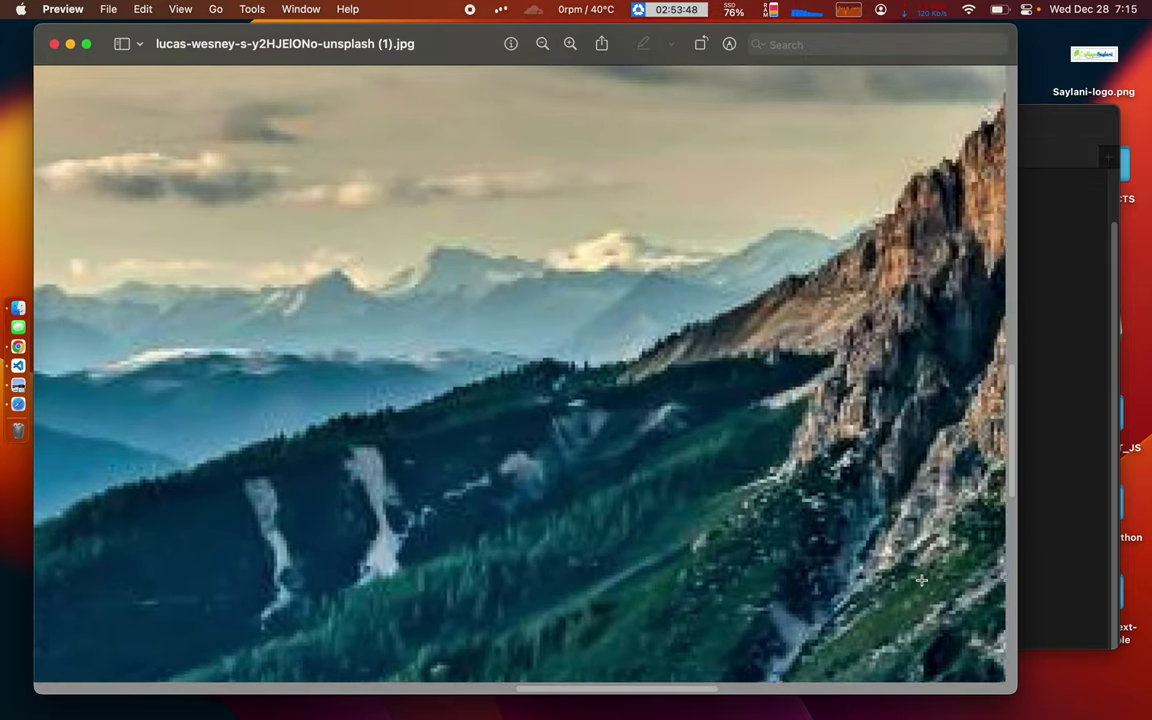
pyautogui.hscroll(5, 921, 580)
pyautogui.scroll(5, 921, 580)
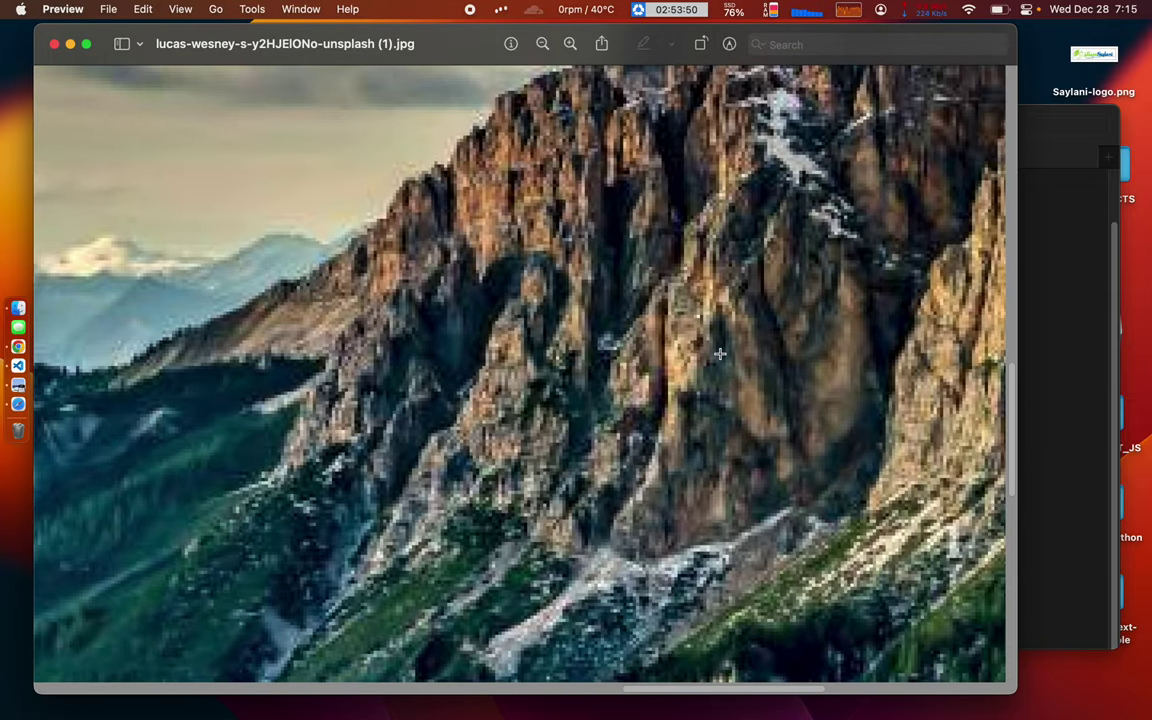
pyautogui.scroll(-10, 719, 353)
pyautogui.hscroll(8, 719, 353)
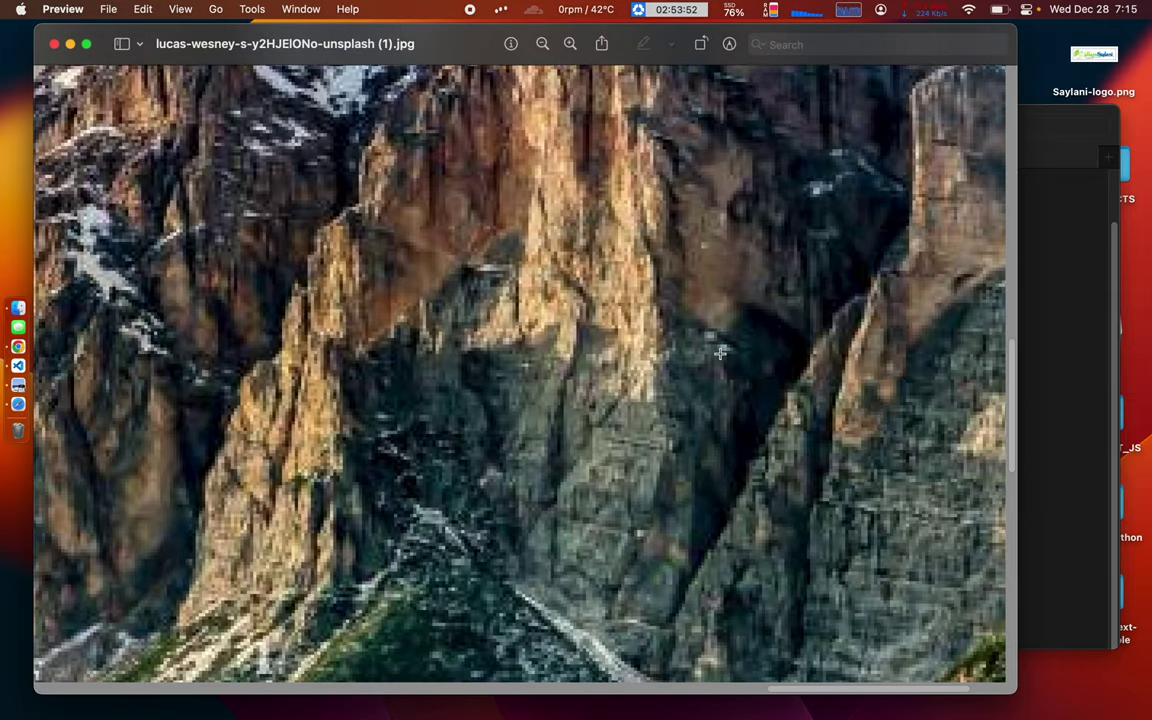
pyautogui.scroll(-15, 719, 353)
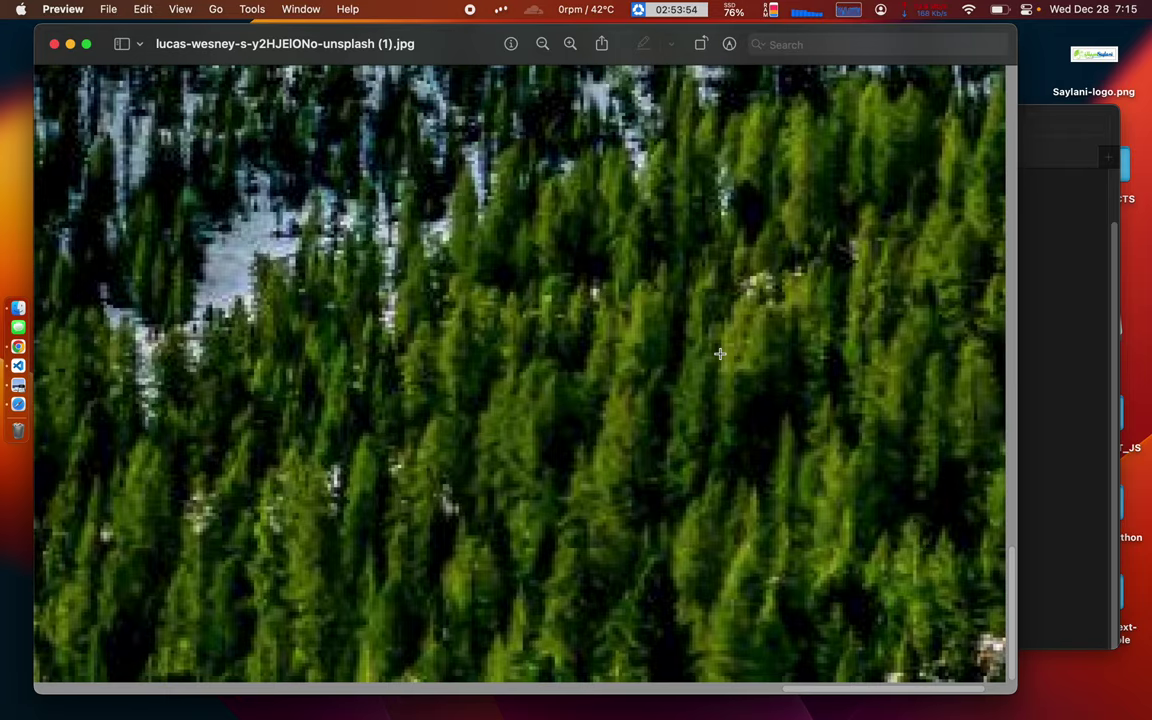
pyautogui.scroll(-10, 719, 353)
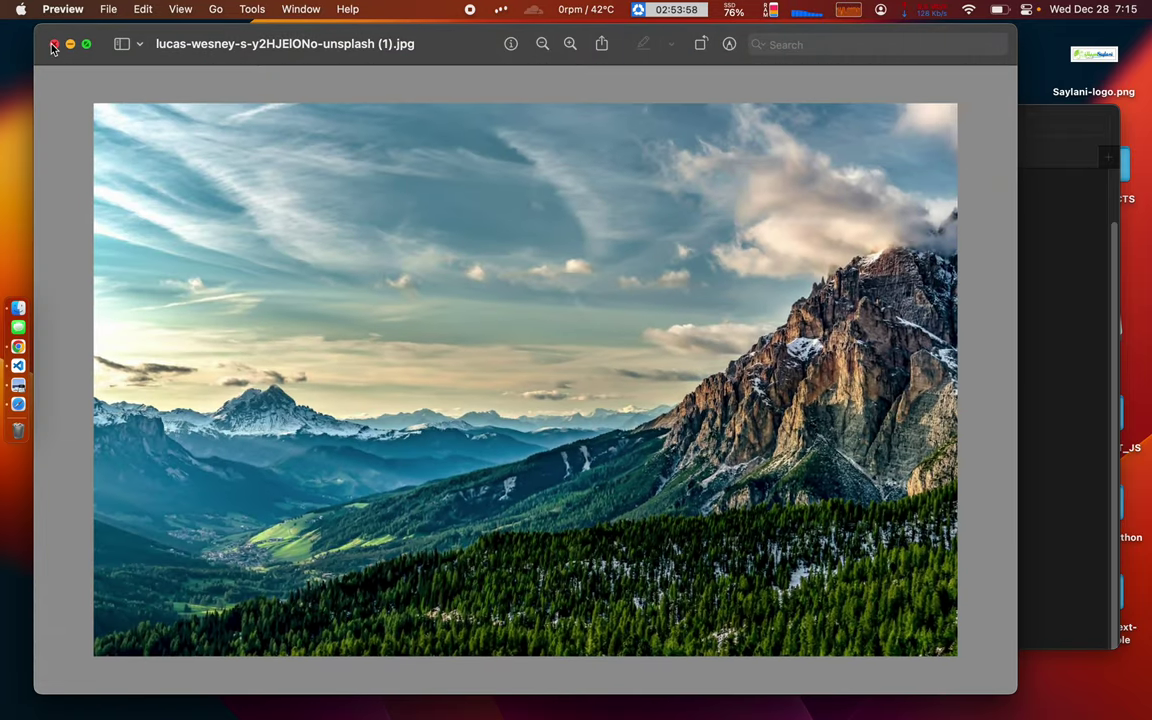
pyautogui.click(54, 44)
# Select the exported mountain copy ending in "(1).jpg" in the Downloads folder and move it to the Trash
pyautogui.click(347, 265)
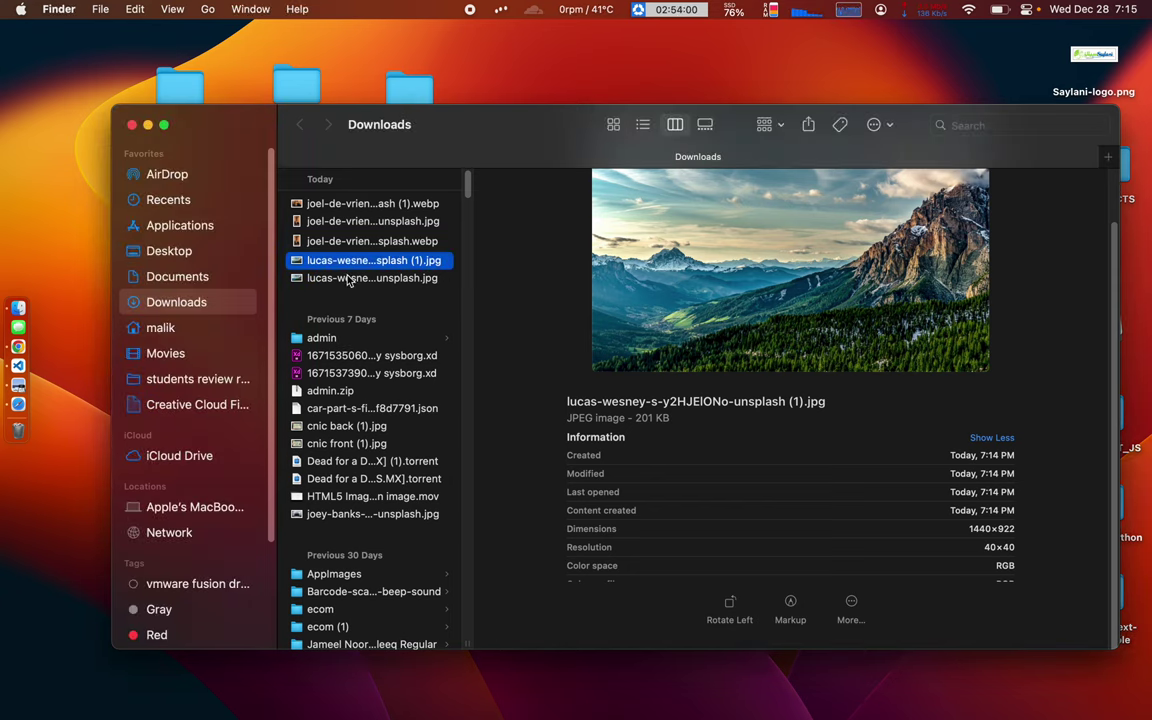
pyautogui.hotkey('alt', 'Down')
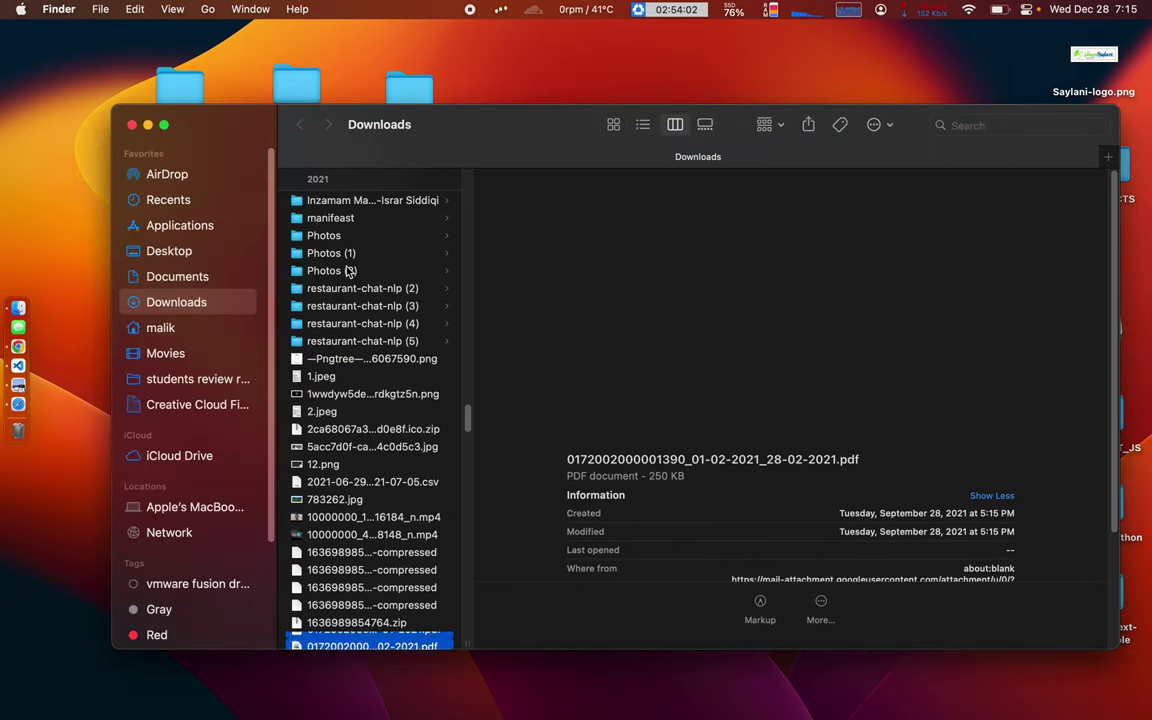
pyautogui.scroll(5, 347, 270)
pyautogui.scroll(10, 347, 270)
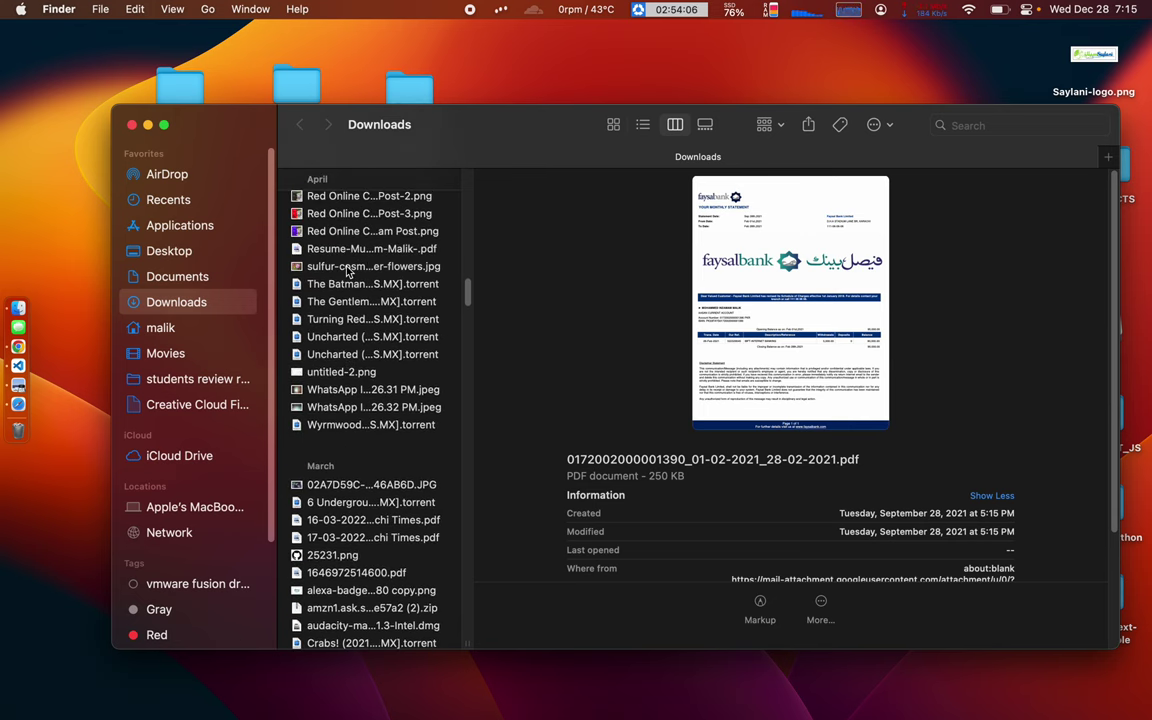
pyautogui.press('Down')
pyautogui.hotkey('alt', 'Up')
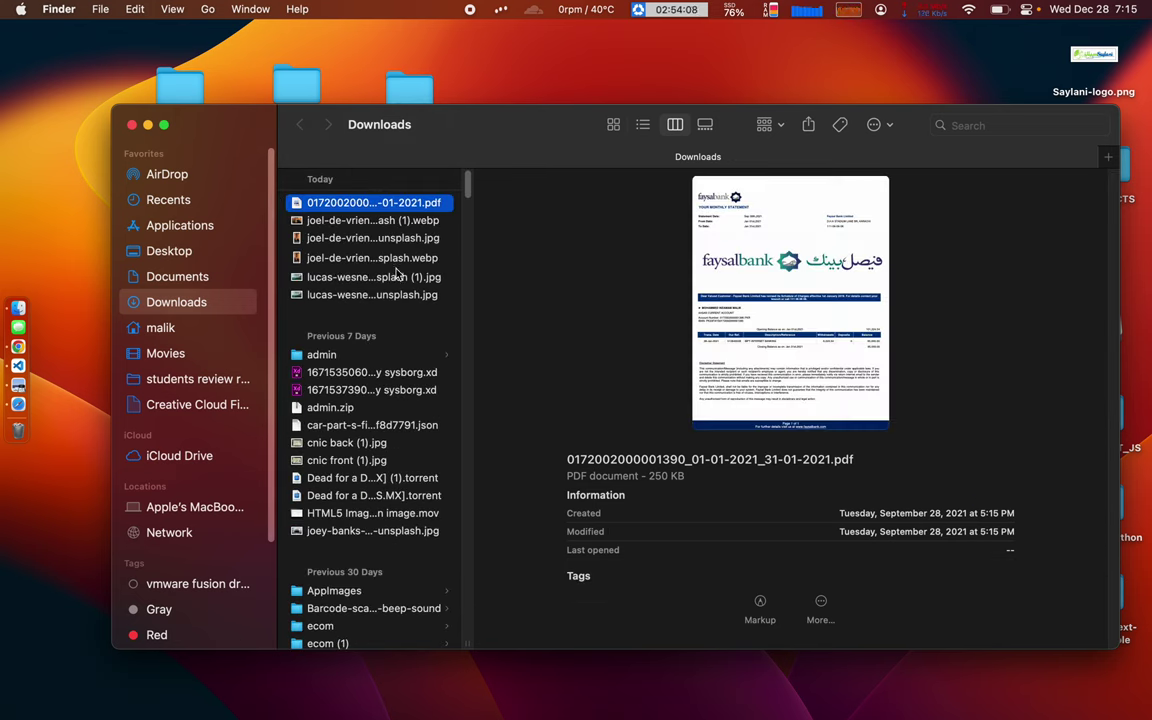
pyautogui.press('Down')
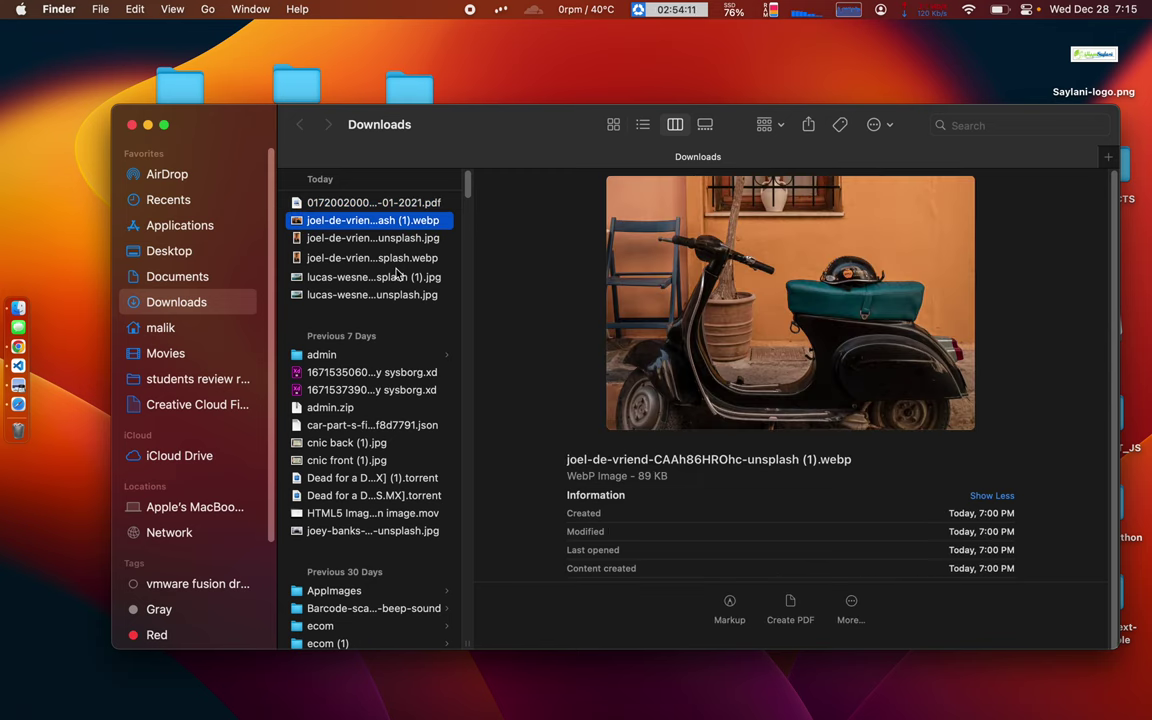
pyautogui.scroll(-1, 397, 273)
pyautogui.press('Down')
pyautogui.press('Down')
pyautogui.press('Down')
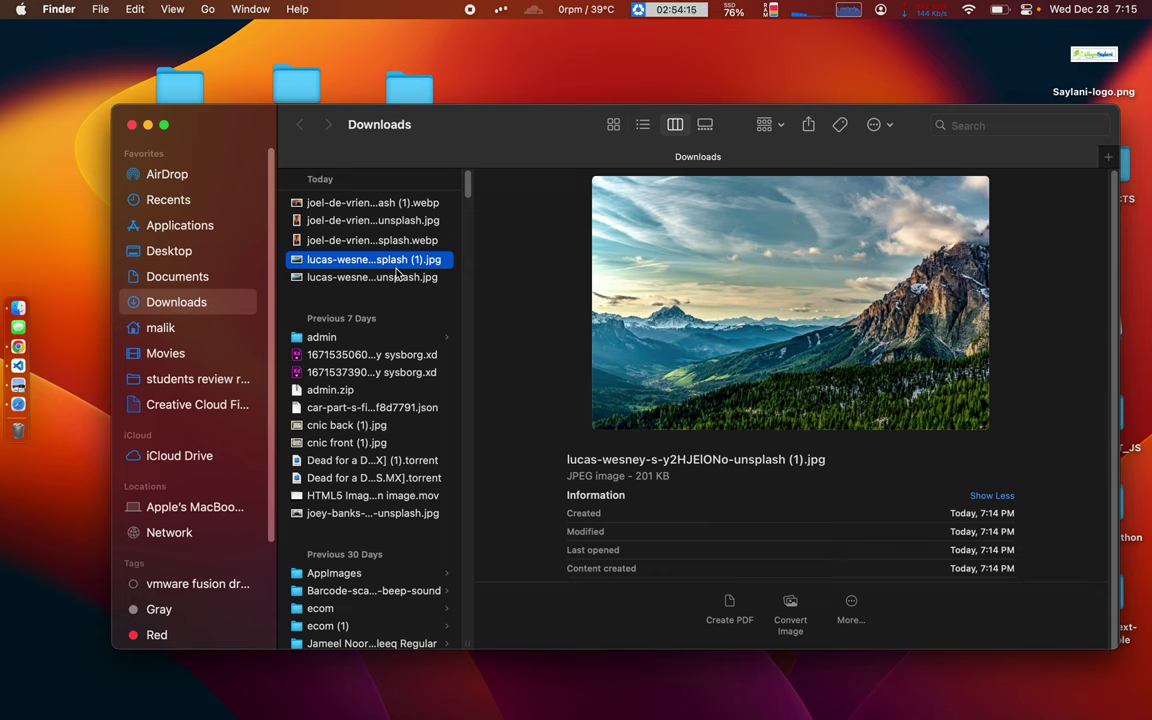
pyautogui.press('super+BackSpace')
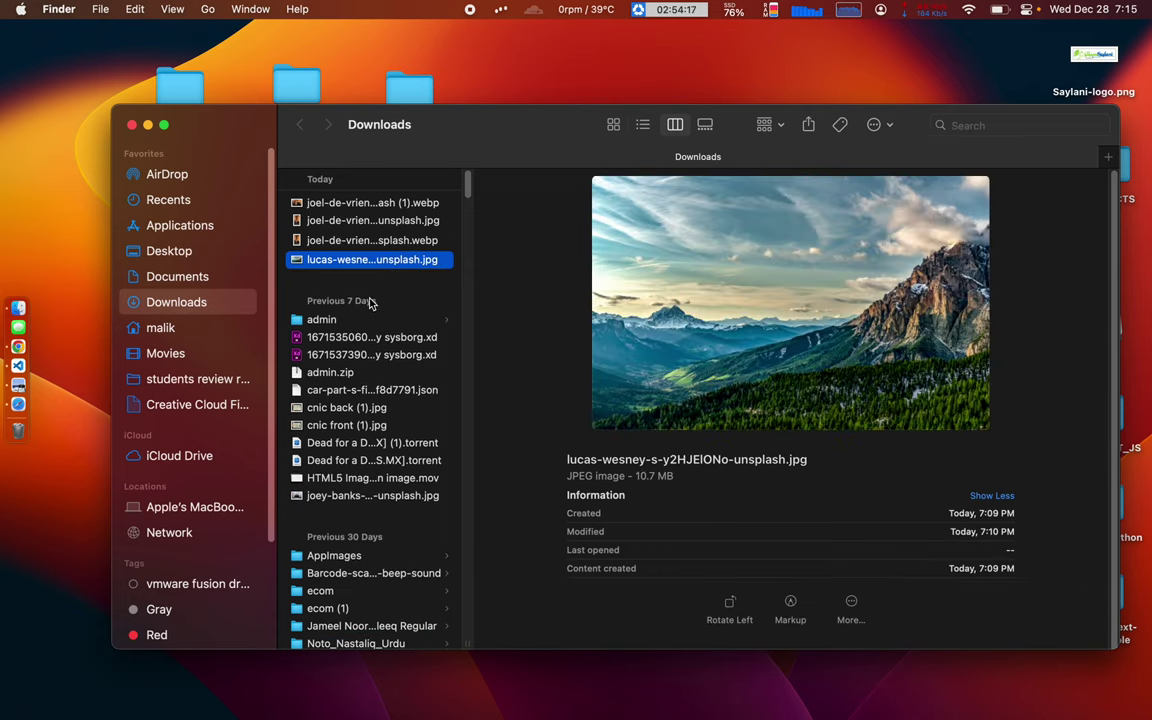
# Return to Photopea in Chrome and undo the Image Size change on the mountain photo
pyautogui.press('Up')
pyautogui.hotkey('ctrl', 'Right')
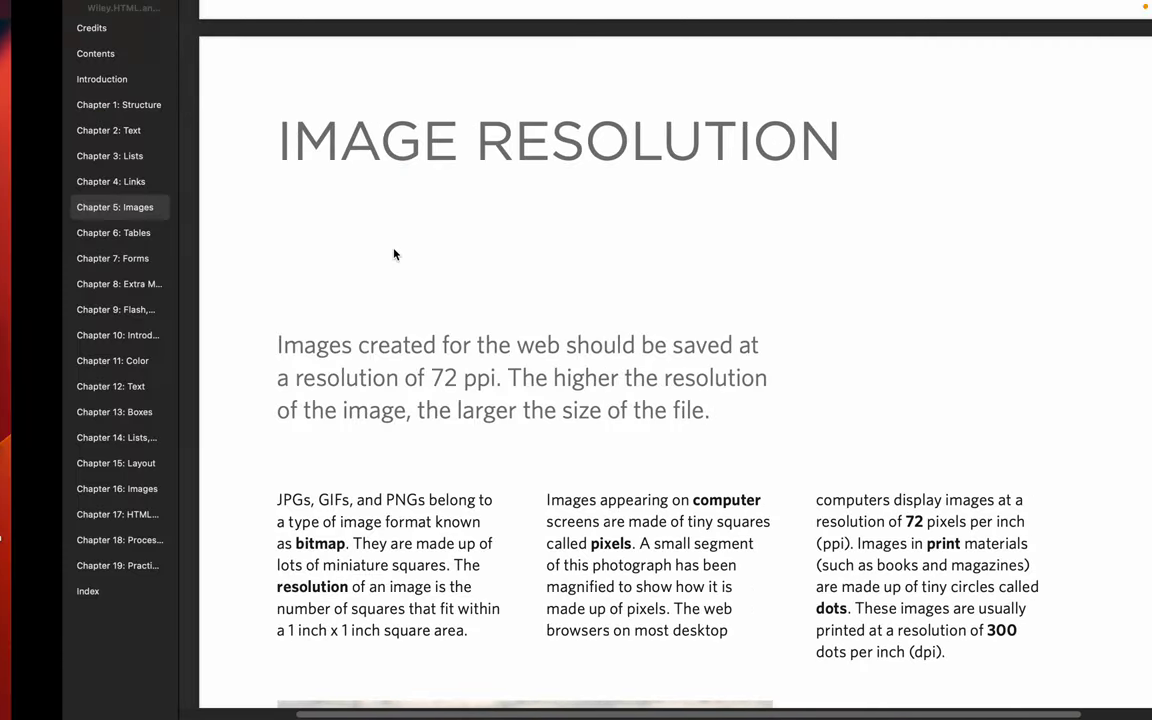
pyautogui.hotkey('ctrl', 'Right')
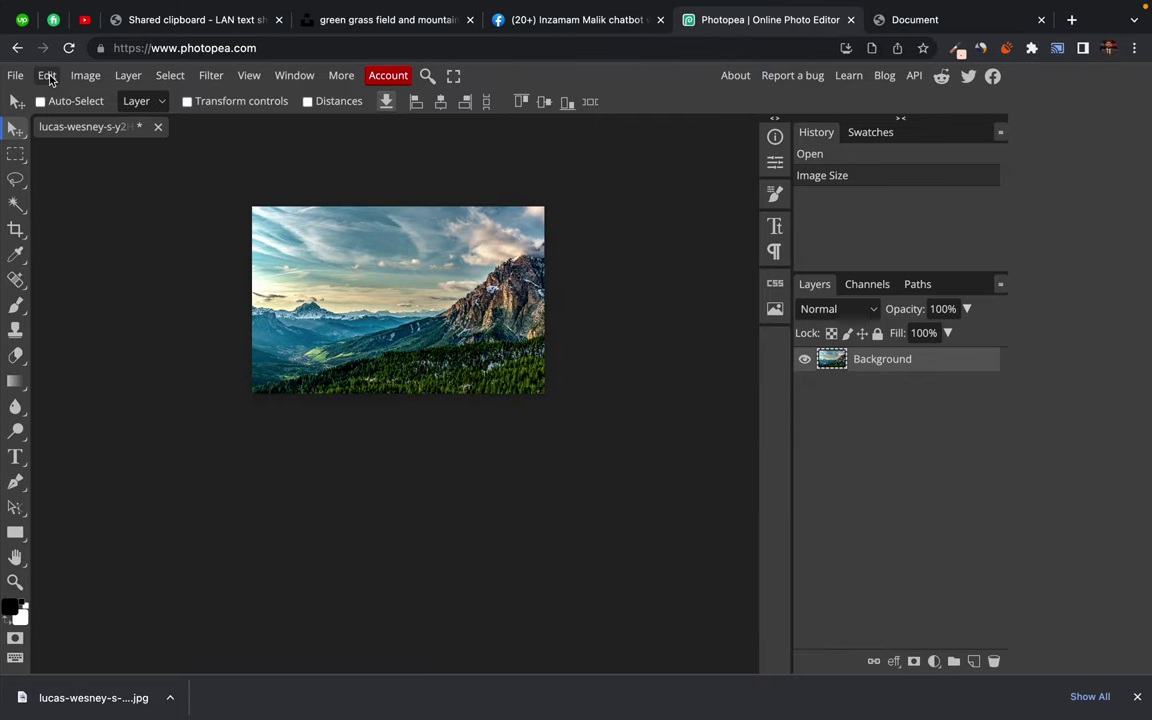
pyautogui.press('super+z')
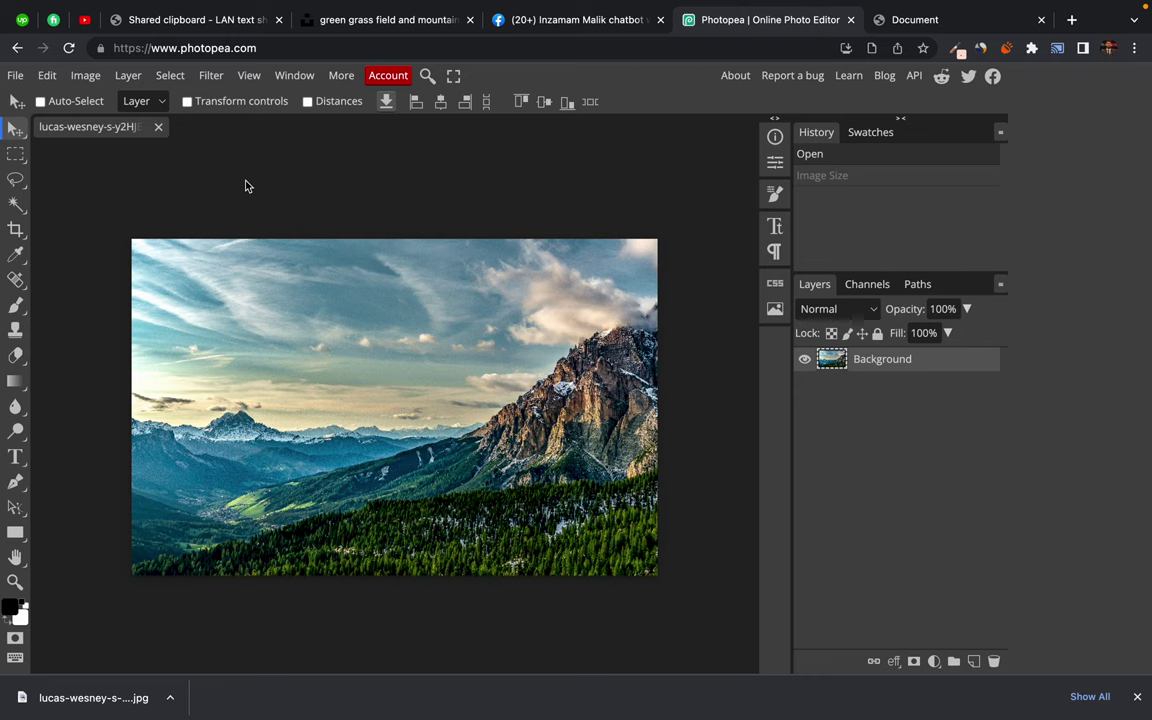
# Start a JPG export of the full-size mountain photo, examine the cliff detail in its preview, and set the quality to 90%
pyautogui.click(15, 75)
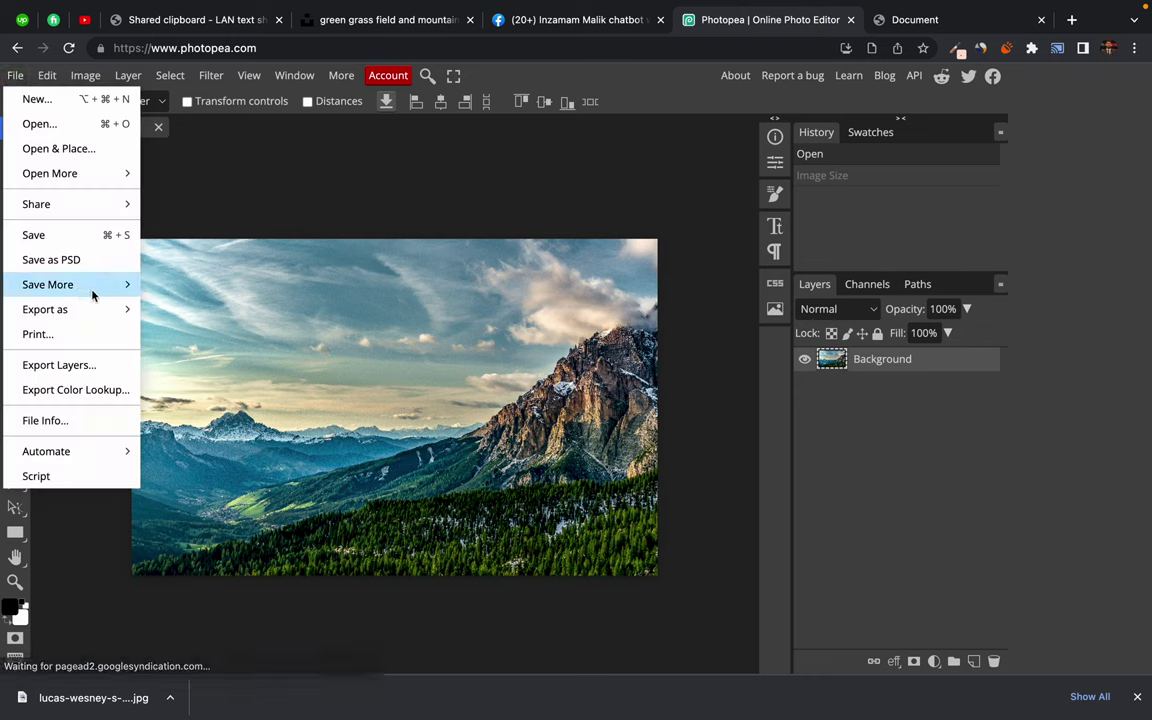
pyautogui.moveTo(102, 313)
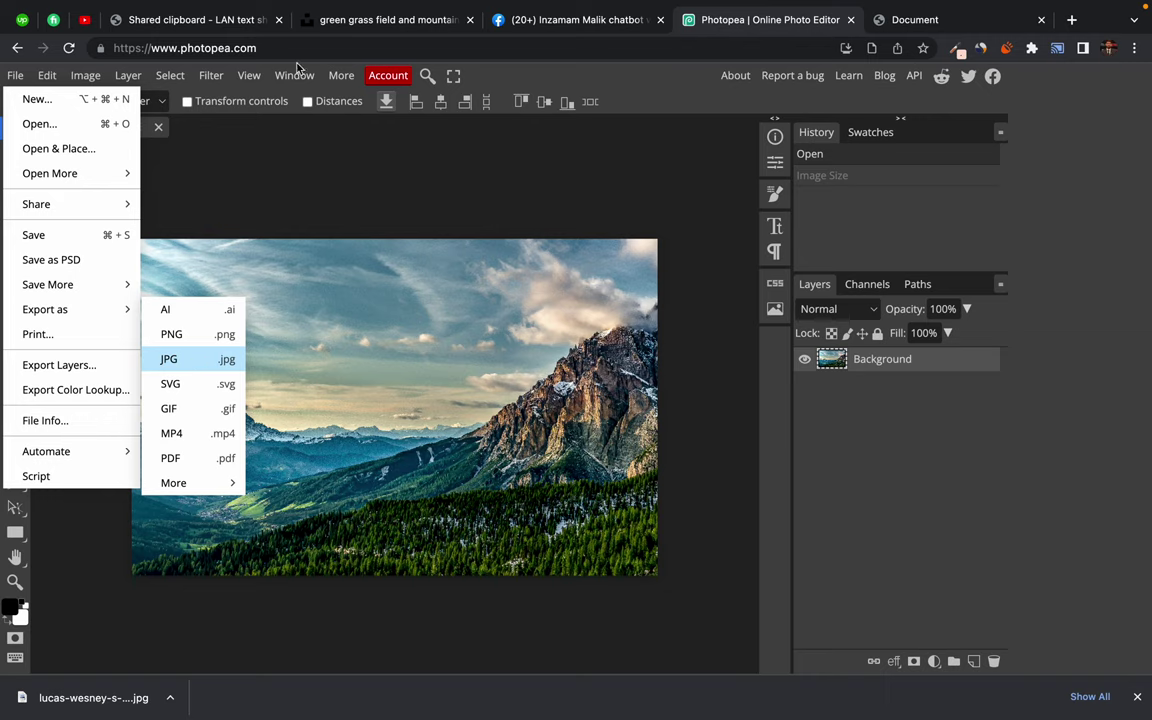
pyautogui.moveTo(418, 8)
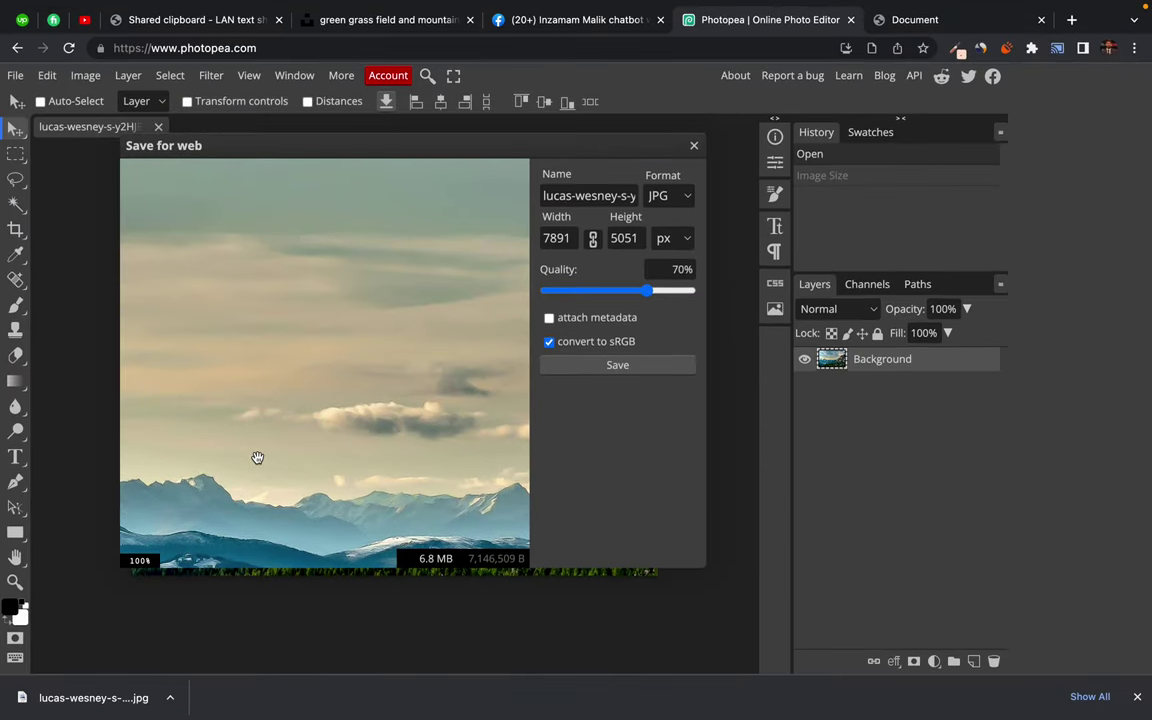
pyautogui.moveTo(424, 411); pyautogui.dragTo(110, 197)
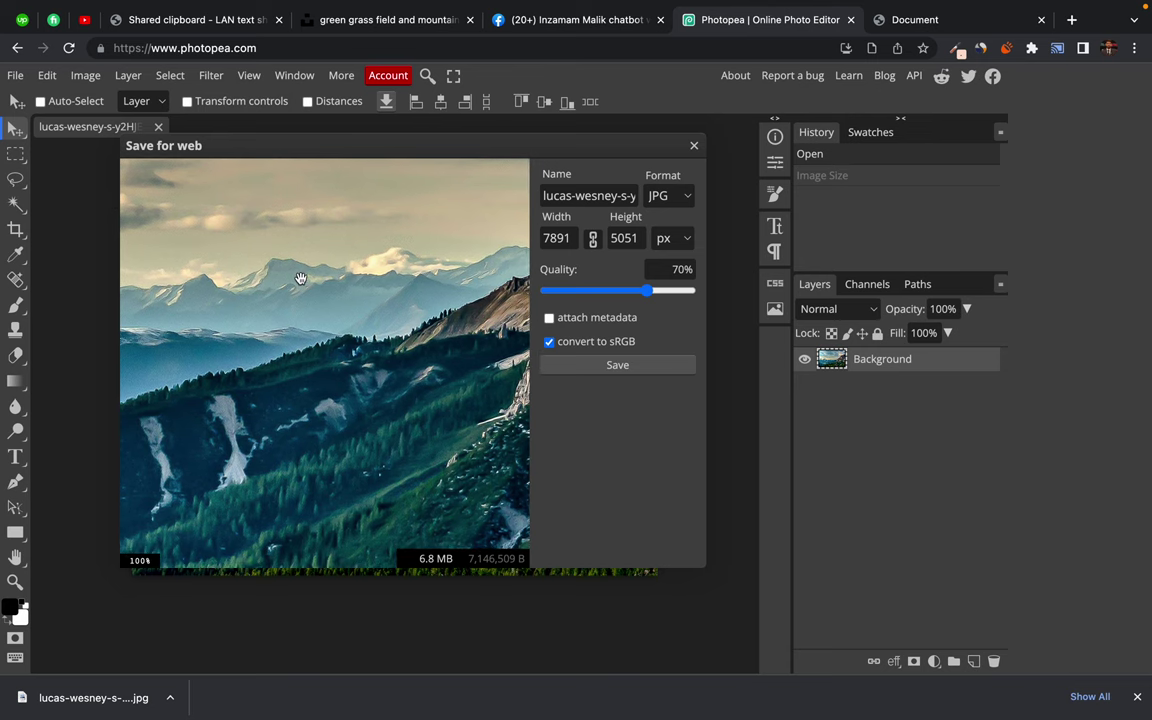
pyautogui.moveTo(300, 278); pyautogui.dragTo(250, 290)
pyautogui.moveTo(350, 310); pyautogui.dragTo(144, 362)
pyautogui.moveTo(341, 239); pyautogui.dragTo(219, 244)
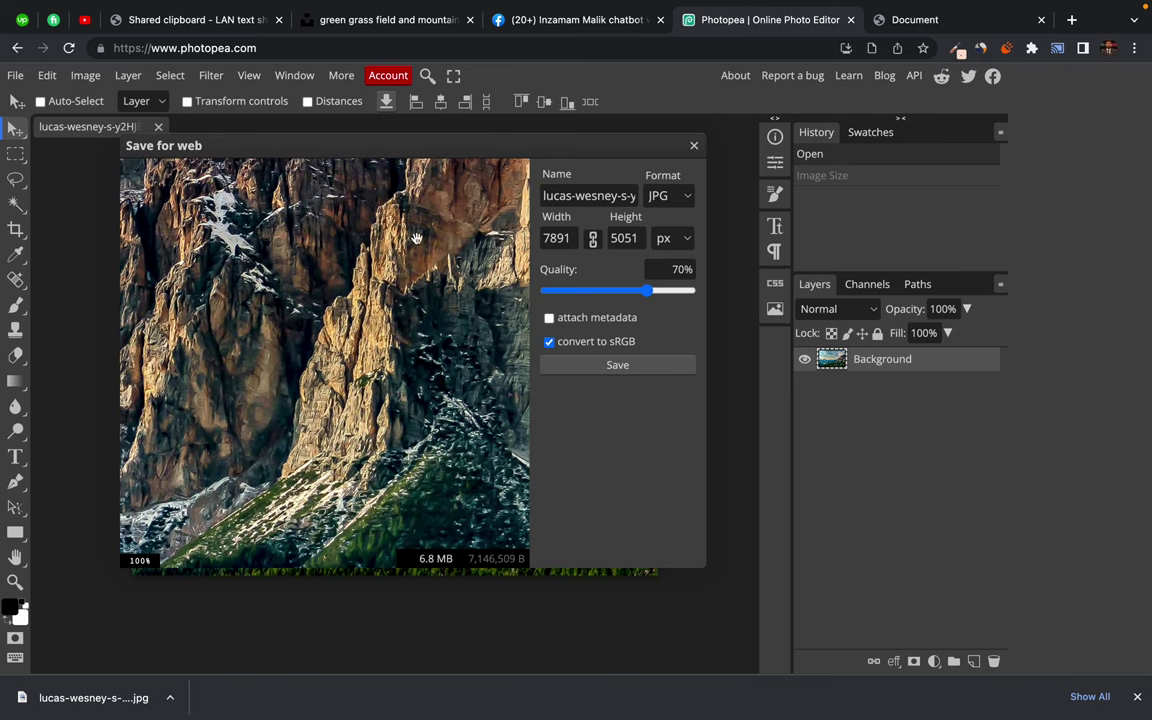
pyautogui.moveTo(428, 218); pyautogui.dragTo(312, 188)
pyautogui.moveTo(399, 336); pyautogui.dragTo(328, 332)
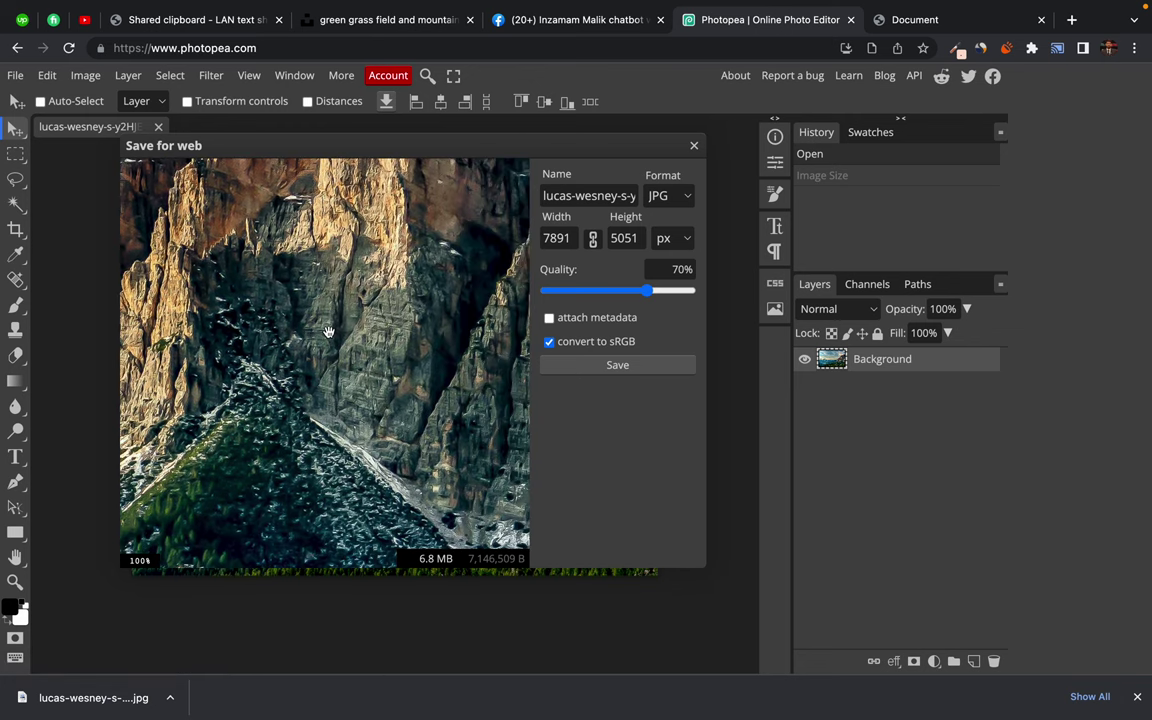
pyautogui.moveTo(647, 290); pyautogui.dragTo(676, 292)
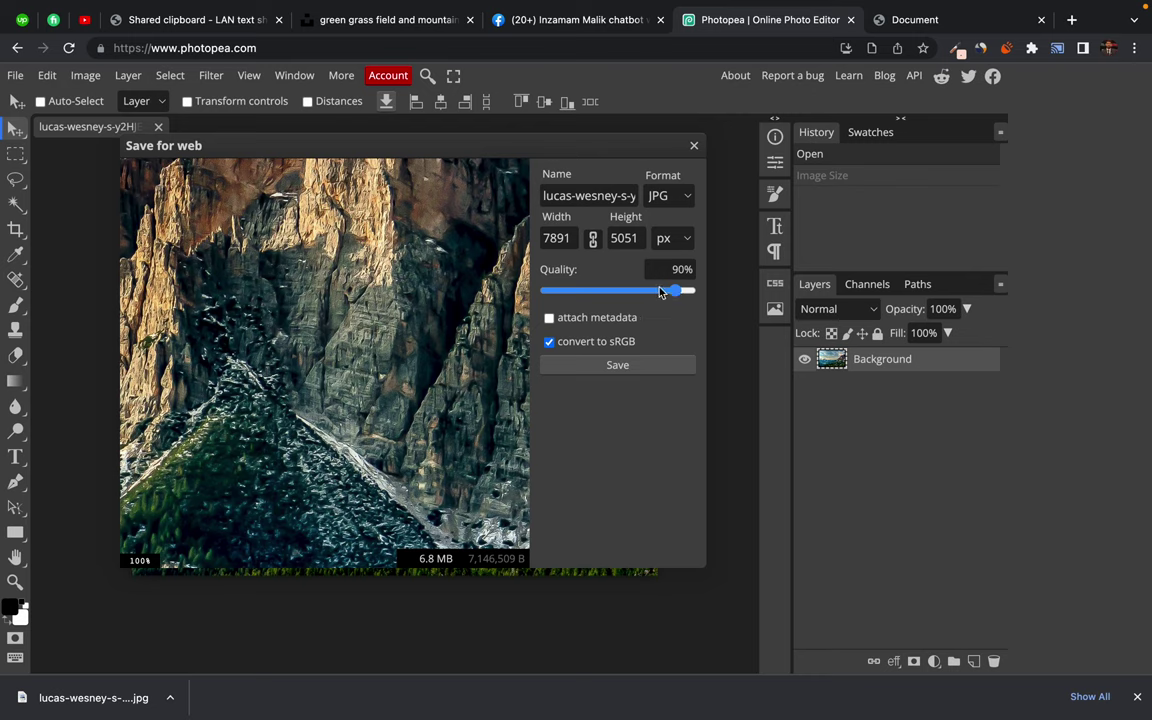
# Switch to the Unsplash tab, view the mountain photo enlarged, and go back to the landscape nature search results
pyautogui.click(310, 20)
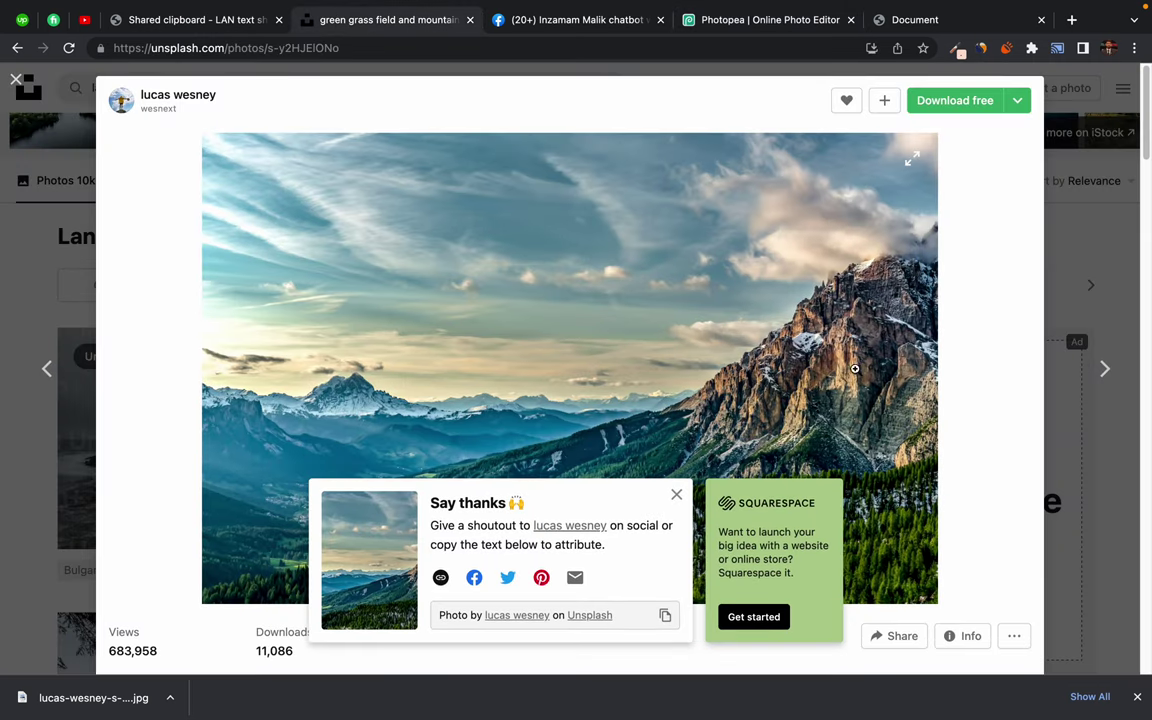
pyautogui.click(884, 368)
pyautogui.click(803, 335)
pyautogui.click(783, 397)
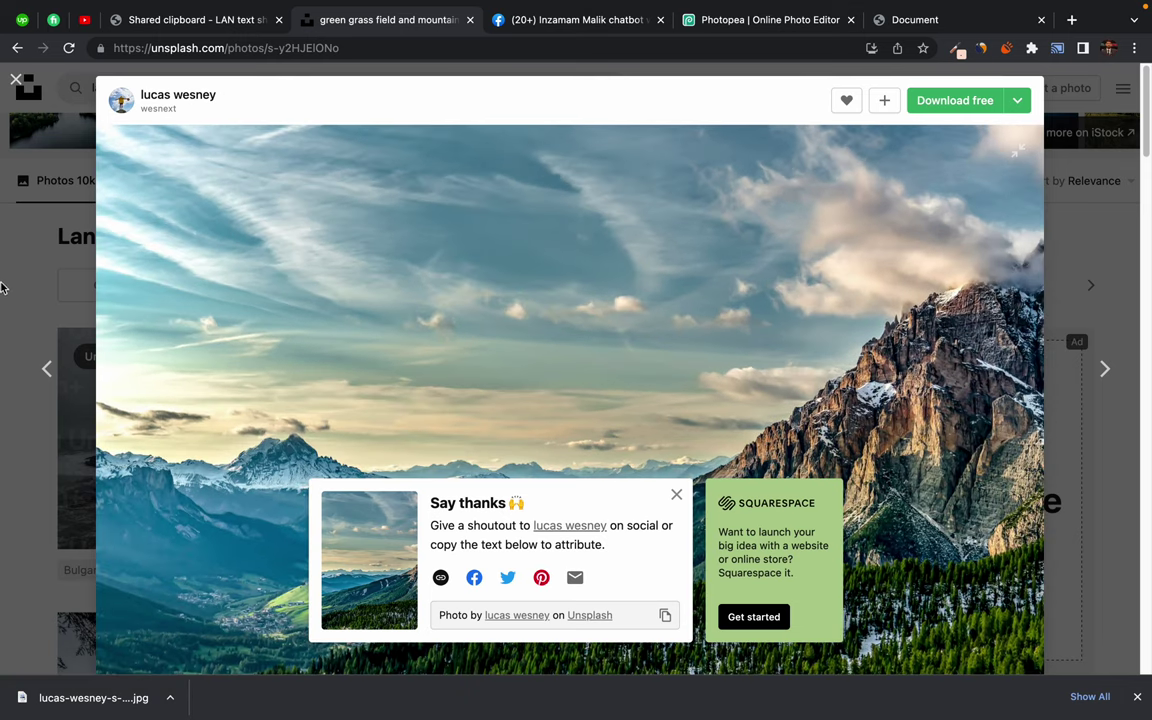
pyautogui.click(41, 305)
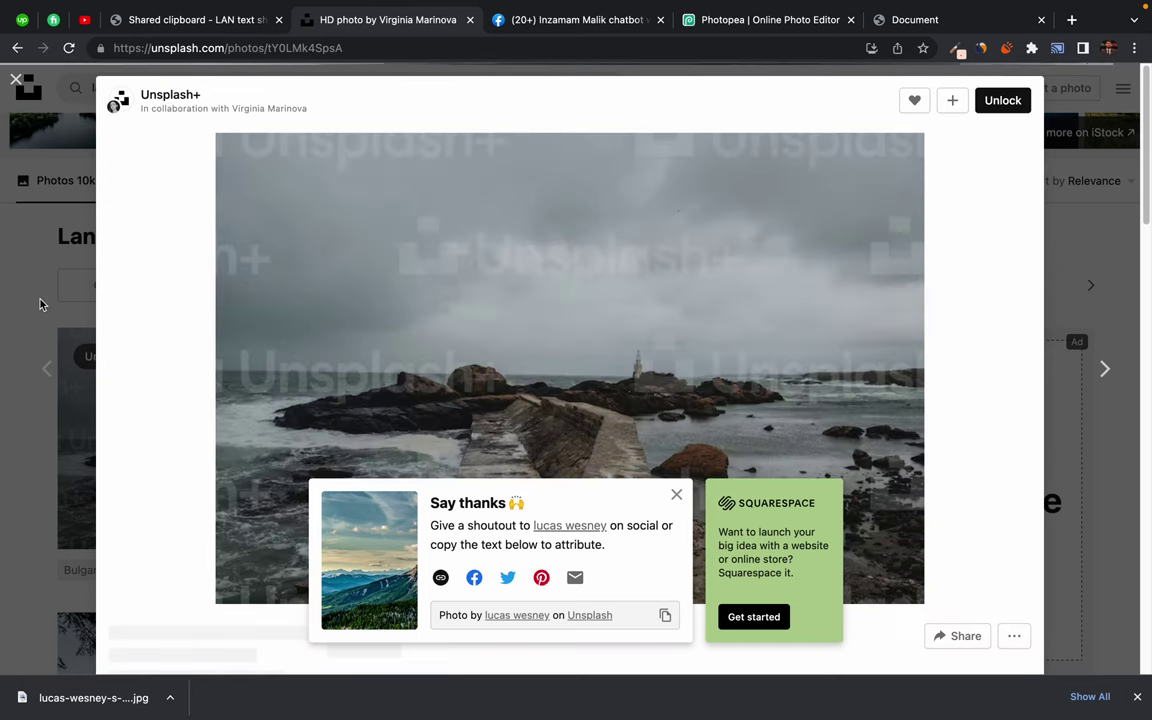
pyautogui.scroll(-2, 924, 254)
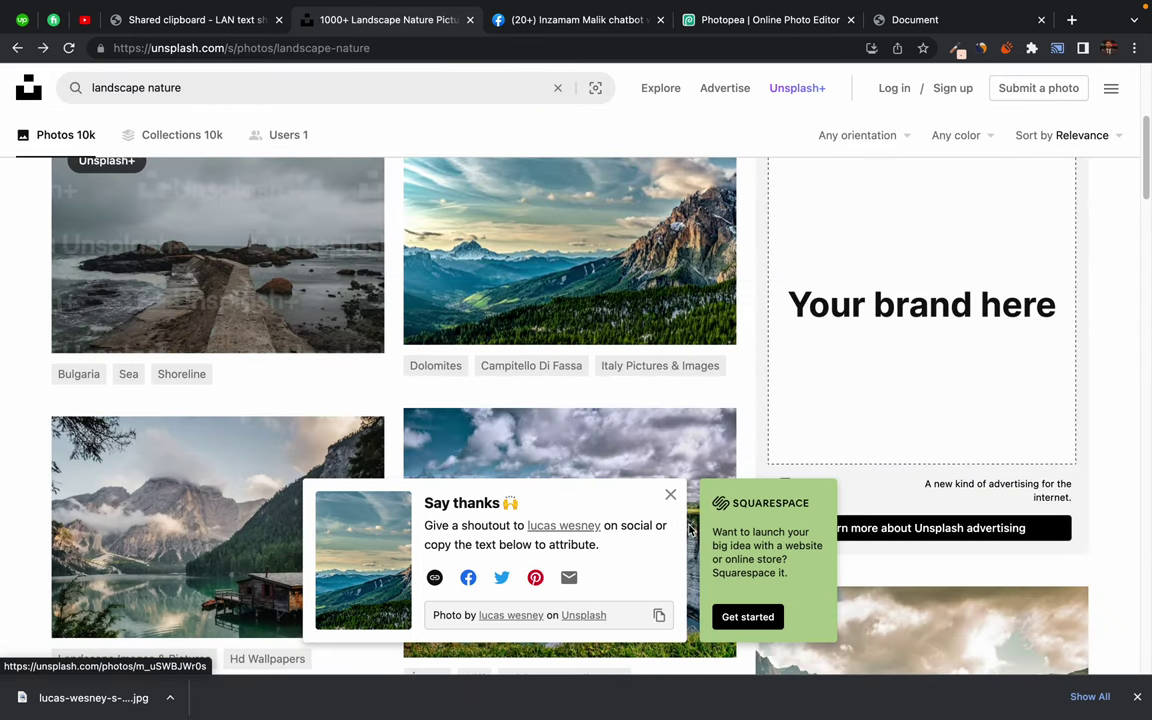
# Dismiss the thank-you notice and download bar, and view the green grass field photo with trees from the search results enlarged
pyautogui.click(671, 494)
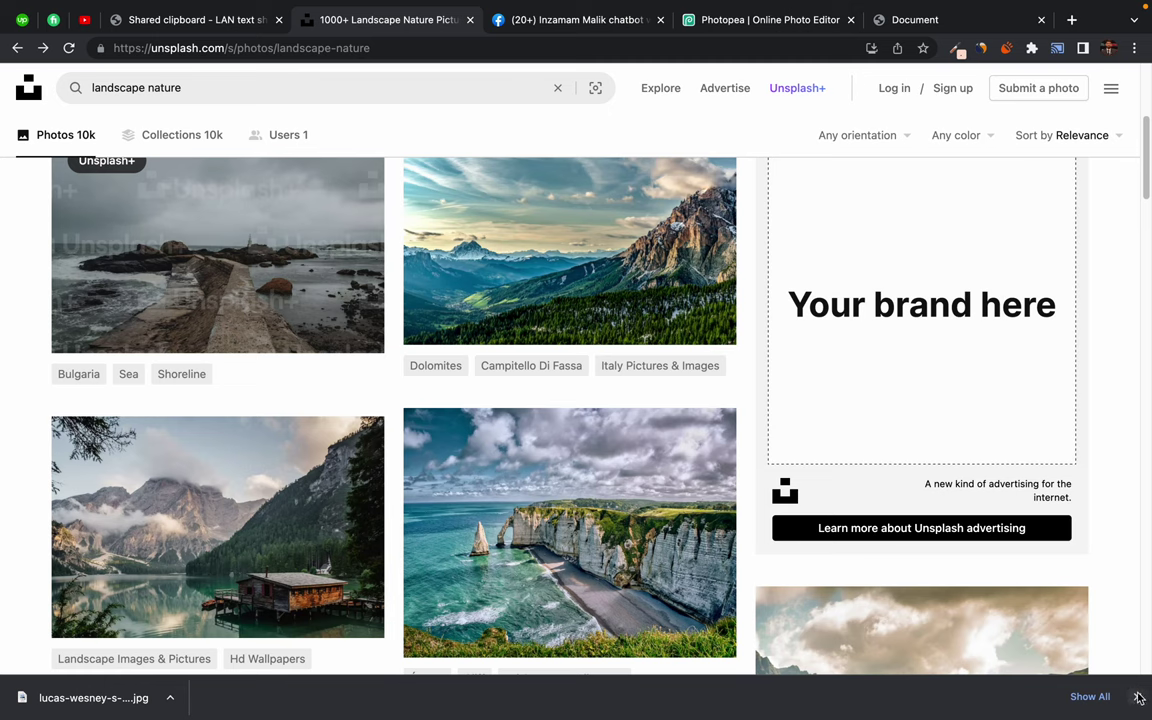
pyautogui.click(1138, 697)
pyautogui.scroll(-5, 527, 540)
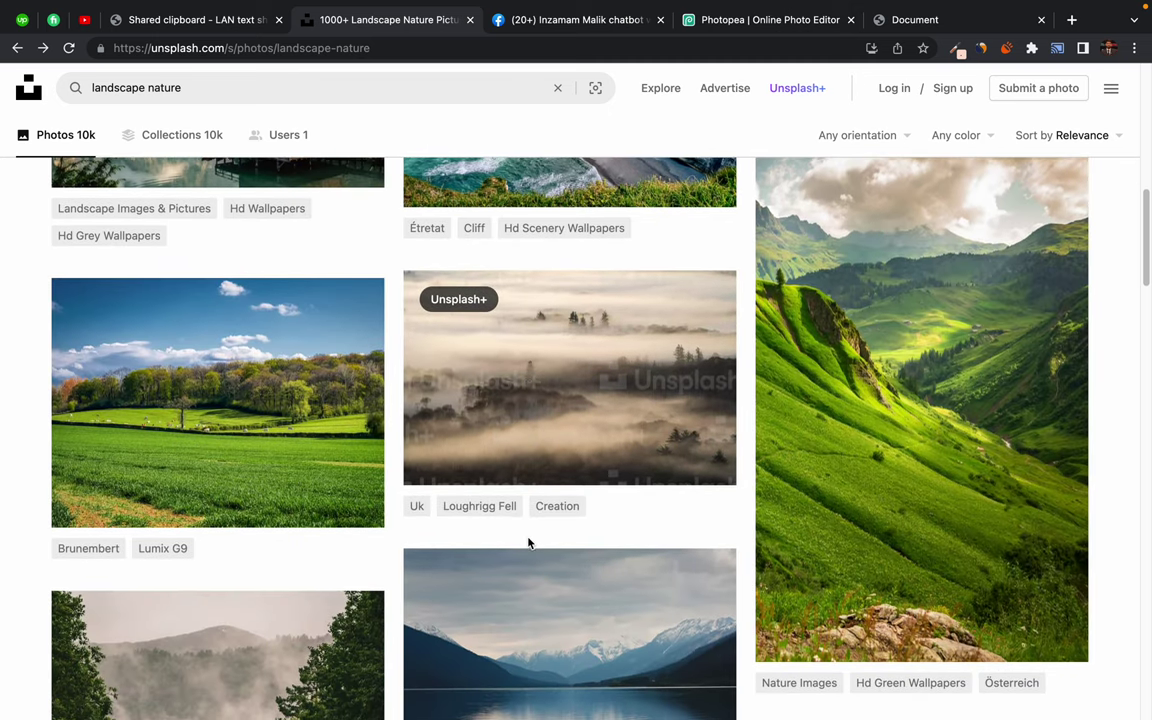
pyautogui.click(244, 420)
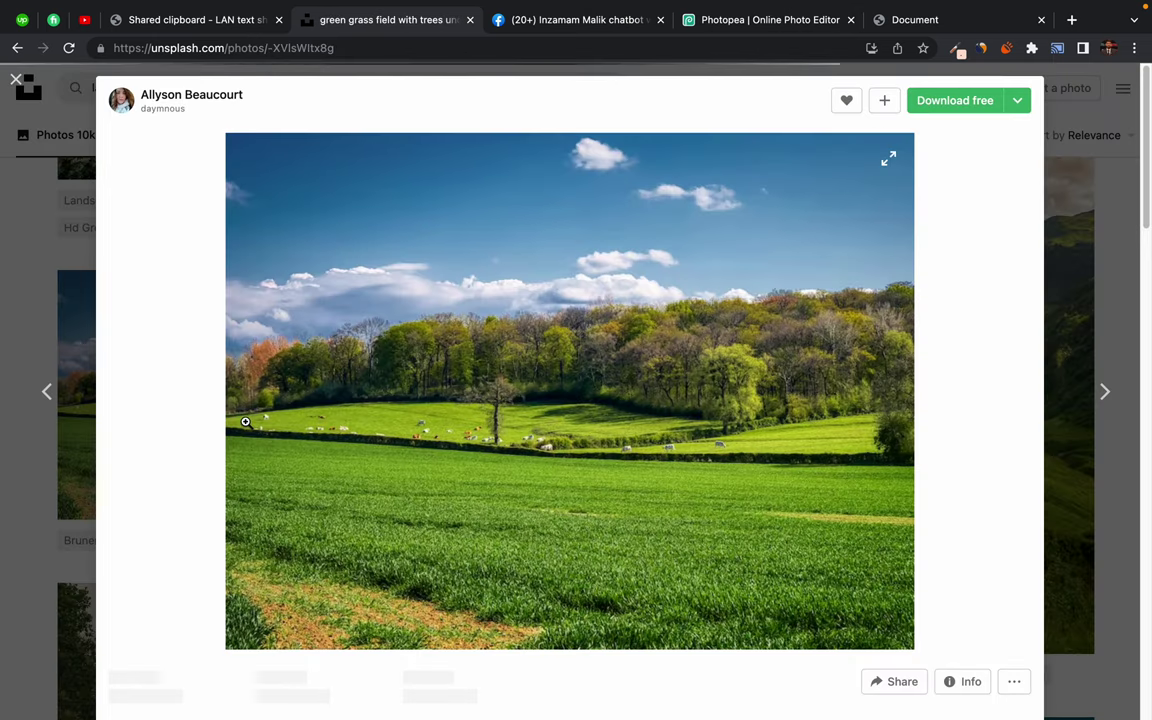
pyautogui.click(751, 377)
pyautogui.scroll(-2, 810, 504)
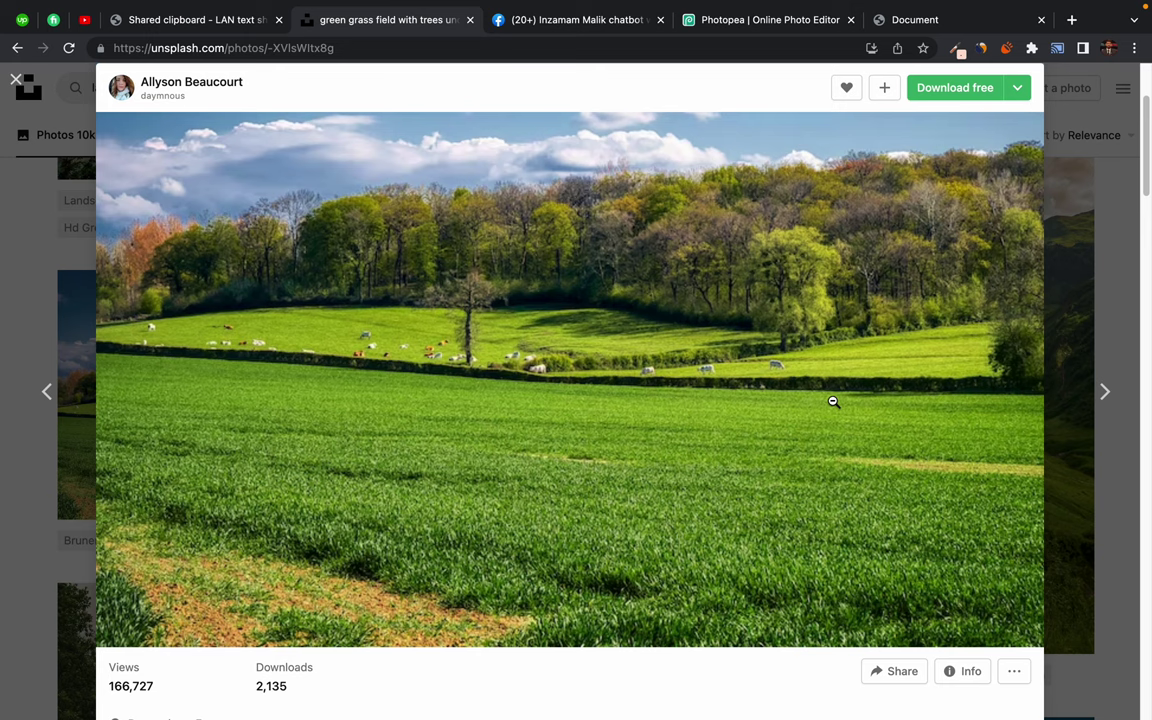
# Examine the field photo's details and a related iStock farm landscape, and return to the photo on Unsplash
pyautogui.scroll(-5, 833, 401)
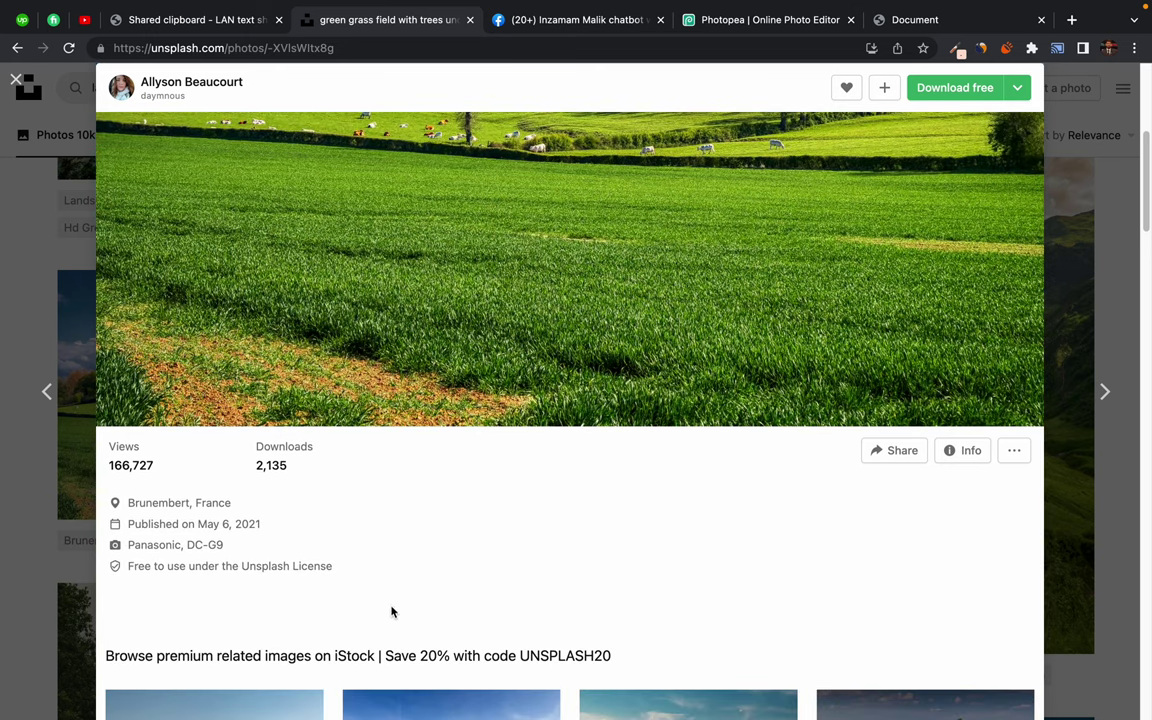
pyautogui.scroll(-5, 392, 612)
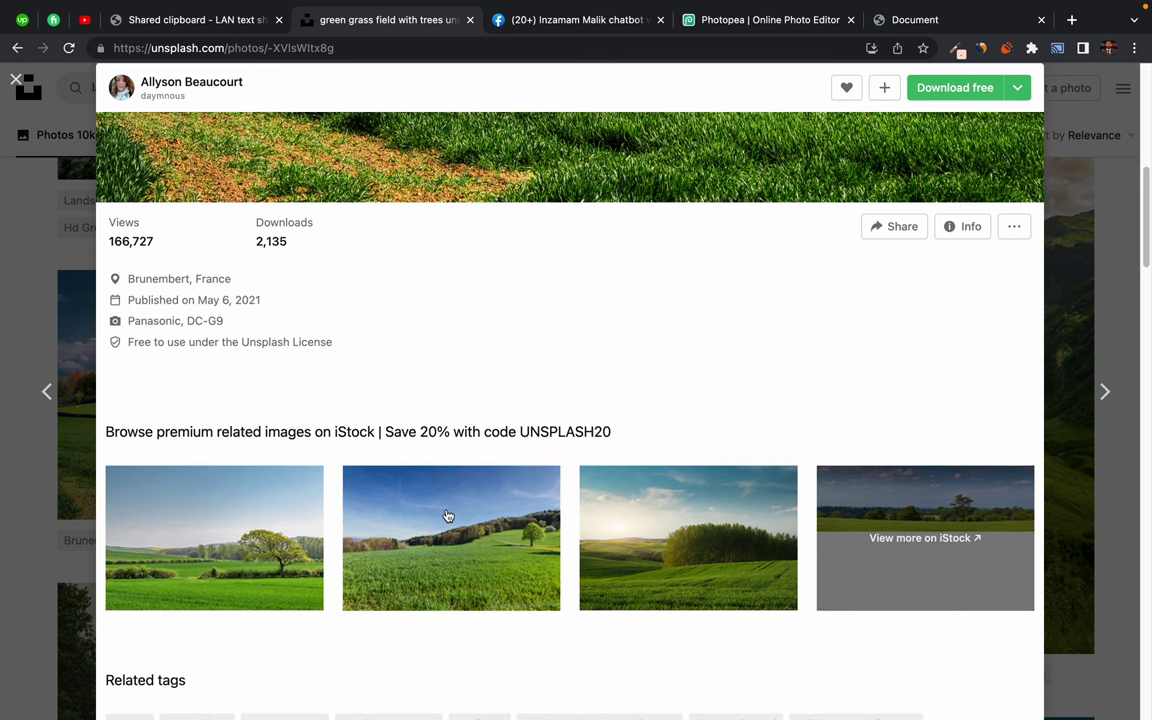
pyautogui.click(232, 559)
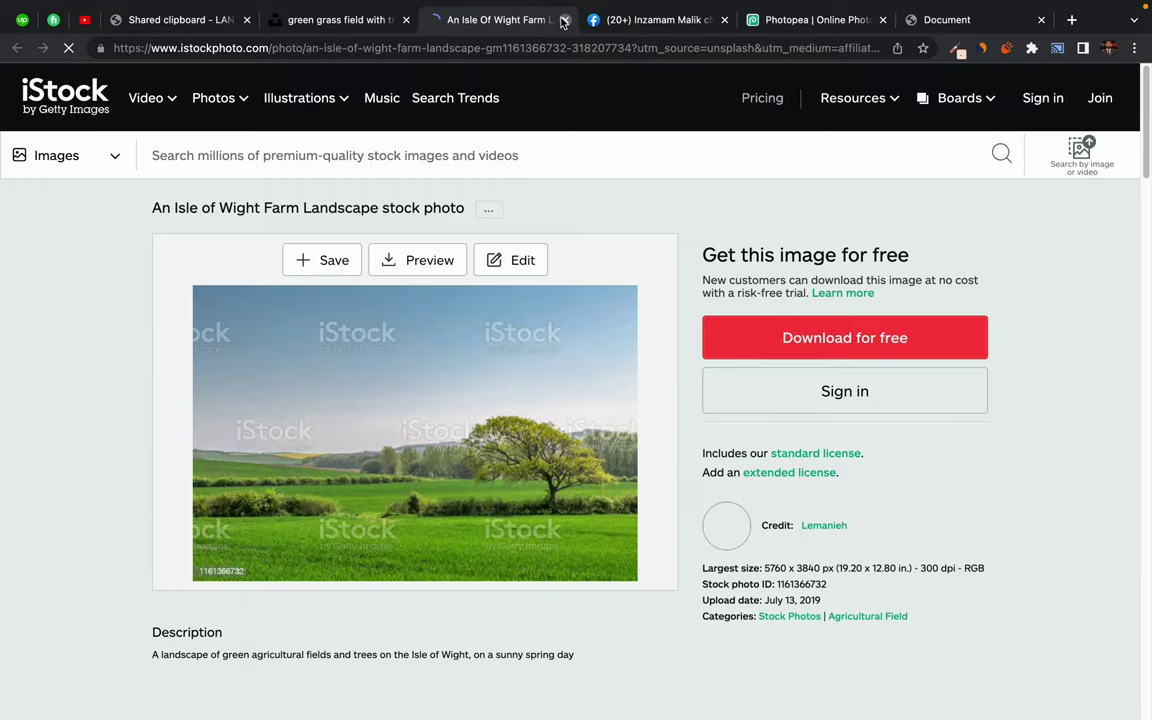
pyautogui.click(564, 20)
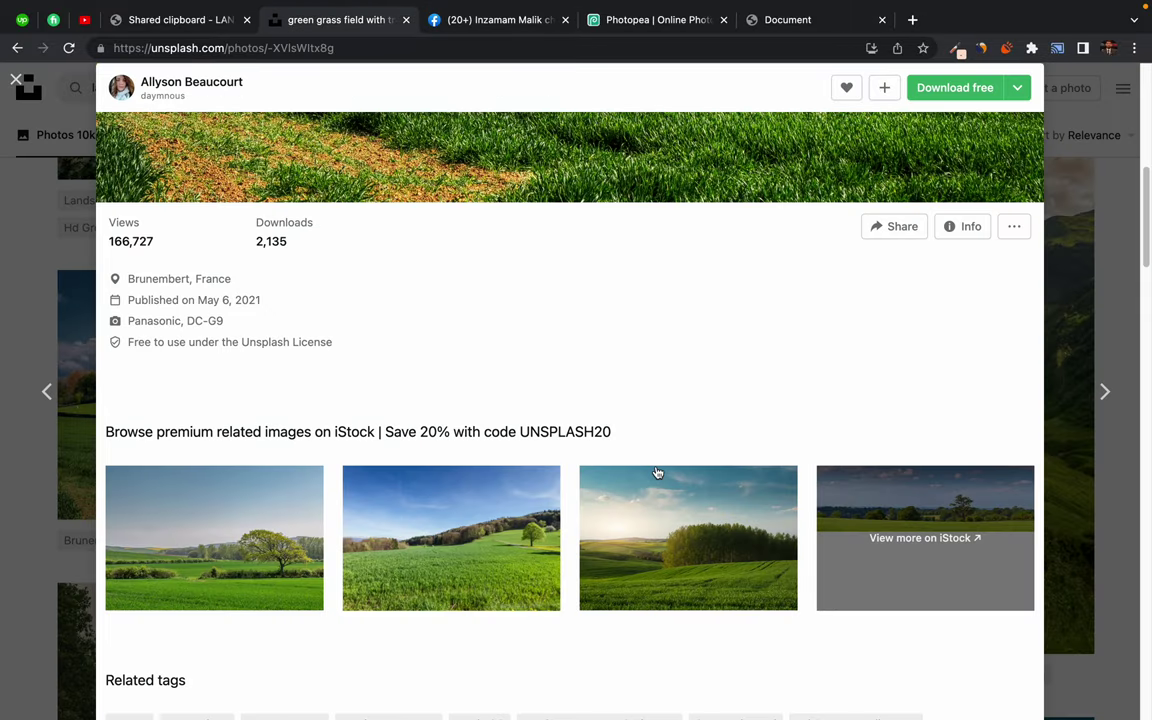
pyautogui.scroll(3, 656, 472)
pyautogui.scroll(5, 656, 472)
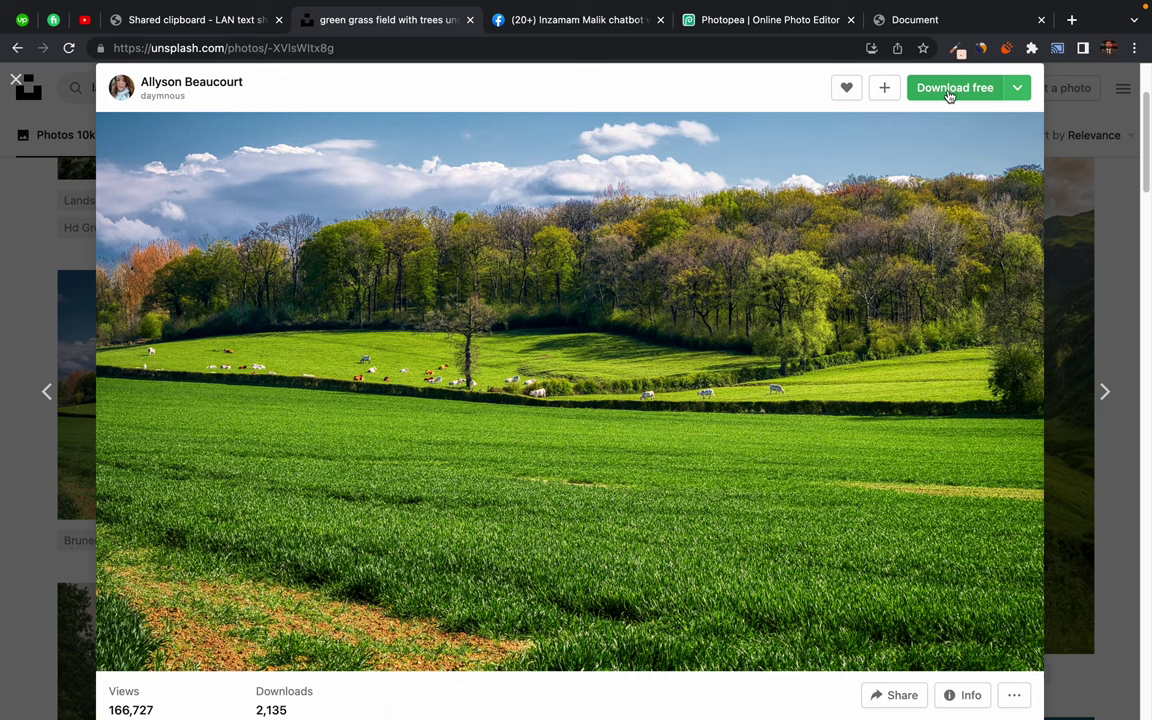
# Download the green field photo for free, switch to Photopea, close the mountain photo and open the downloaded file
pyautogui.click(950, 88)
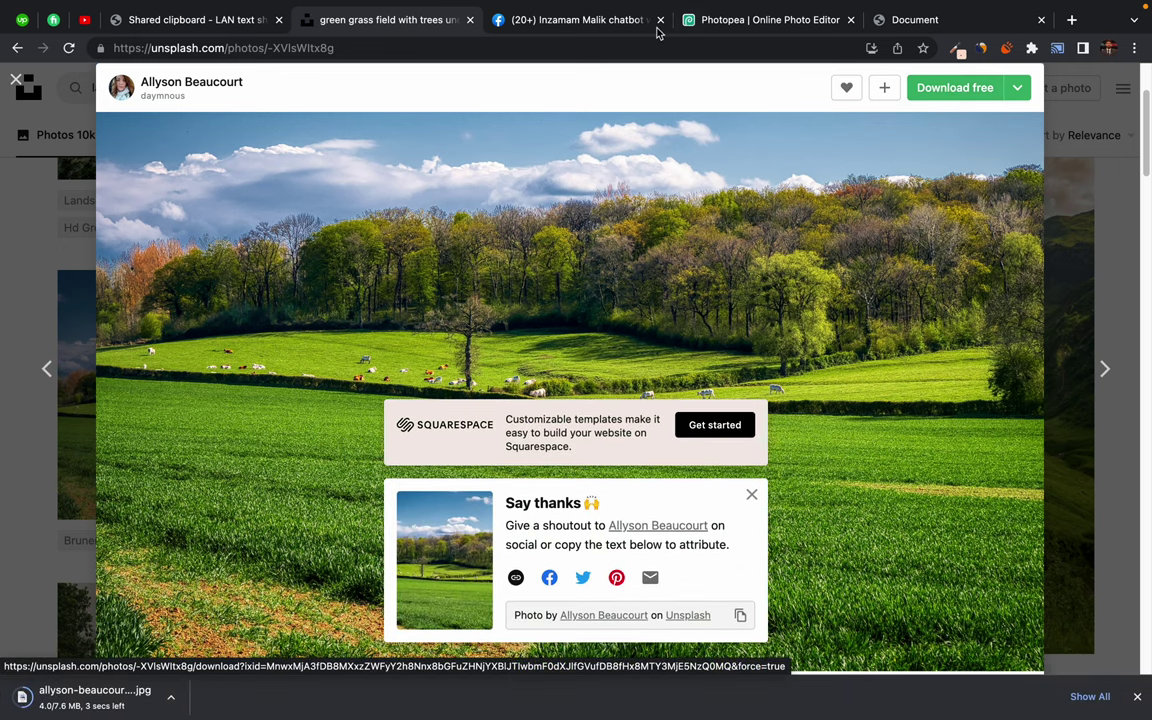
pyautogui.click(784, 24)
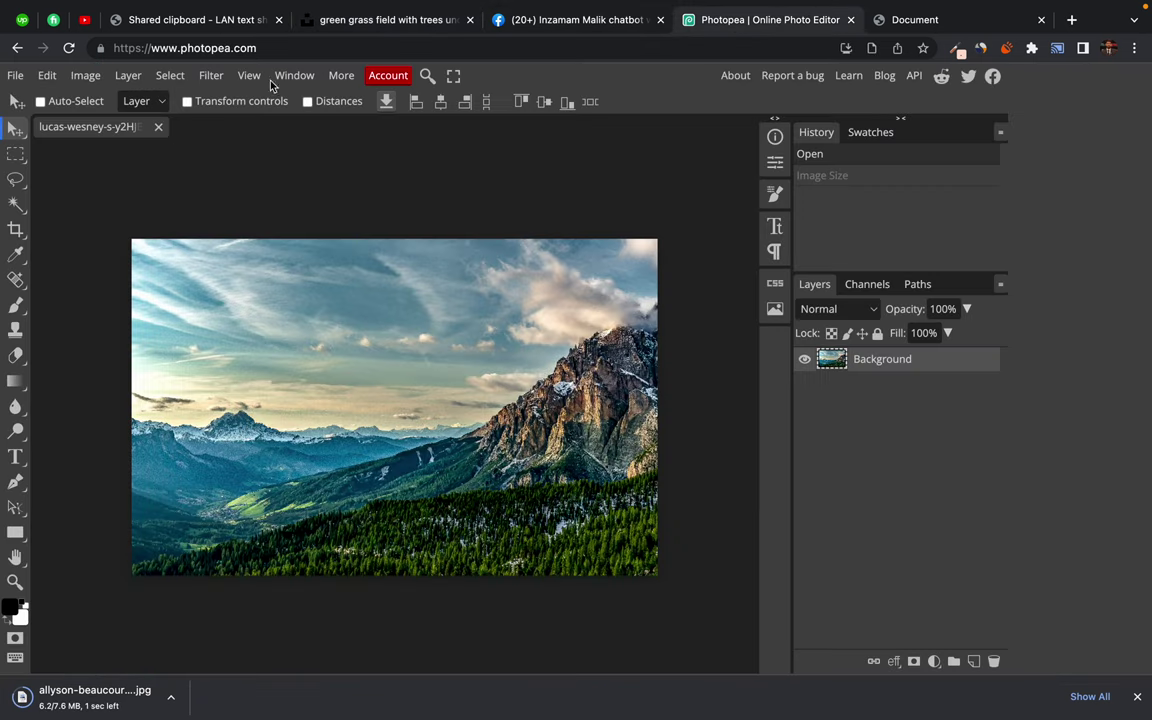
pyautogui.click(158, 128)
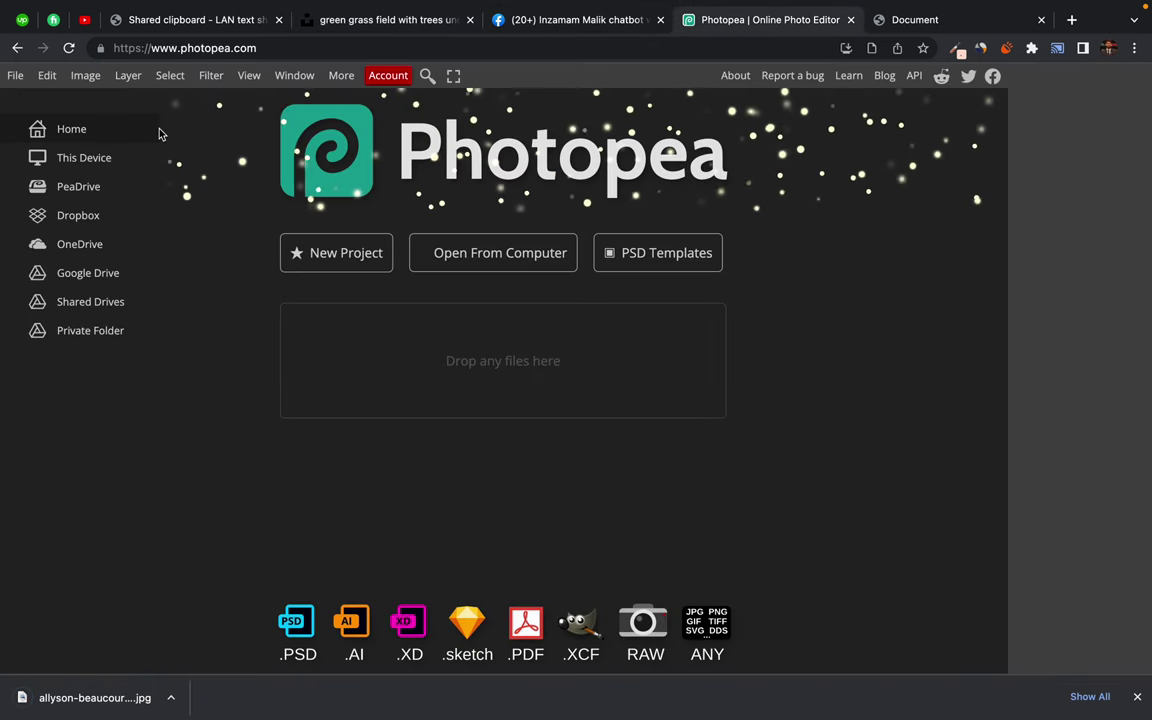
pyautogui.moveTo(77, 707); pyautogui.dragTo(410, 344)
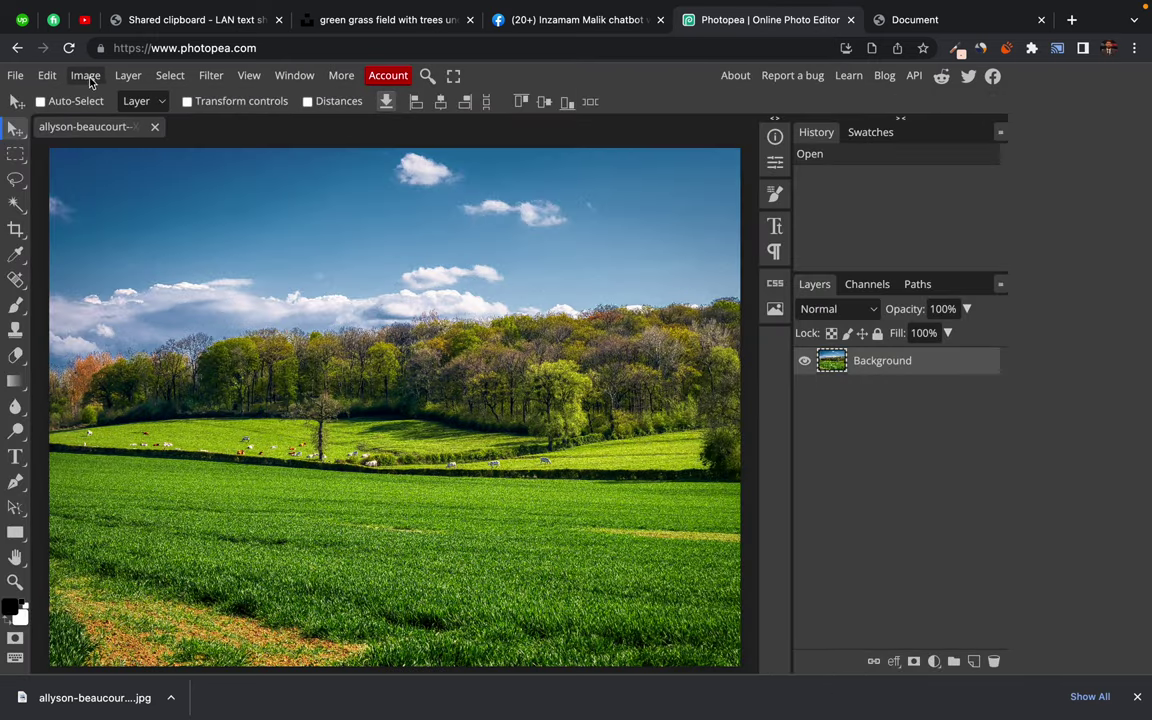
# Check the green field photo's pixel dimensions in Image Size and close the dialog without changes
pyautogui.click(86, 78)
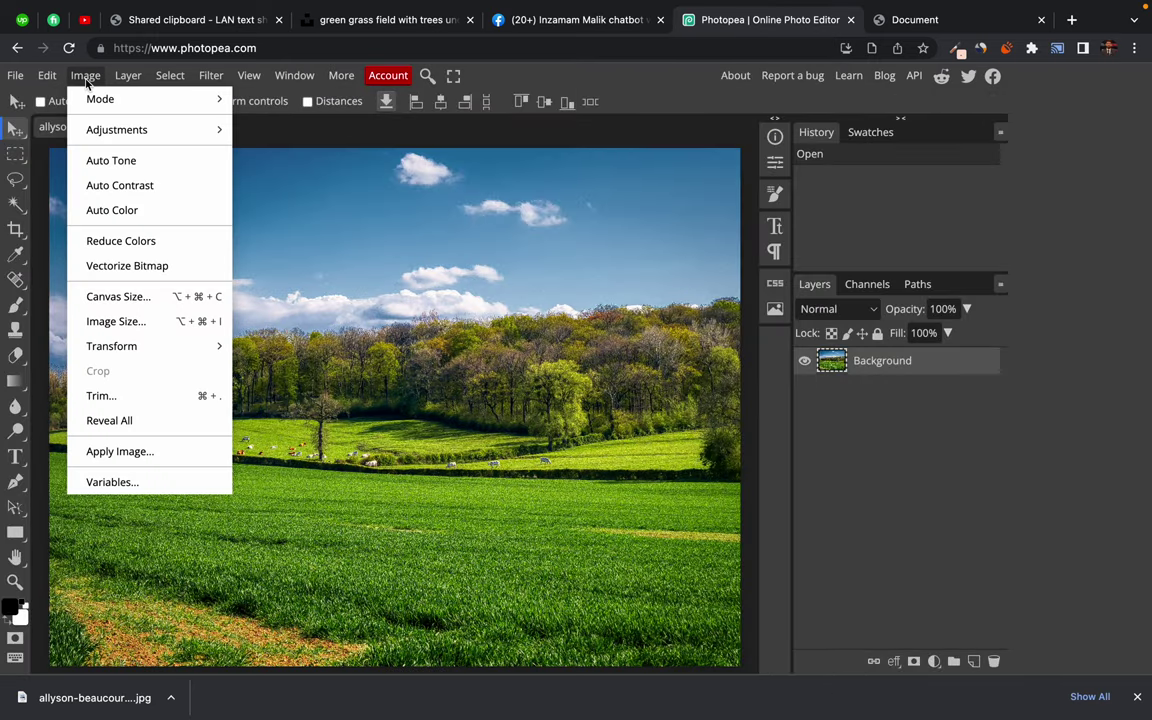
pyautogui.click(112, 321)
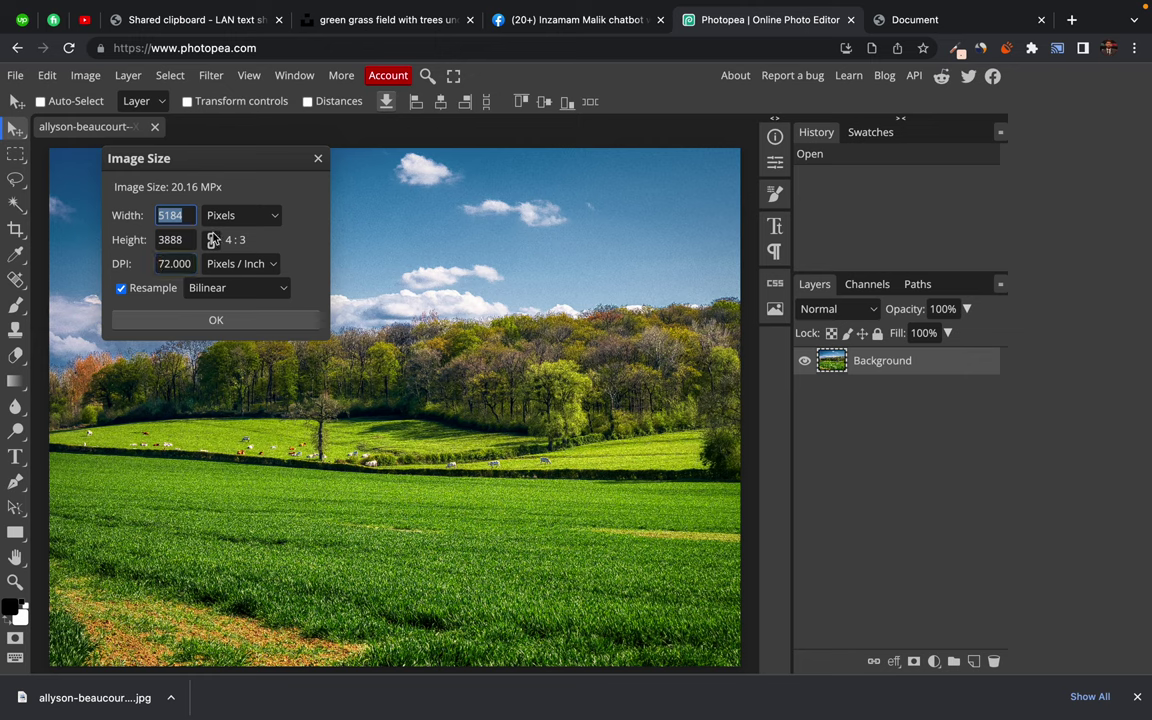
pyautogui.click(318, 161)
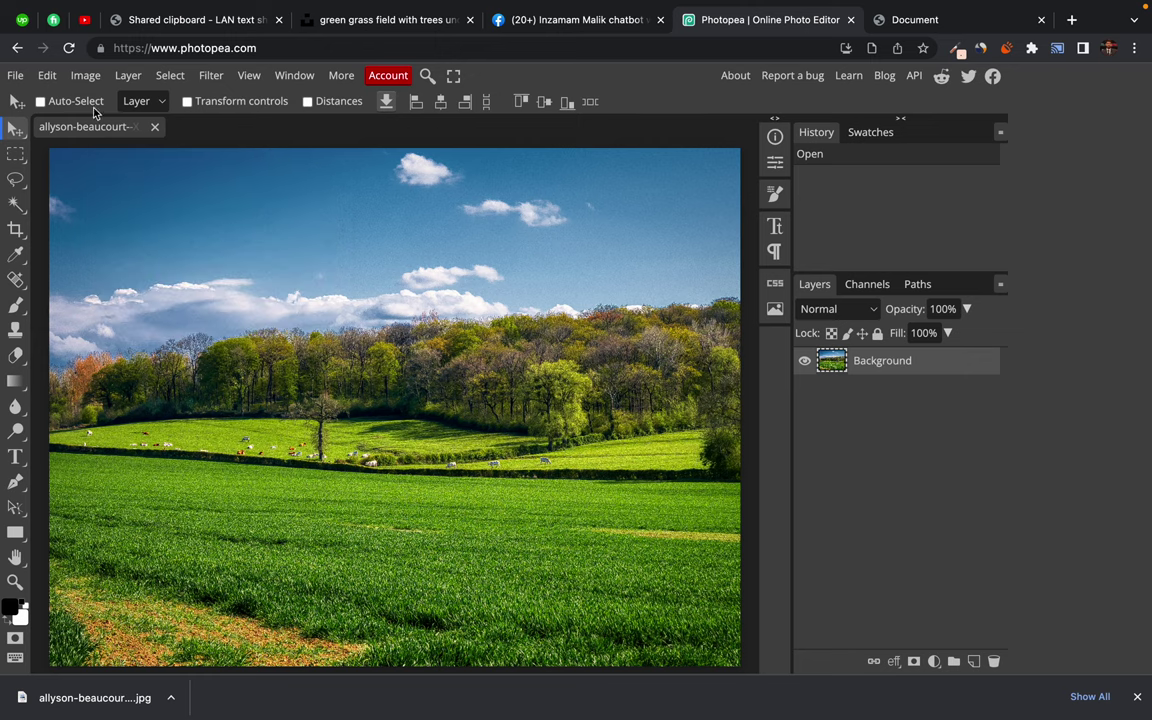
# Export the green field photo as a JPG at 1440 × 1080 px with 93% quality
pyautogui.click(15, 76)
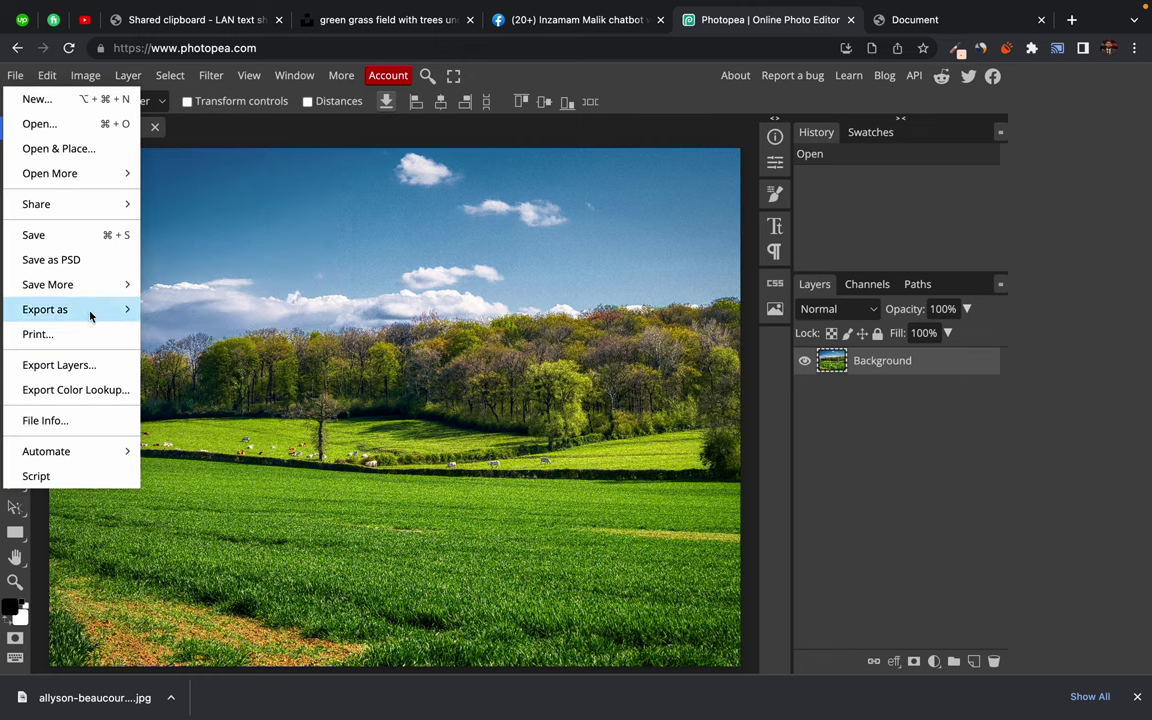
pyautogui.moveTo(100, 309)
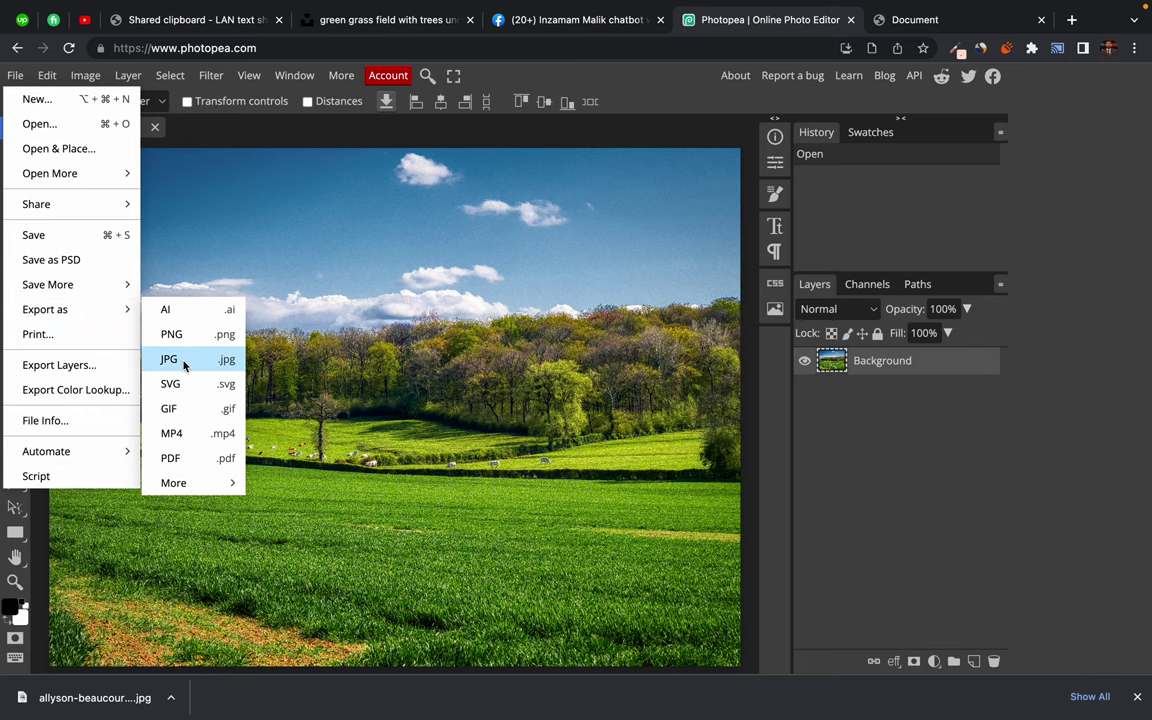
pyautogui.click(1136, 697)
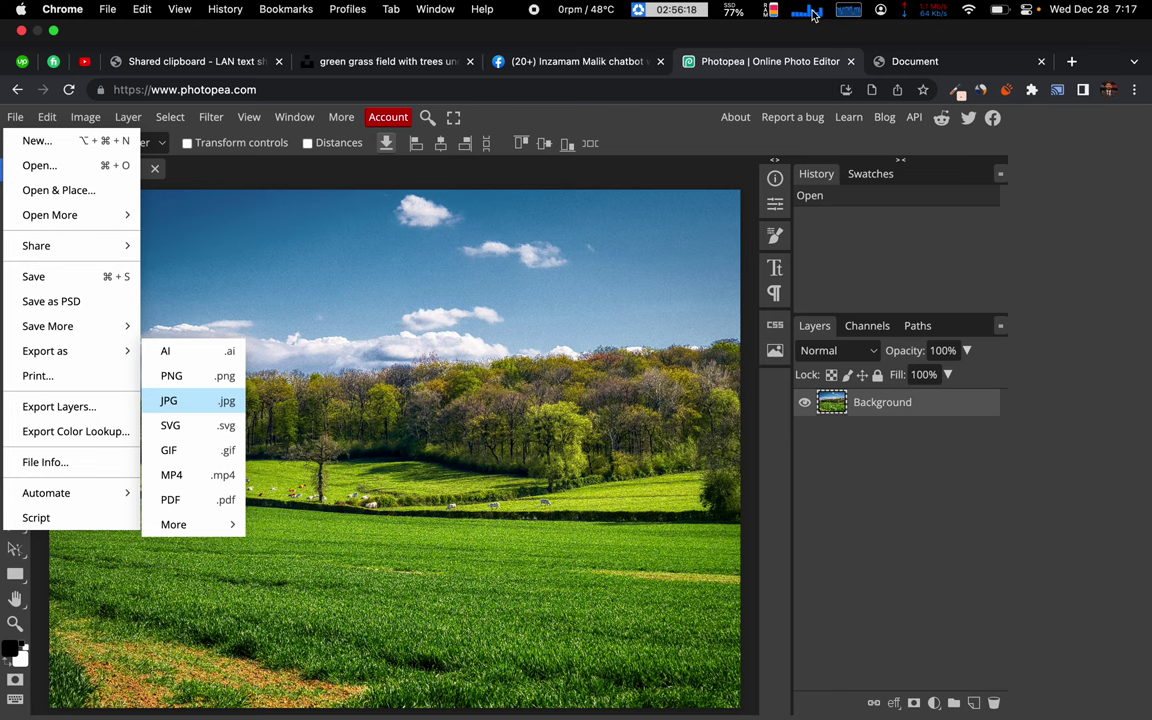
pyautogui.click(168, 400)
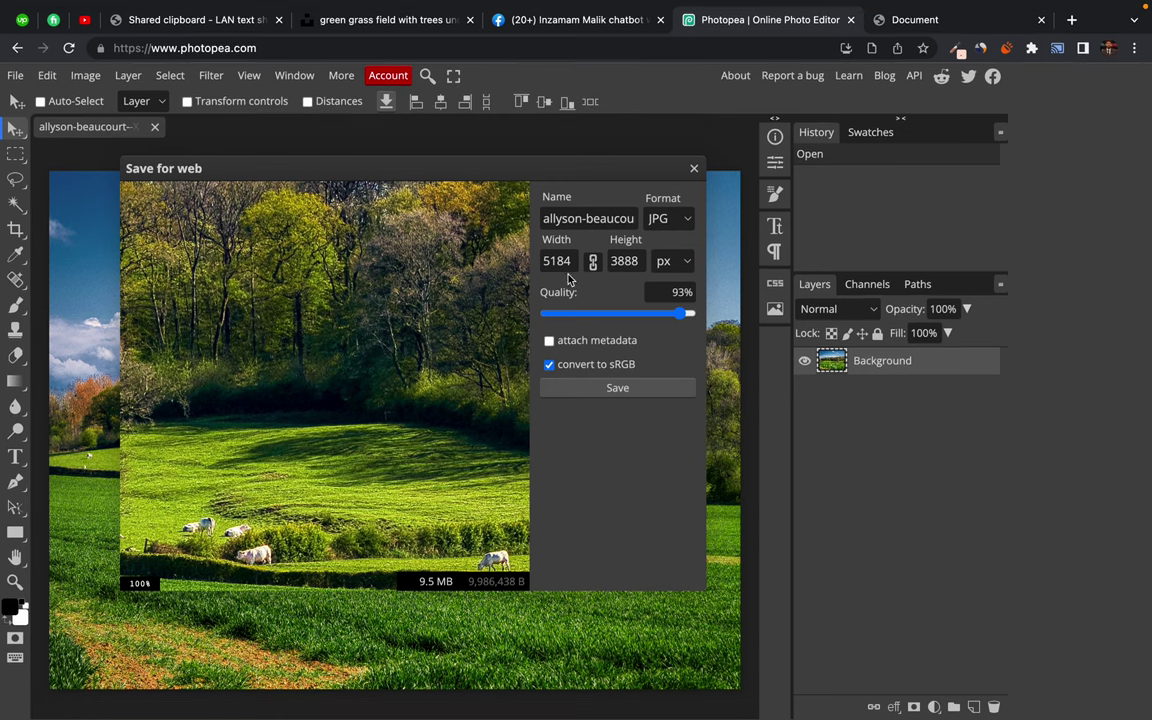
pyautogui.click(557, 259)
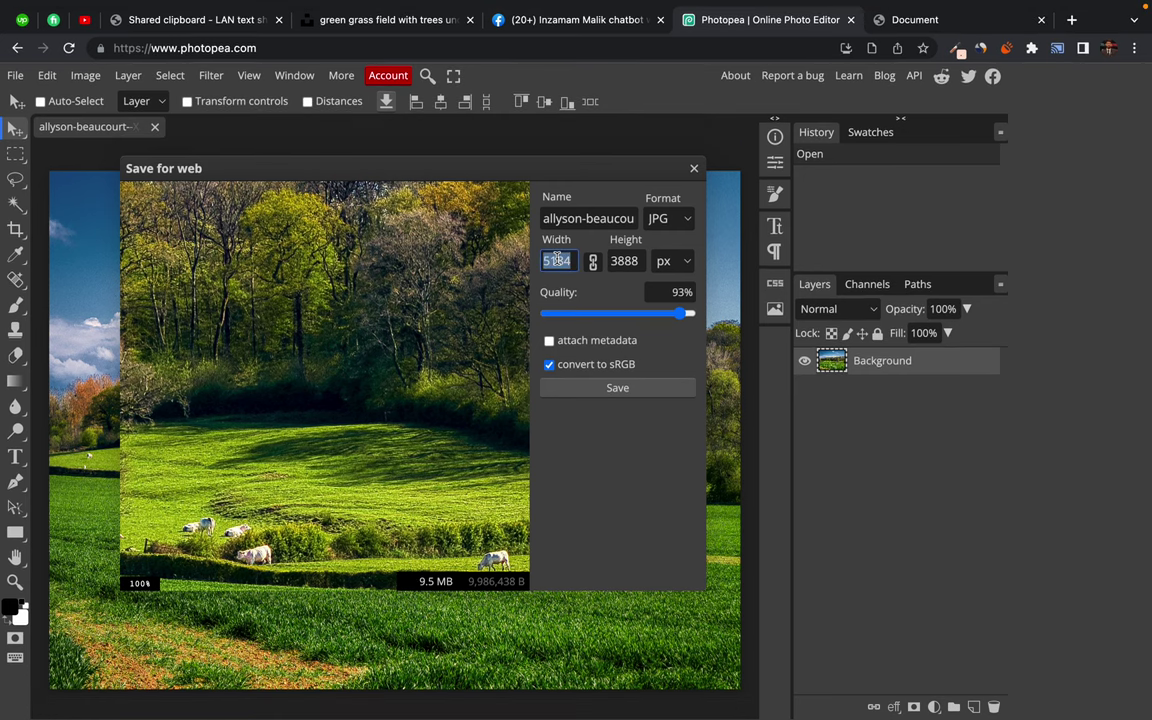
pyautogui.write('11')
pyautogui.press('Return')
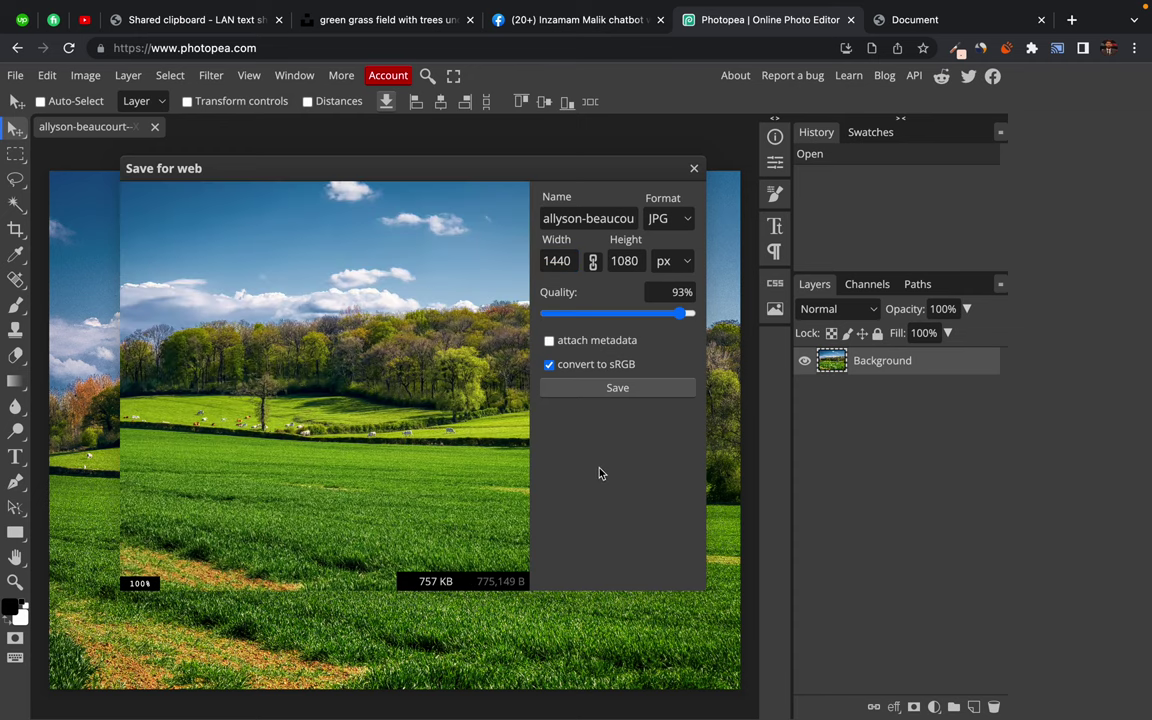
pyautogui.click(616, 391)
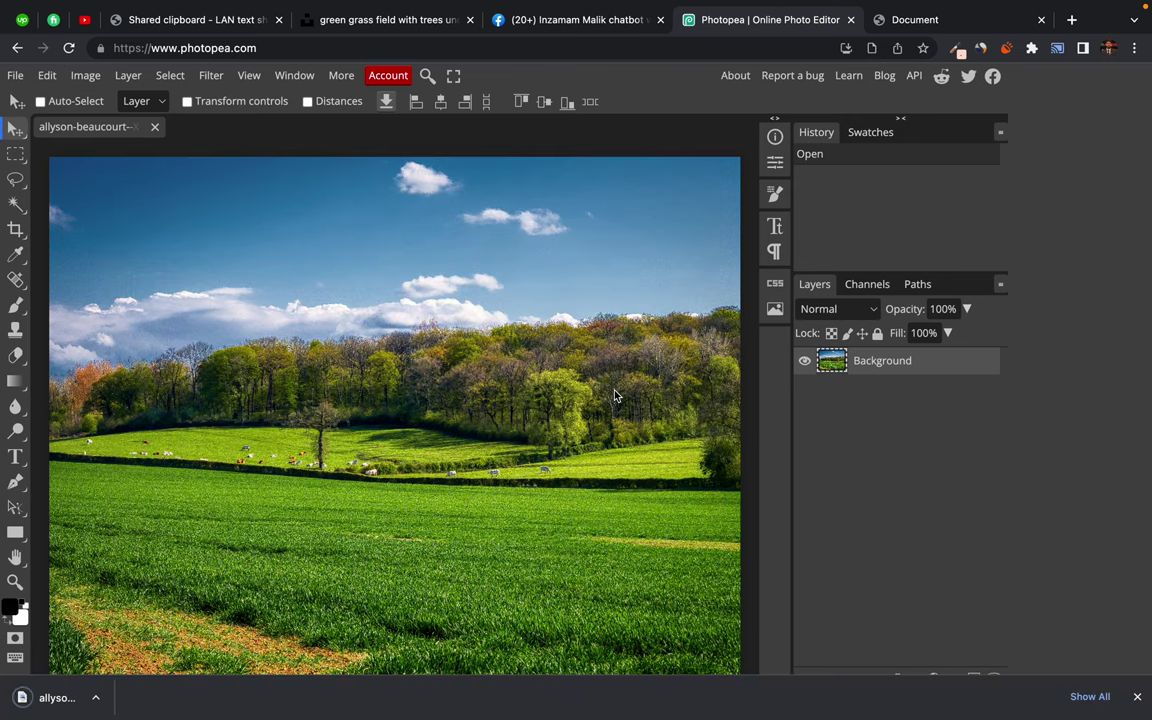
# Open the exported field JPG in Preview, inspect its detail at different magnifications, and close the image
pyautogui.click(82, 702)
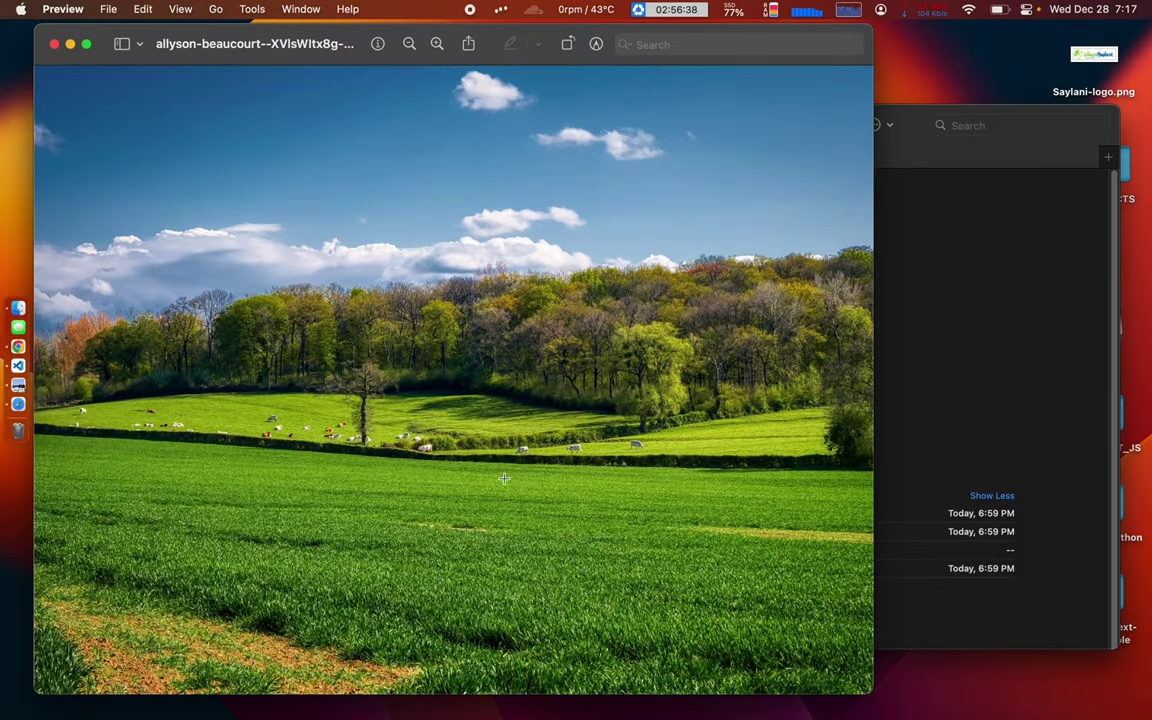
pyautogui.scroll(5, 540, 335)
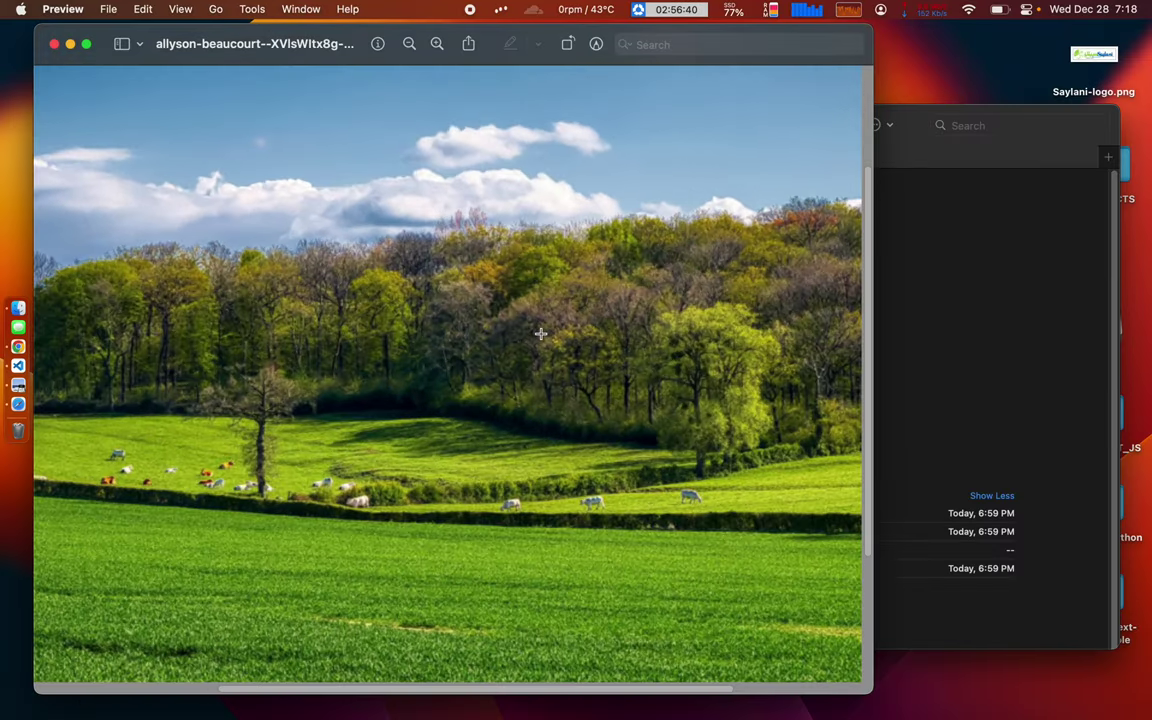
pyautogui.scroll(-5, 543, 334)
pyautogui.scroll(4, 541, 332)
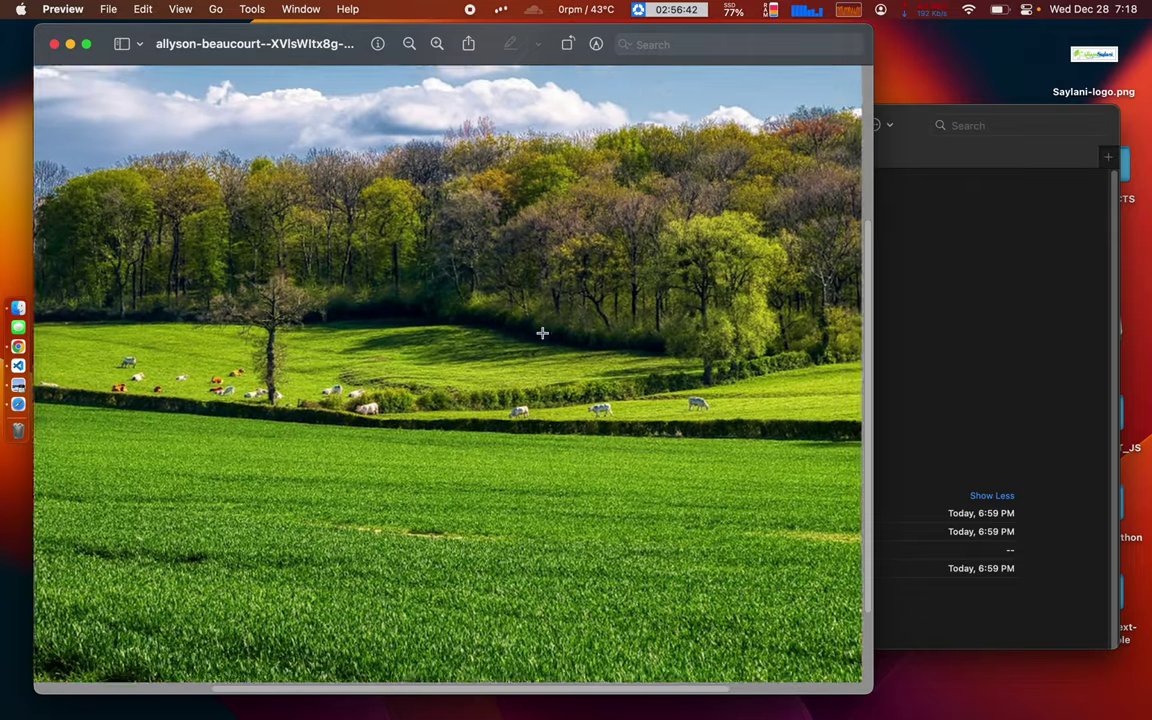
pyautogui.scroll(3, 541, 332)
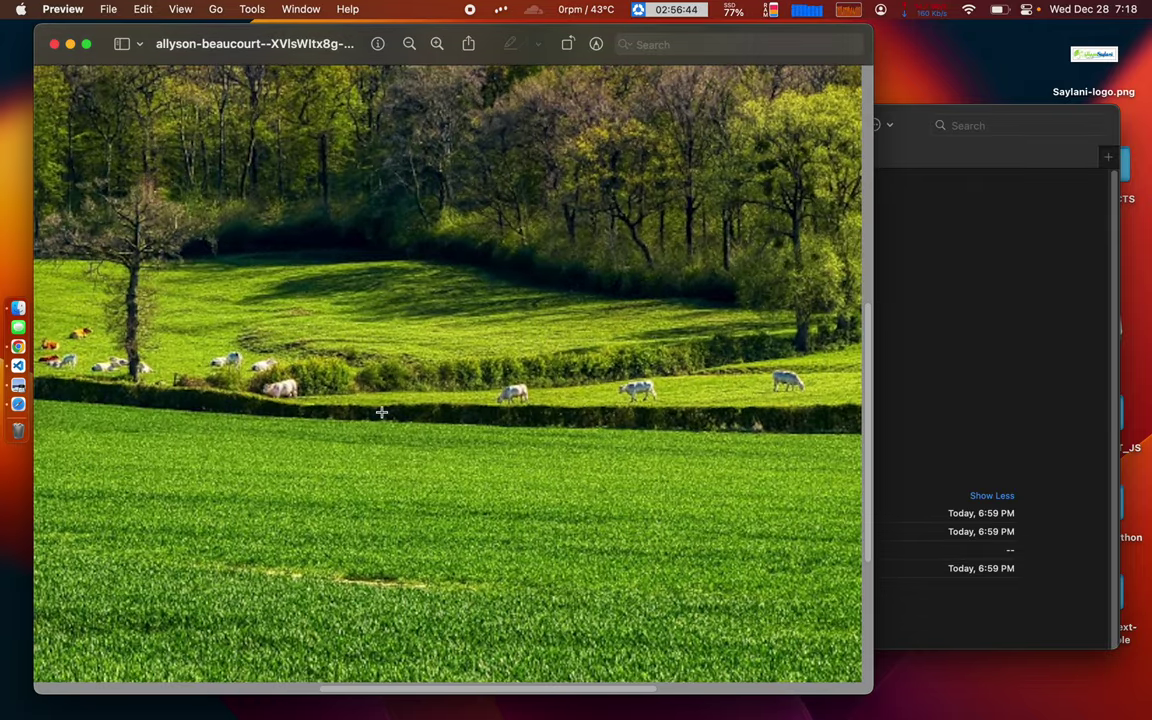
pyautogui.scroll(-4, 381, 411)
pyautogui.hscroll(-2, 381, 411)
pyautogui.scroll(-5, 370, 252)
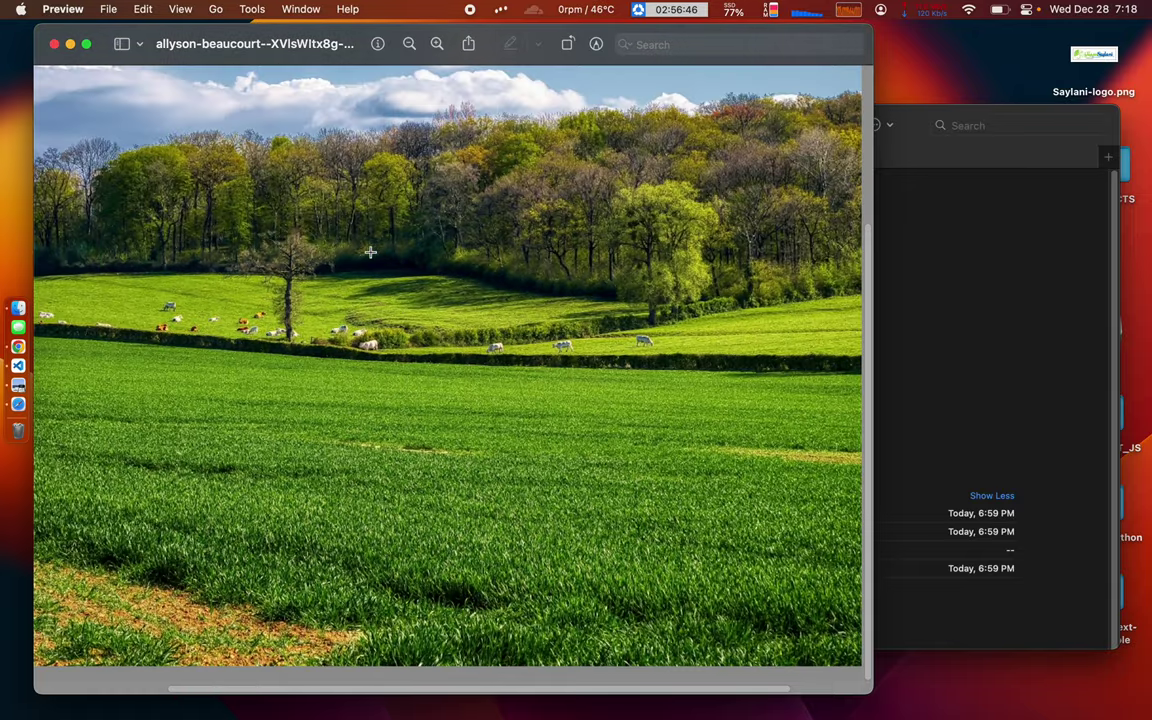
pyautogui.scroll(-3, 370, 252)
pyautogui.scroll(-2, 451, 348)
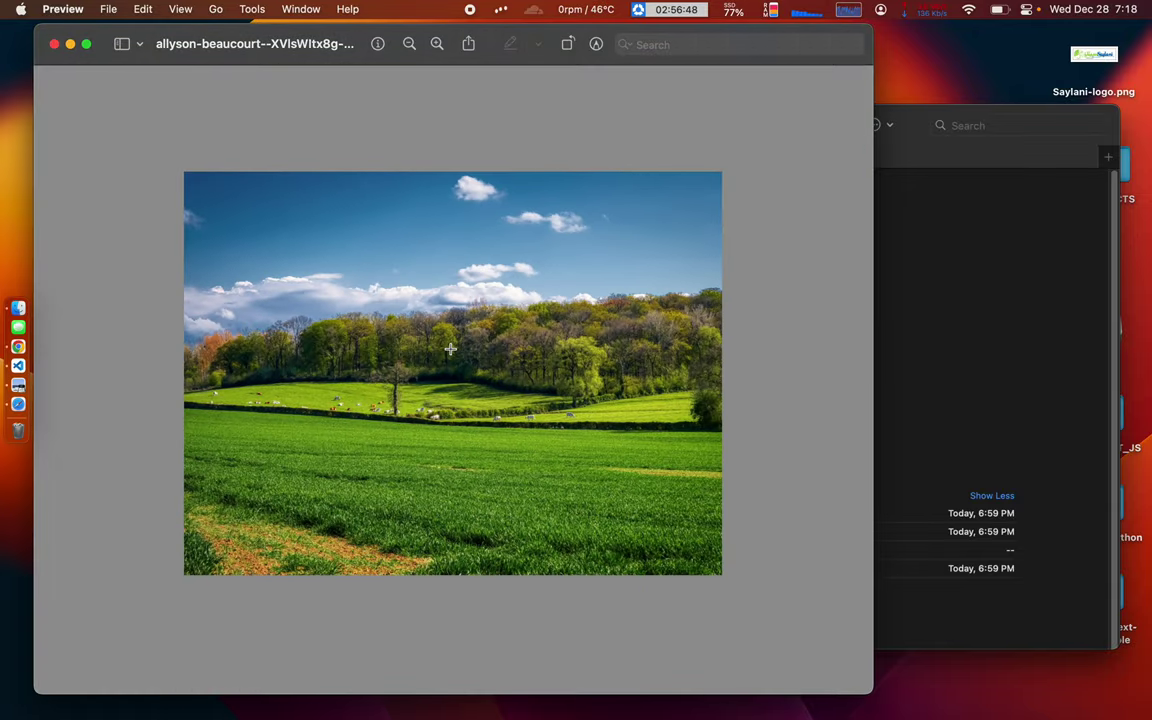
pyautogui.scroll(3, 451, 348)
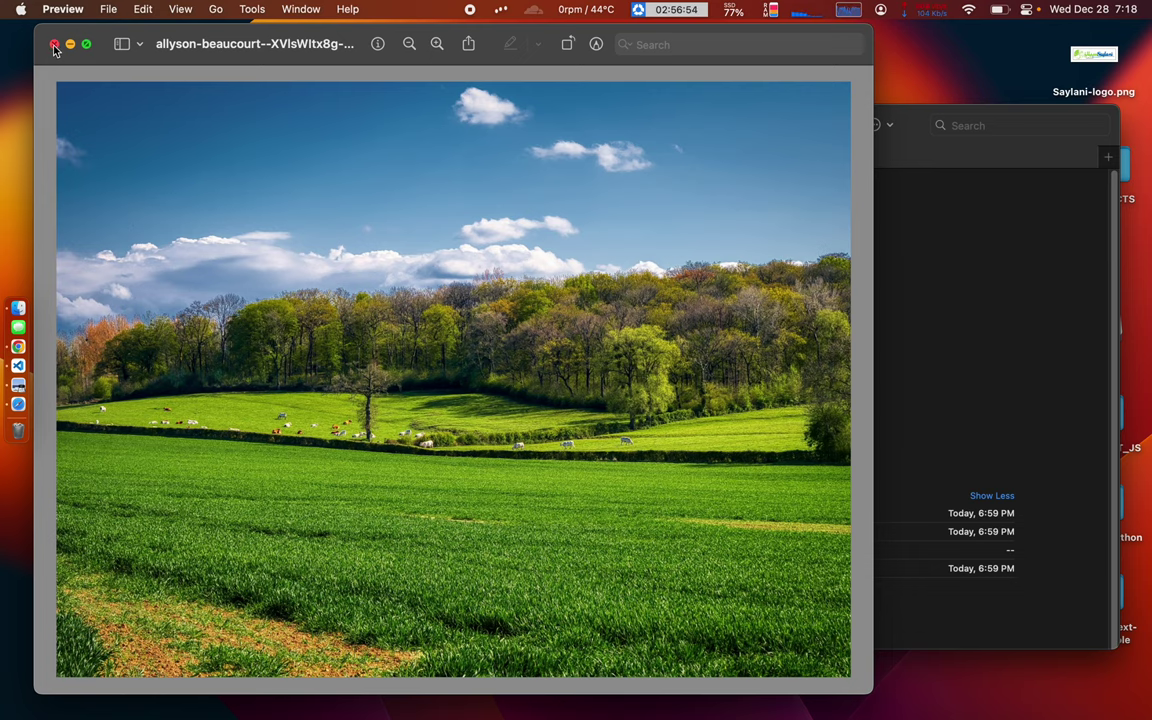
pyautogui.click(52, 44)
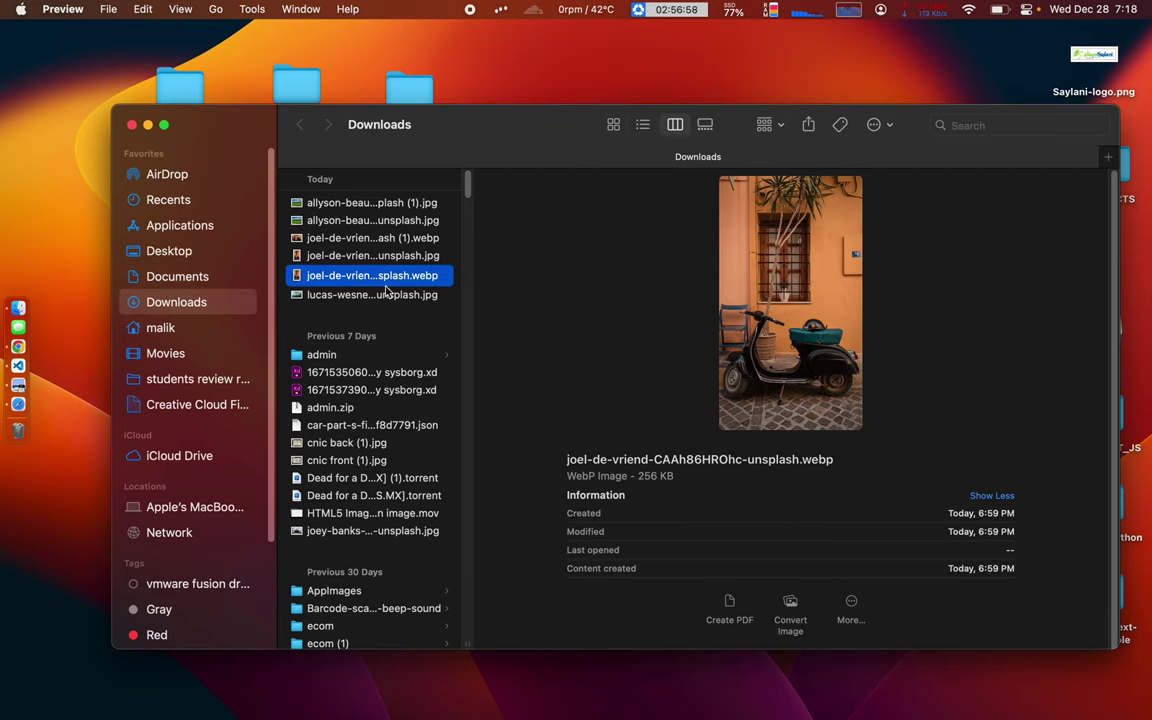
# Compare the file information of the exported field JPG ending in "(1).jpg" and its original in the Downloads folder
pyautogui.click(350, 204)
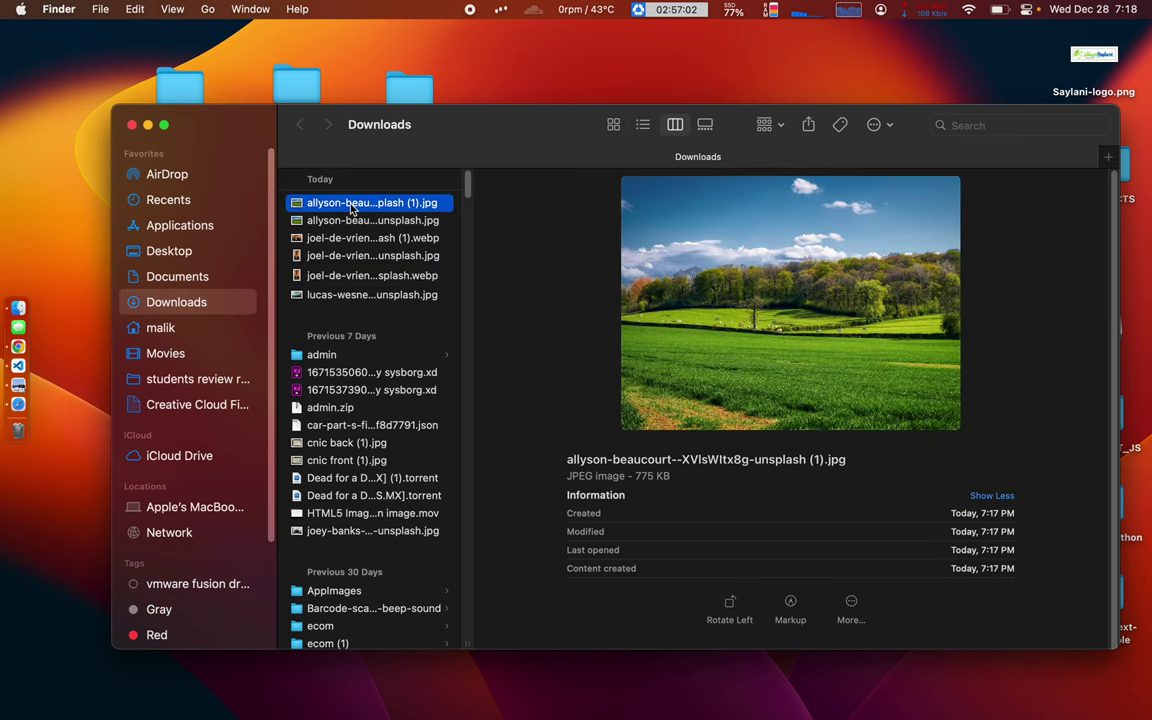
pyautogui.press('Down')
pyautogui.press('Up')
# In Photopea, export the green field photo as a WEBP at 1440 × 1080 px with 70% quality
pyautogui.press('super+Tab')
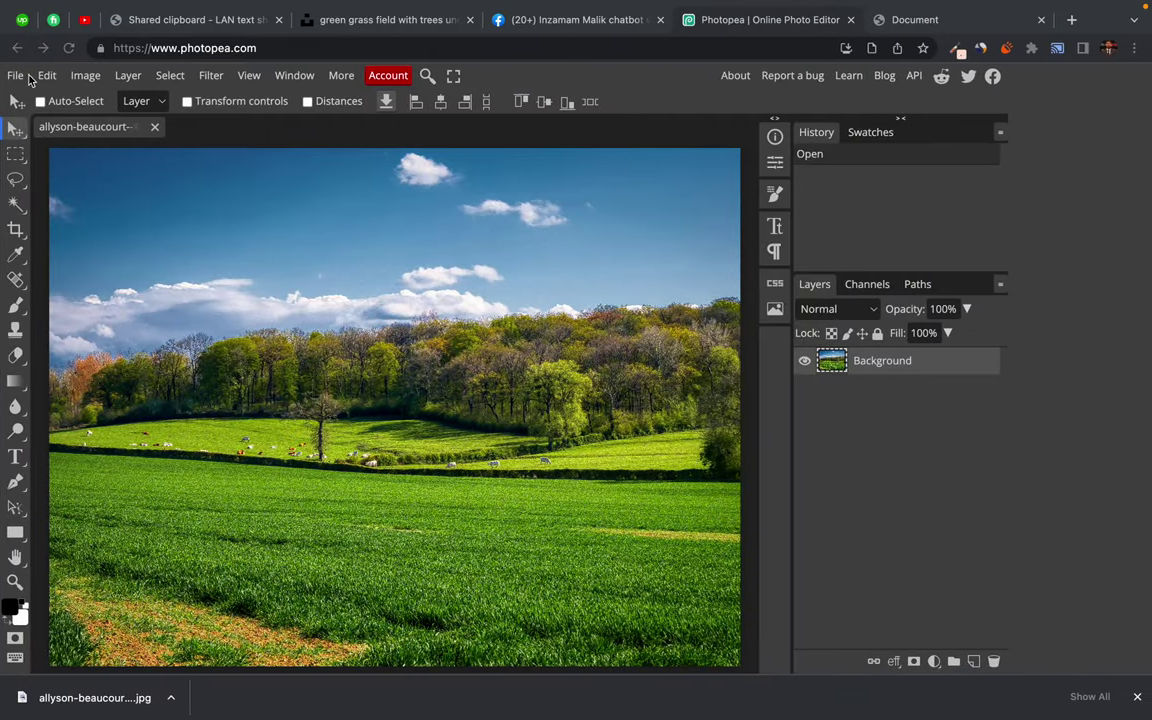
pyautogui.click(15, 77)
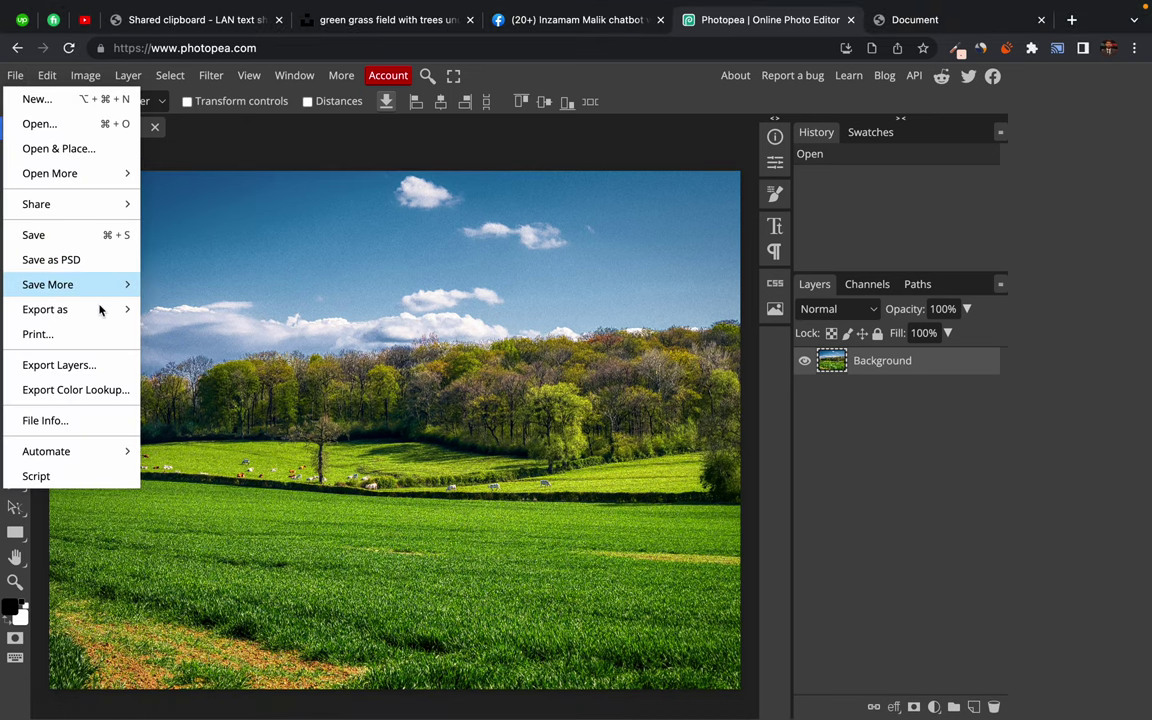
pyautogui.moveTo(104, 317)
pyautogui.moveTo(180, 483)
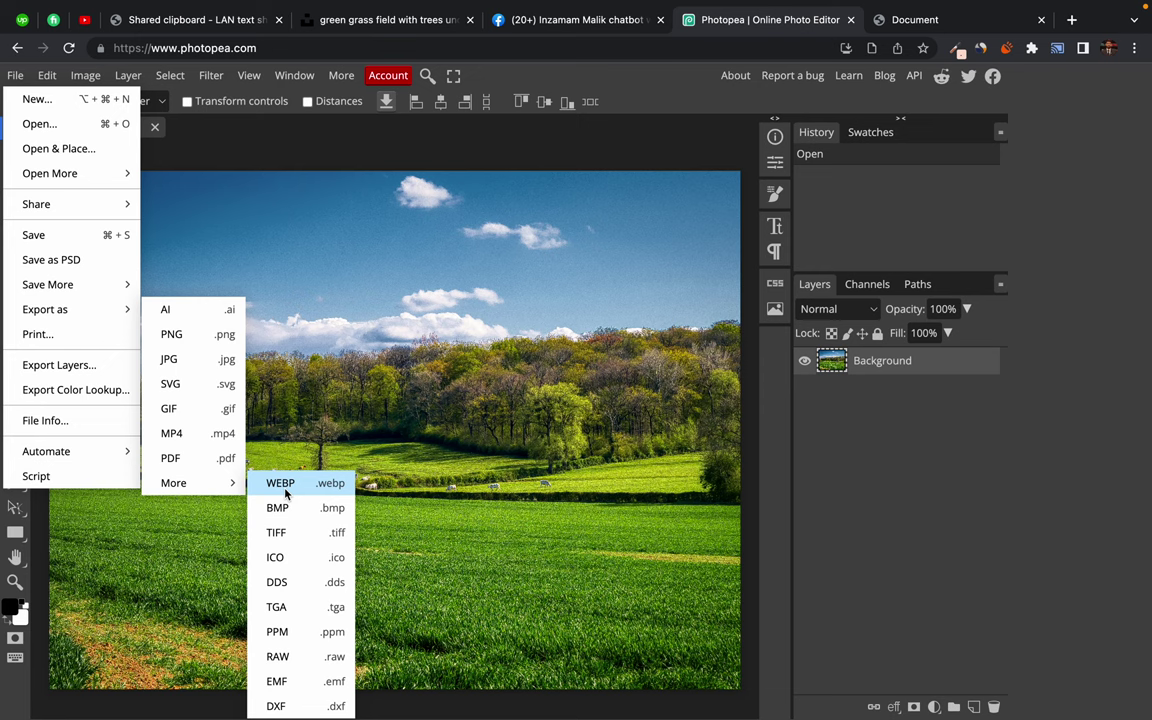
pyautogui.click(296, 486)
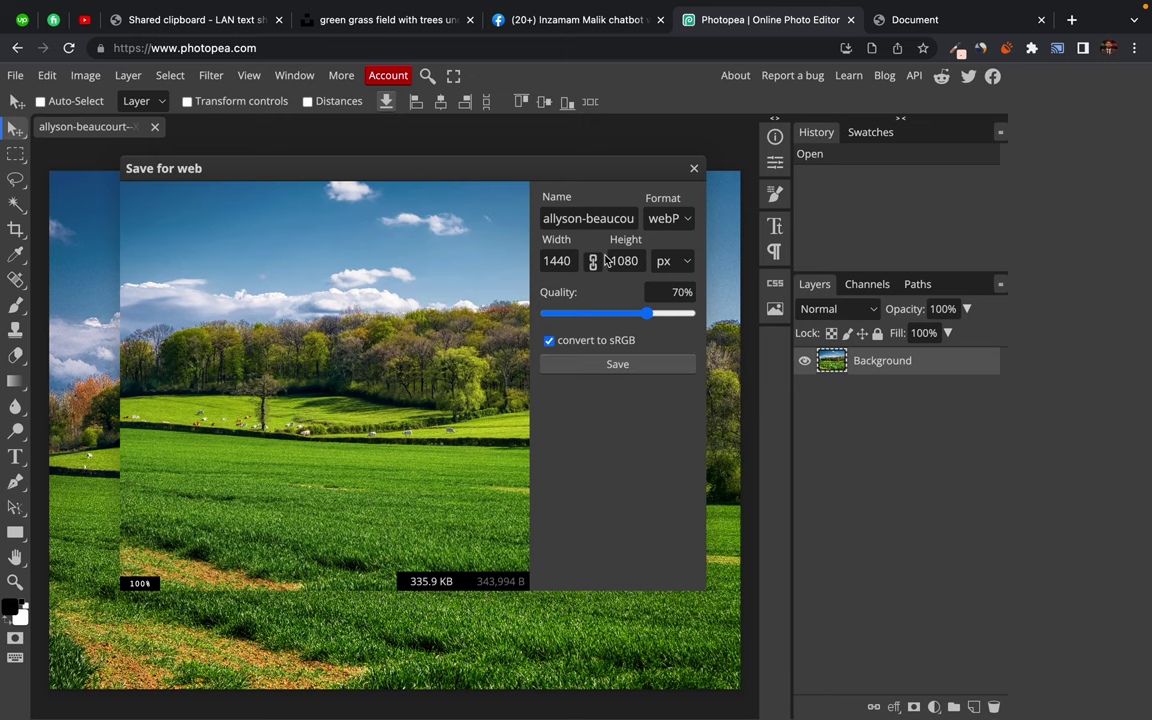
pyautogui.click(618, 365)
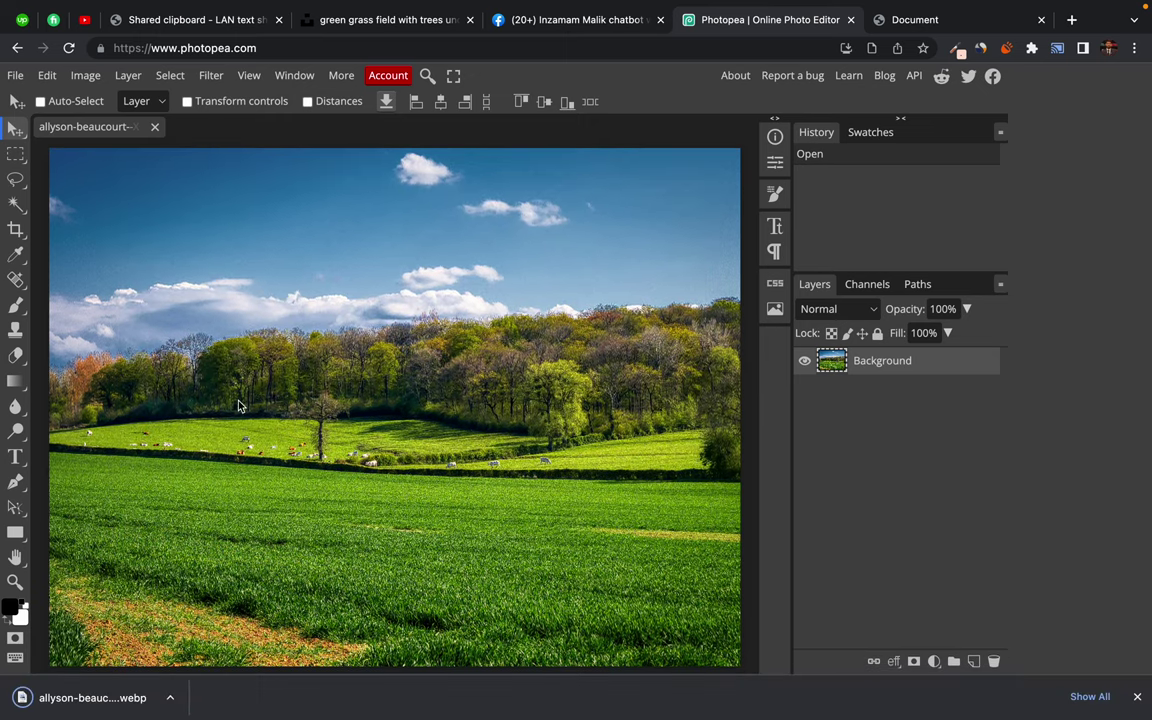
# In Finder, compare the file information of the exported field WEBP with the exported JPG and the original JPG in Downloads
pyautogui.press('super+Tab')
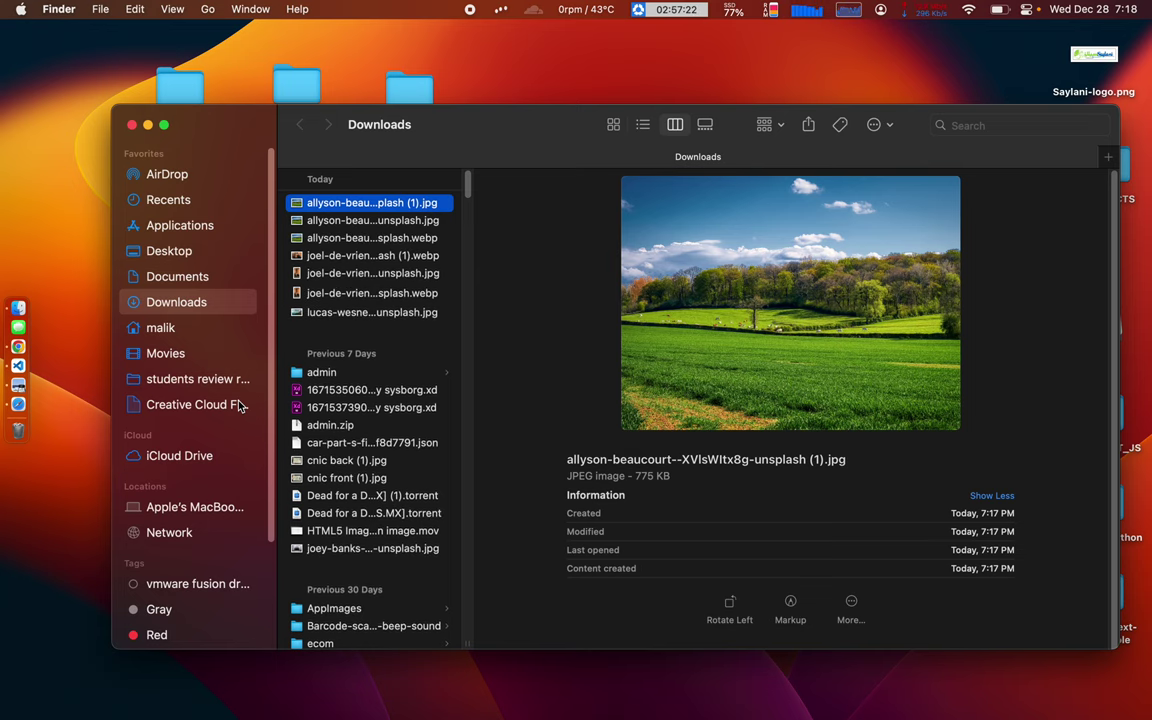
pyautogui.press('Down')
pyautogui.press('Down')
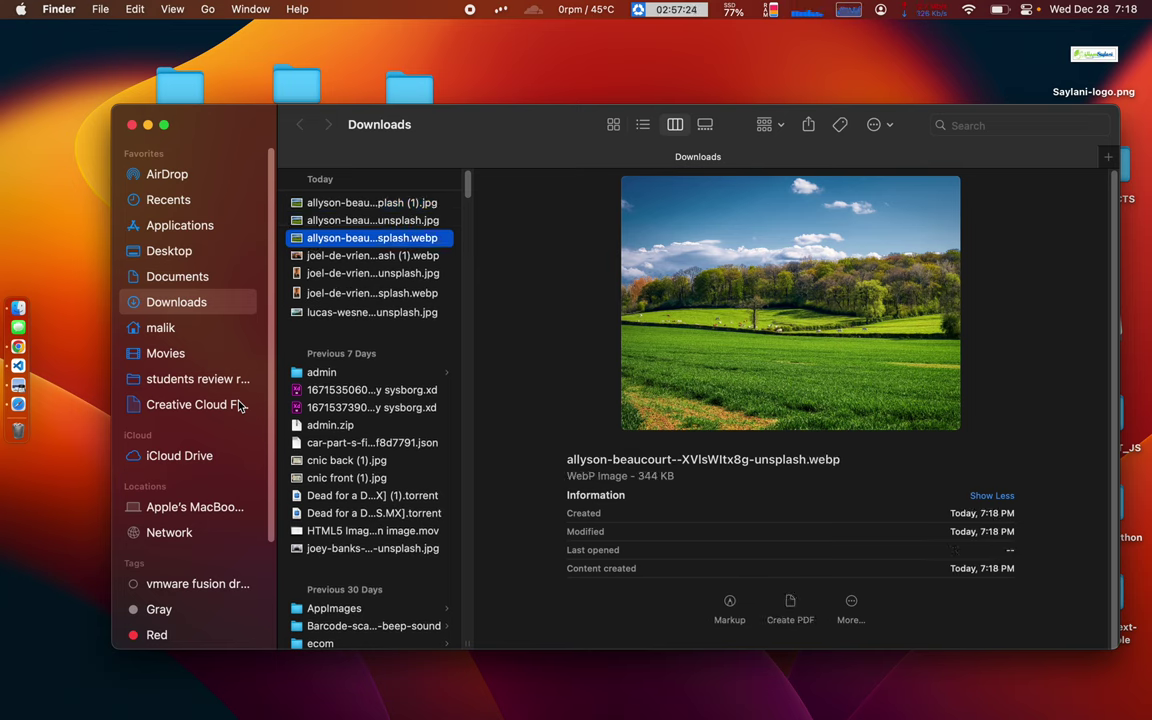
pyautogui.press('Up')
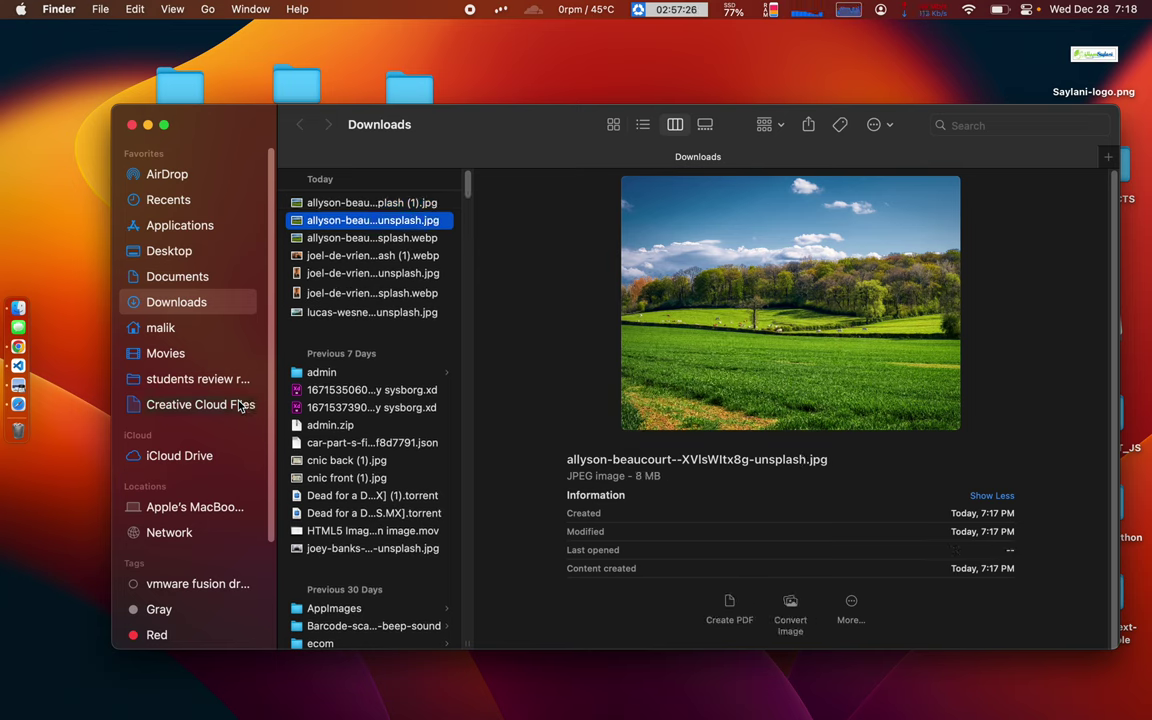
pyautogui.press('Down')
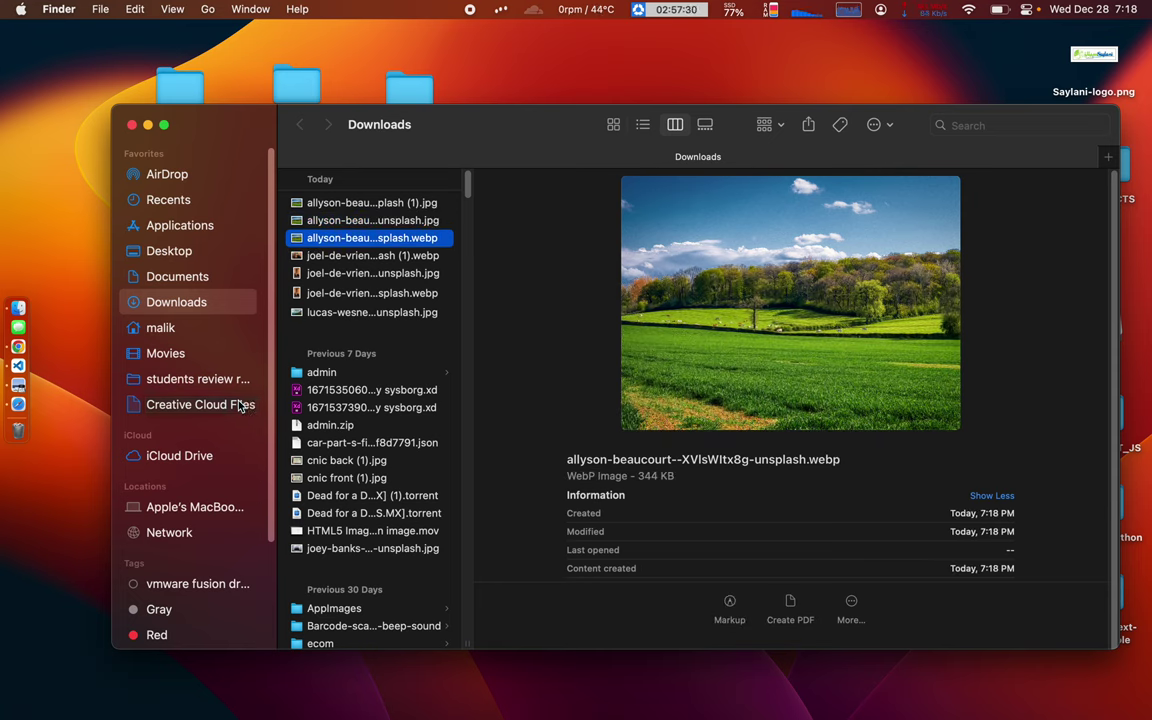
pyautogui.press('Up')
pyautogui.press('Up')
pyautogui.press('Down')
pyautogui.press('Down')
pyautogui.press('Up')
pyautogui.press('Up')
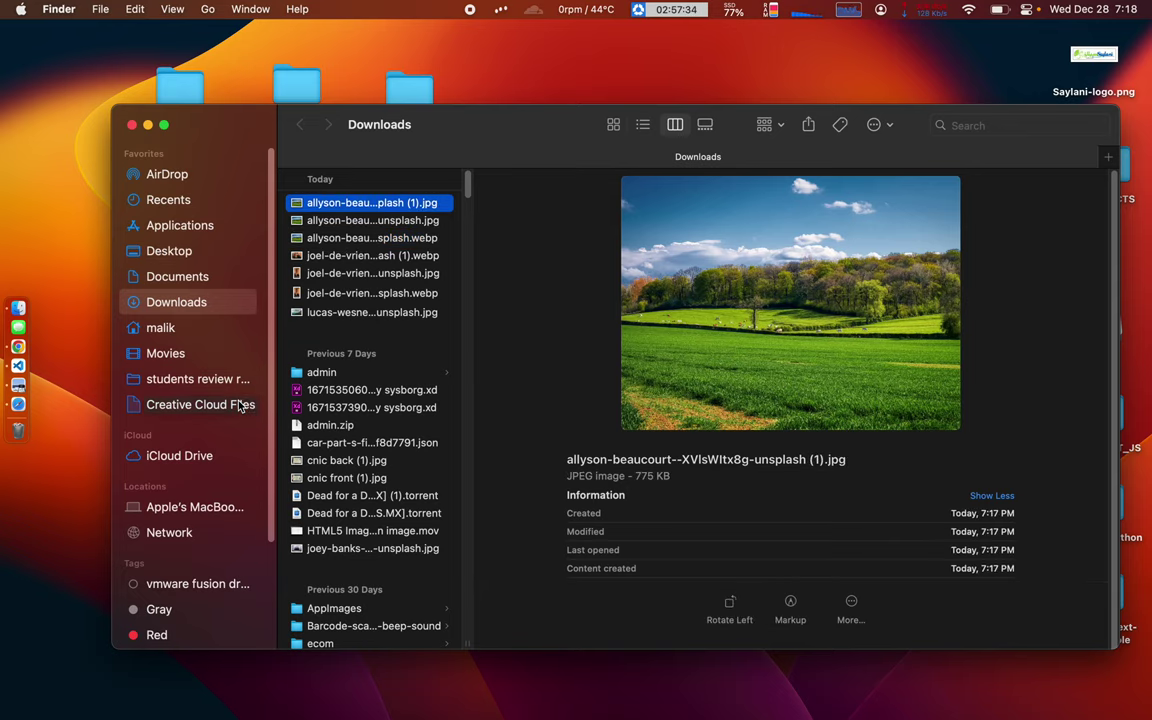
pyautogui.press('Down')
pyautogui.press('Down')
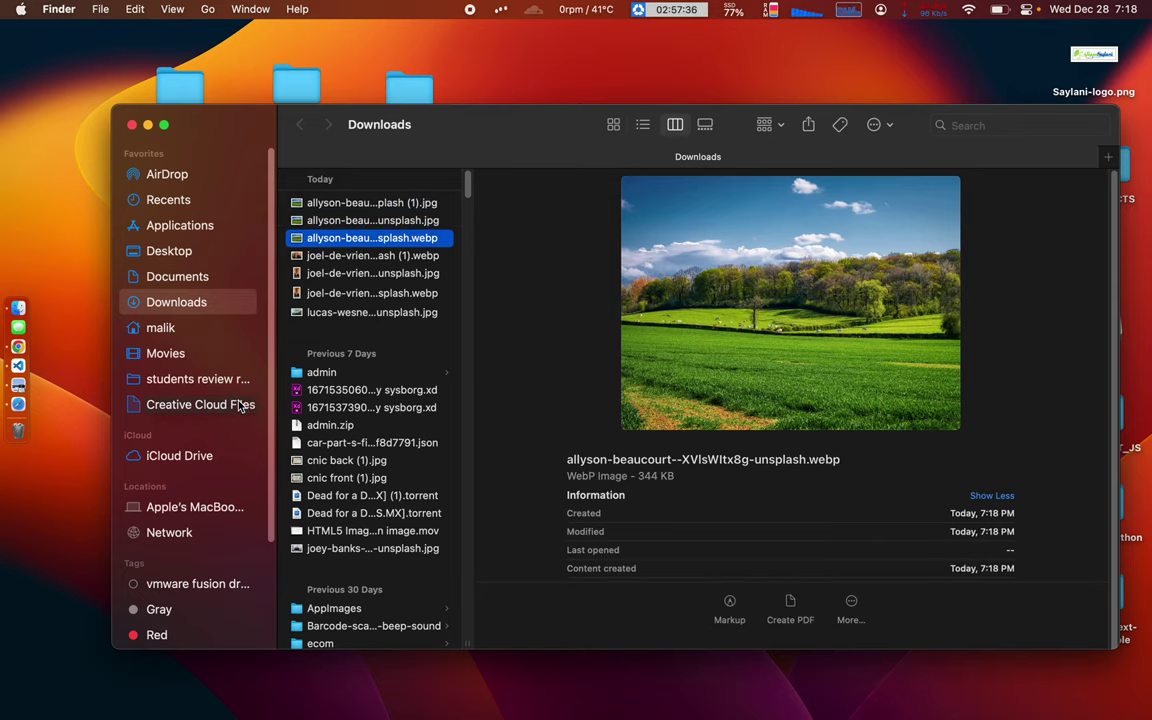
# Return to Photopea, preview the field photo's JPG export size at 70% quality, and close the export dialog without saving
pyautogui.hotkey('ctrl', 'Right')
pyautogui.click(17, 76)
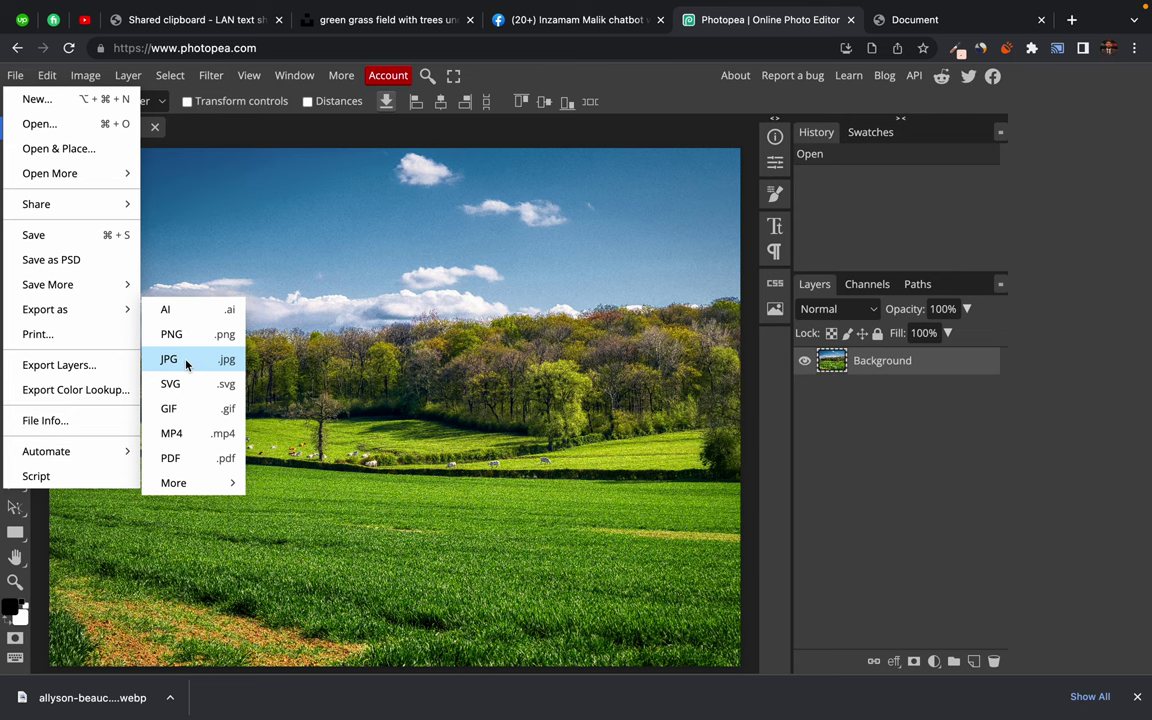
pyautogui.click(185, 365)
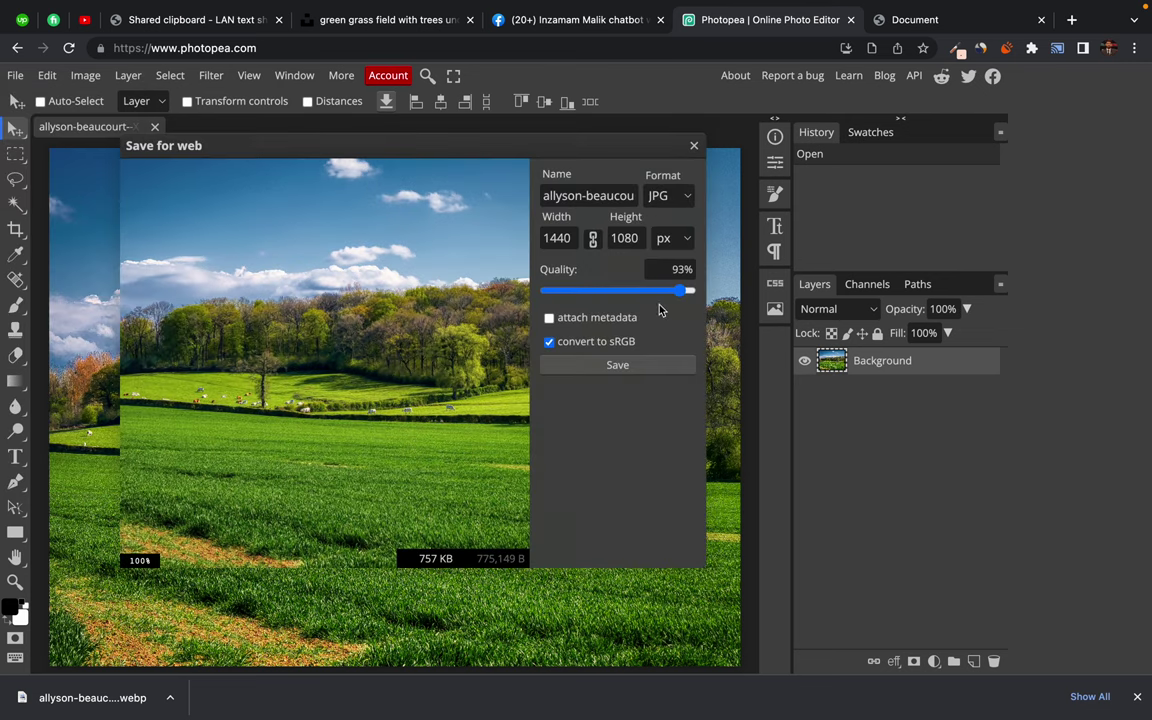
pyautogui.moveTo(670, 293); pyautogui.dragTo(647, 293)
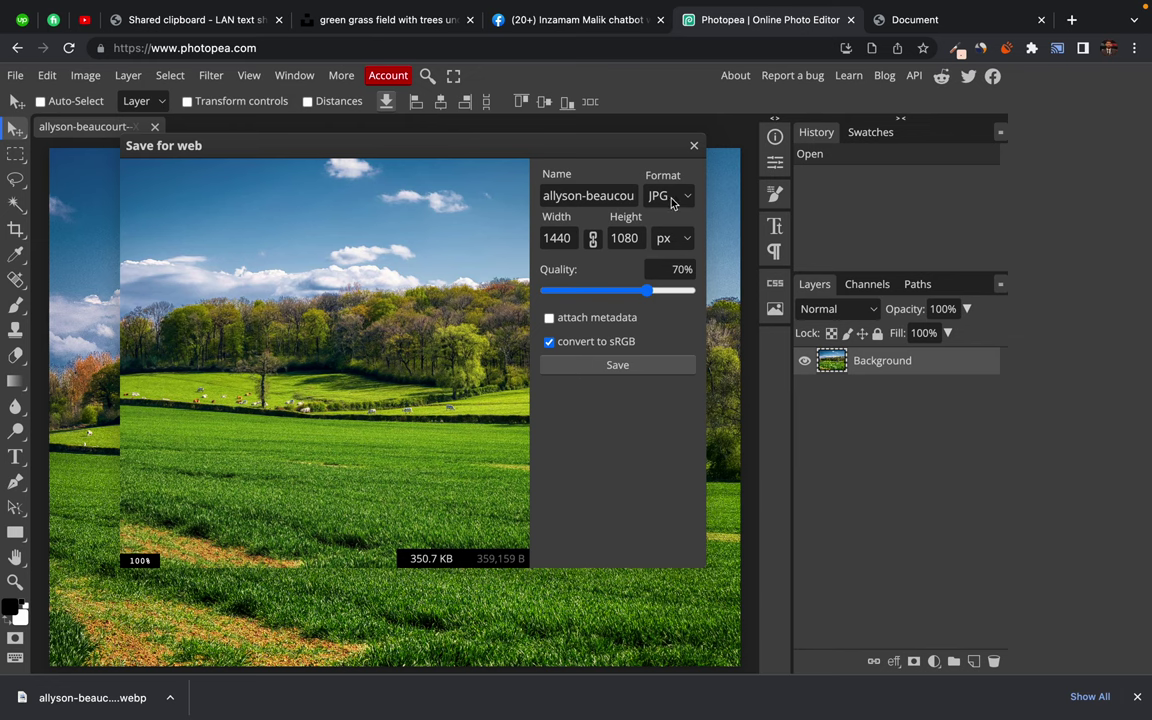
pyautogui.click(693, 146)
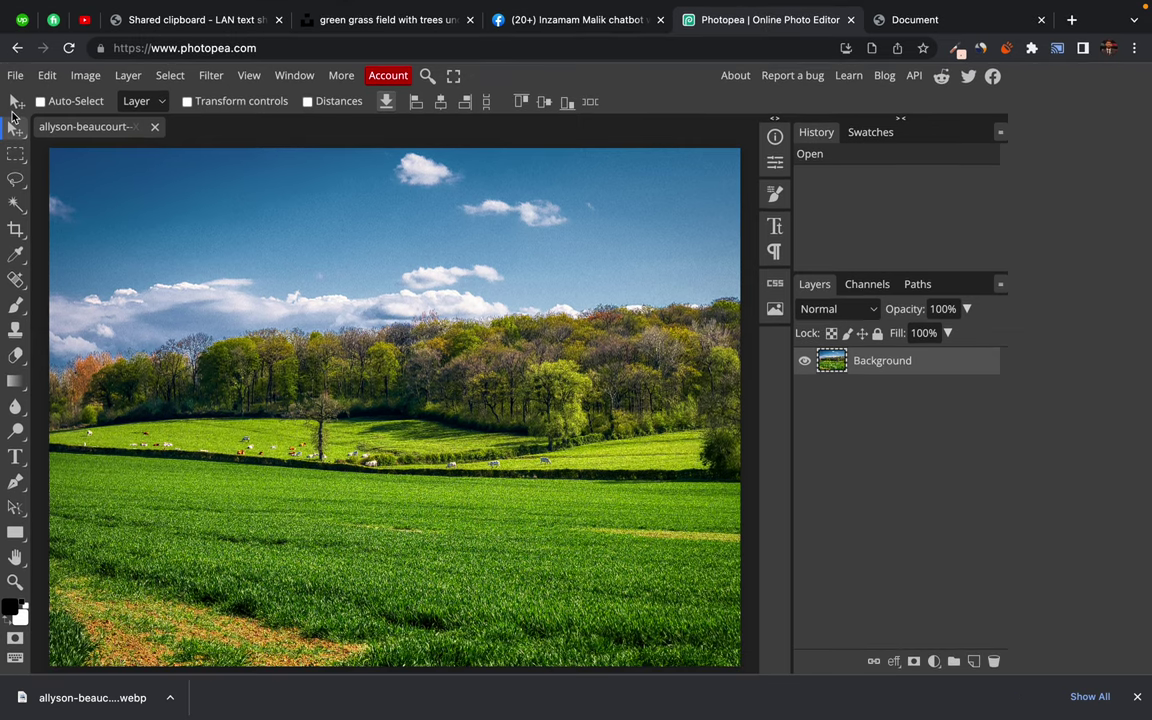
# Preview the field photo's PNG export size at 100% and 70% quality, and close the export dialog without saving
pyautogui.click(15, 75)
pyautogui.moveTo(91, 204)
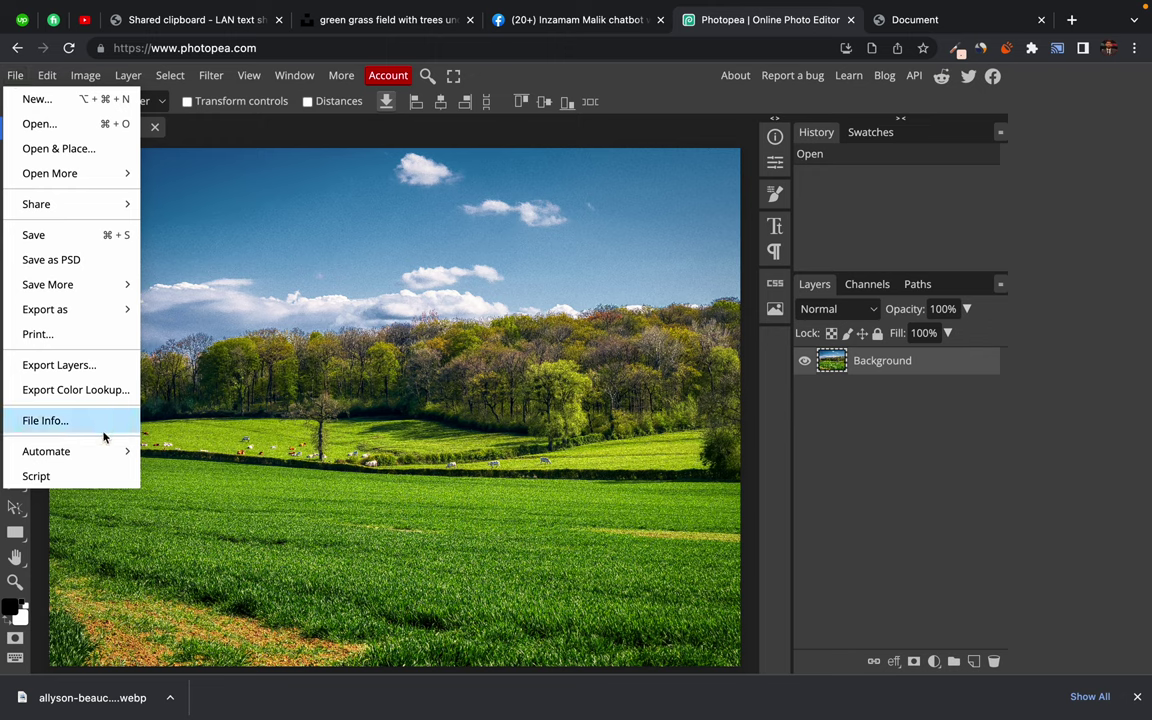
pyautogui.moveTo(92, 310)
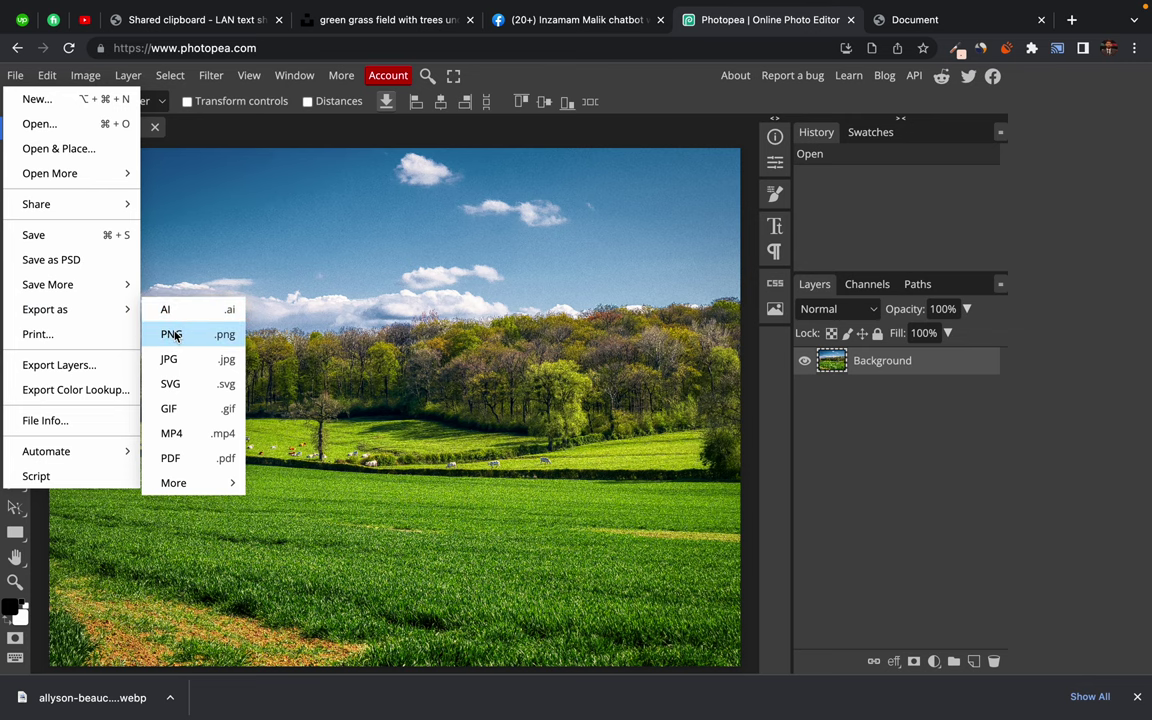
pyautogui.click(172, 334)
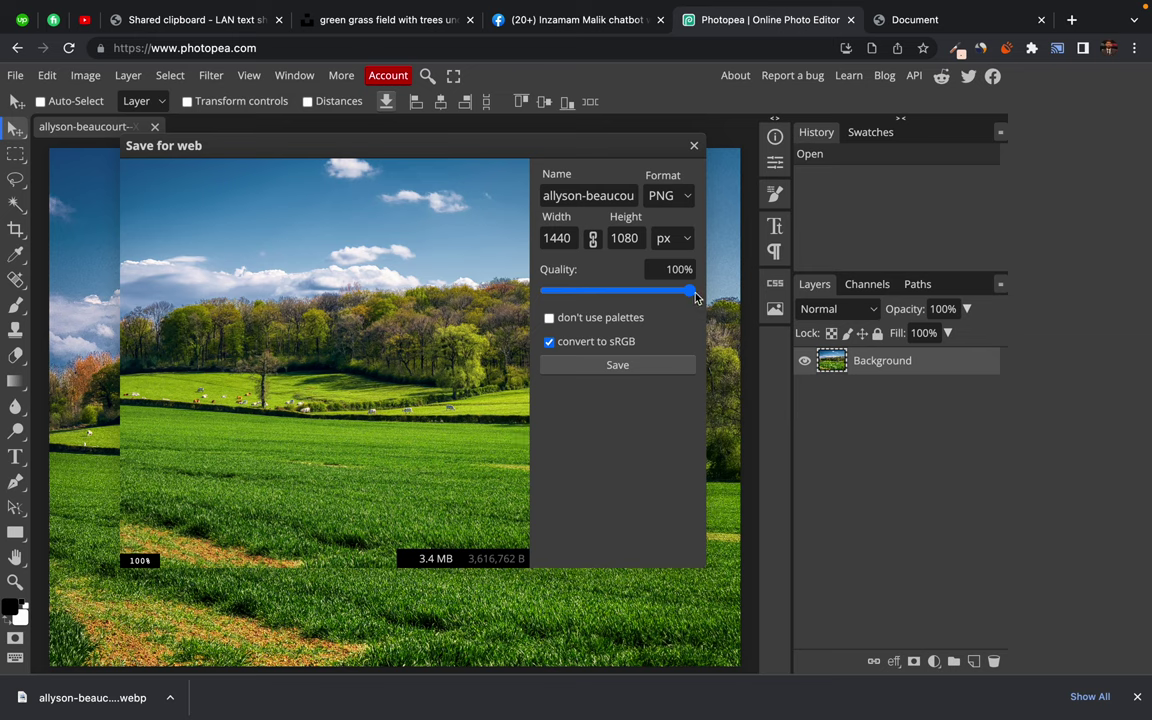
pyautogui.moveTo(692, 291); pyautogui.dragTo(648, 300)
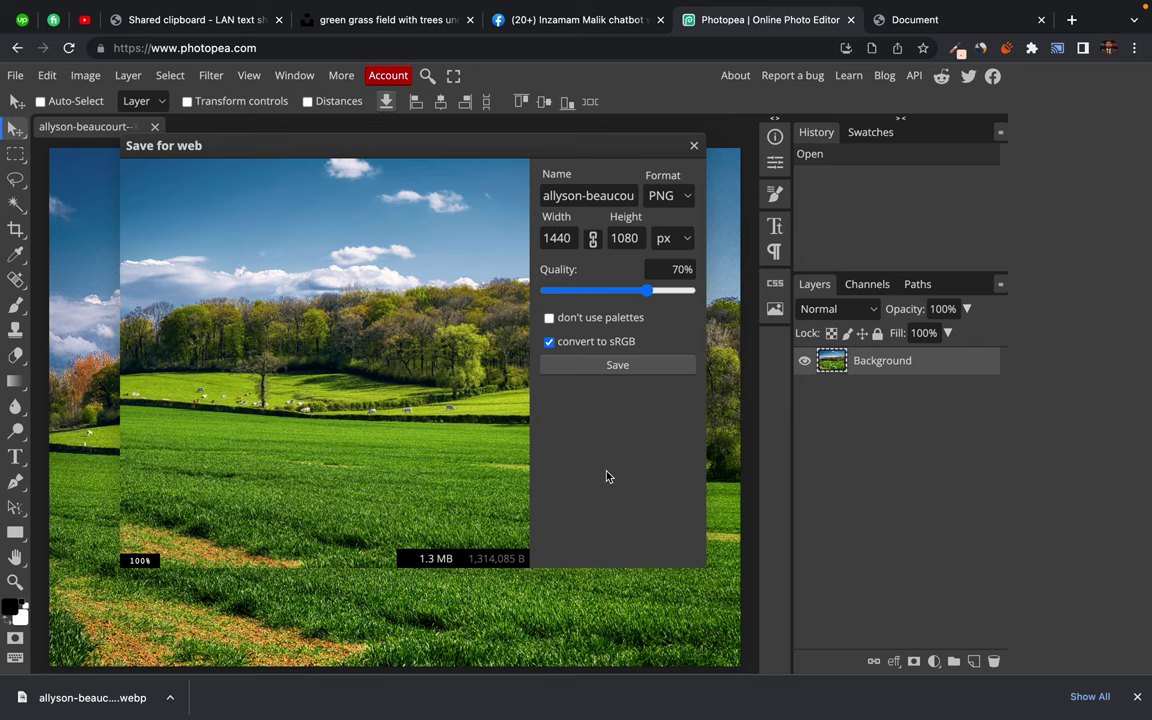
pyautogui.click(696, 147)
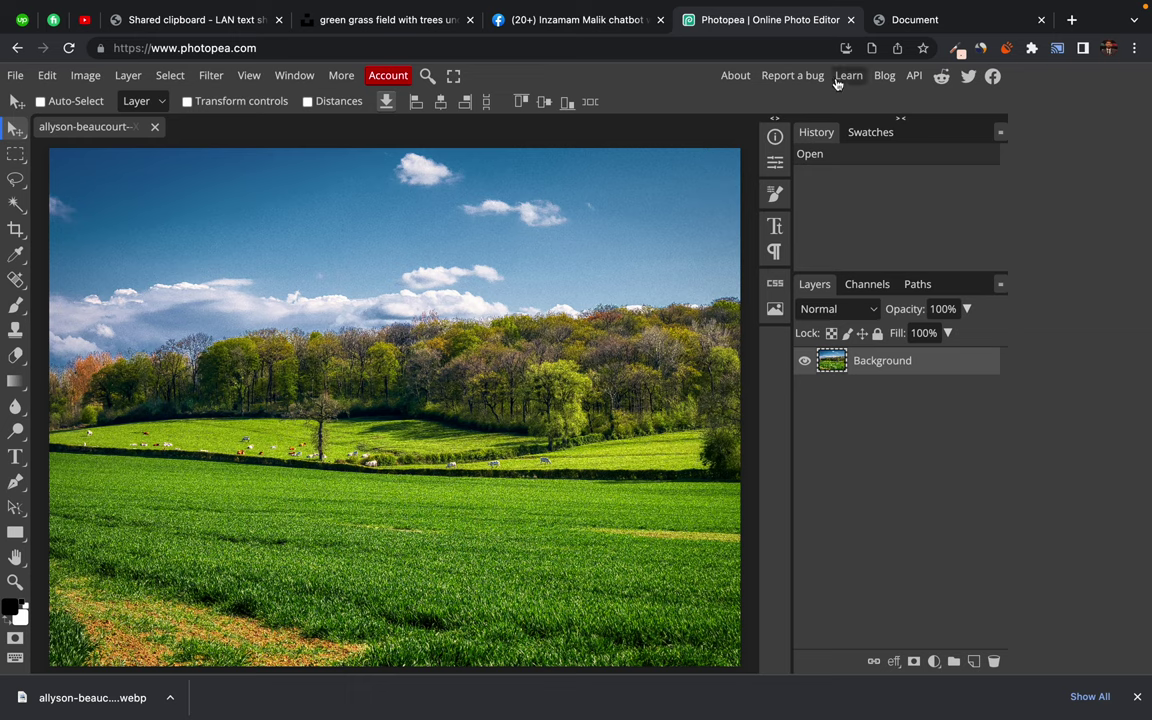
# Close the browser pages for Photopea, the local HTML document and the Facebook profile, and open a blank new tab
pyautogui.click(921, 25)
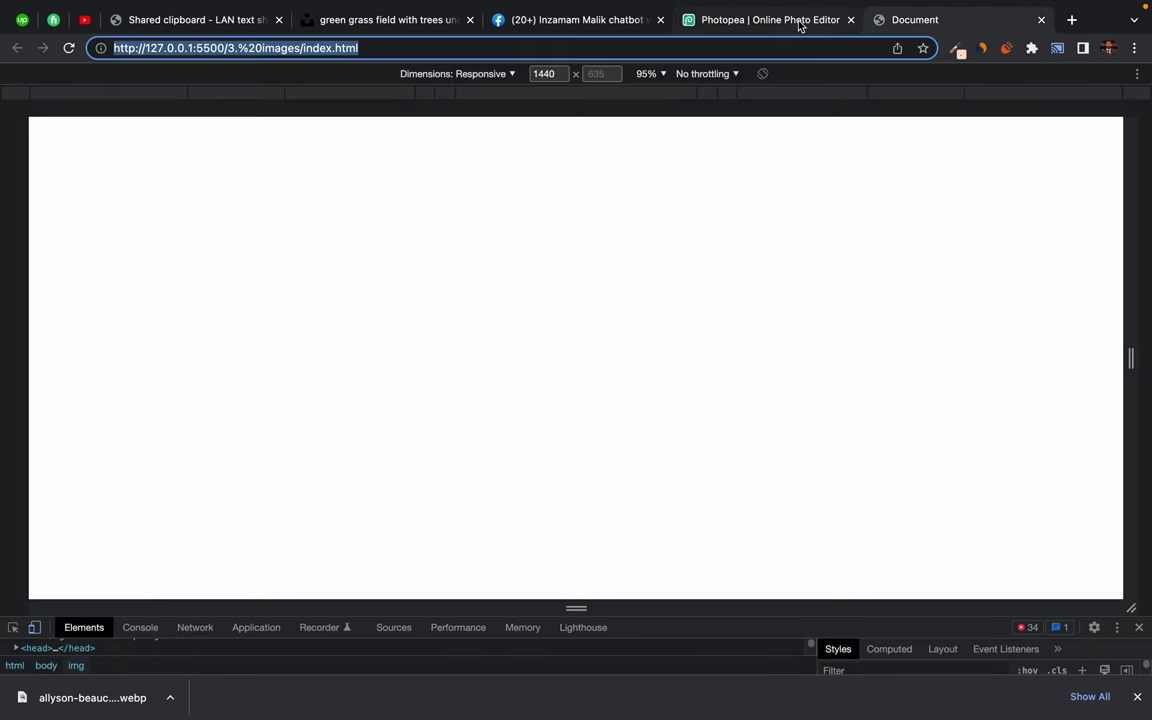
pyautogui.click(798, 24)
pyautogui.click(852, 20)
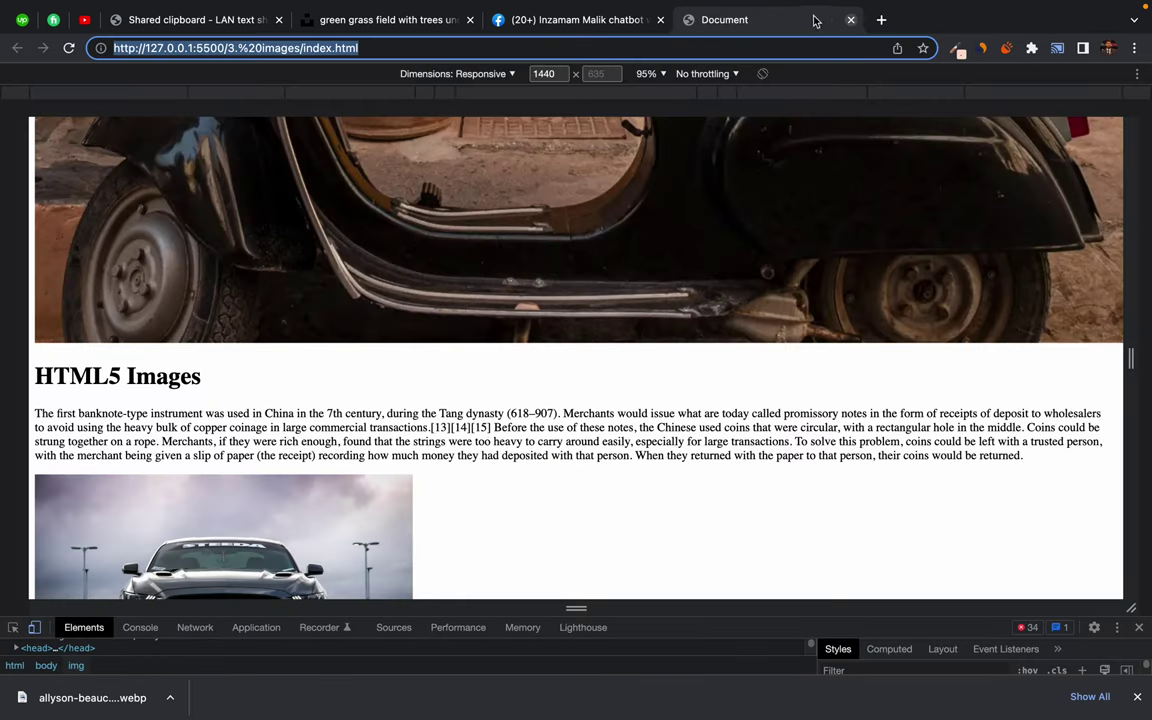
pyautogui.scroll(5, 669, 297)
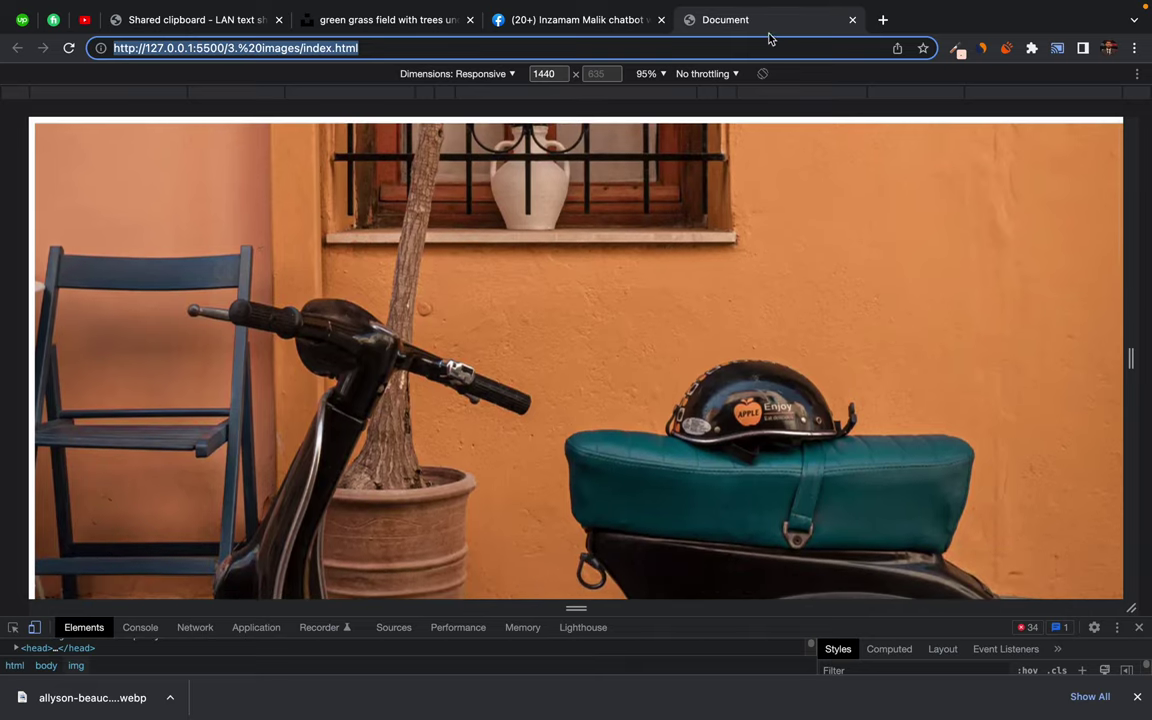
pyautogui.press('super+w')
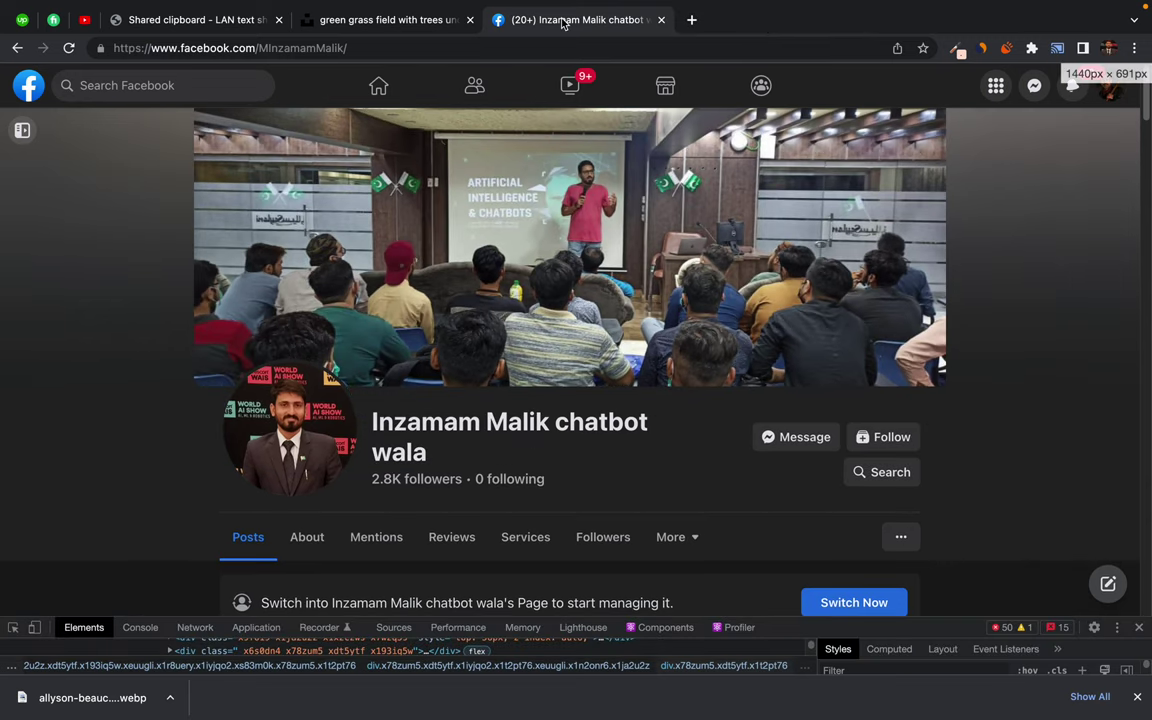
pyautogui.press('super+w')
pyautogui.click(504, 21)
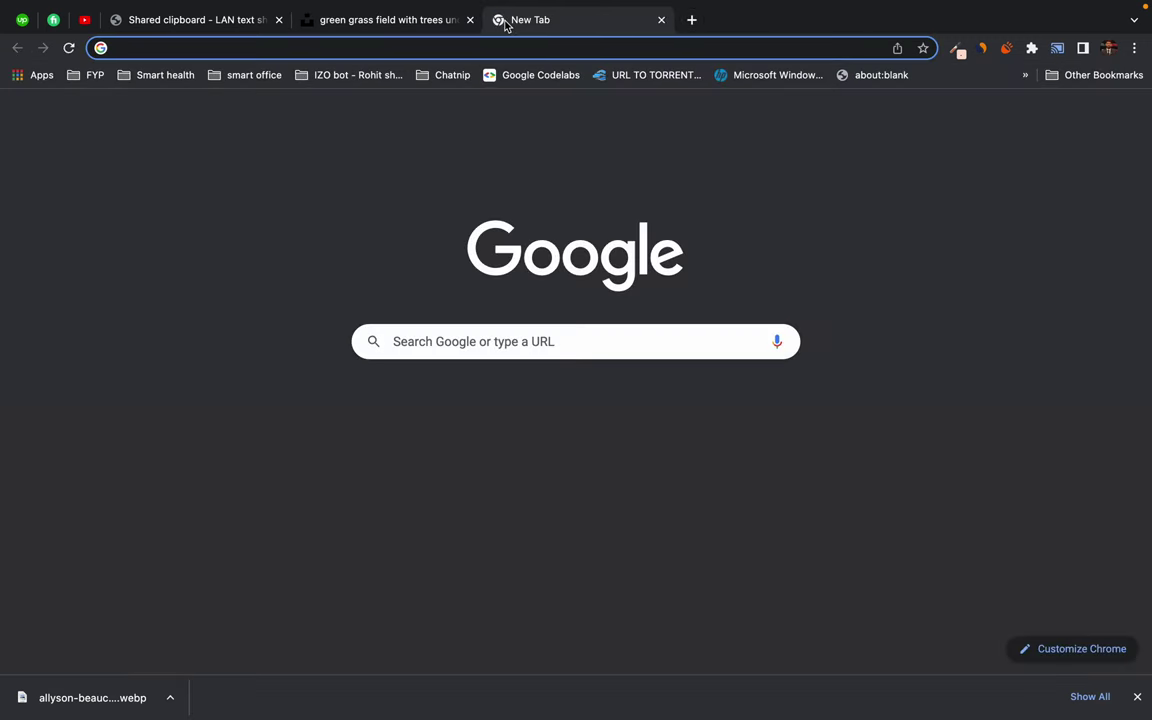